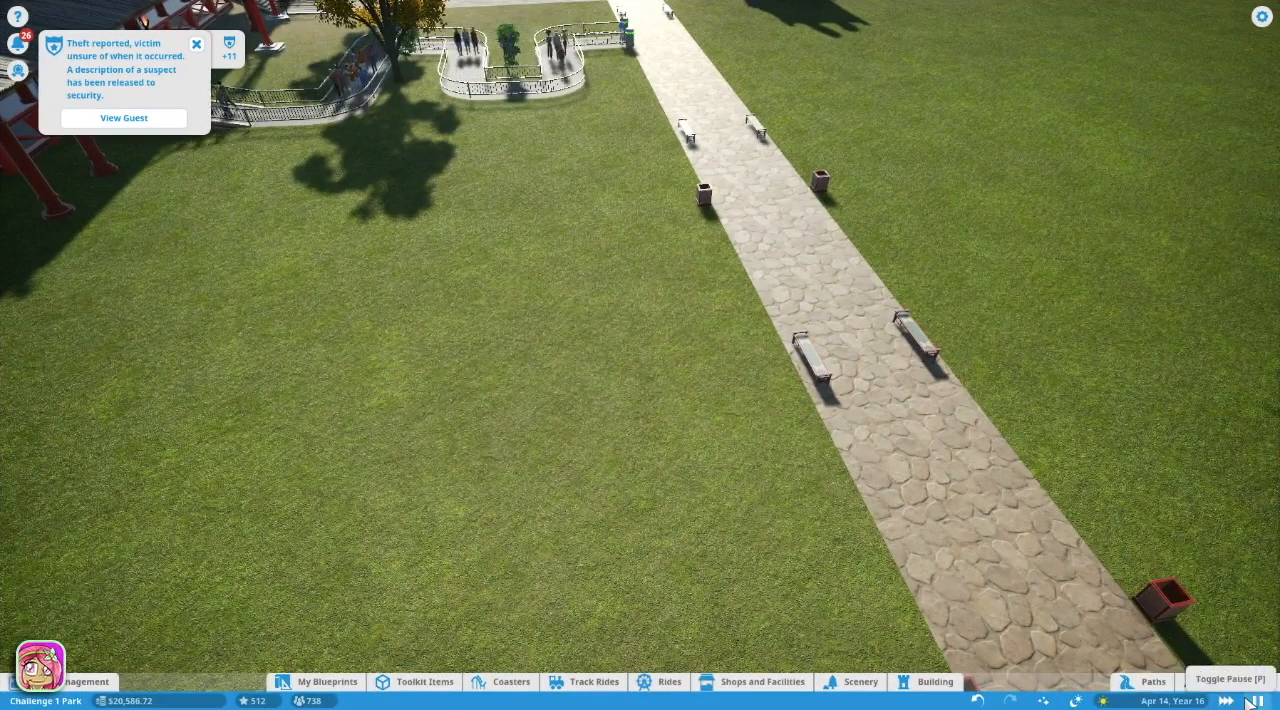
Restore normal game speed and show the research overview, with Information Kiosk fully researched
click(1228, 701)
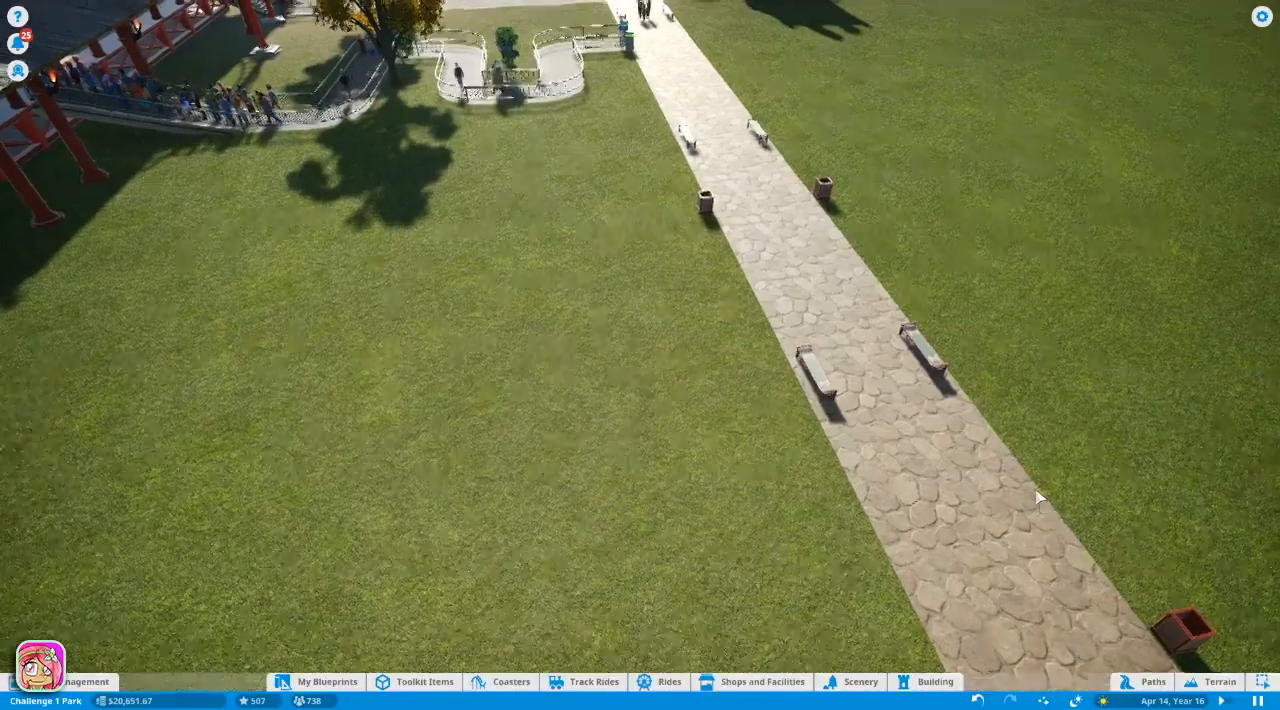
key(w)
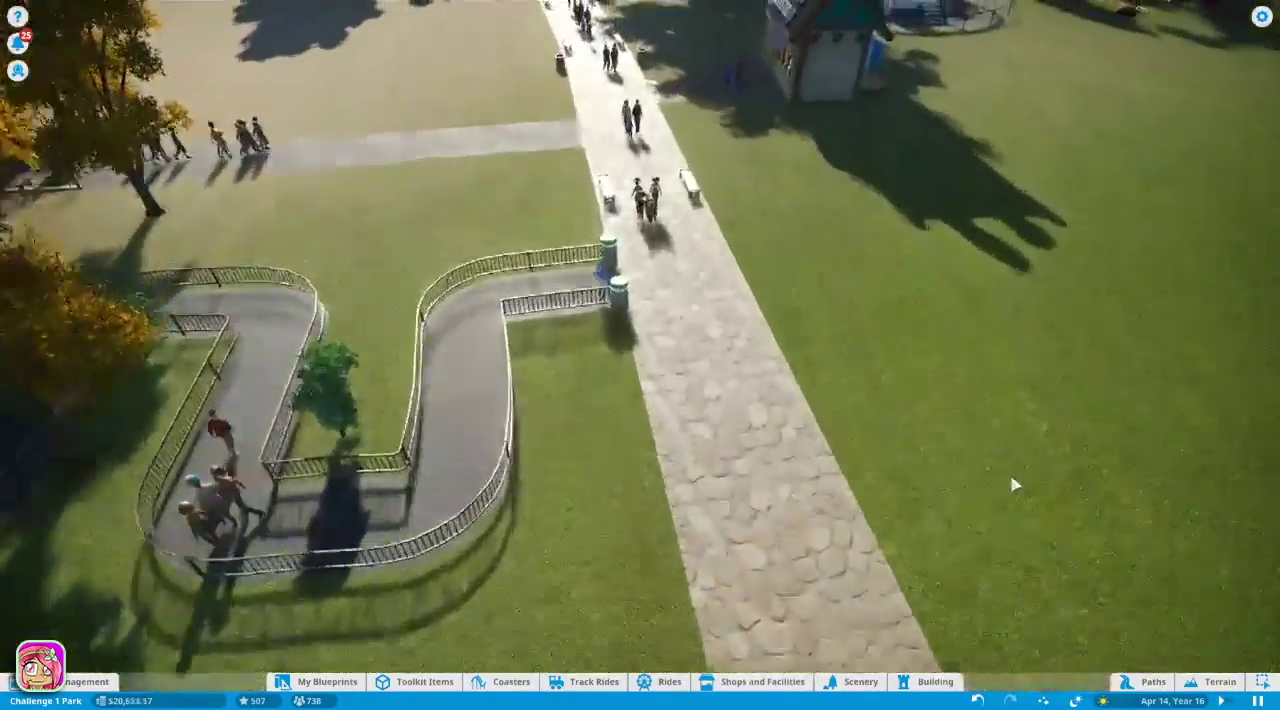
key(w)
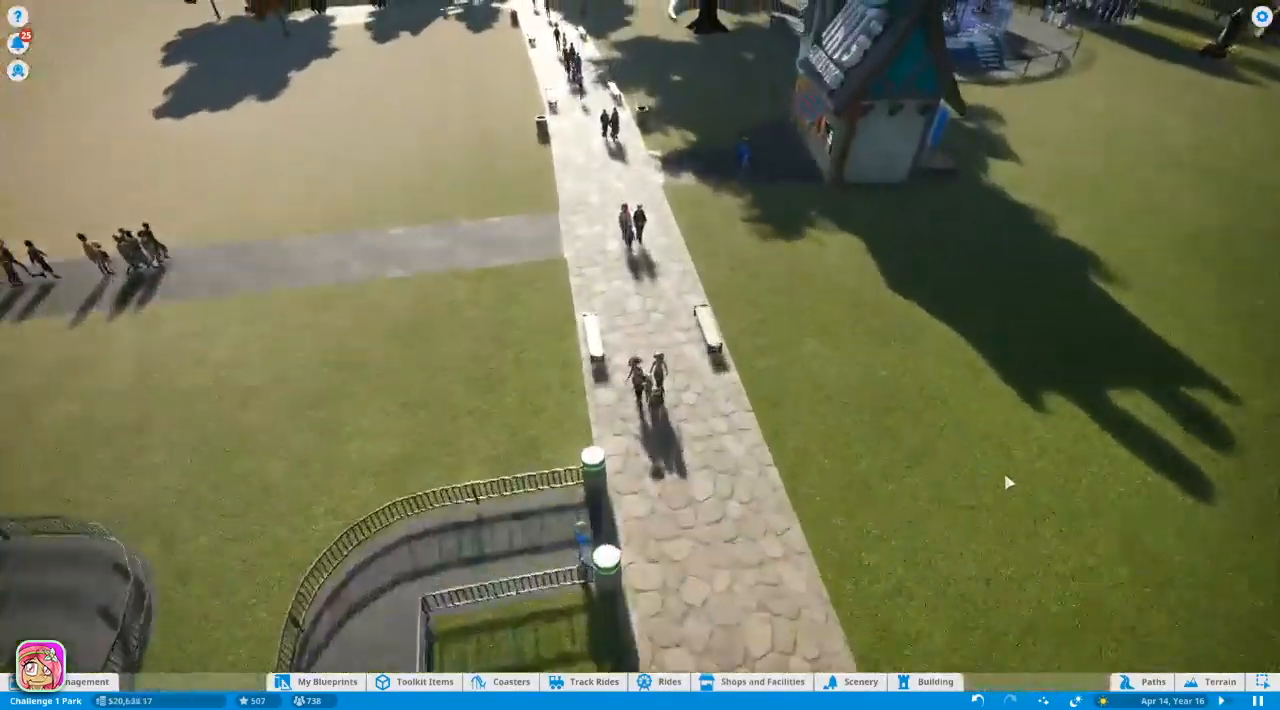
key(w)
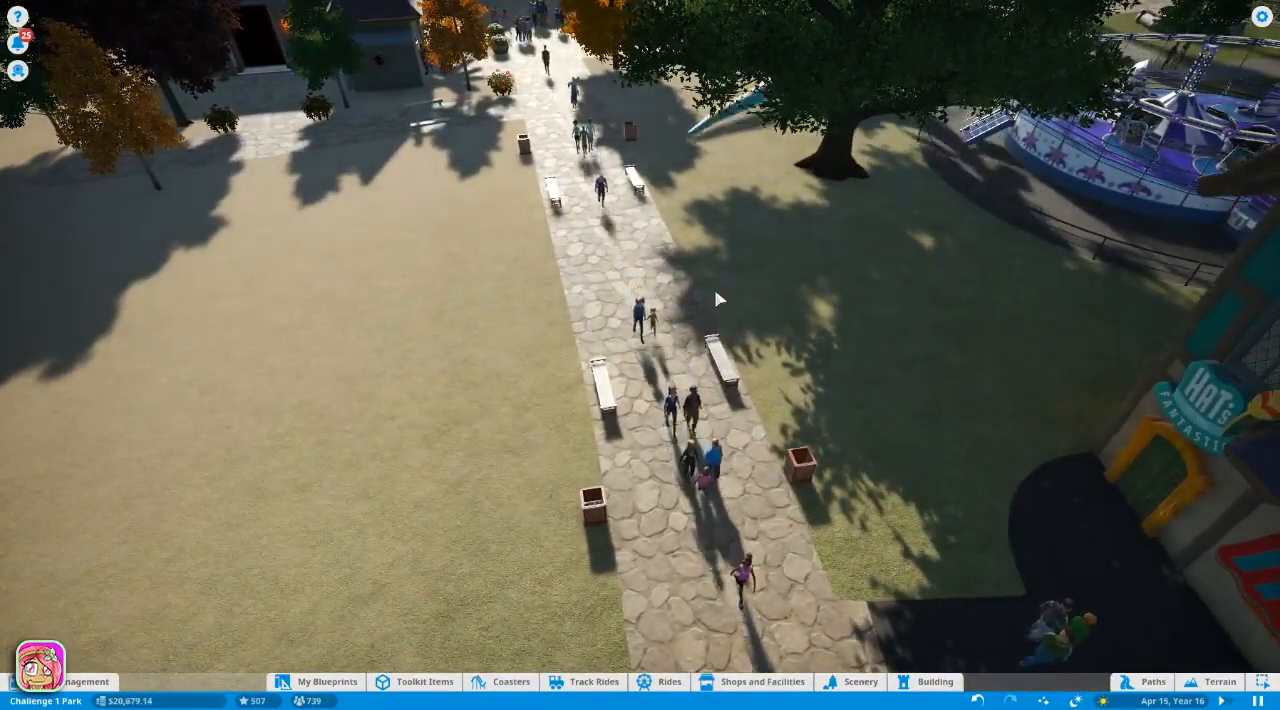
mouse_move(308, 700)
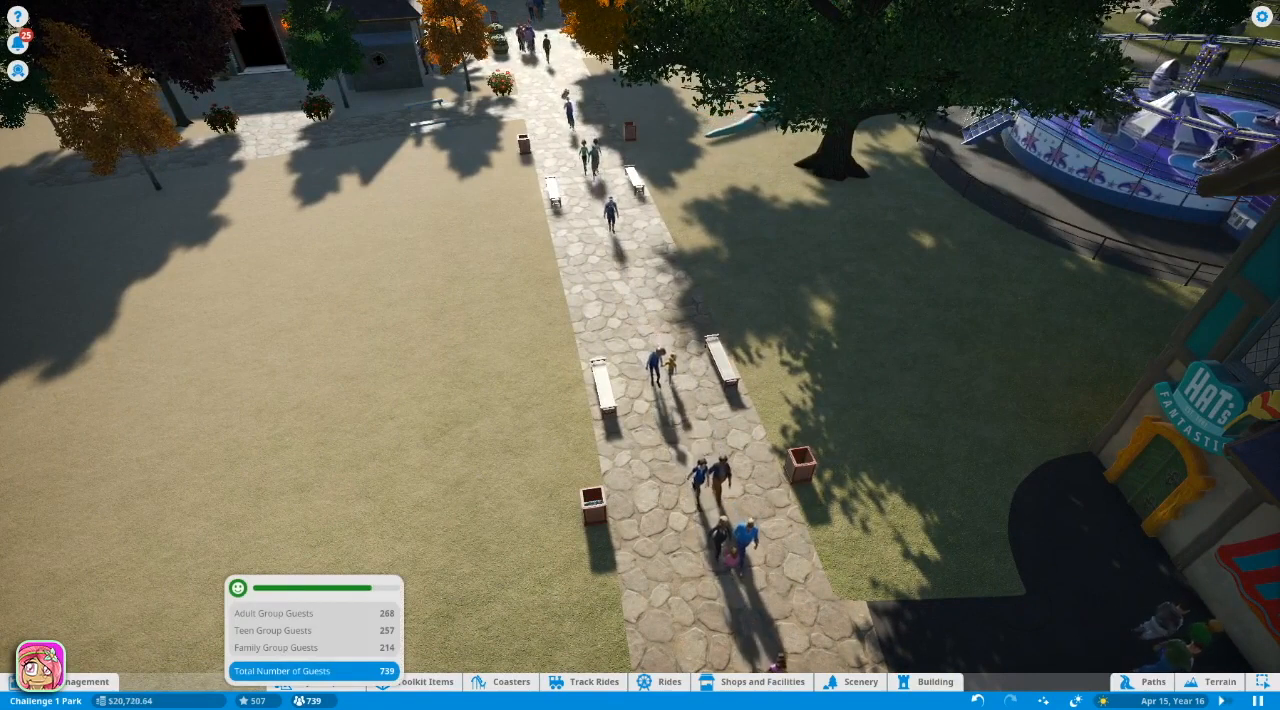
click(85, 682)
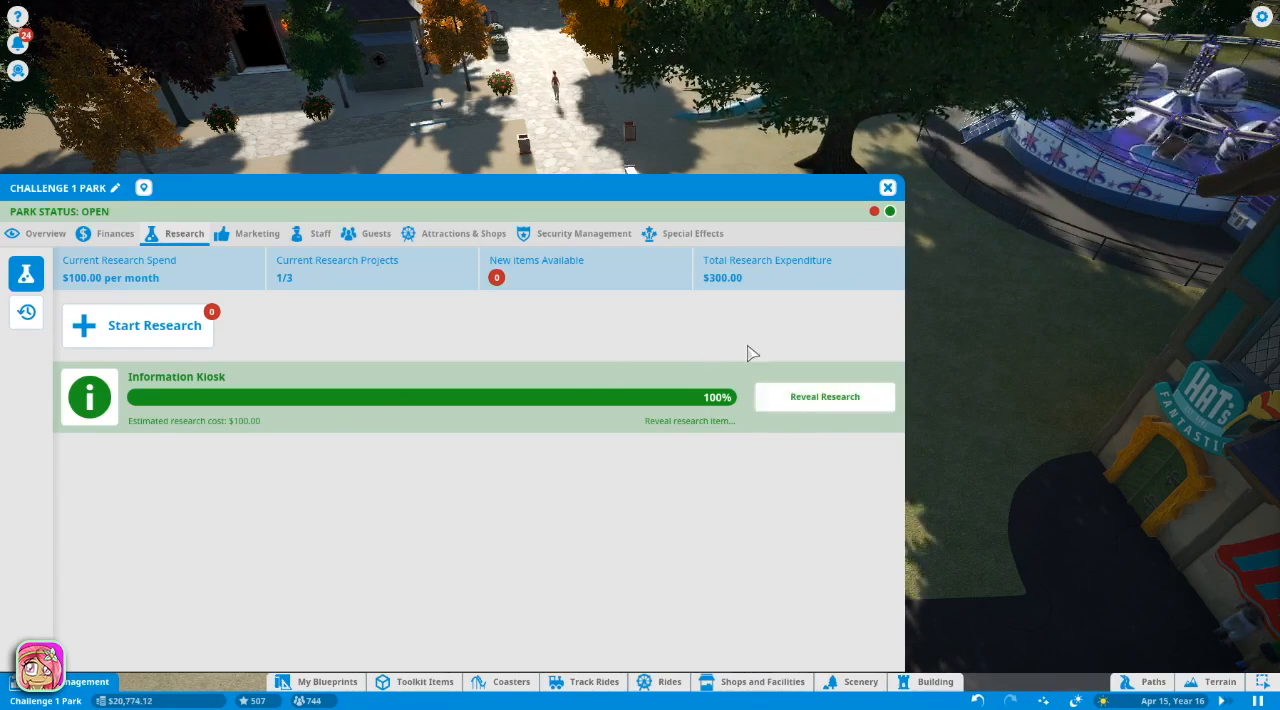
Reveal the completed Information Kiosk research and list the available new research projects
click(800, 398)
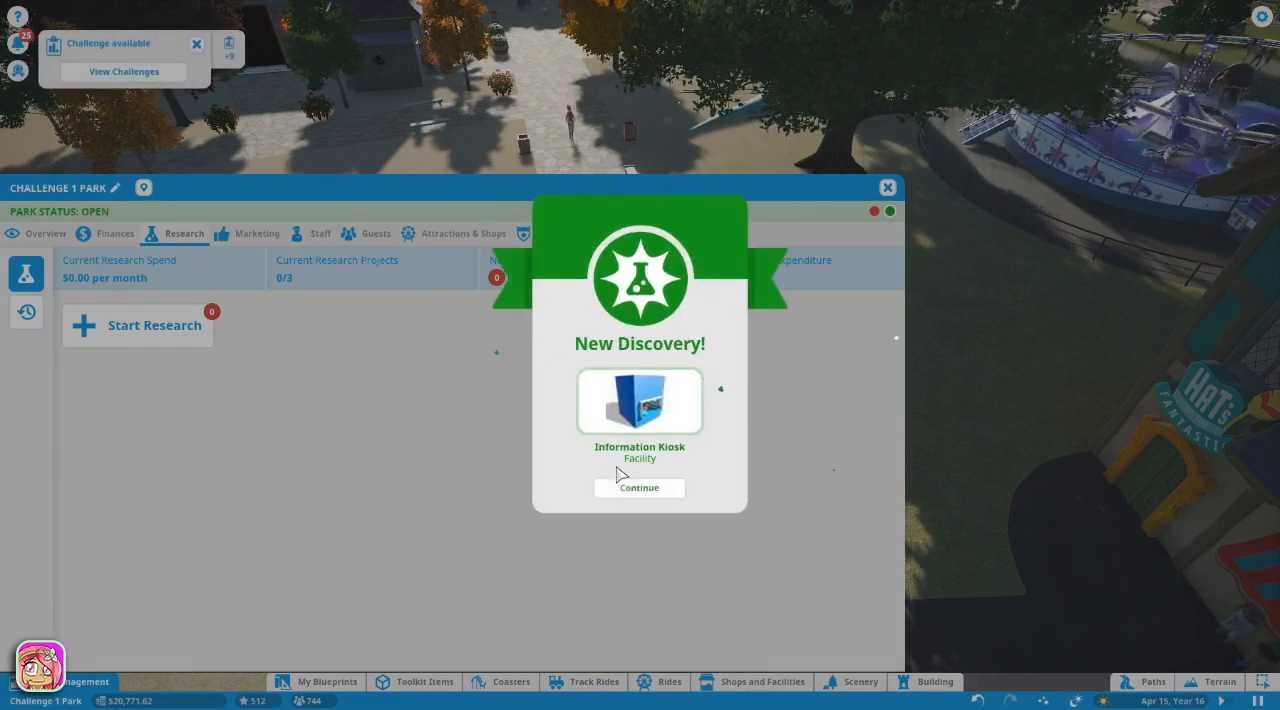
click(622, 490)
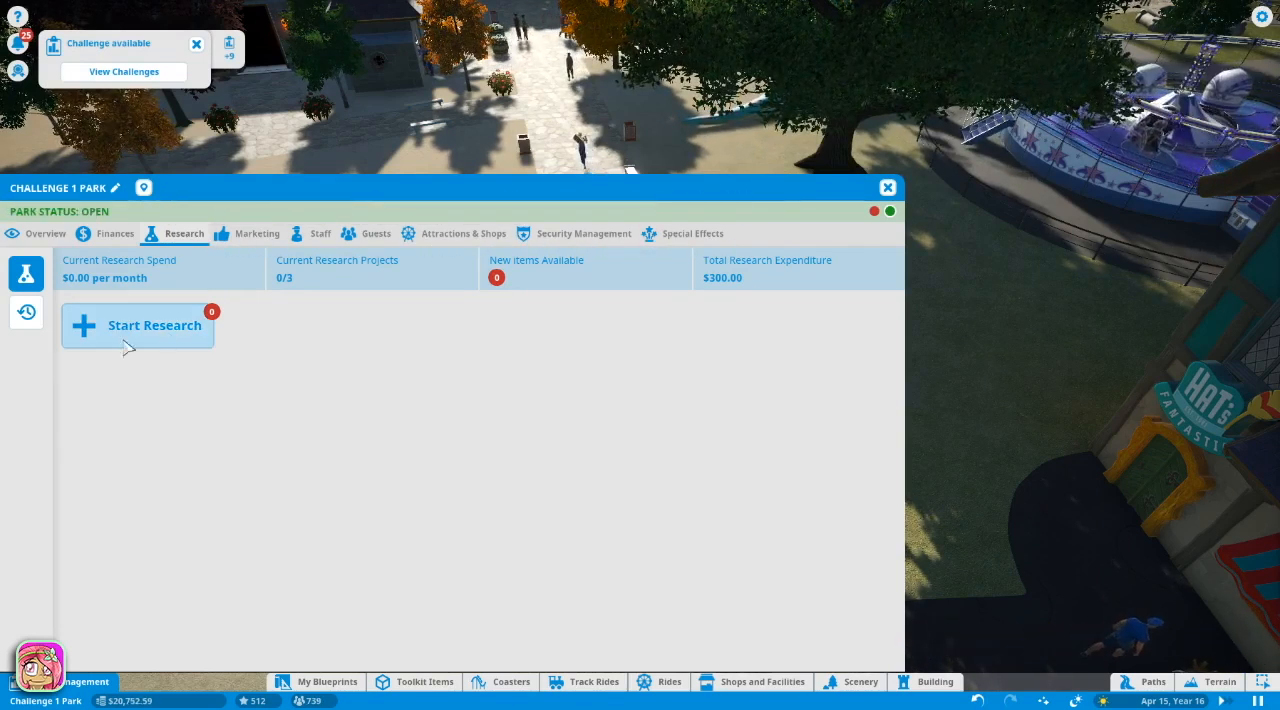
click(155, 325)
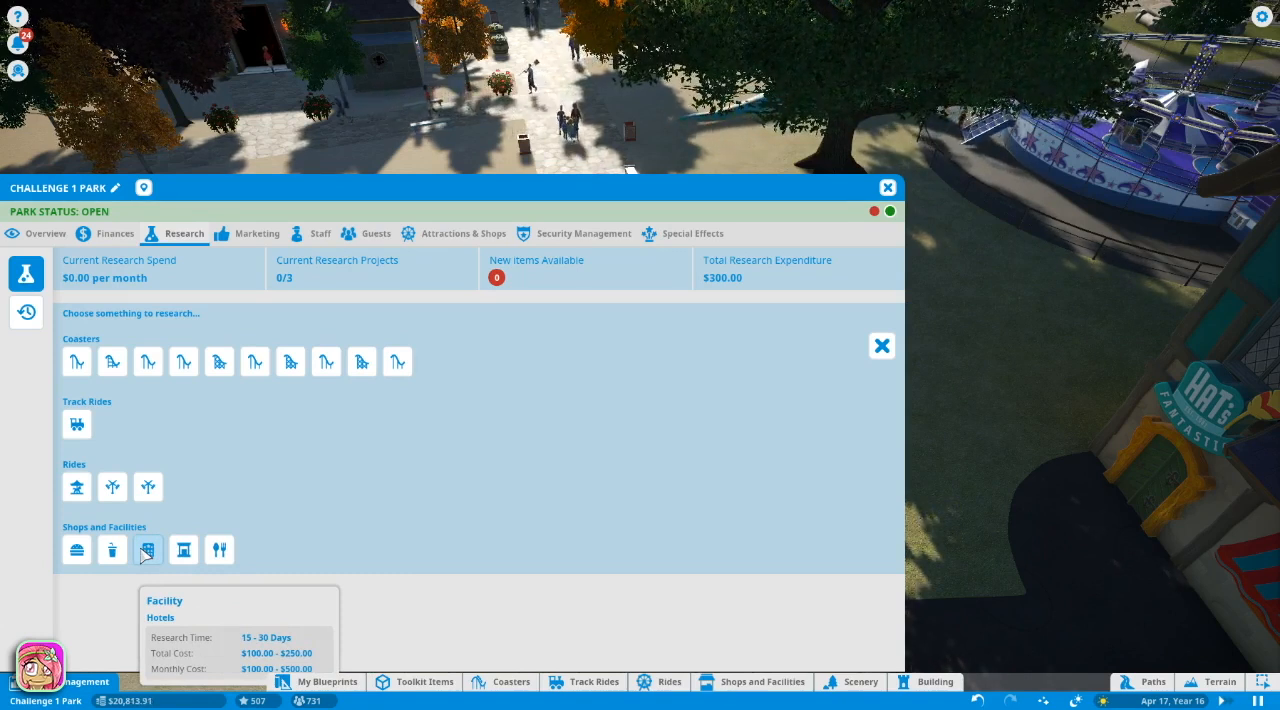
Start Hotels research at $100 per month, dismissing the accidentally opened shop panel and management window
click(147, 550)
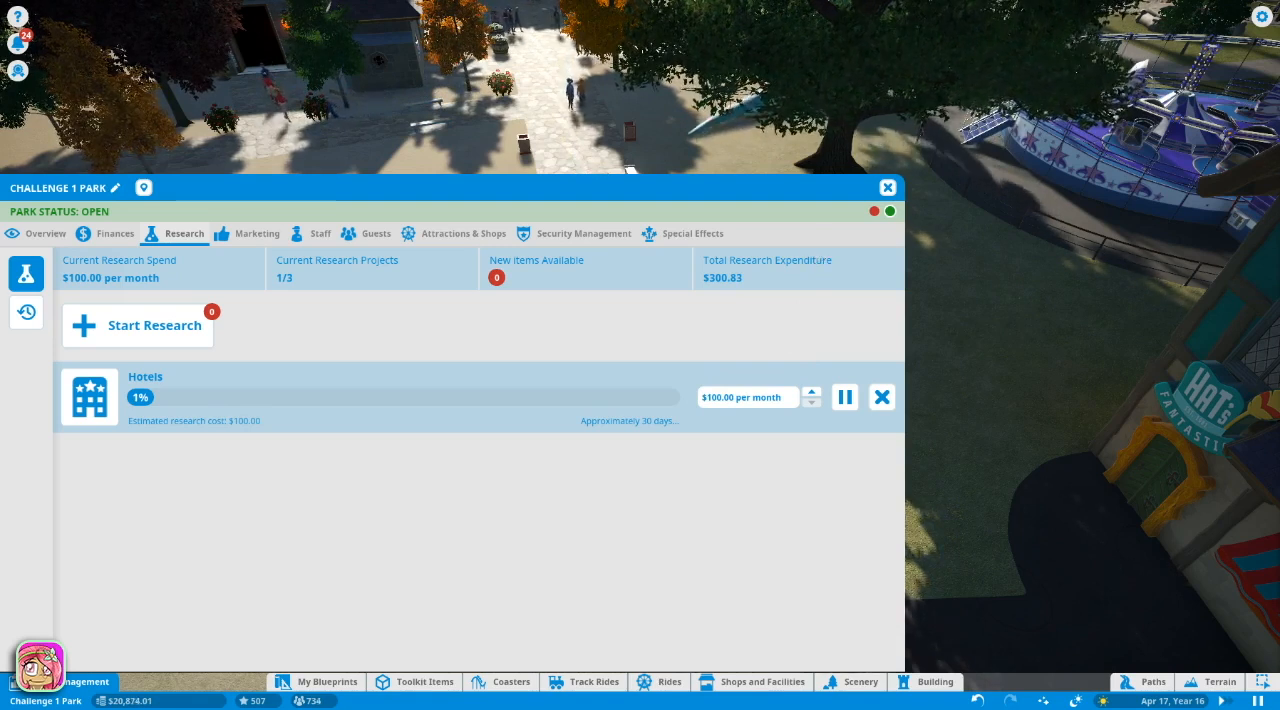
click(1200, 480)
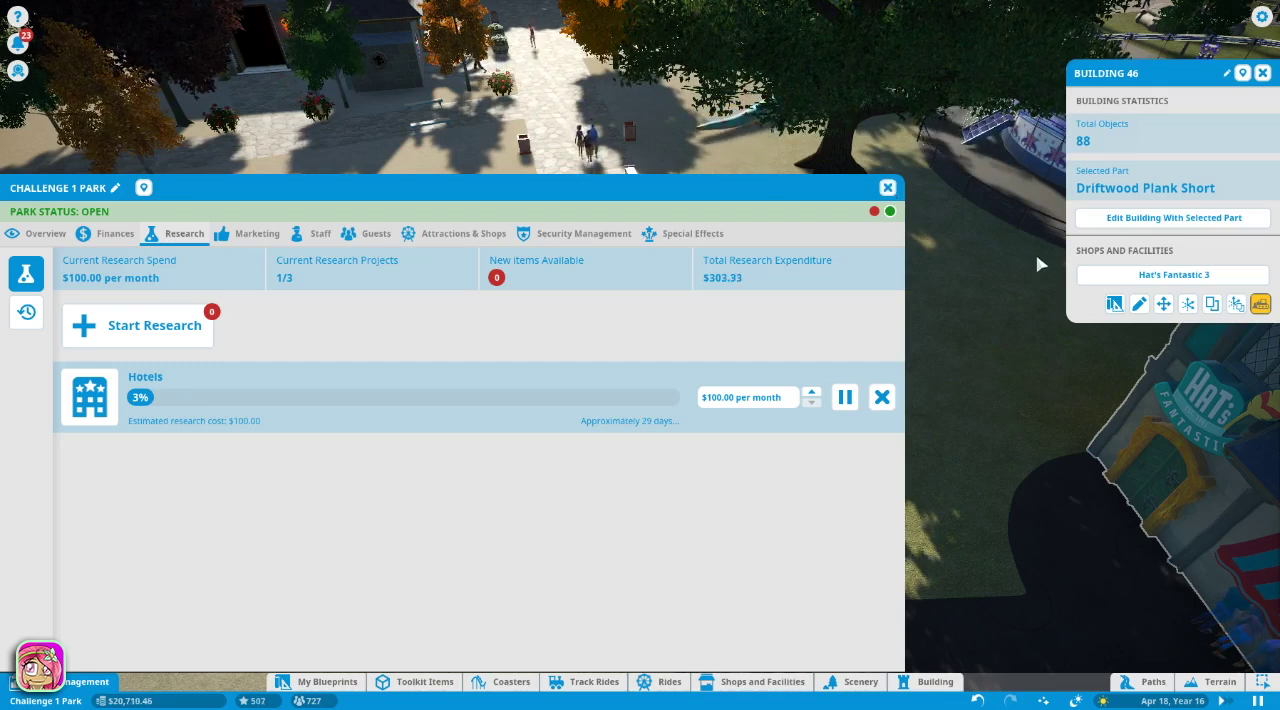
click(1263, 73)
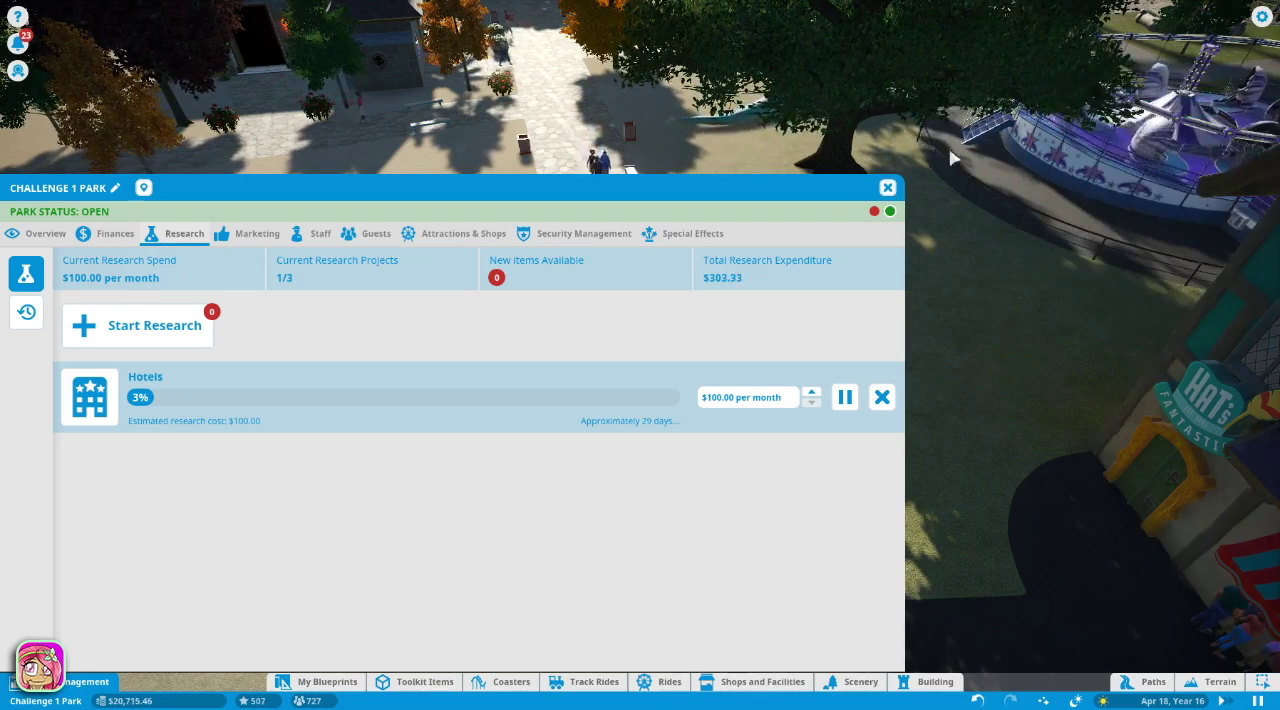
click(887, 188)
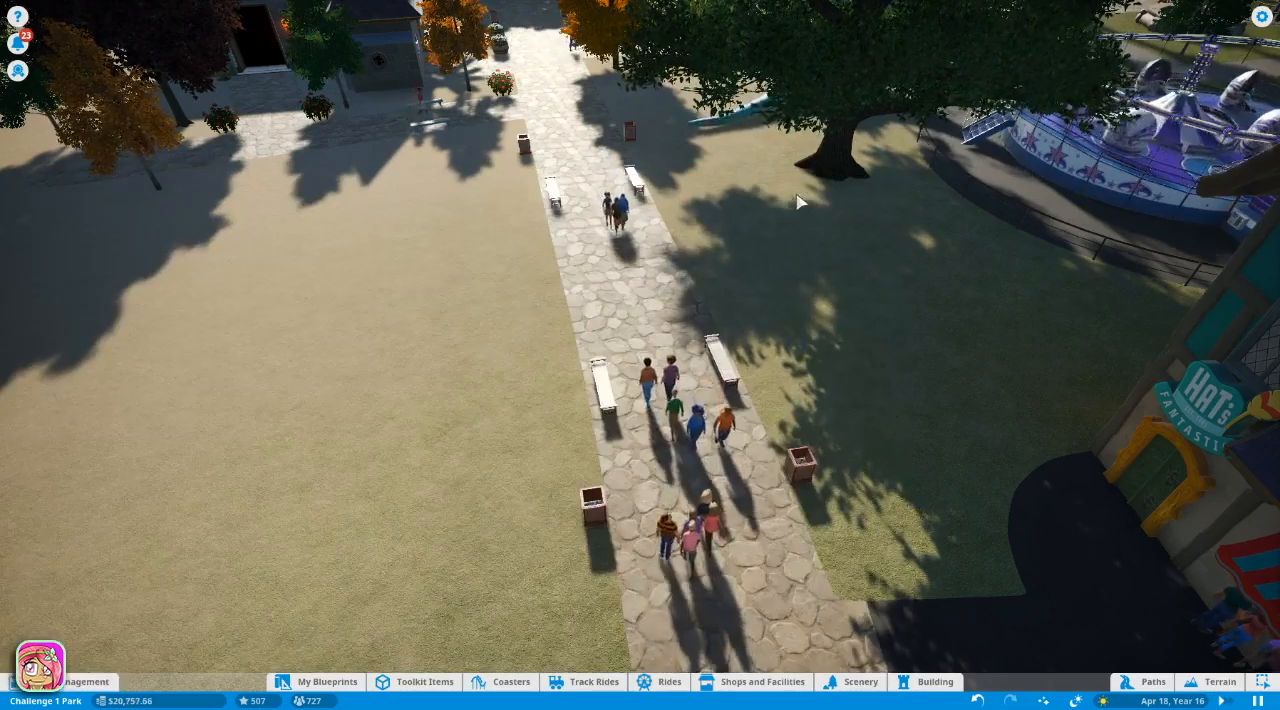
Fly the view across the plaza and park toward the lake, selecting a World Fair Bench on the way
key(w)
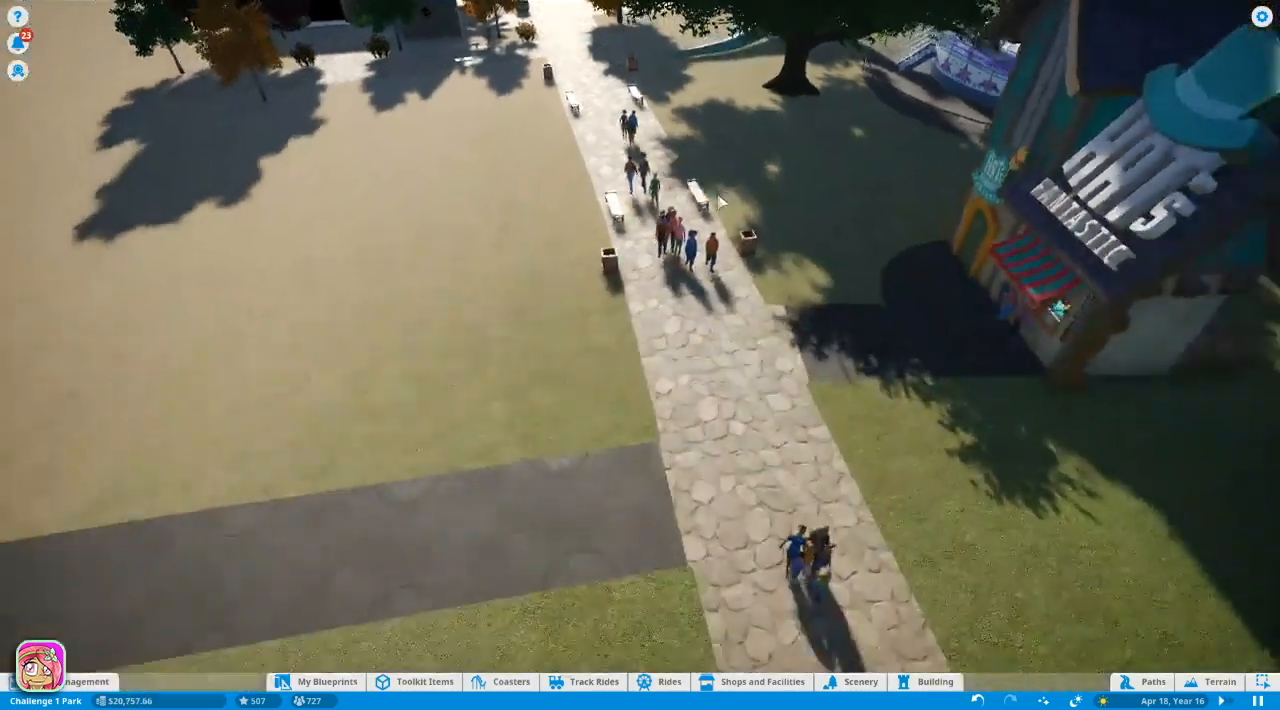
key(w)
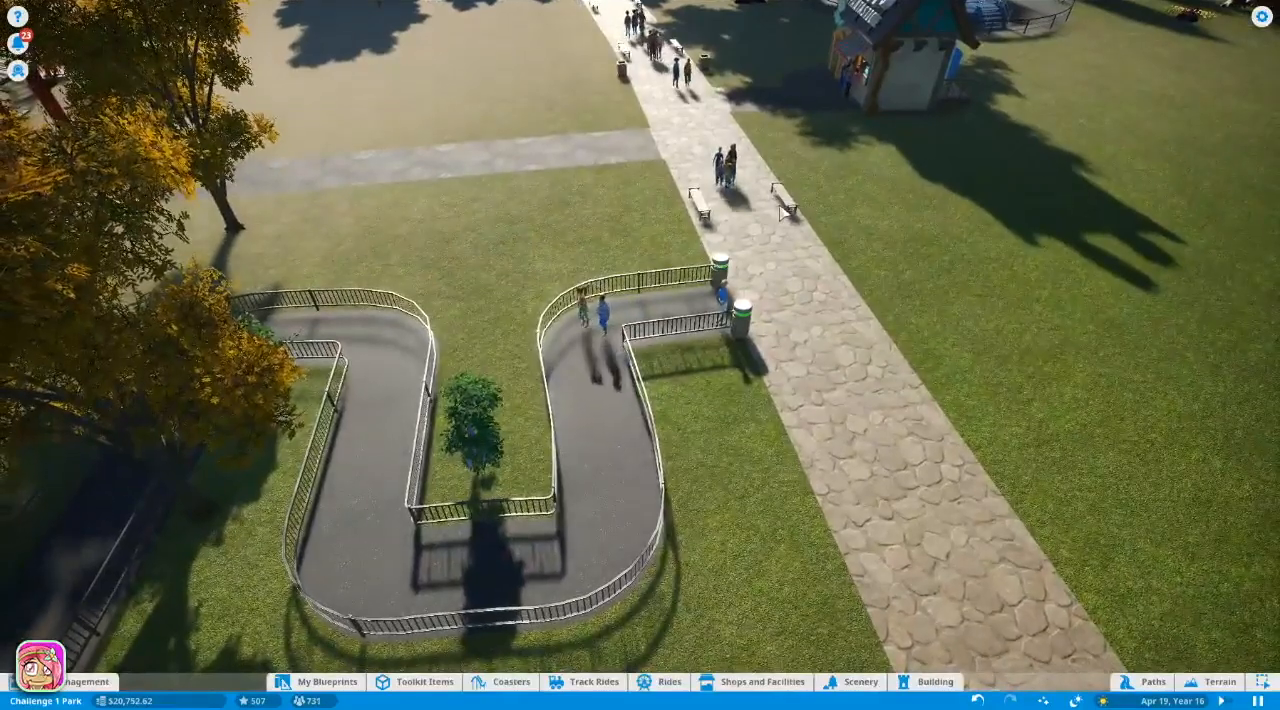
click(786, 202)
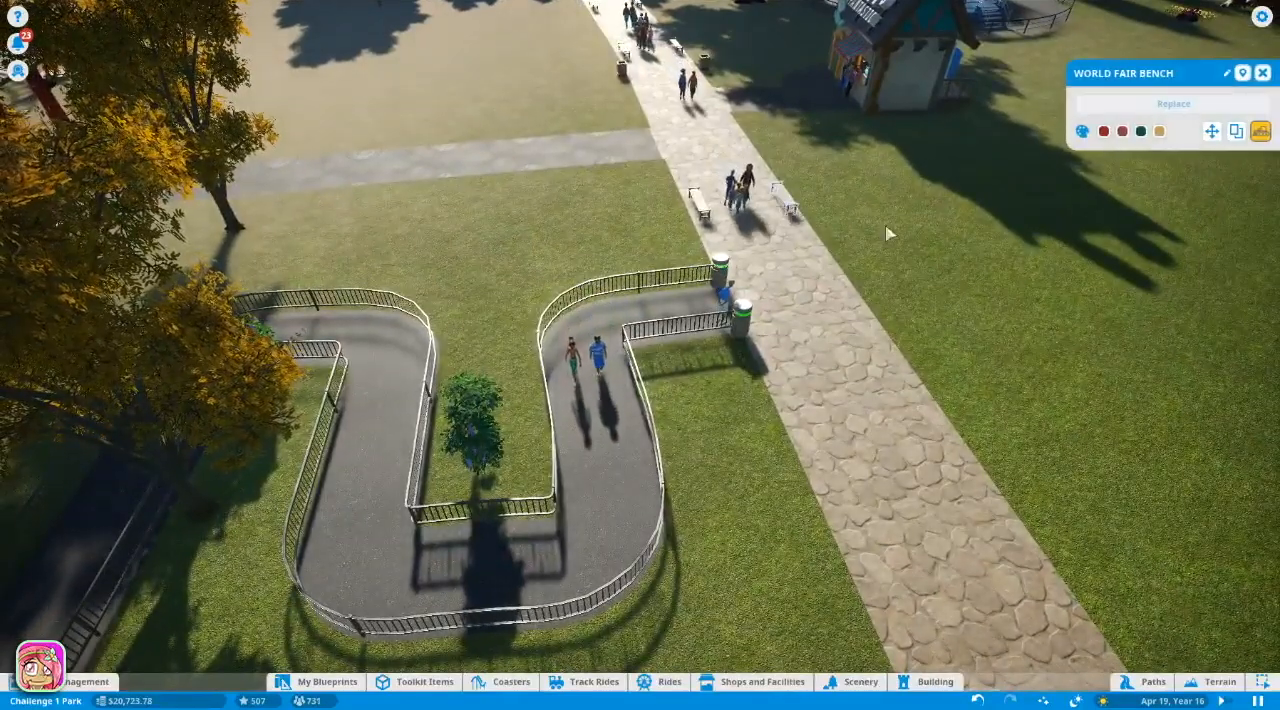
key(w)
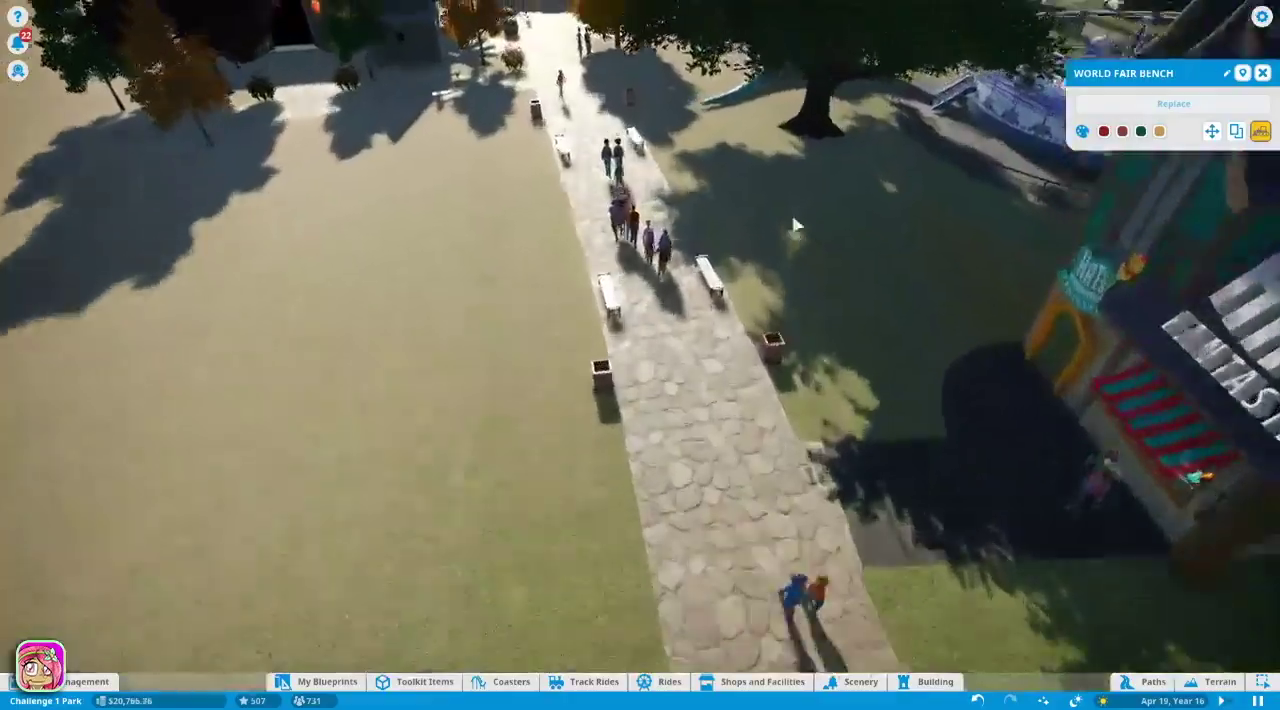
key(w)
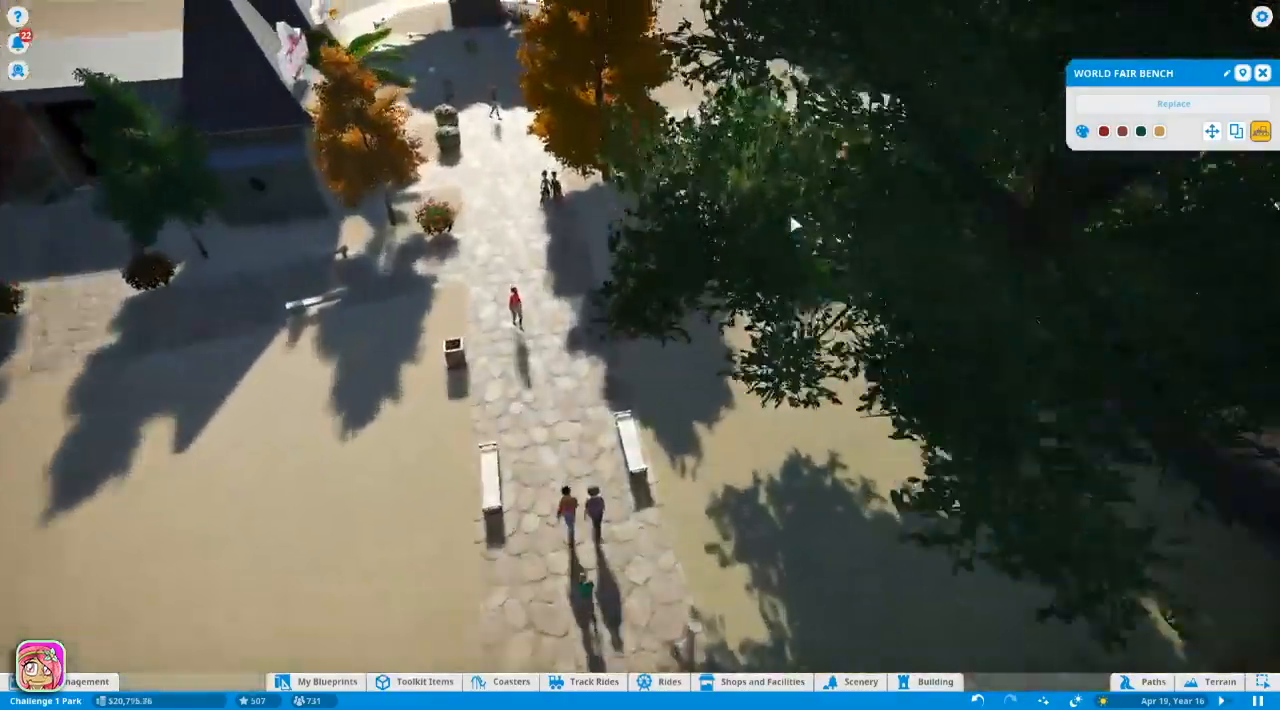
key(w)
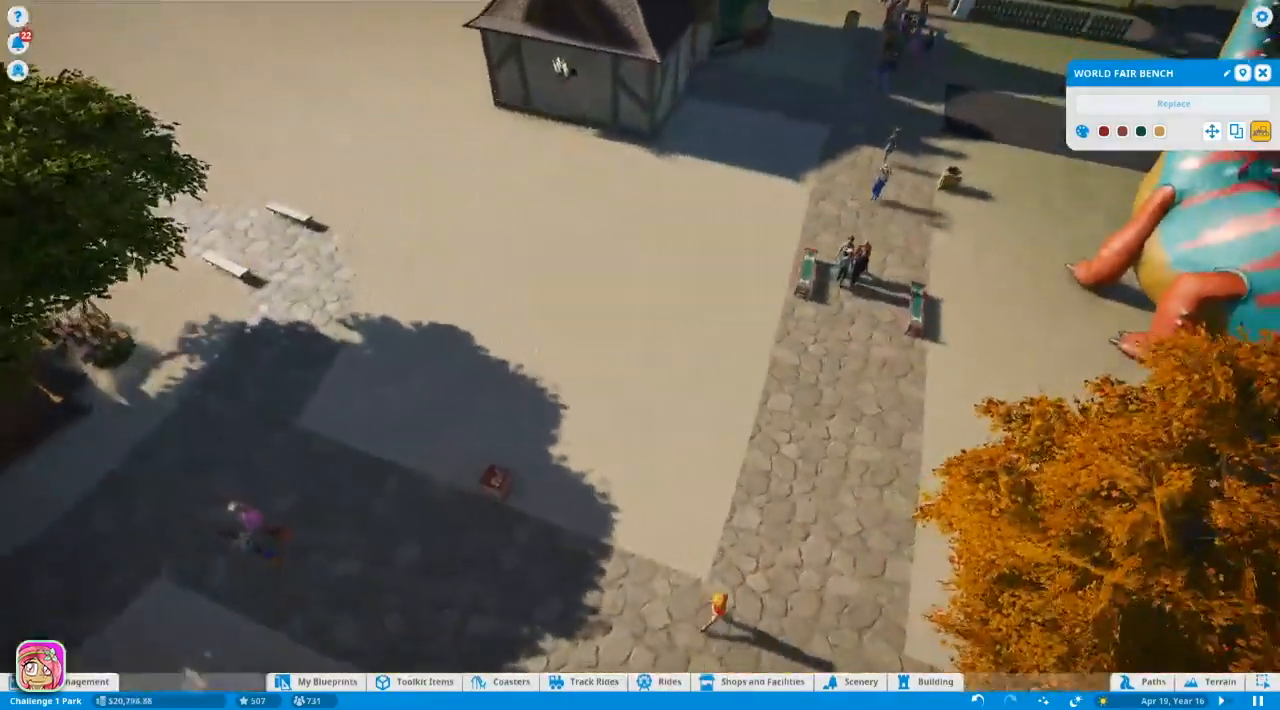
key(w)
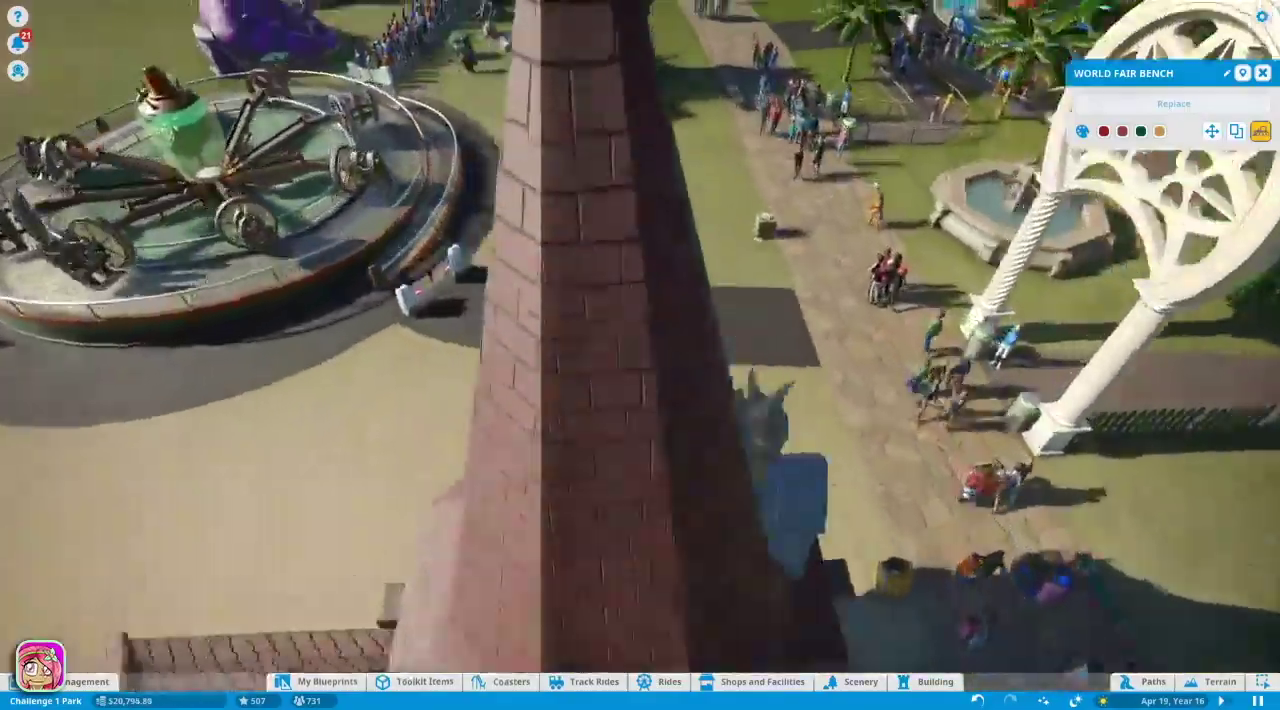
key(w)
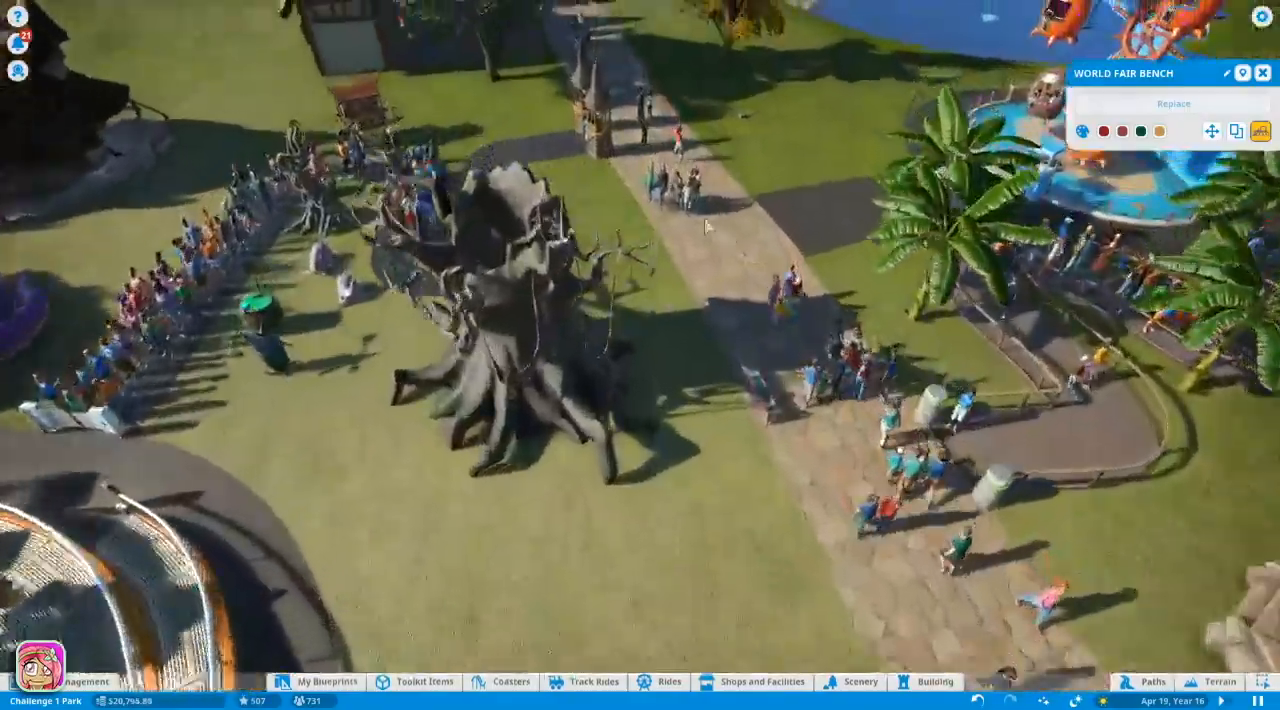
key(w)
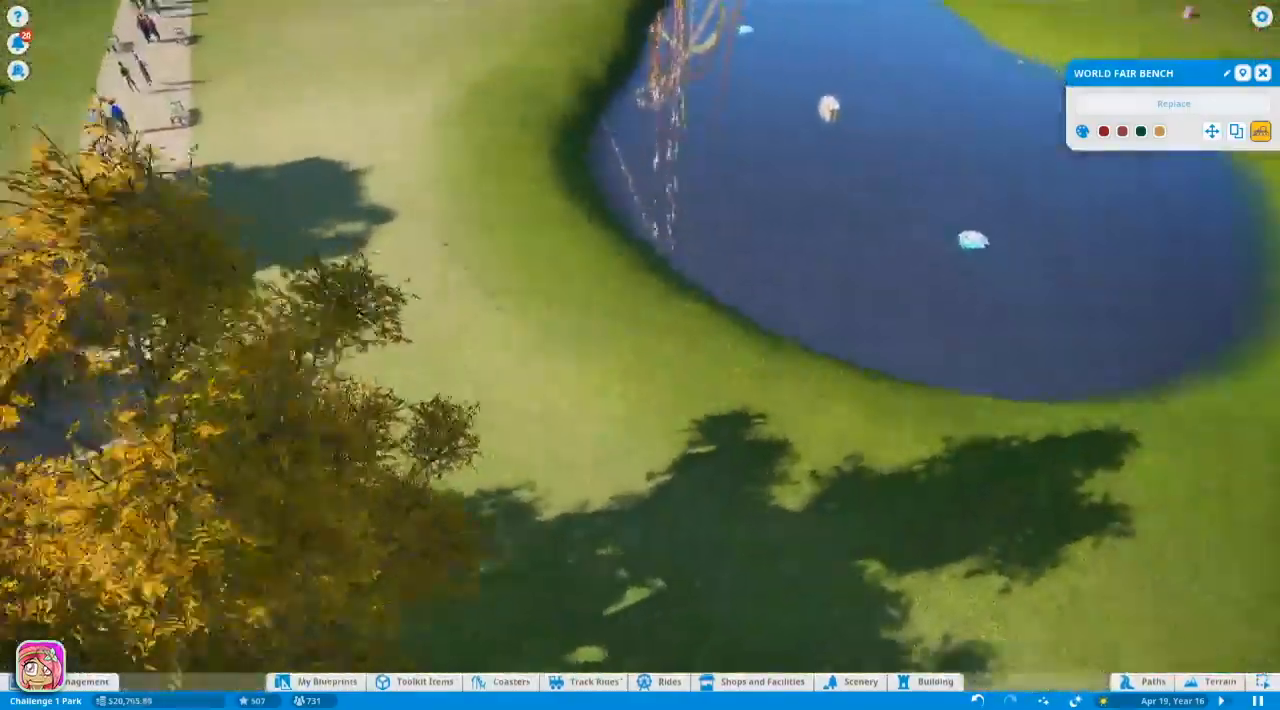
key(w)
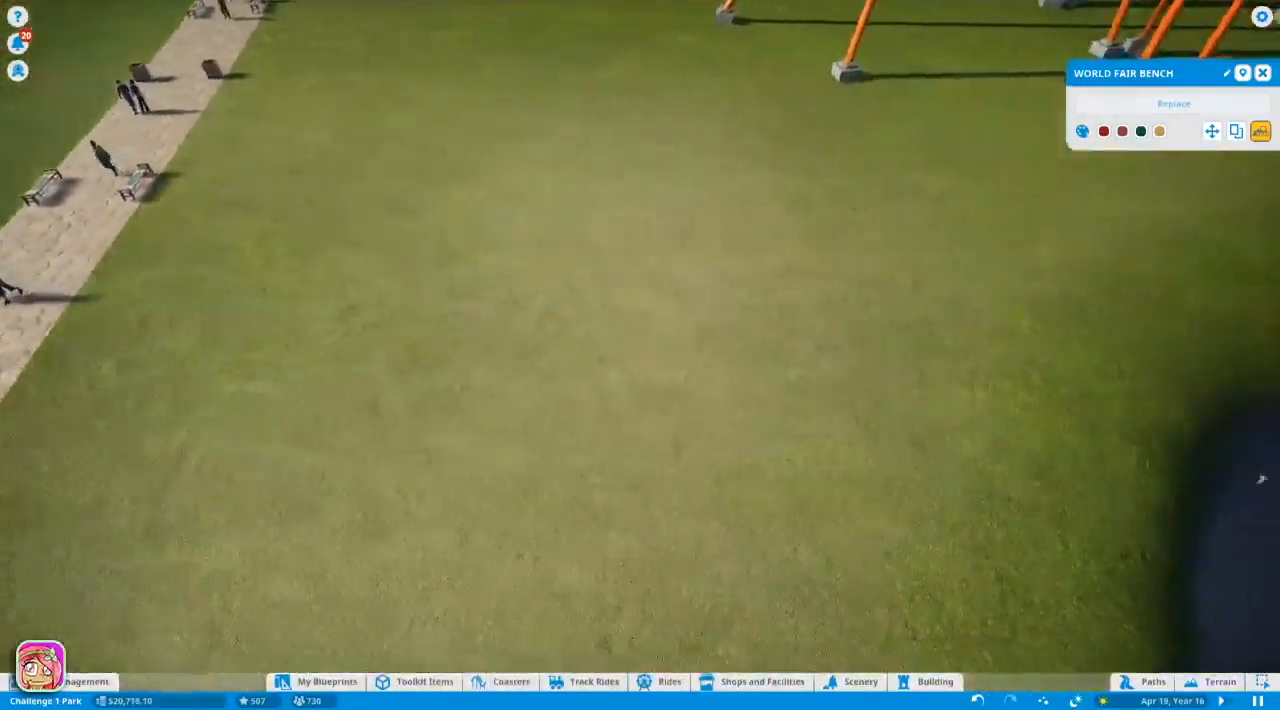
Turn and tilt the view onto the open lawn beside the main path with the coaster behind
key(q)
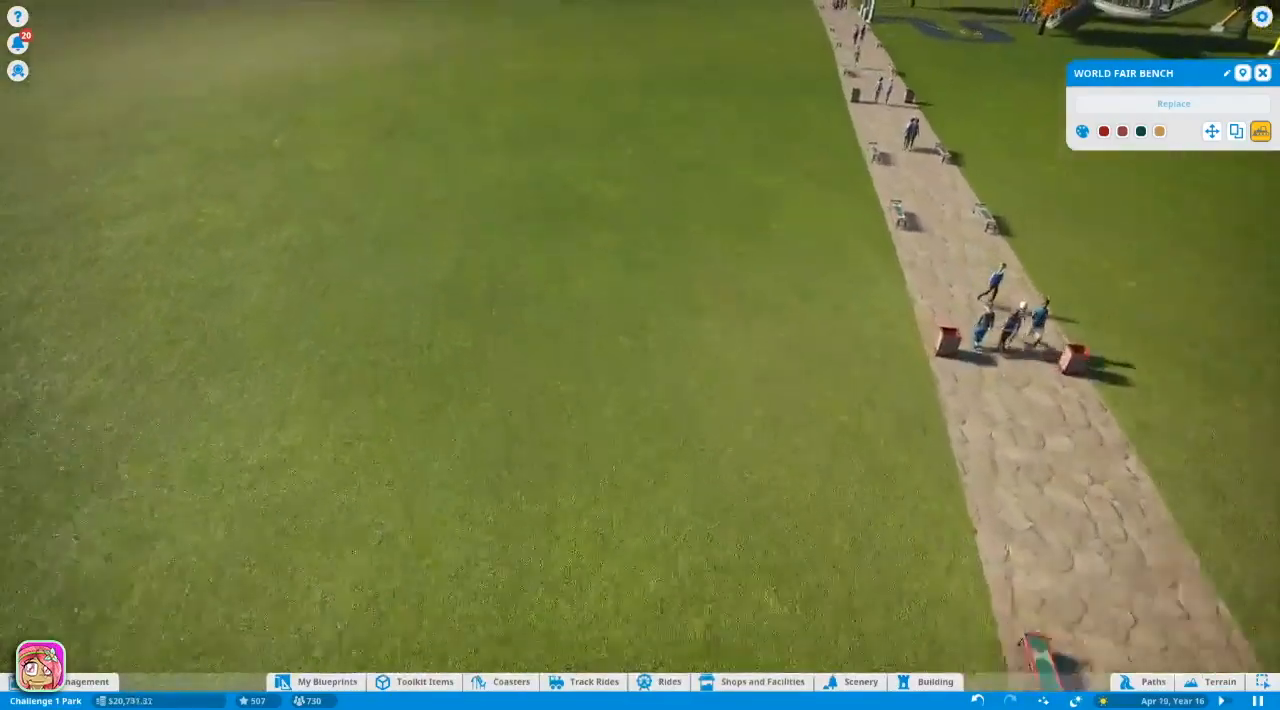
key(q)
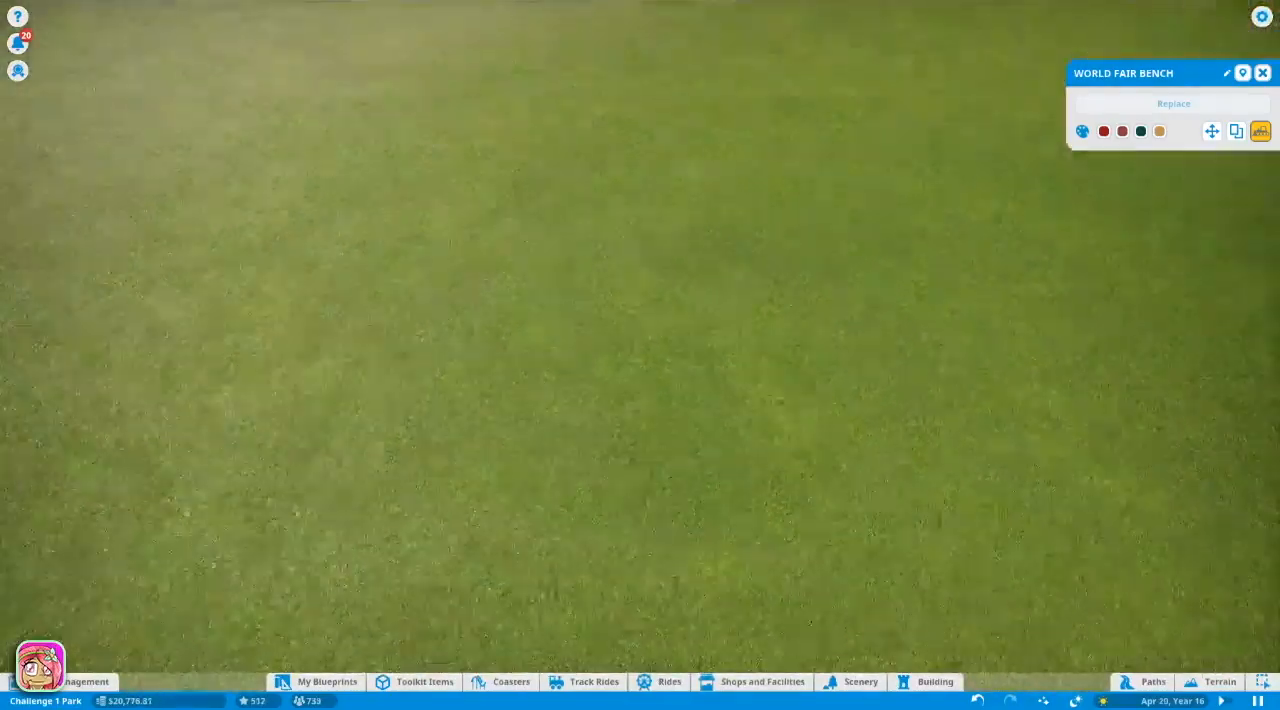
key(q)
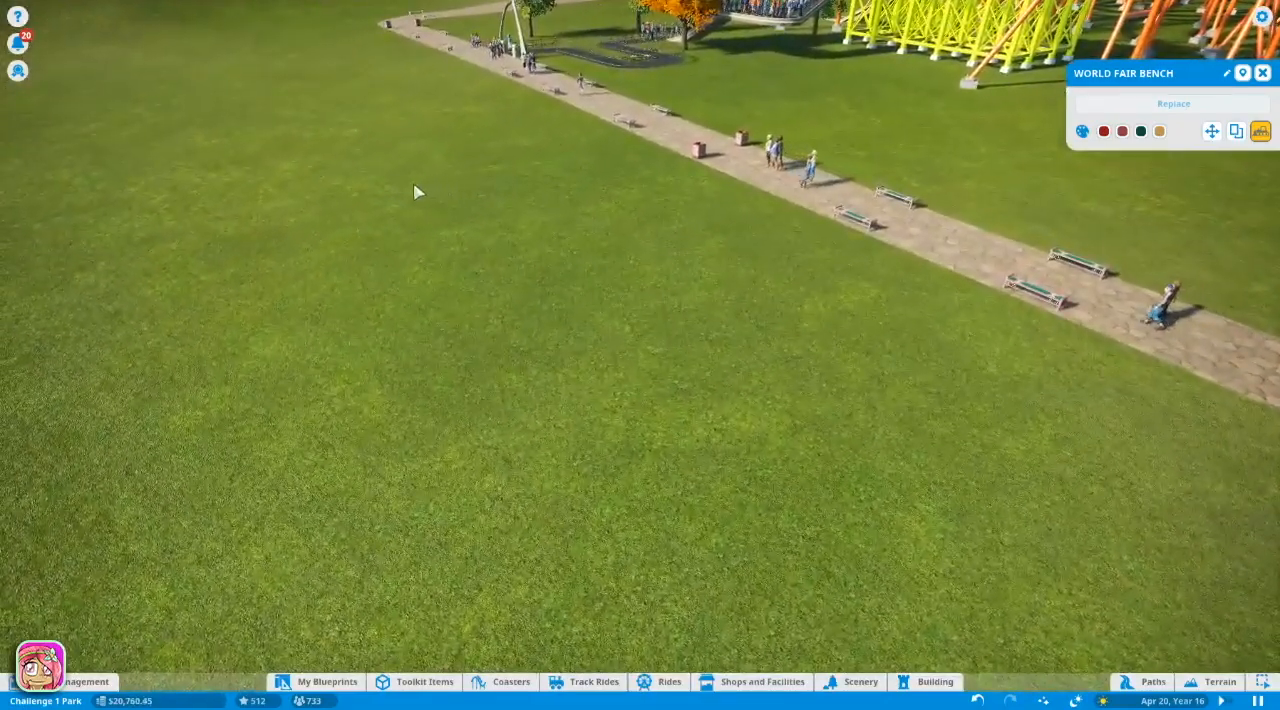
key(q)
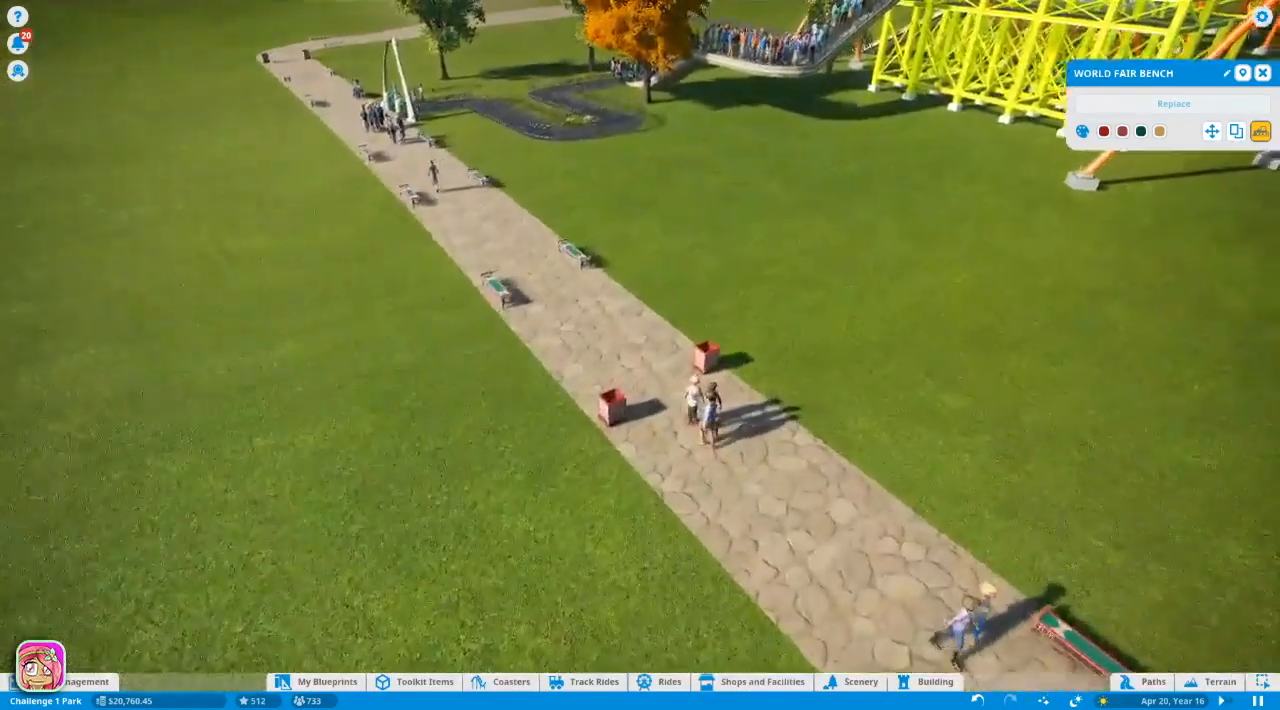
key(q)
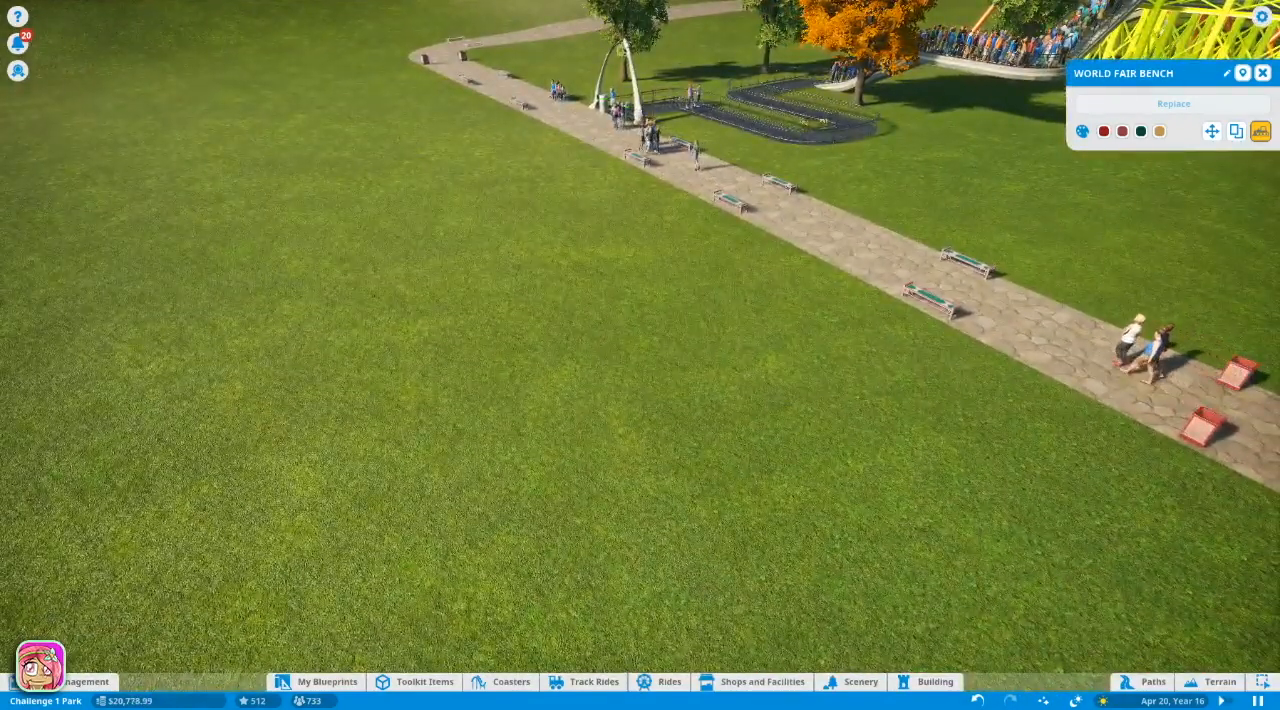
key(q)
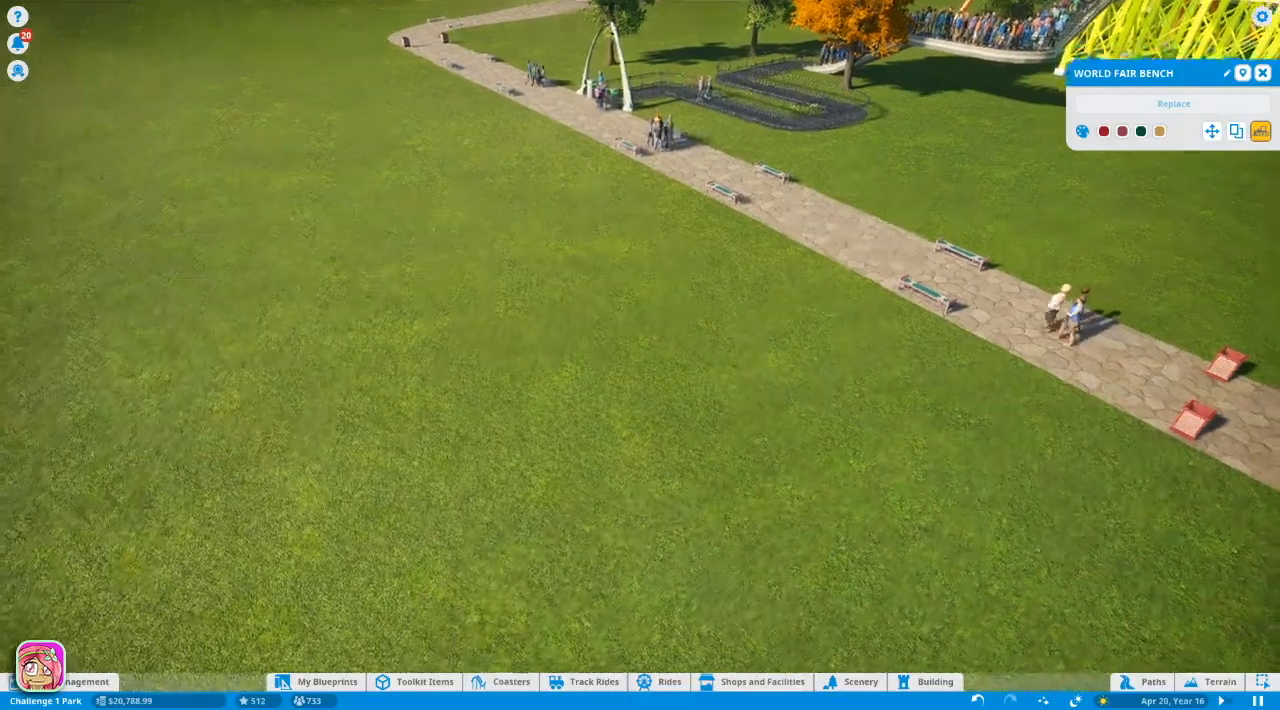
key(q)
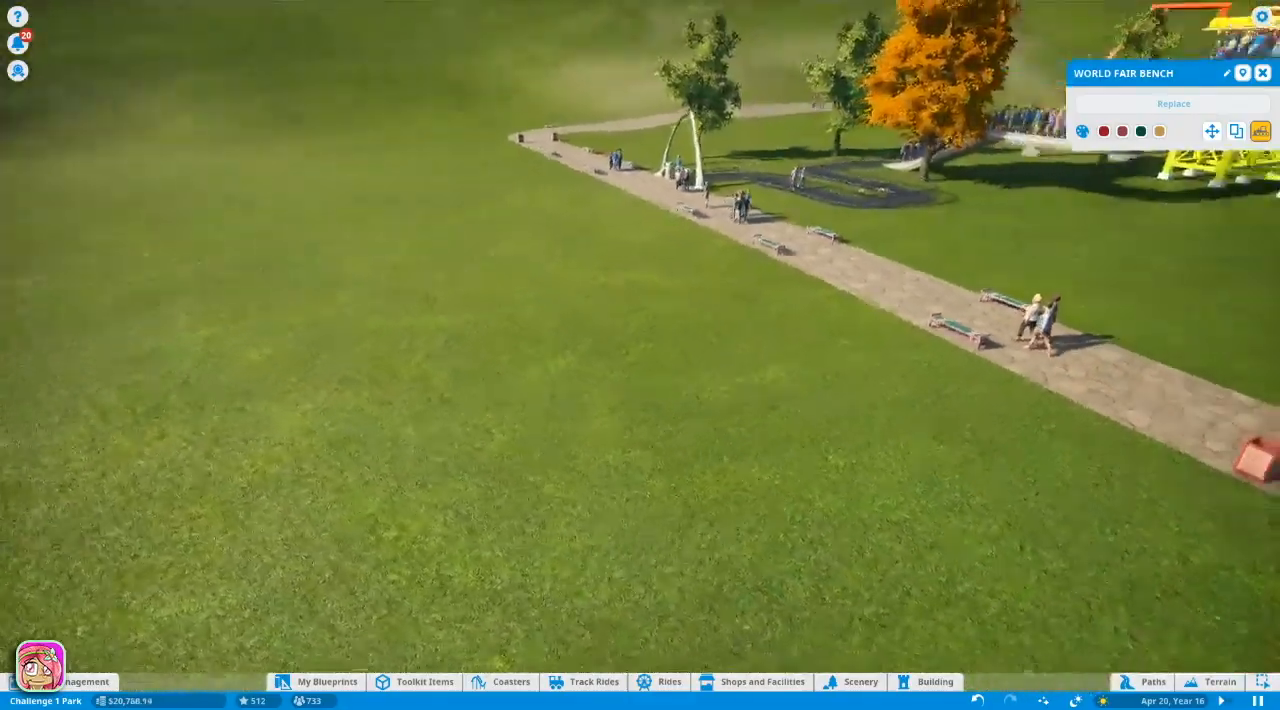
key(q)
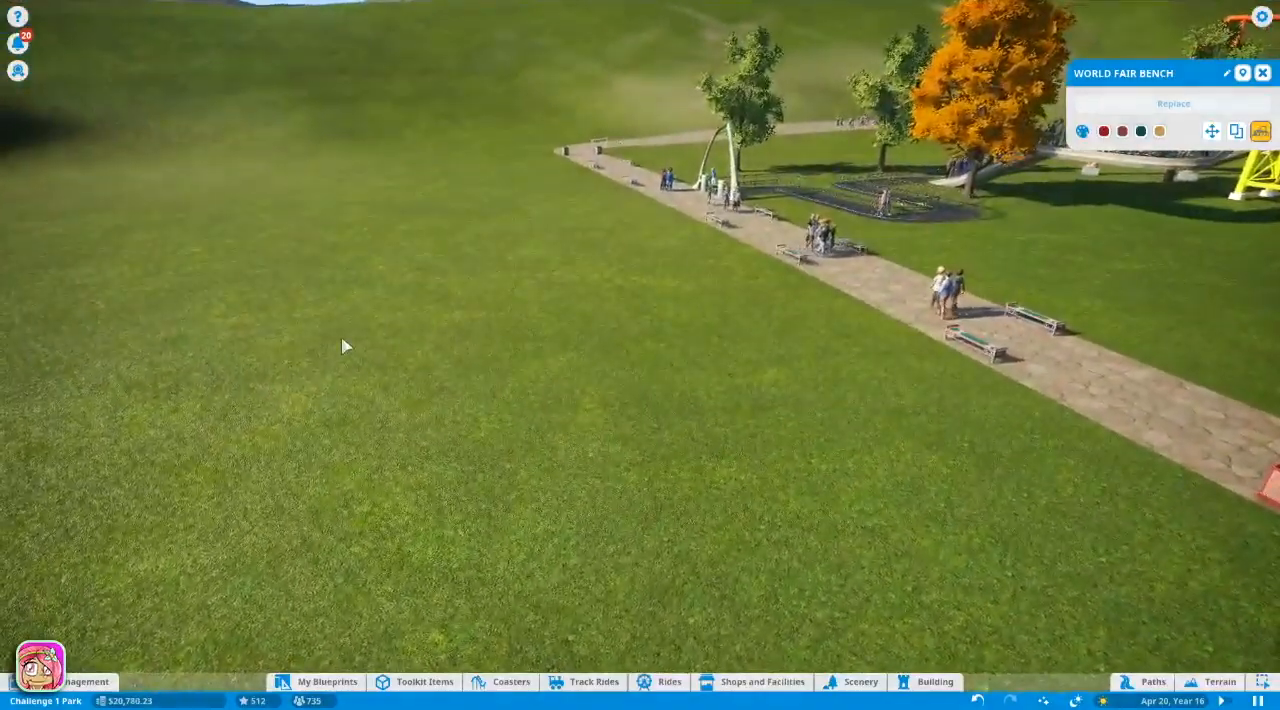
scroll(343, 344, up, 5)
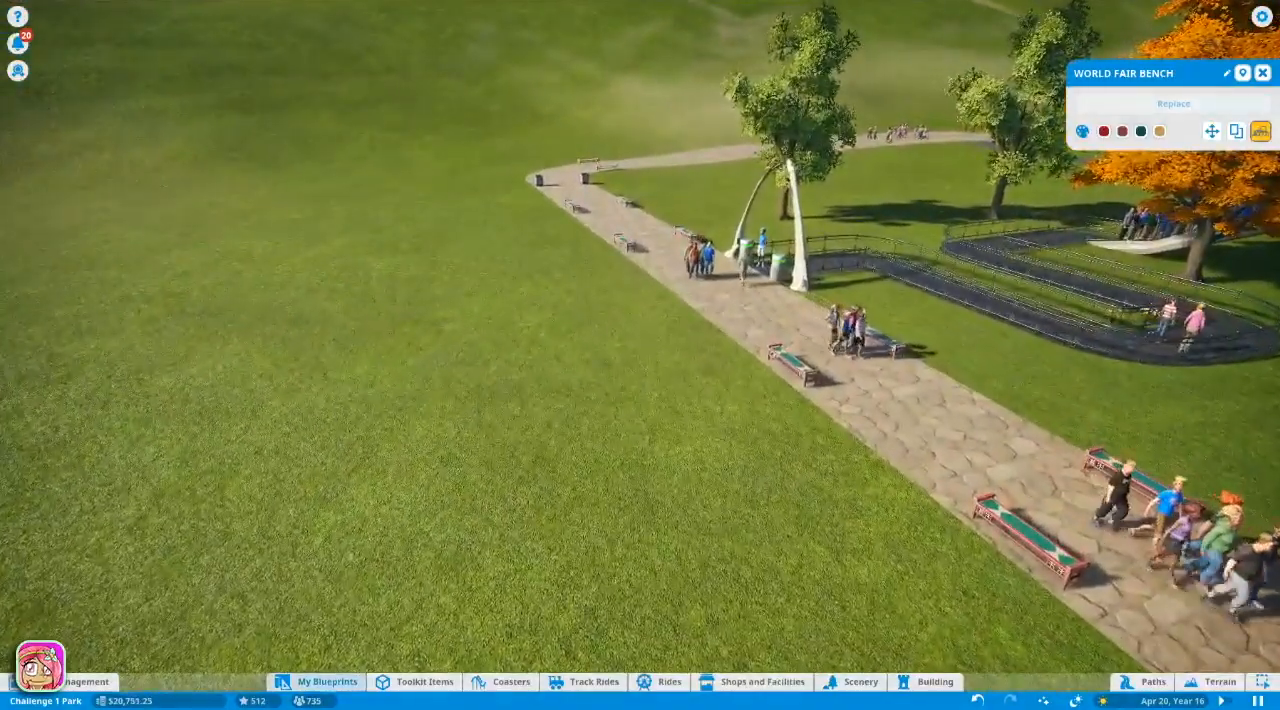
click(830, 684)
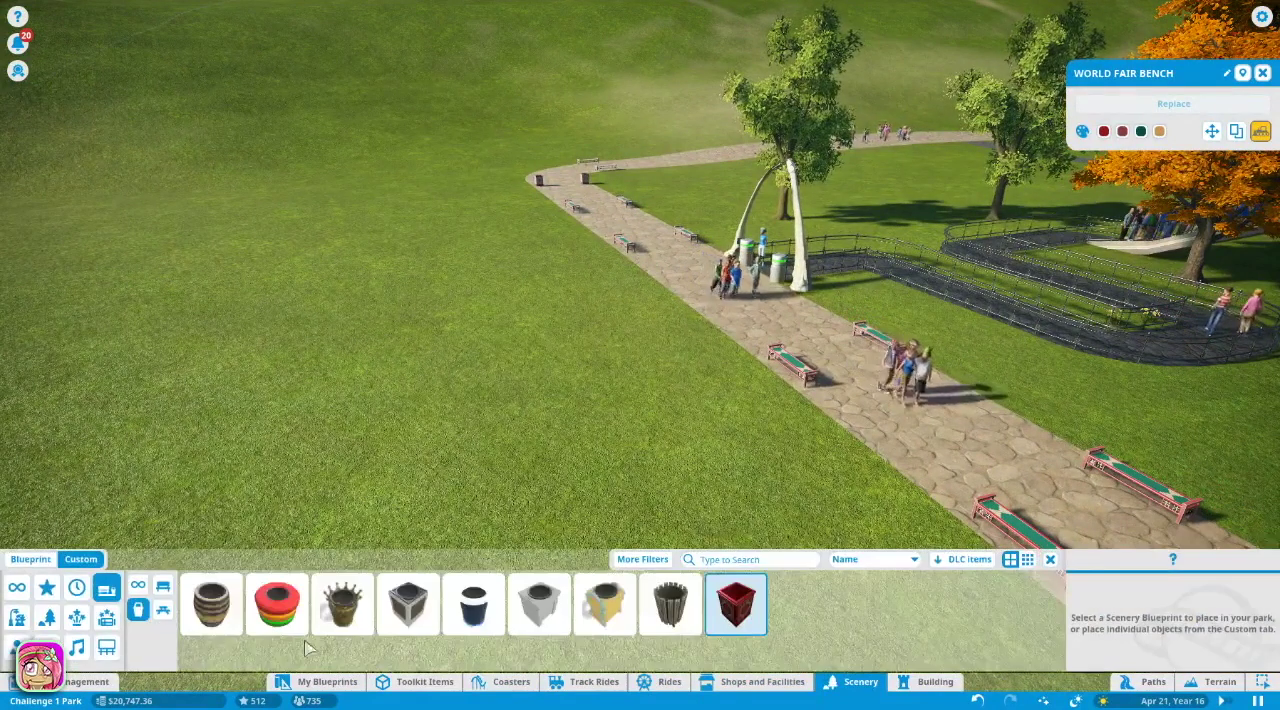
click(107, 652)
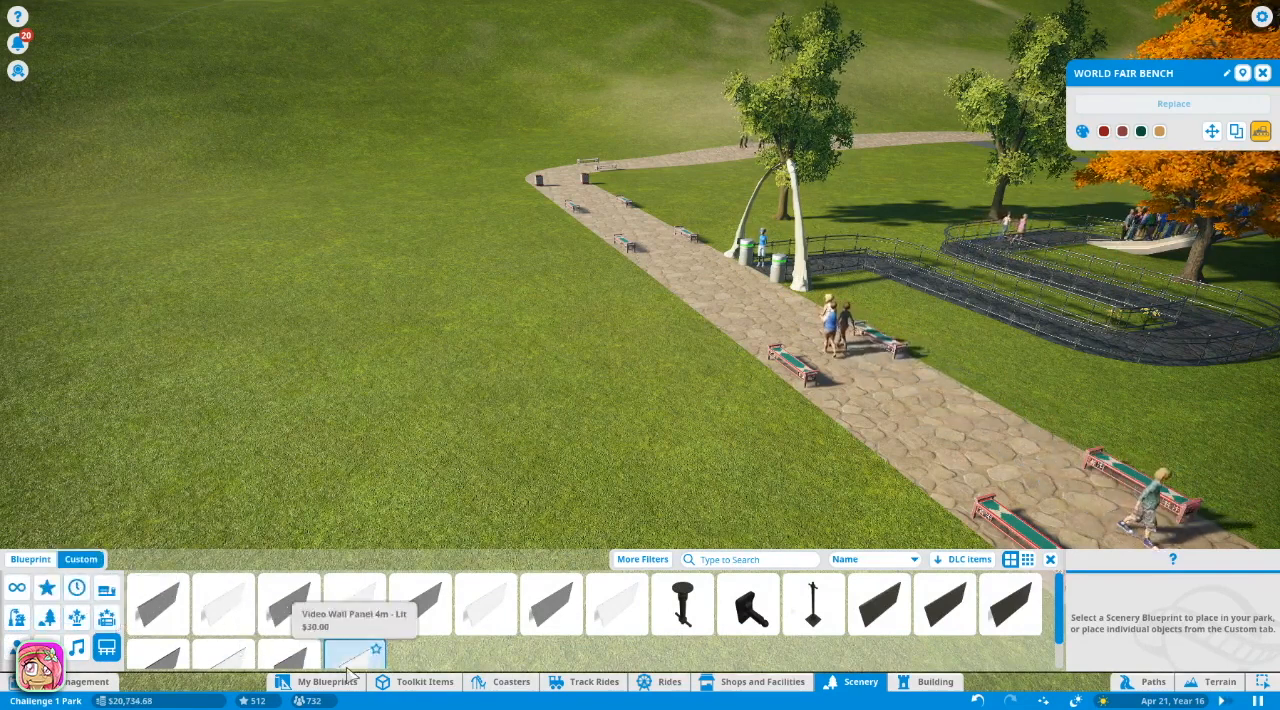
click(660, 682)
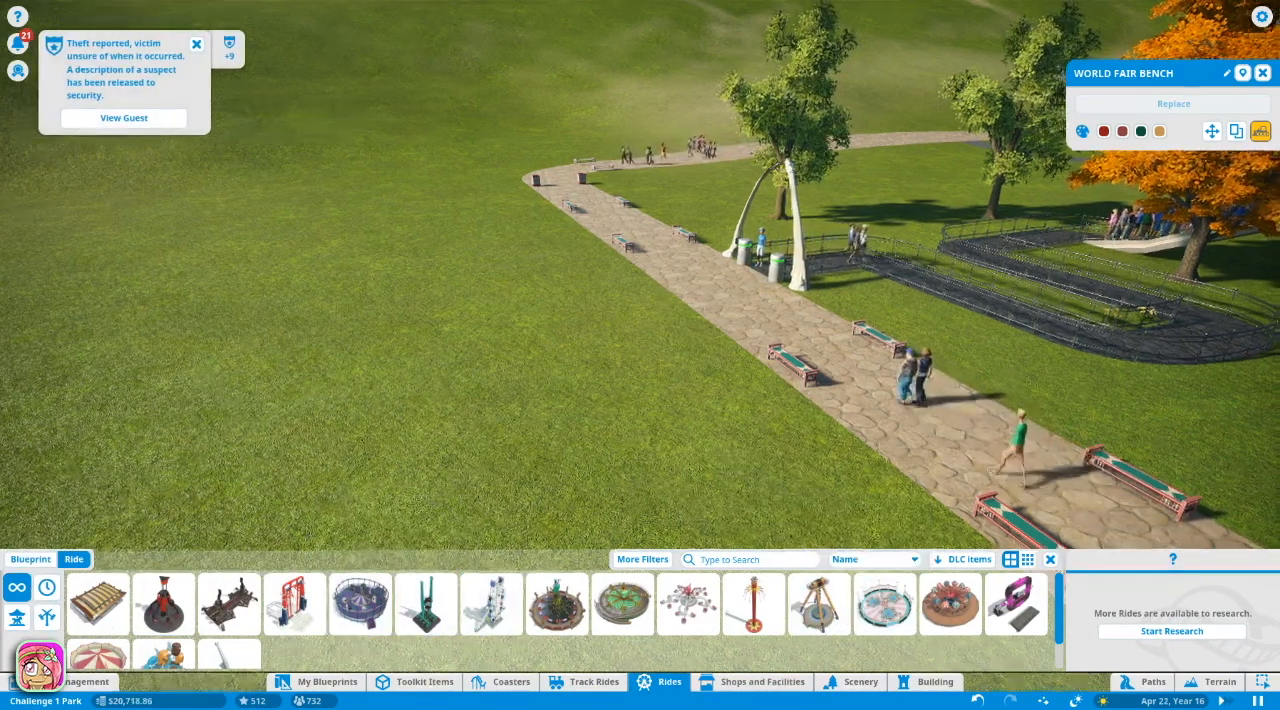
key(e)
key(e)
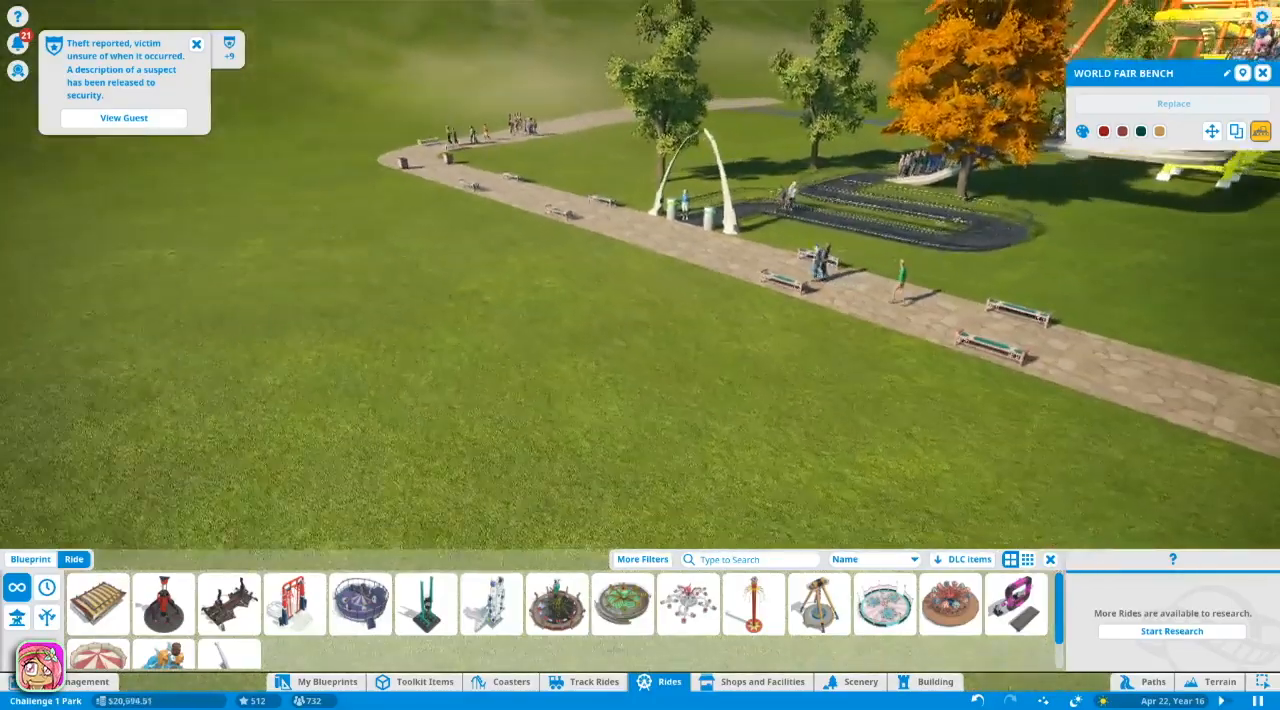
key(e)
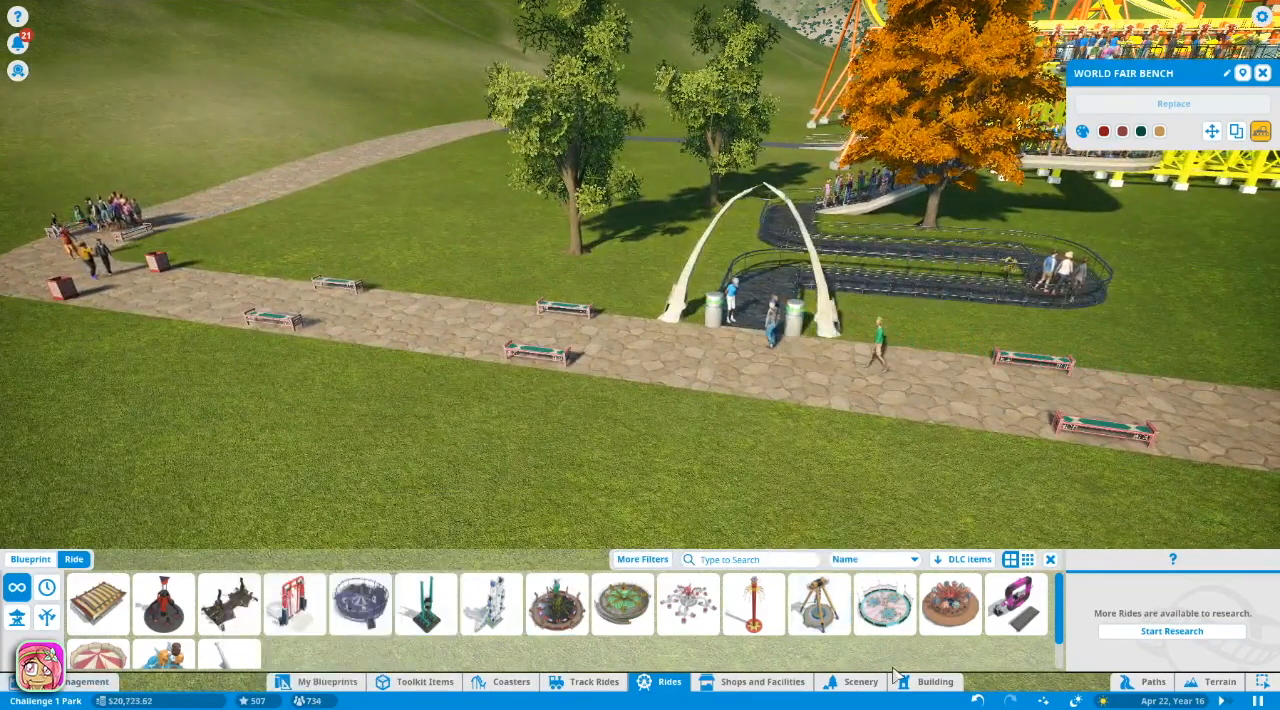
click(850, 682)
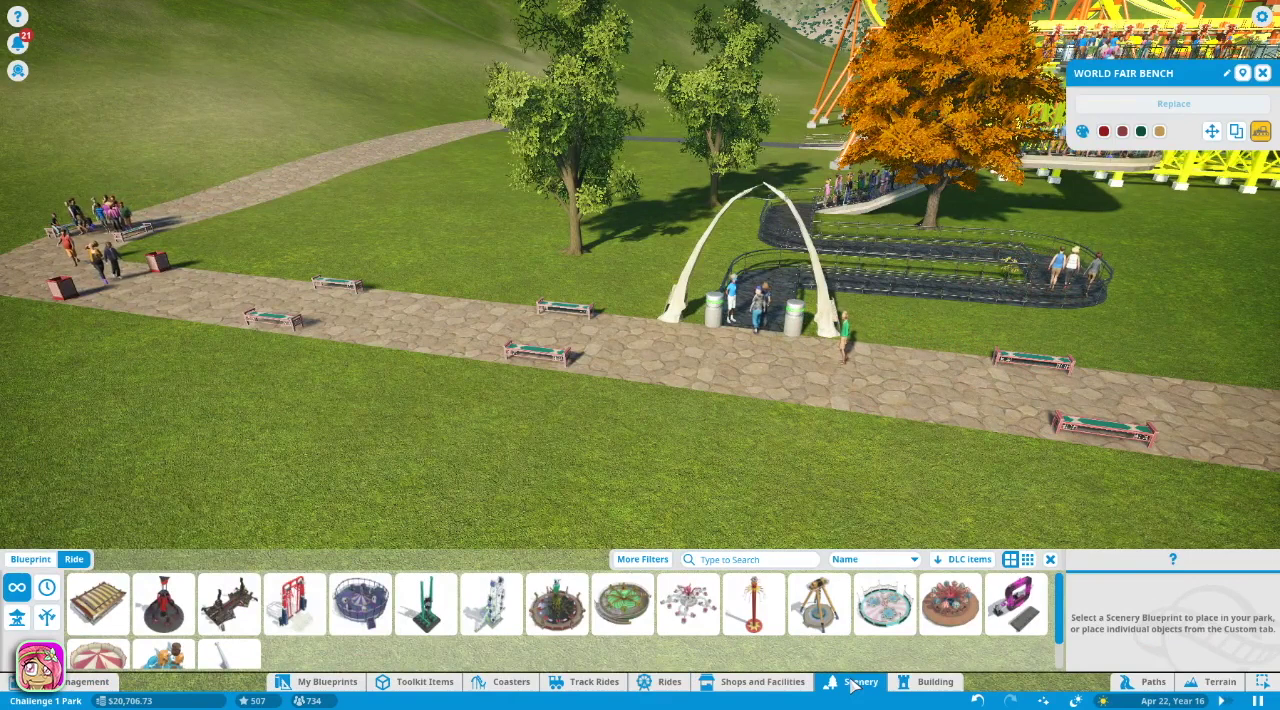
click(905, 683)
Choose the Caribbean House - Small blueprint (after trying Bavarian Building 1) and rotate it
click(30, 559)
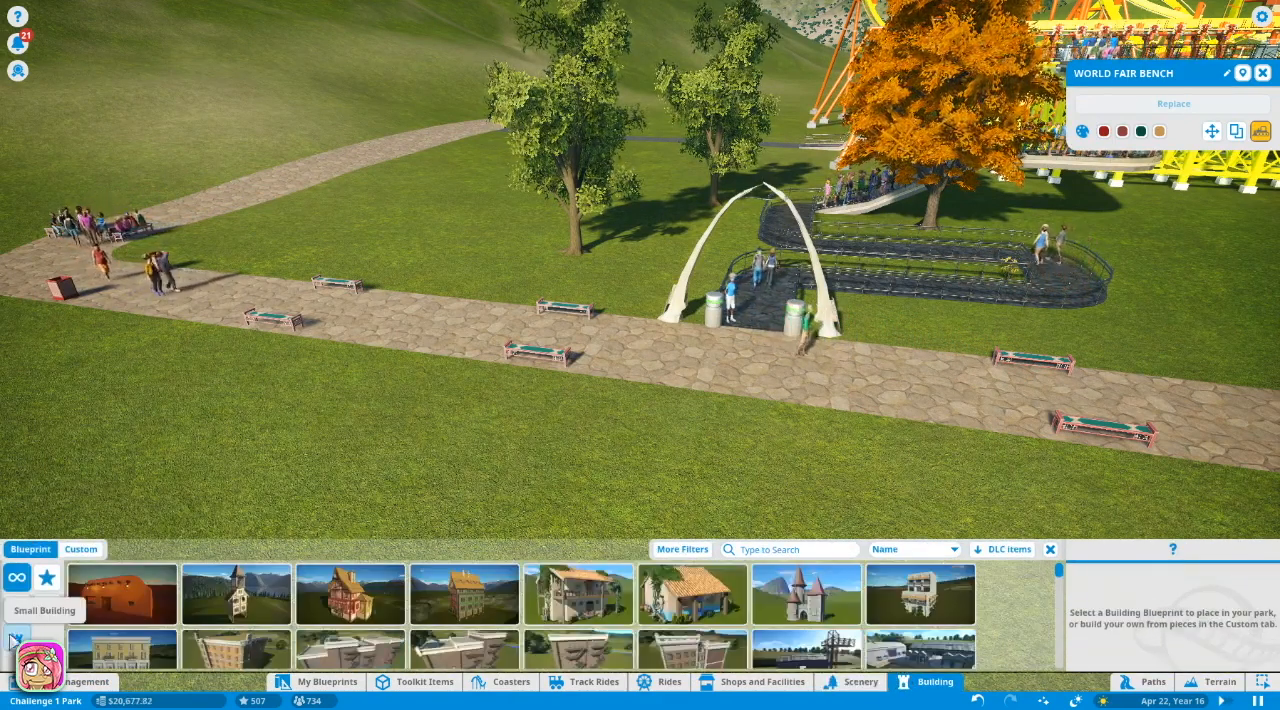
scroll(15, 640, down, 1)
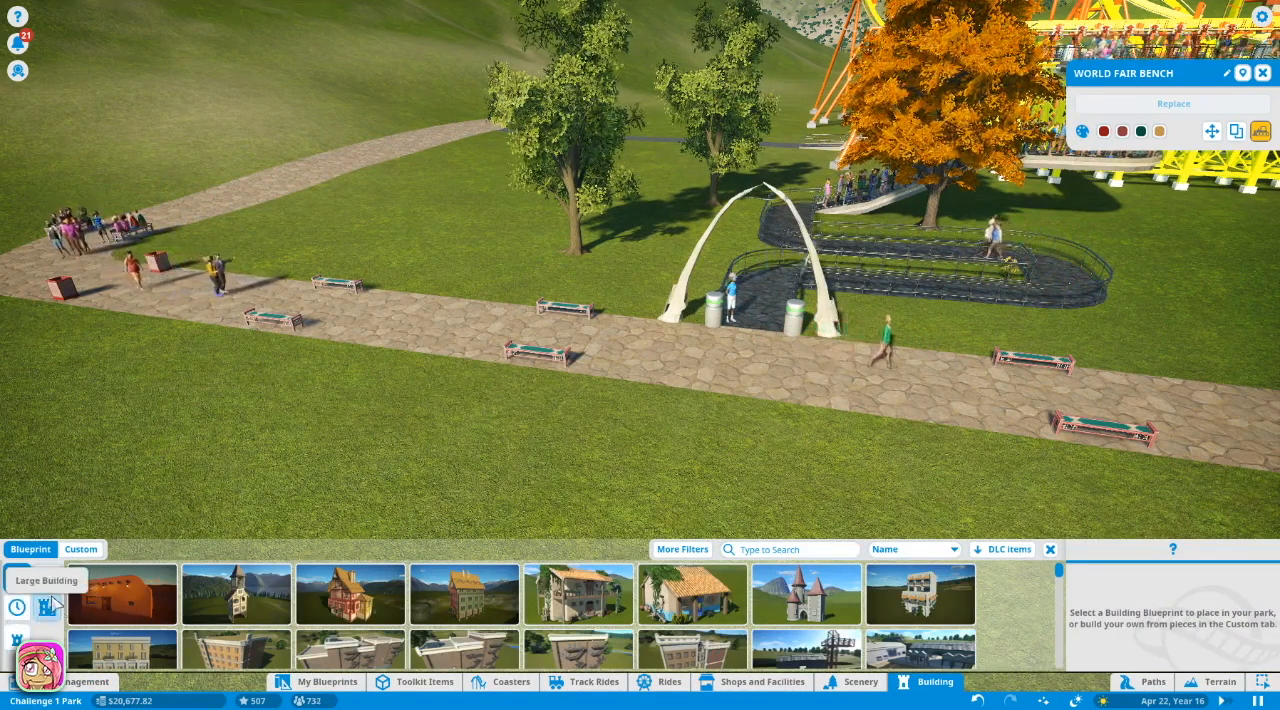
scroll(52, 600, up, 1)
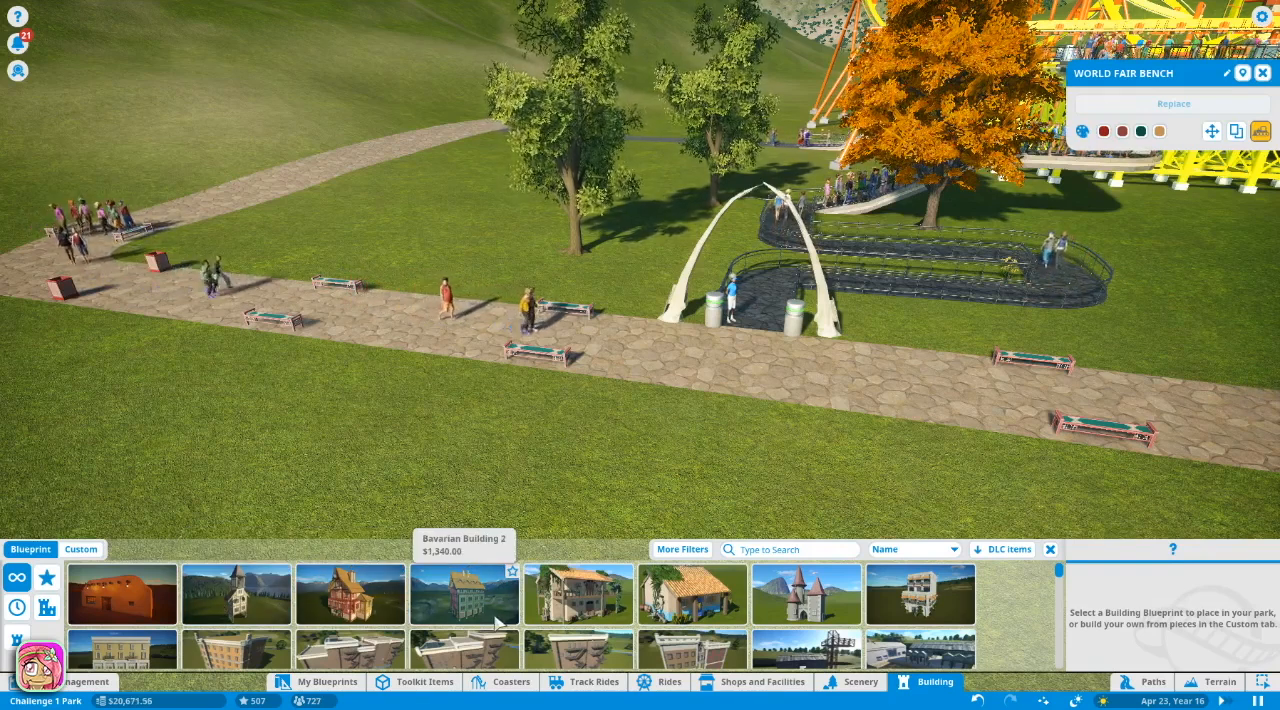
click(350, 593)
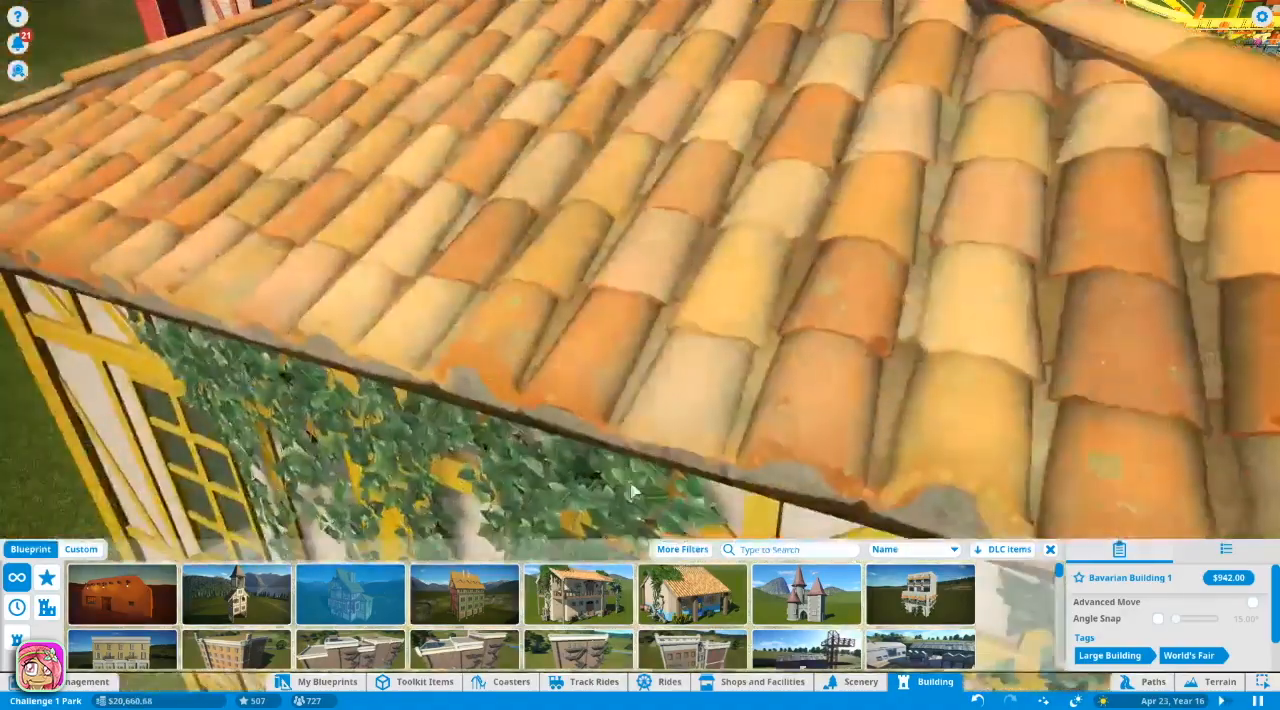
scroll(370, 400, up, 5)
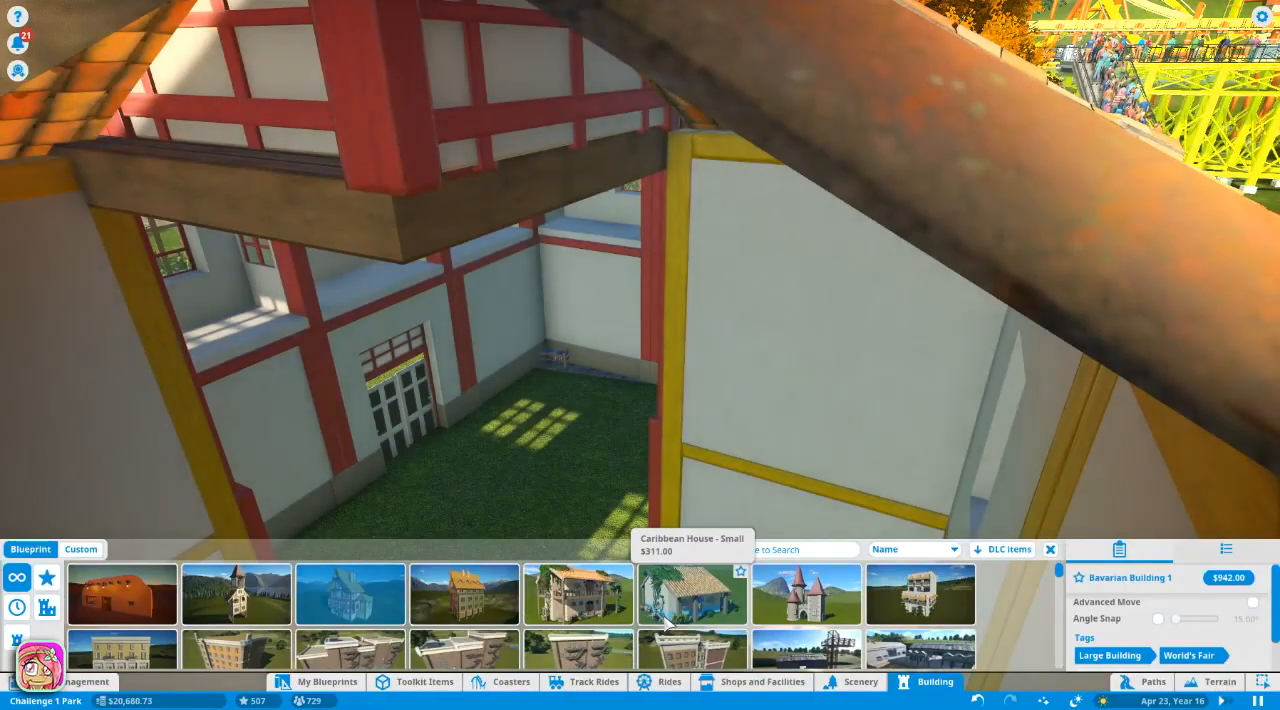
click(690, 595)
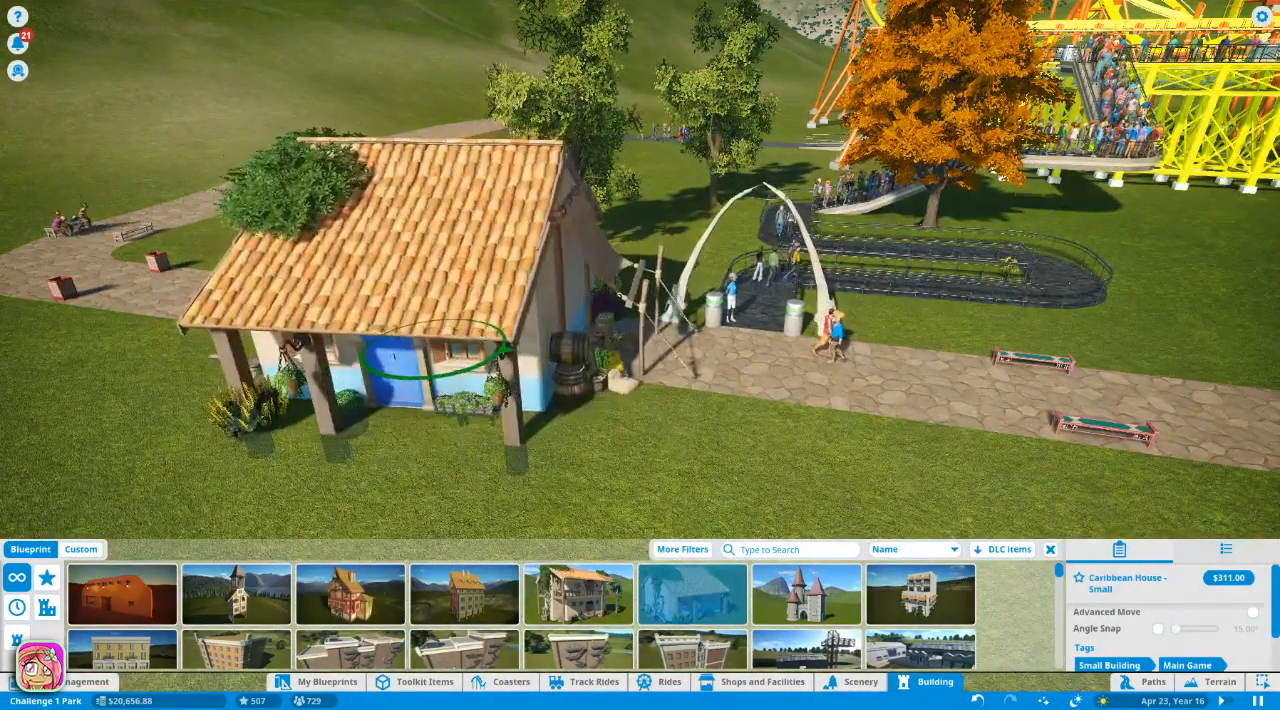
key(z)
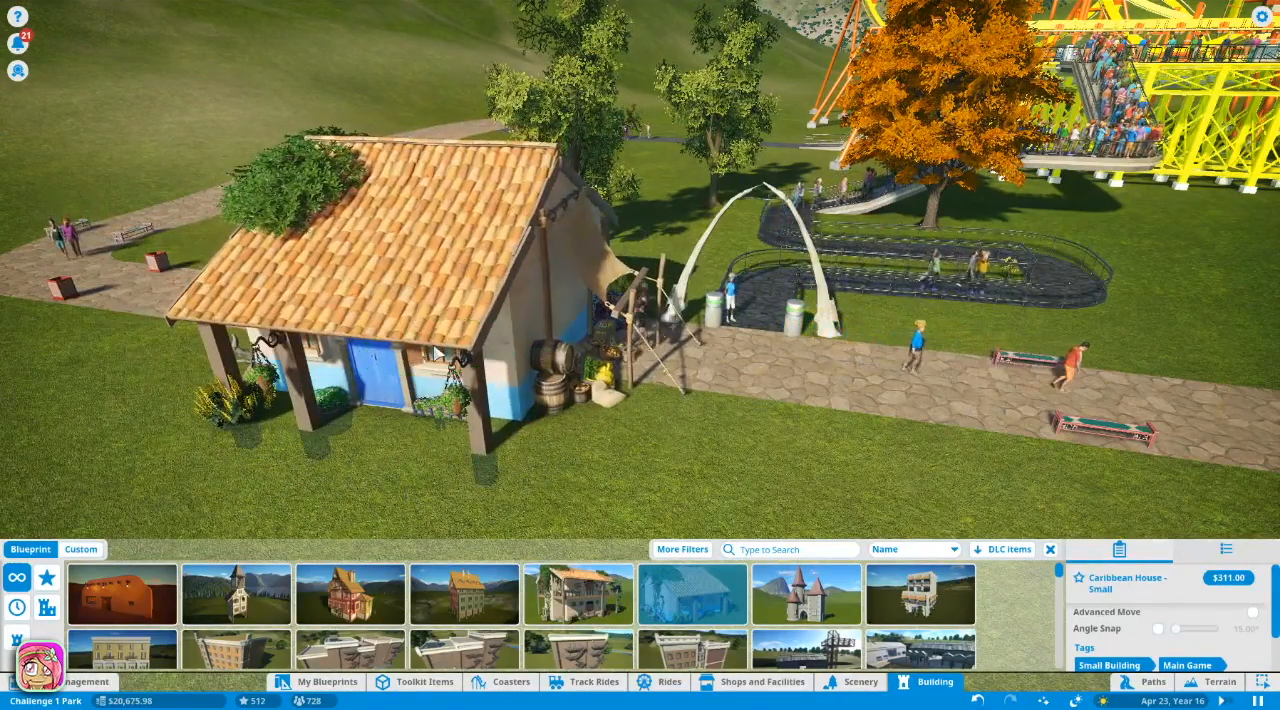
Orient the house to face the stone path near Hats Fantastic and place it there
key(e)
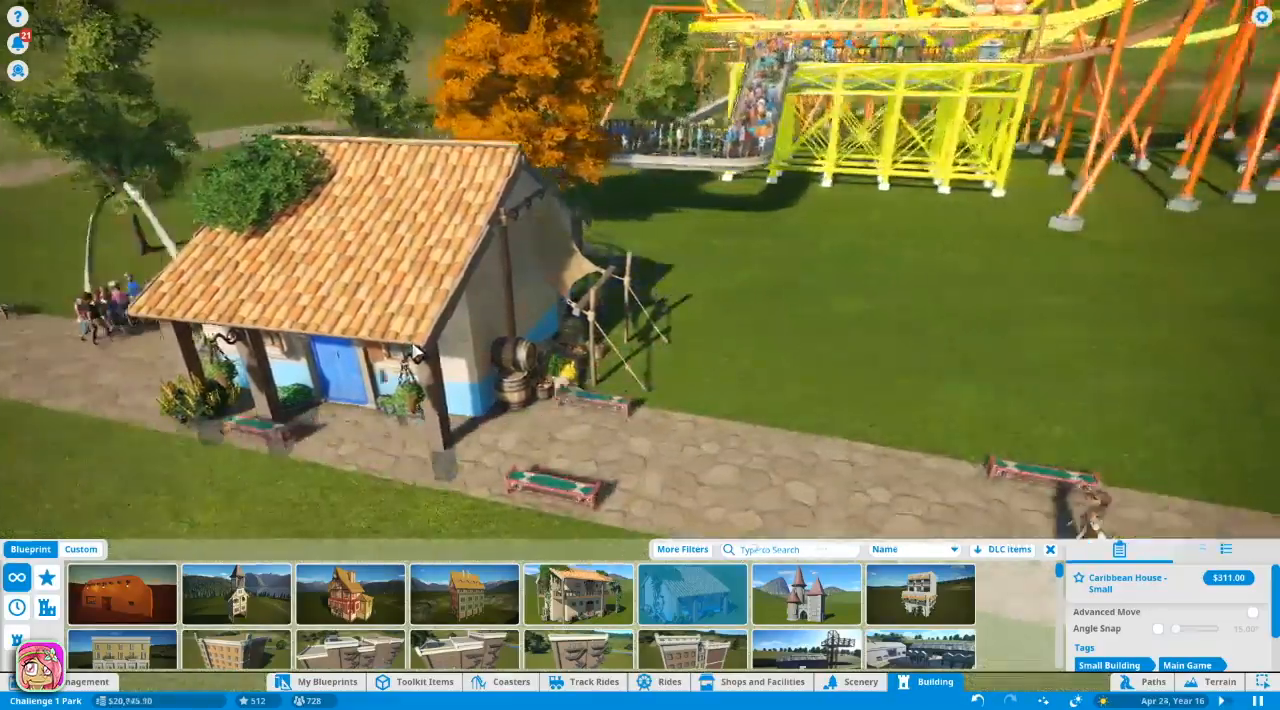
key(e)
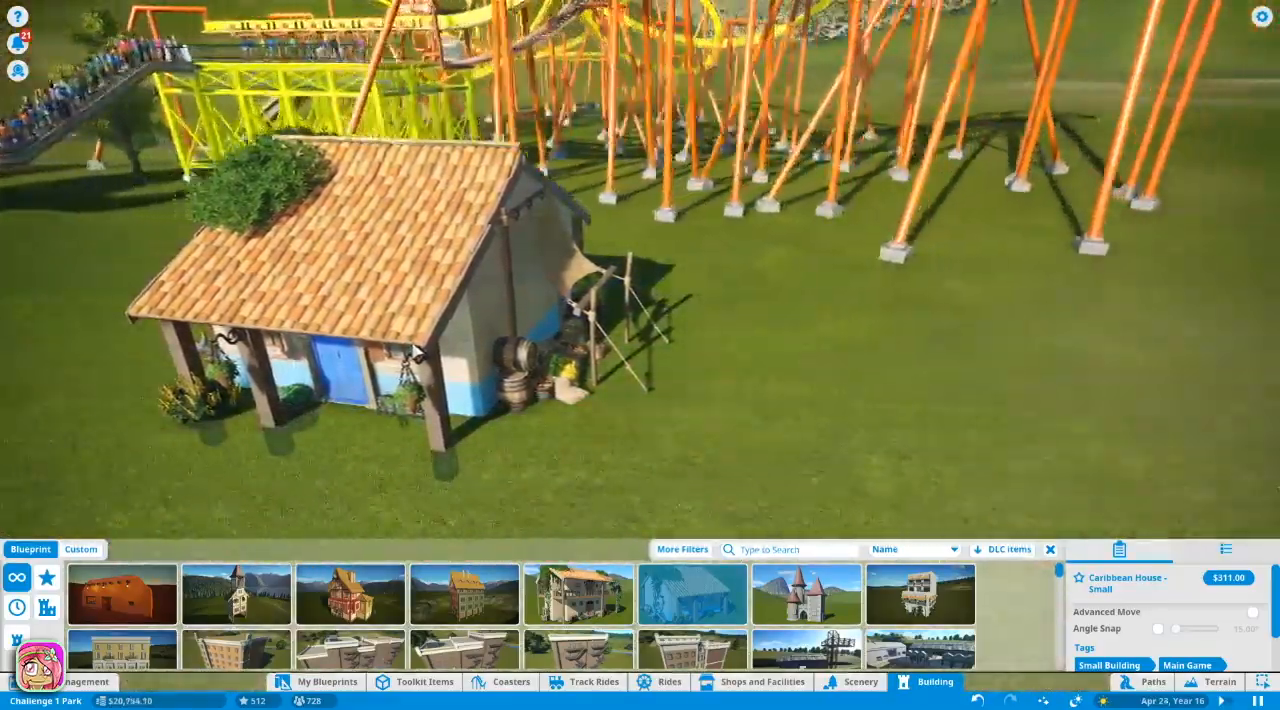
key(e)
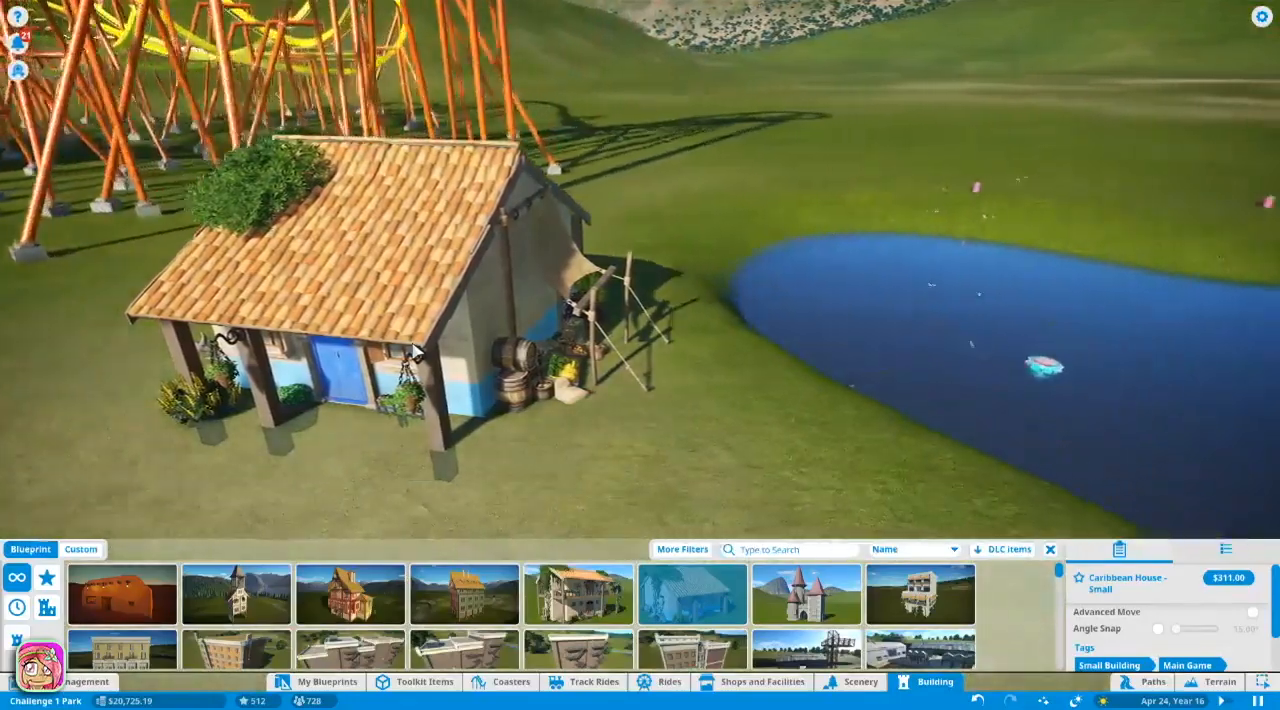
key(e)
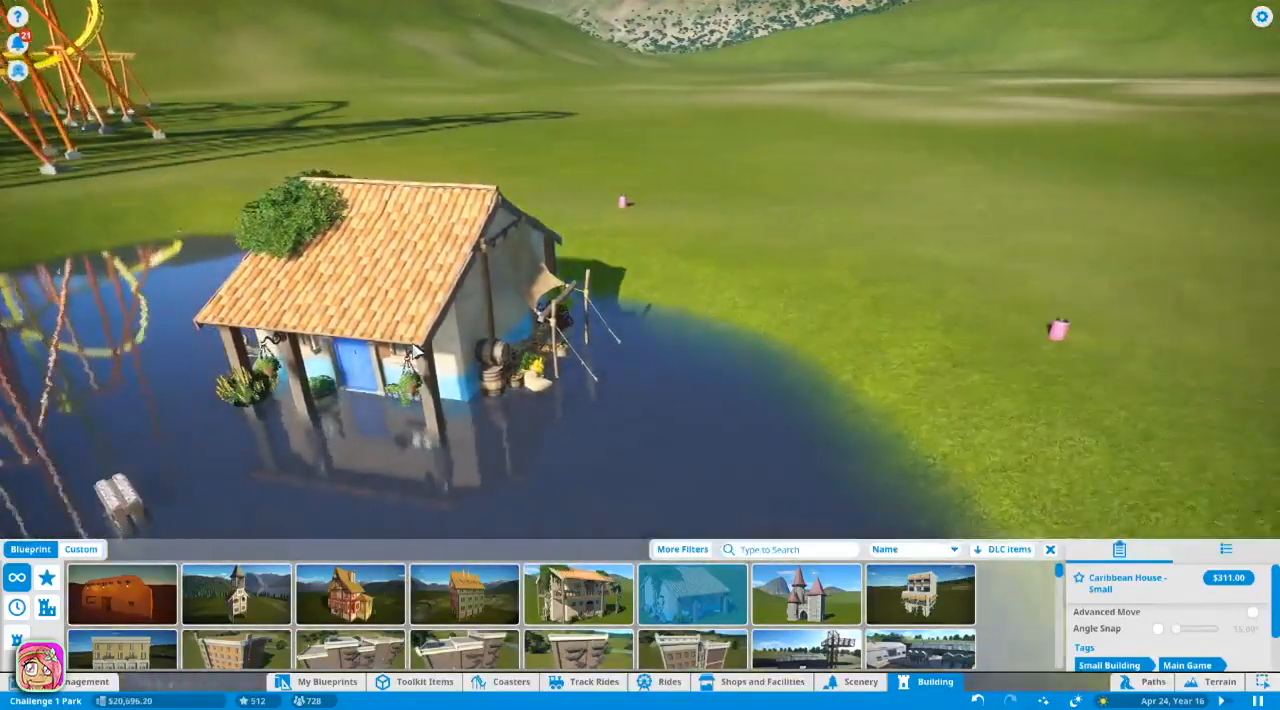
key(e)
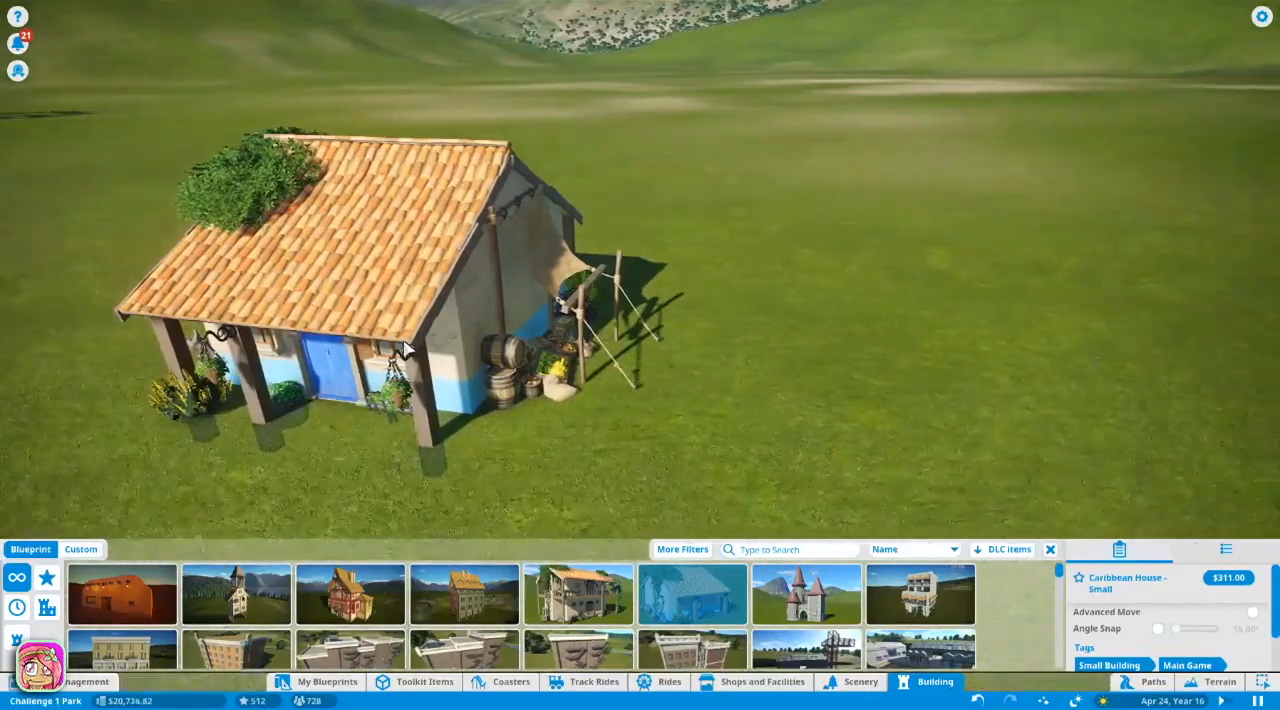
key(e)
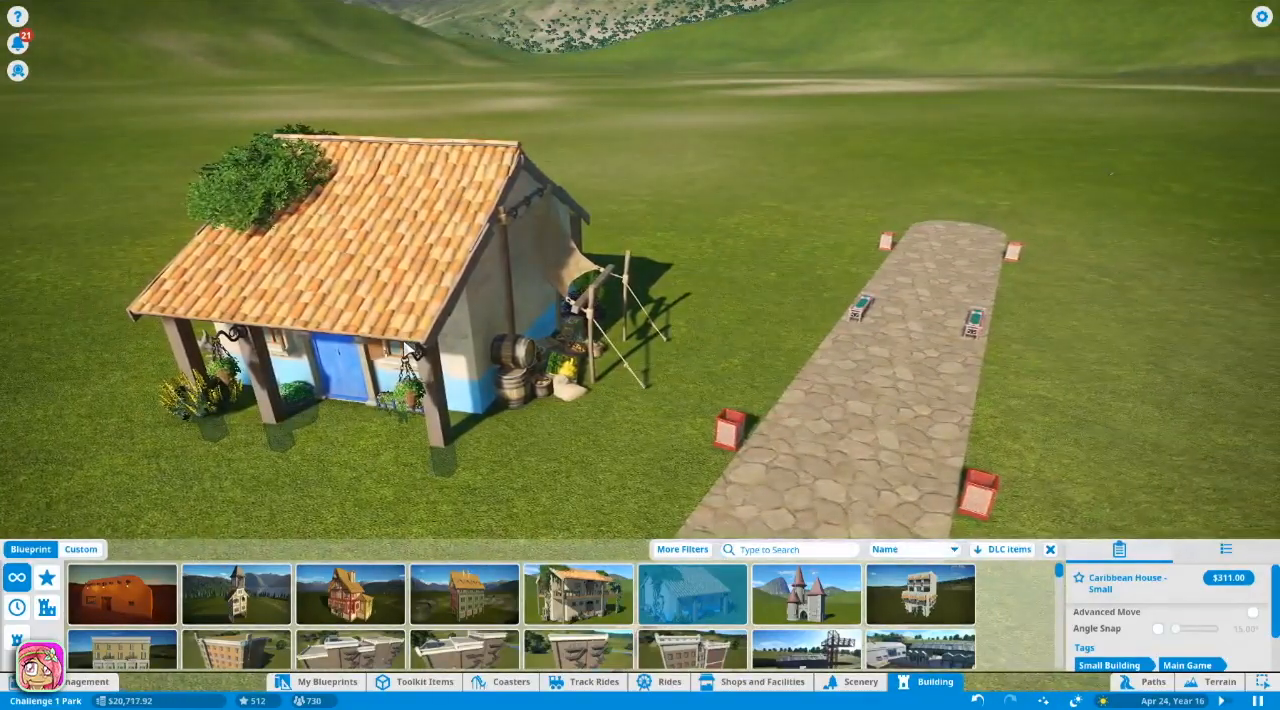
scroll(407, 348, down, 5)
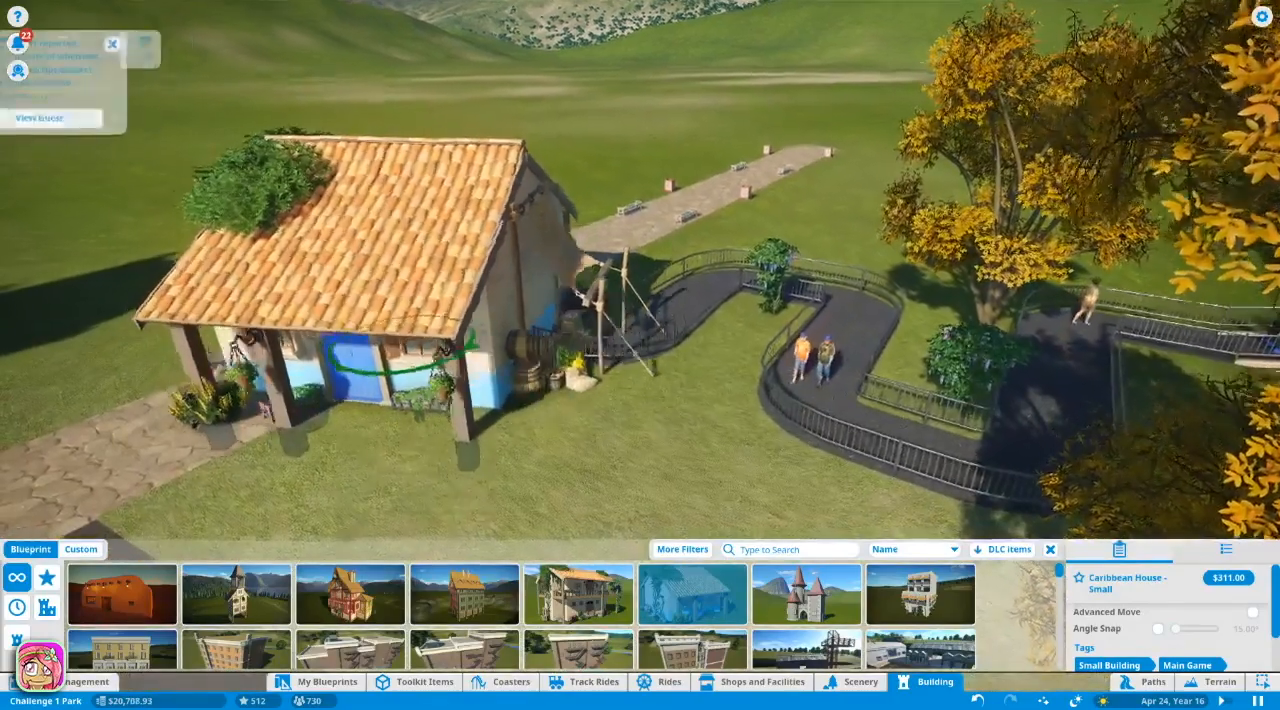
key(z)
key(z)
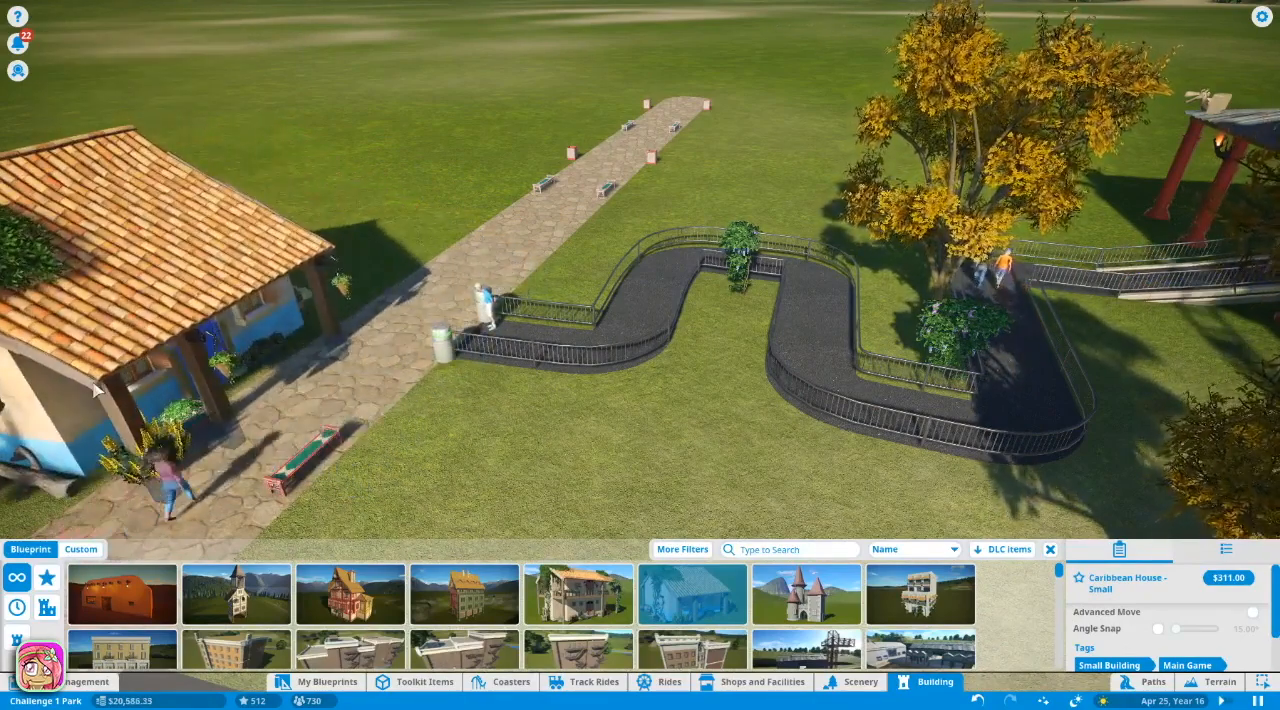
key(q)
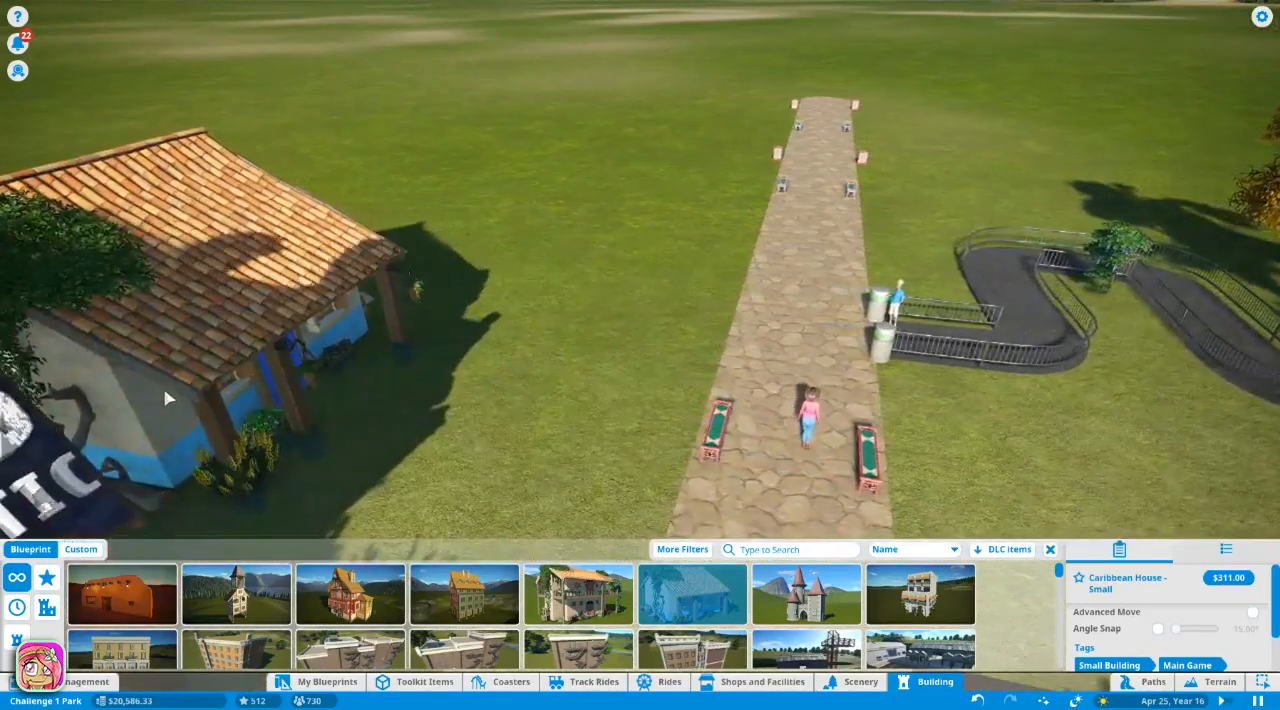
key(s)
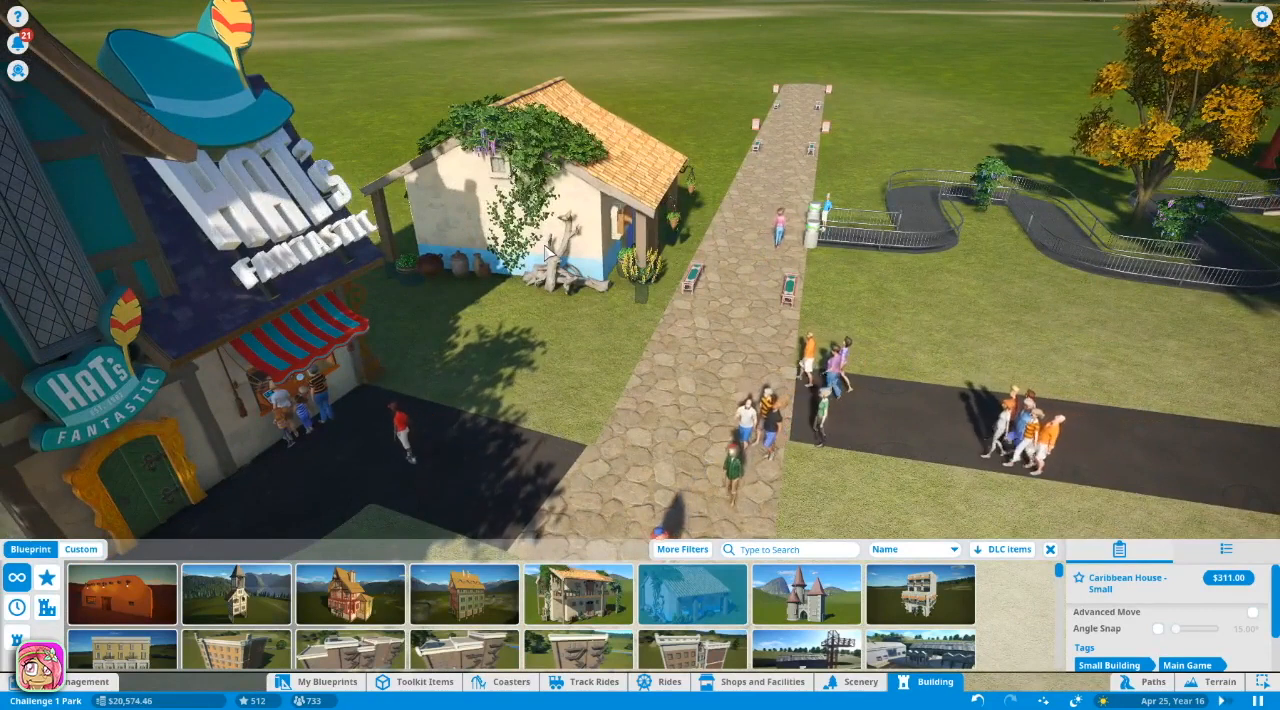
key(z)
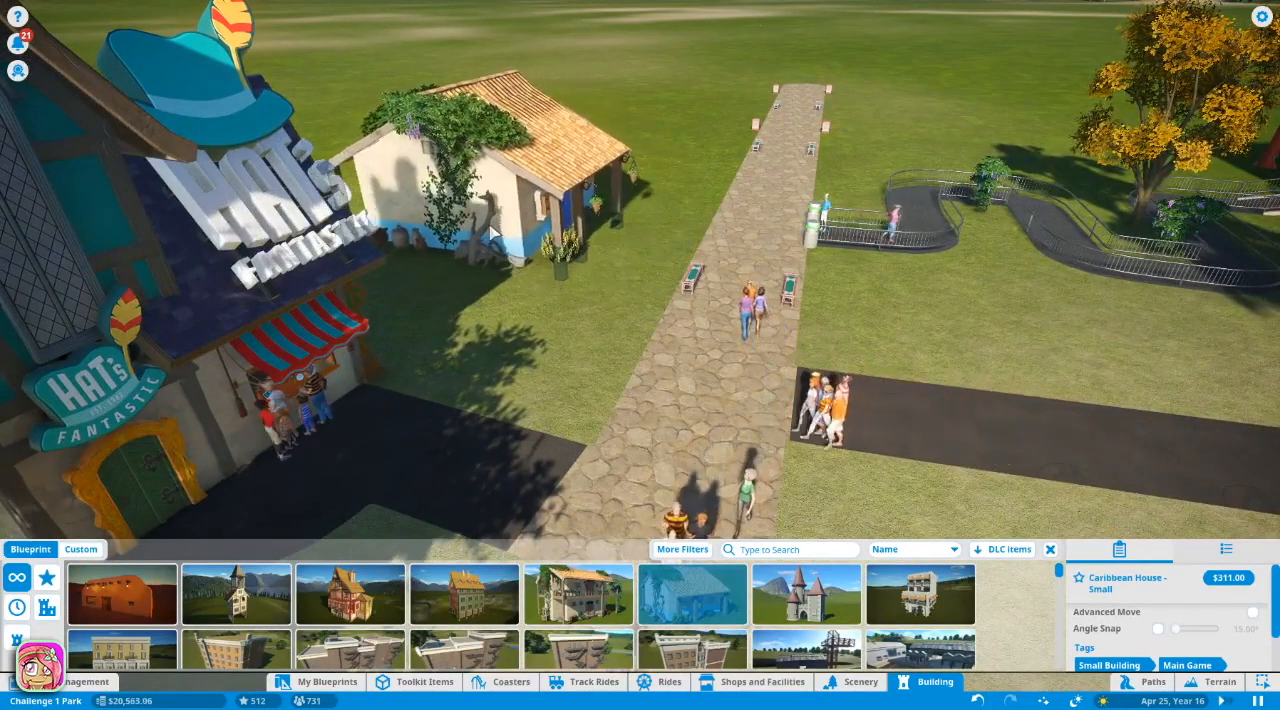
click(490, 235)
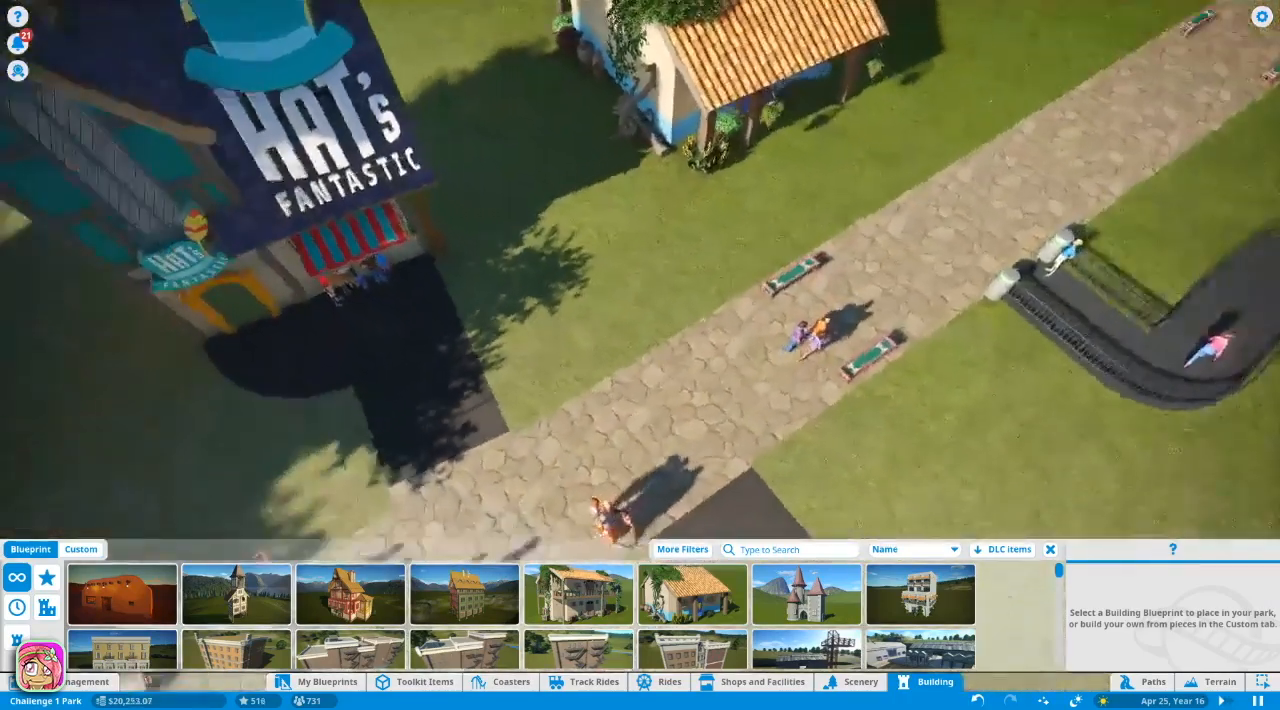
Inspect the placed house's window and door pieces without changes and finish it as Building 9
middle_click(516, 290)
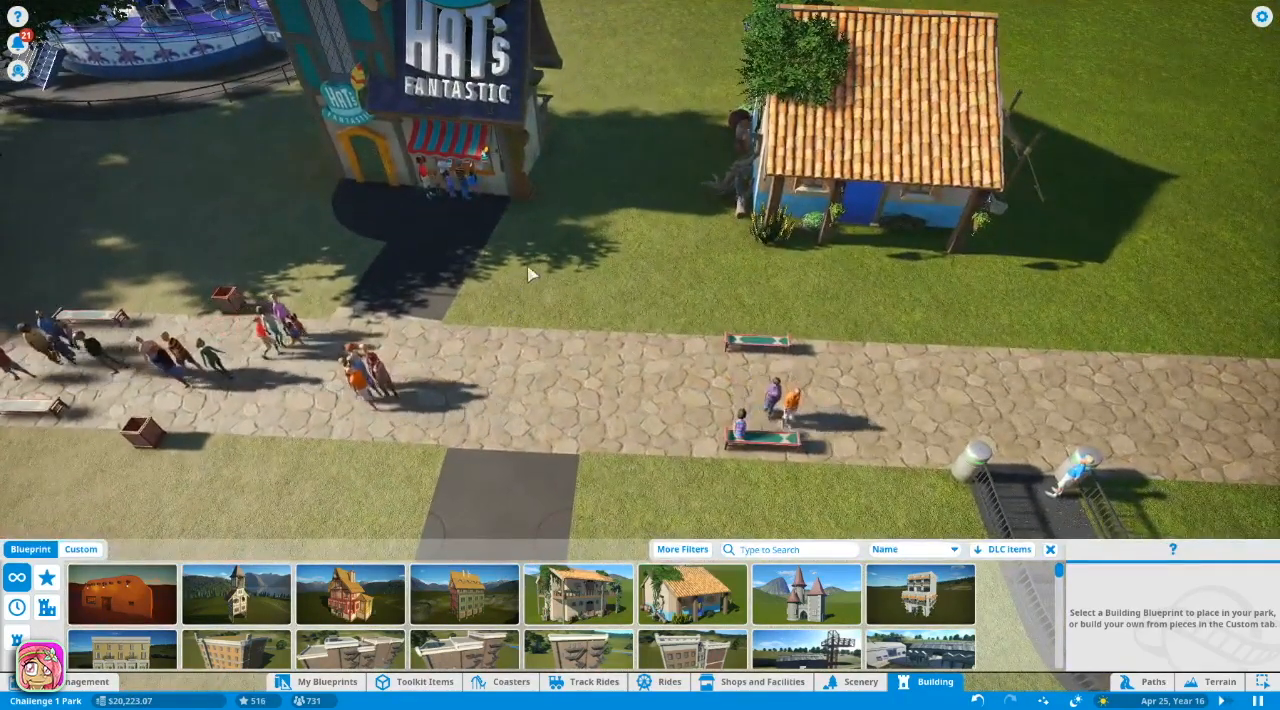
click(898, 203)
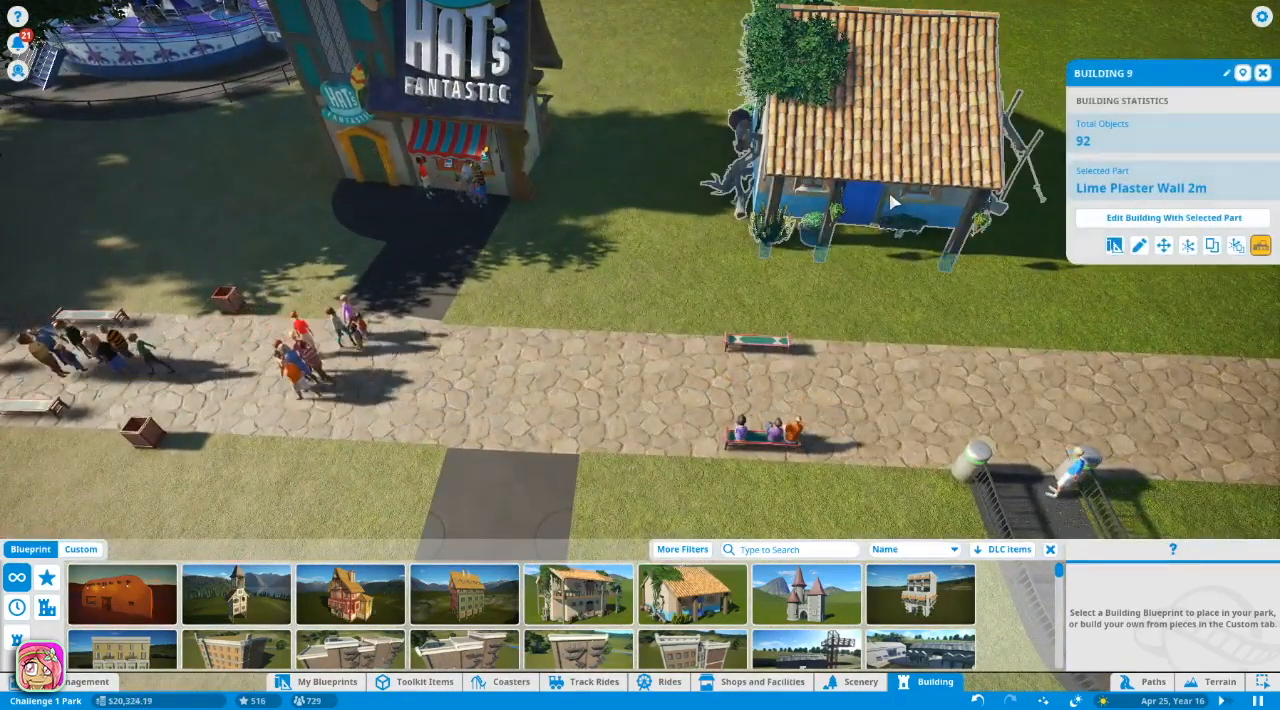
click(1087, 221)
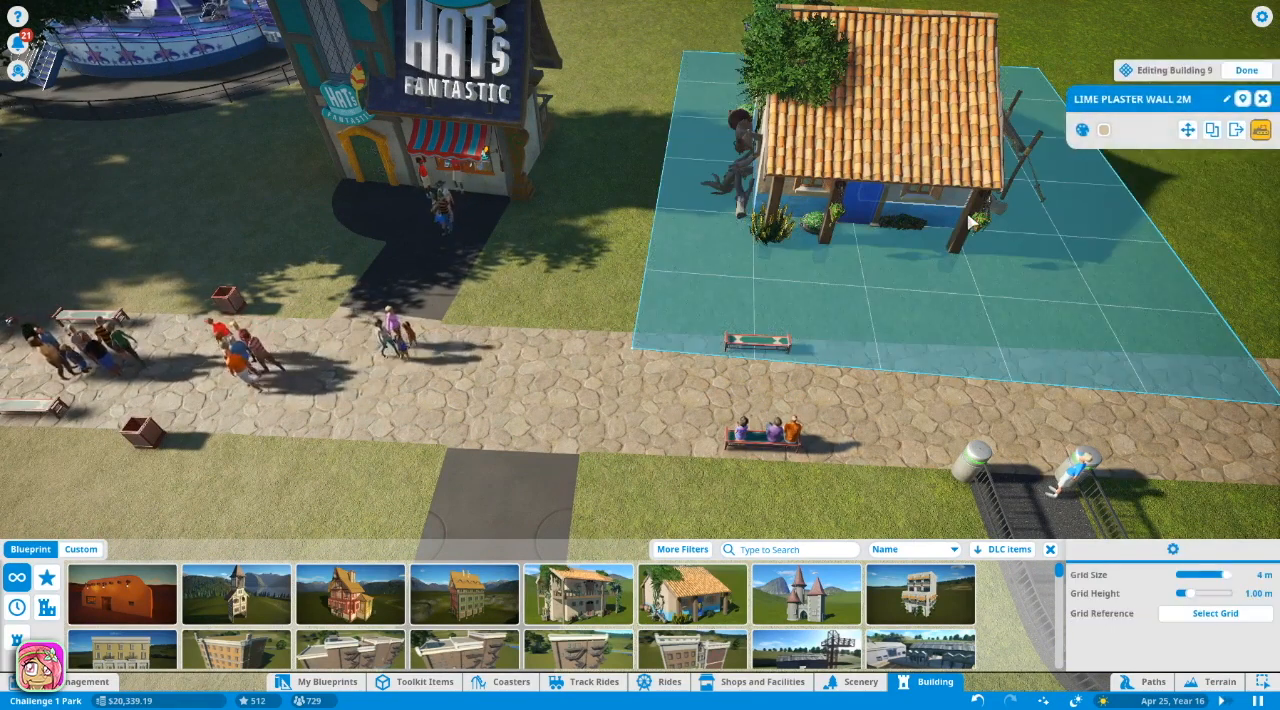
click(932, 196)
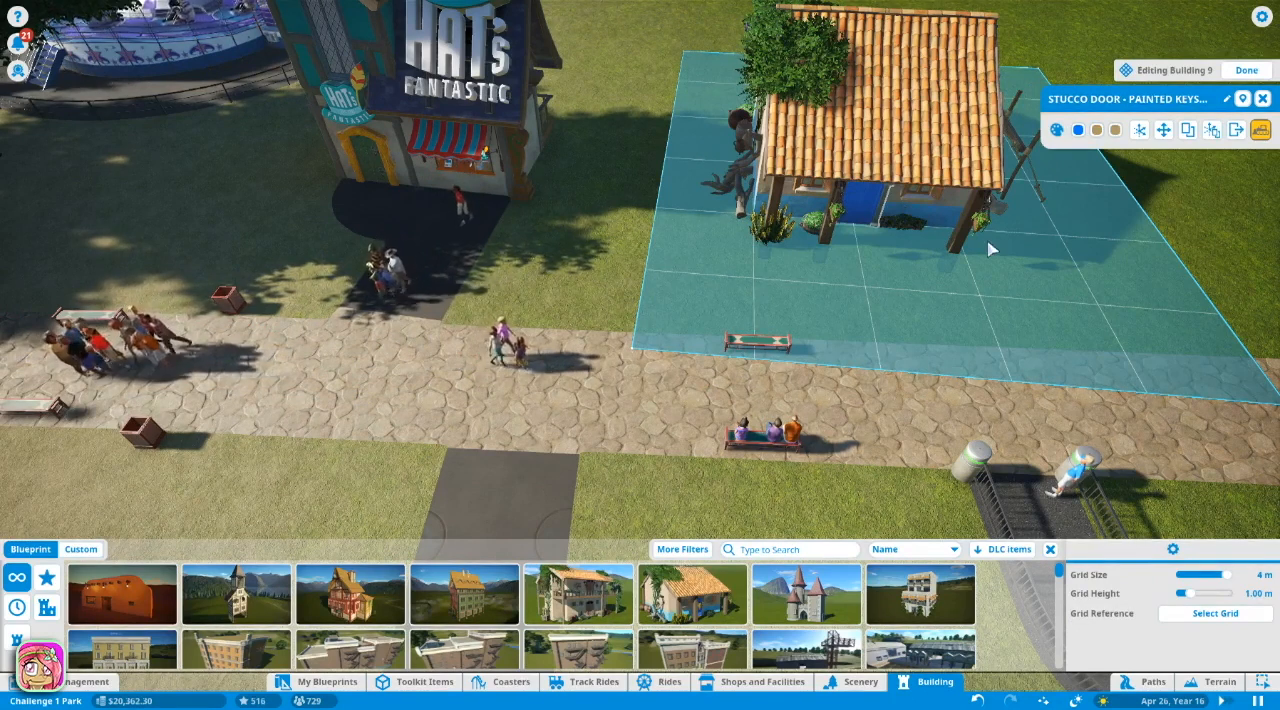
click(885, 268)
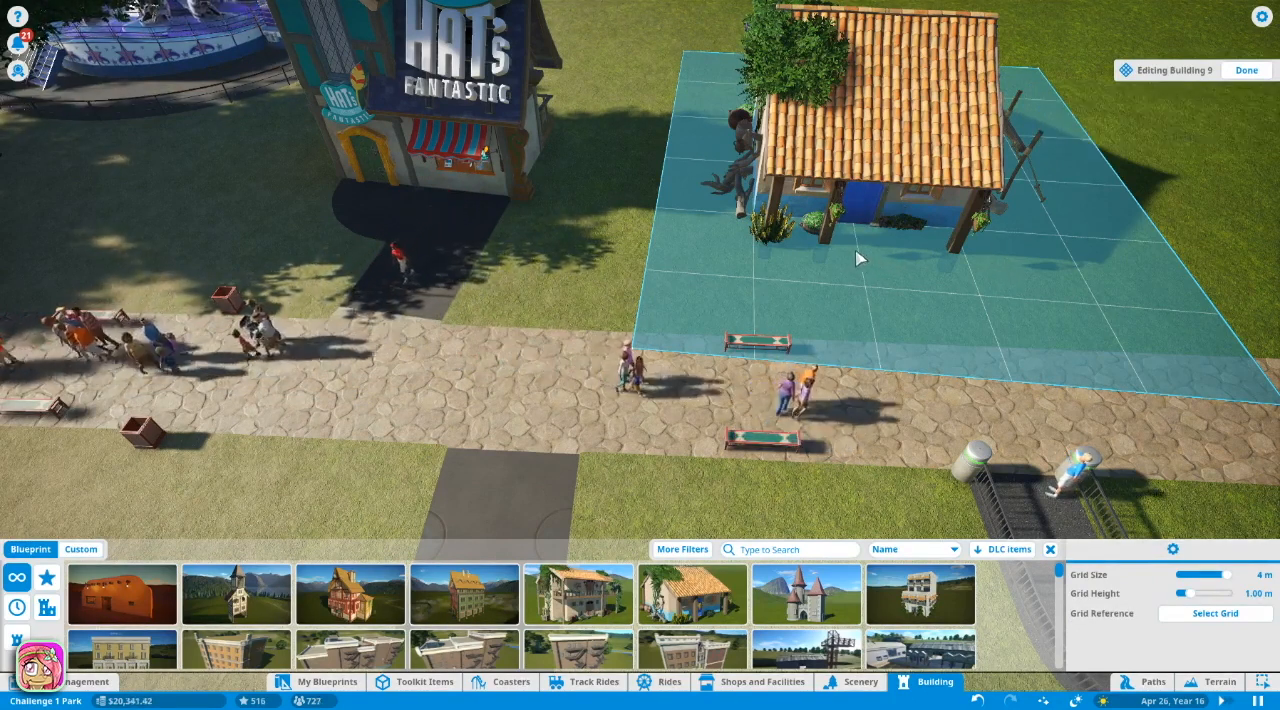
key(Escape)
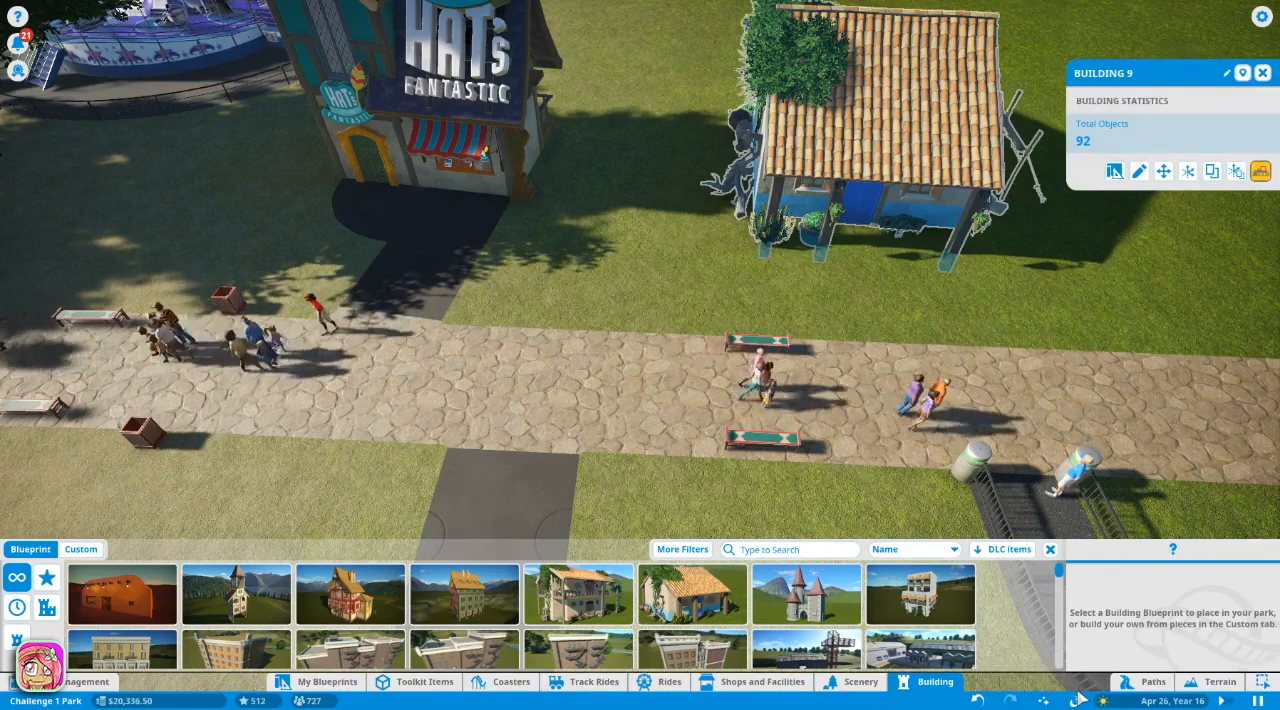
click(1130, 683)
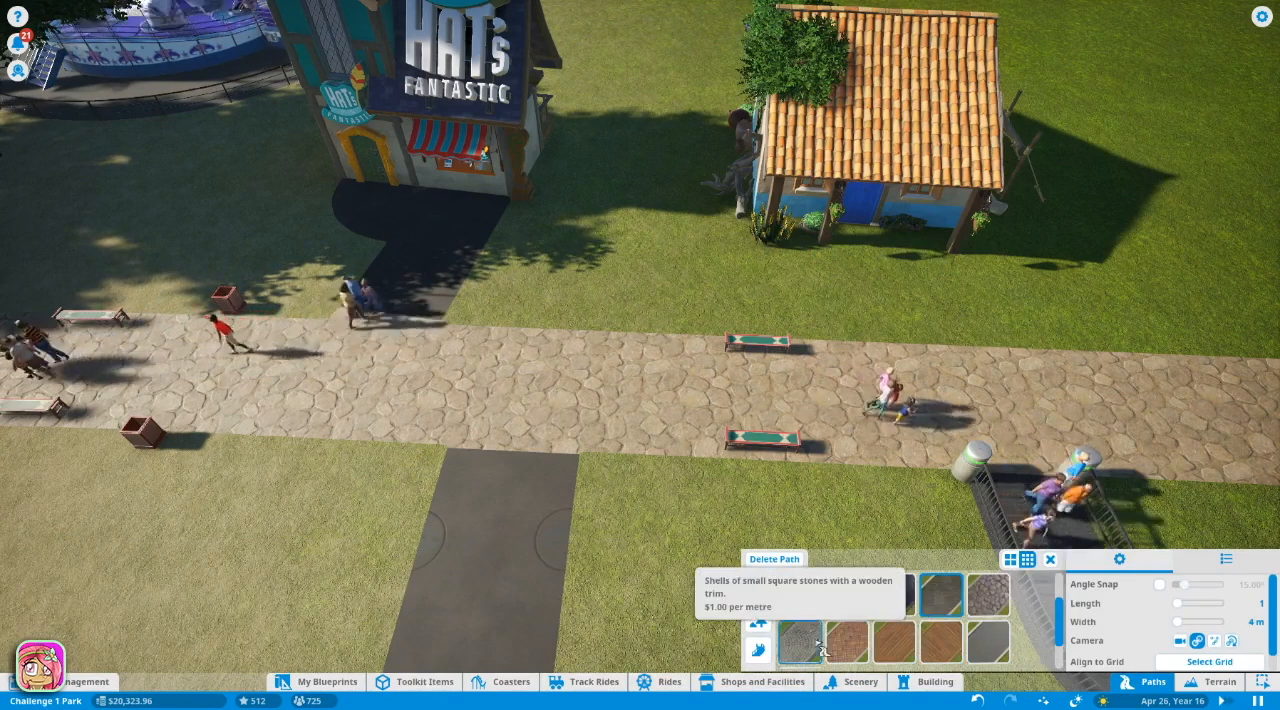
Lay a plain grass path from the main stone walkway to the Caribbean house's front door
click(757, 620)
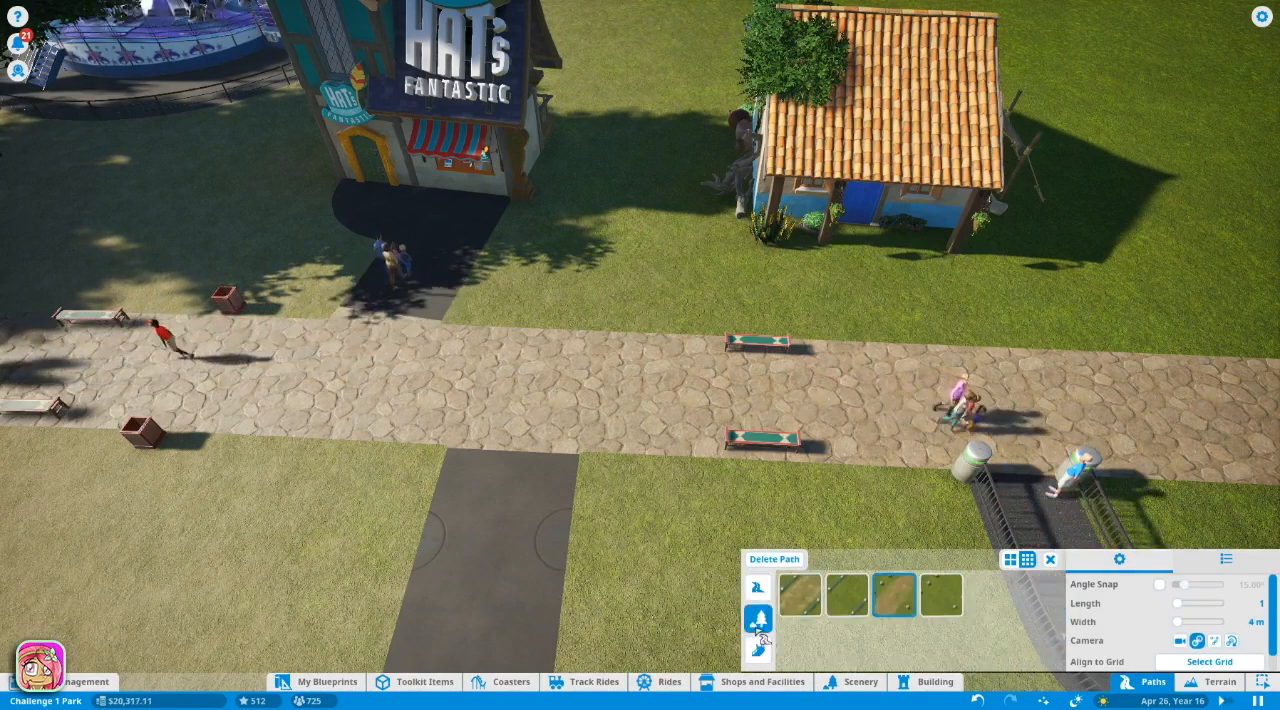
click(800, 597)
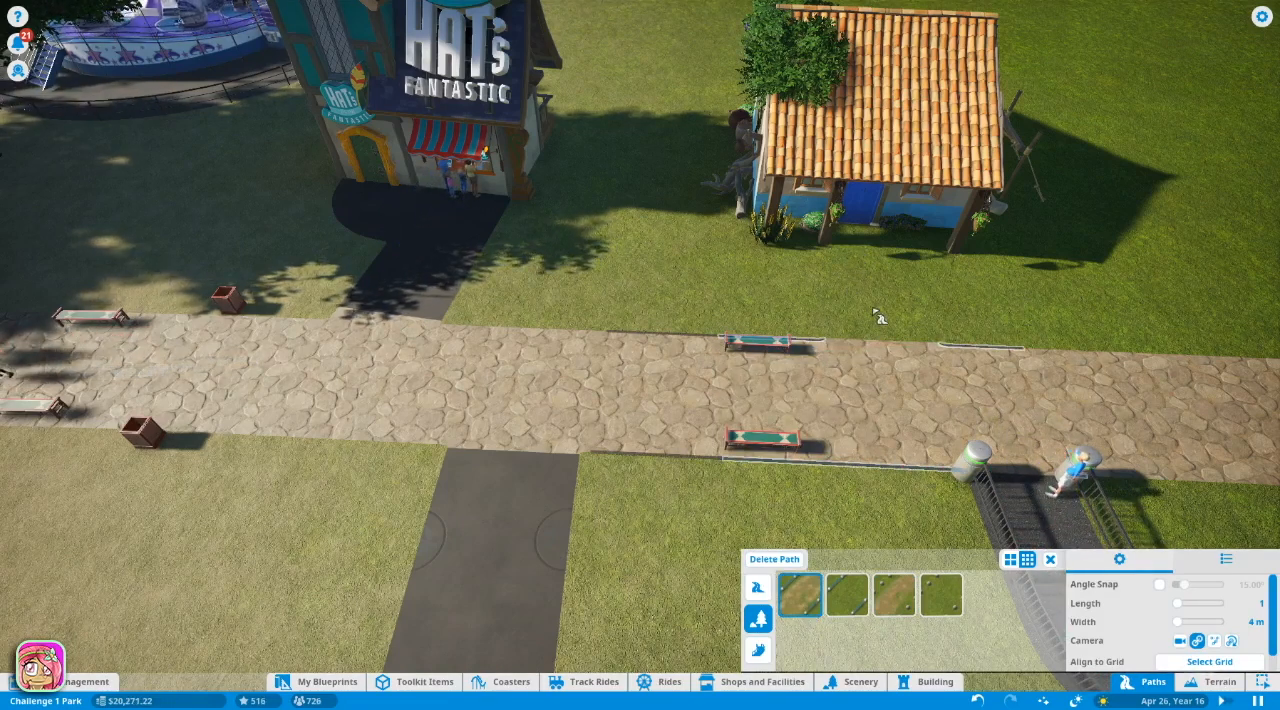
click(845, 260)
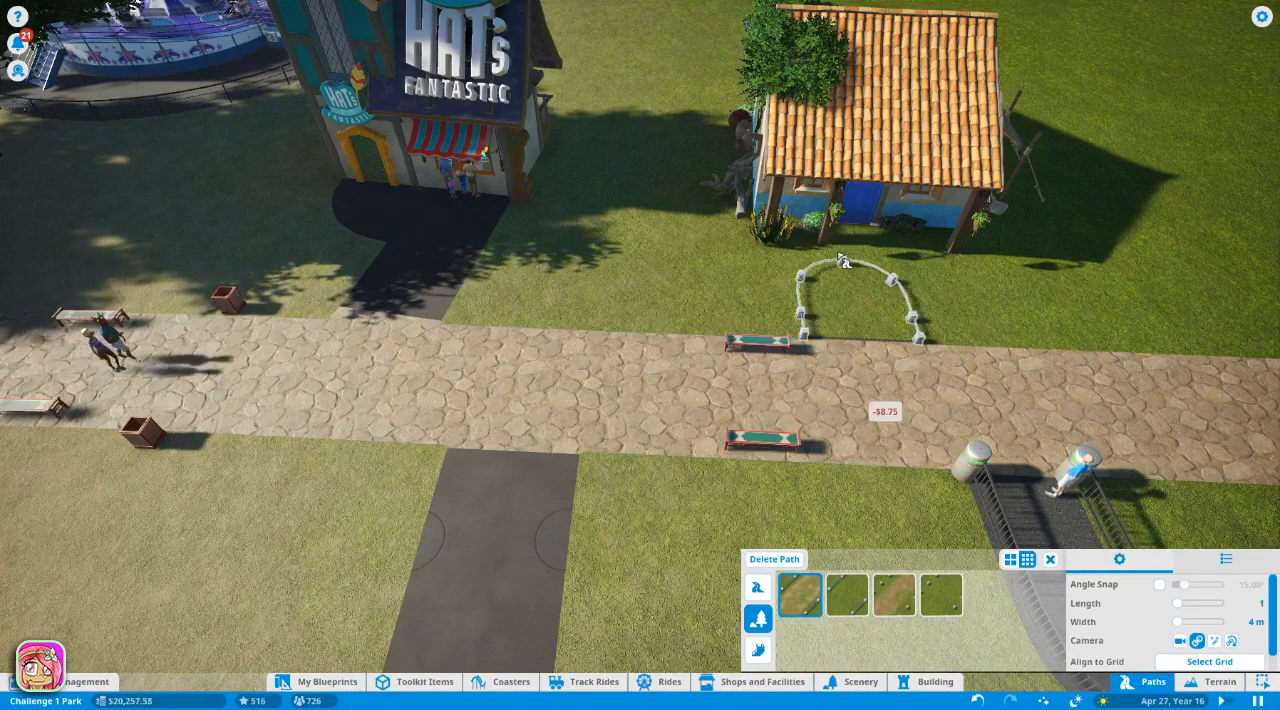
scroll(848, 245, up, 4)
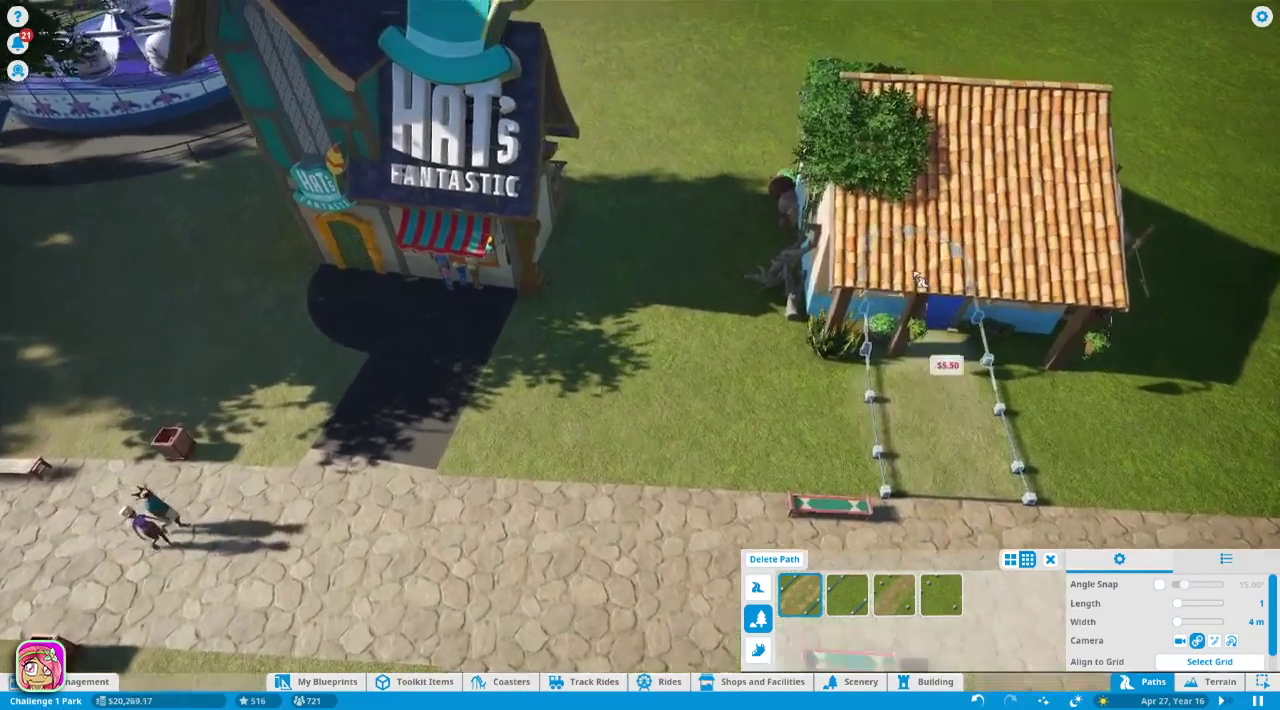
click(918, 282)
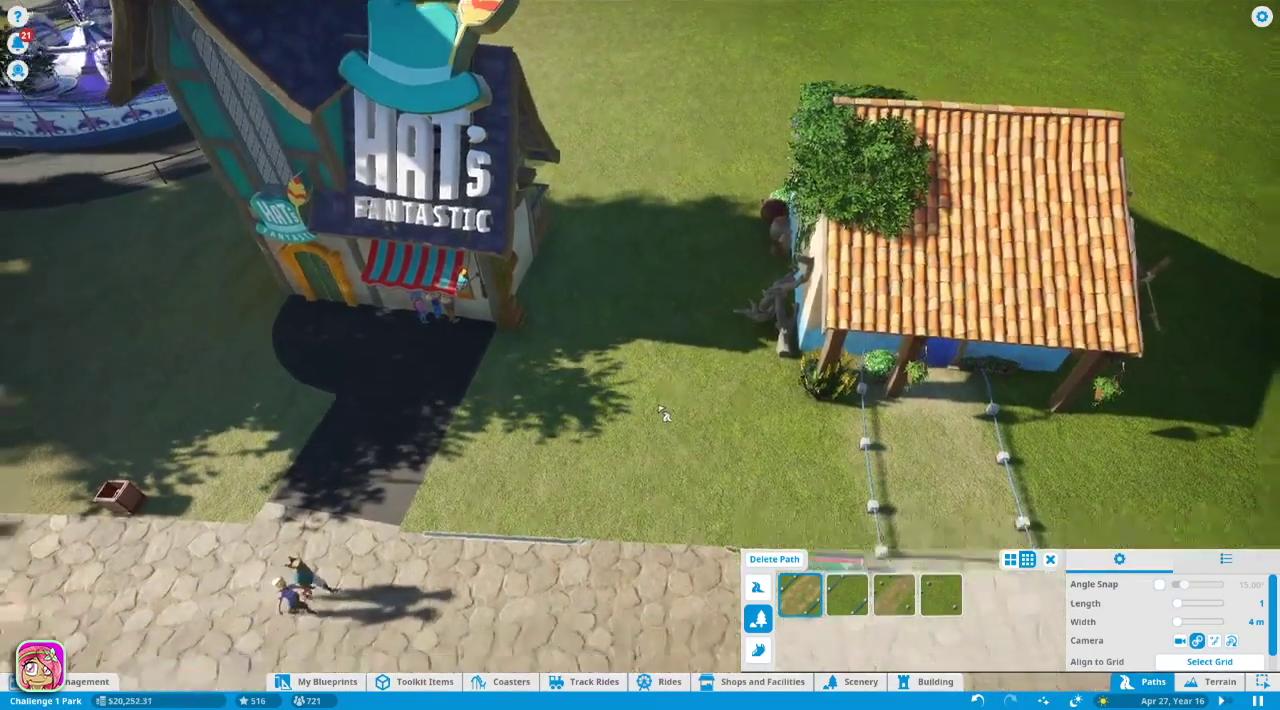
scroll(673, 416, down, 5)
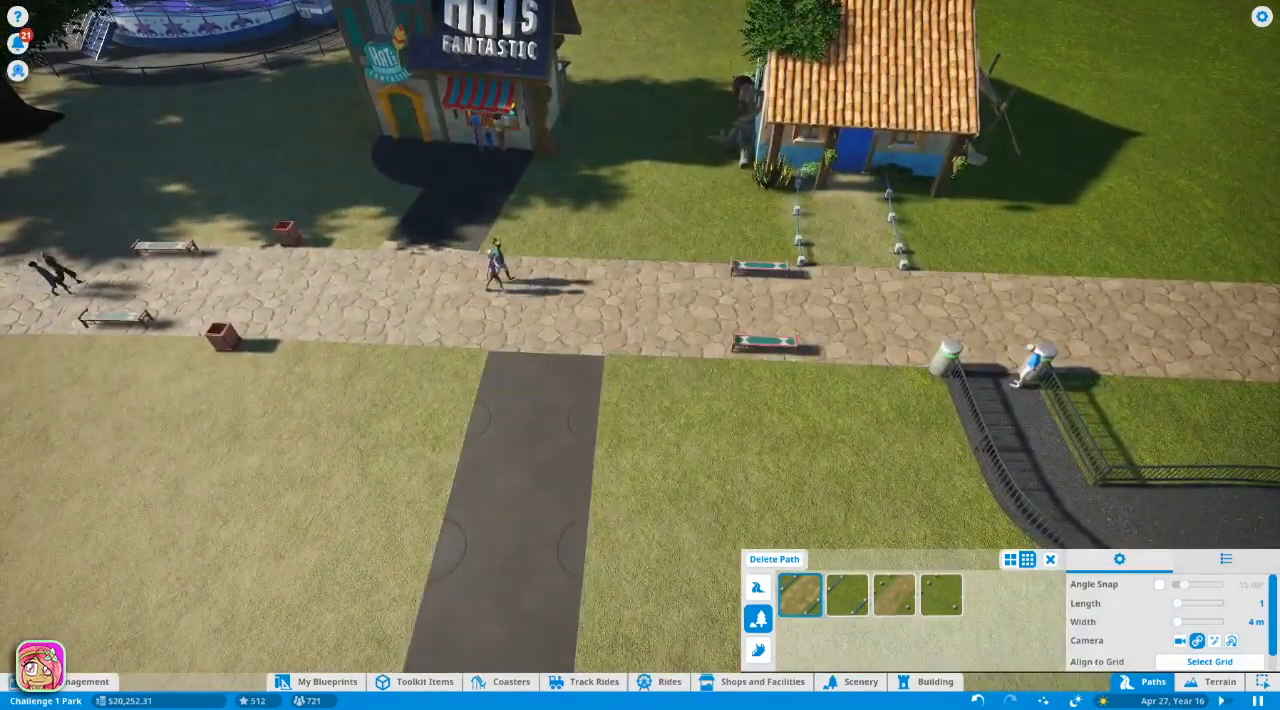
click(1121, 683)
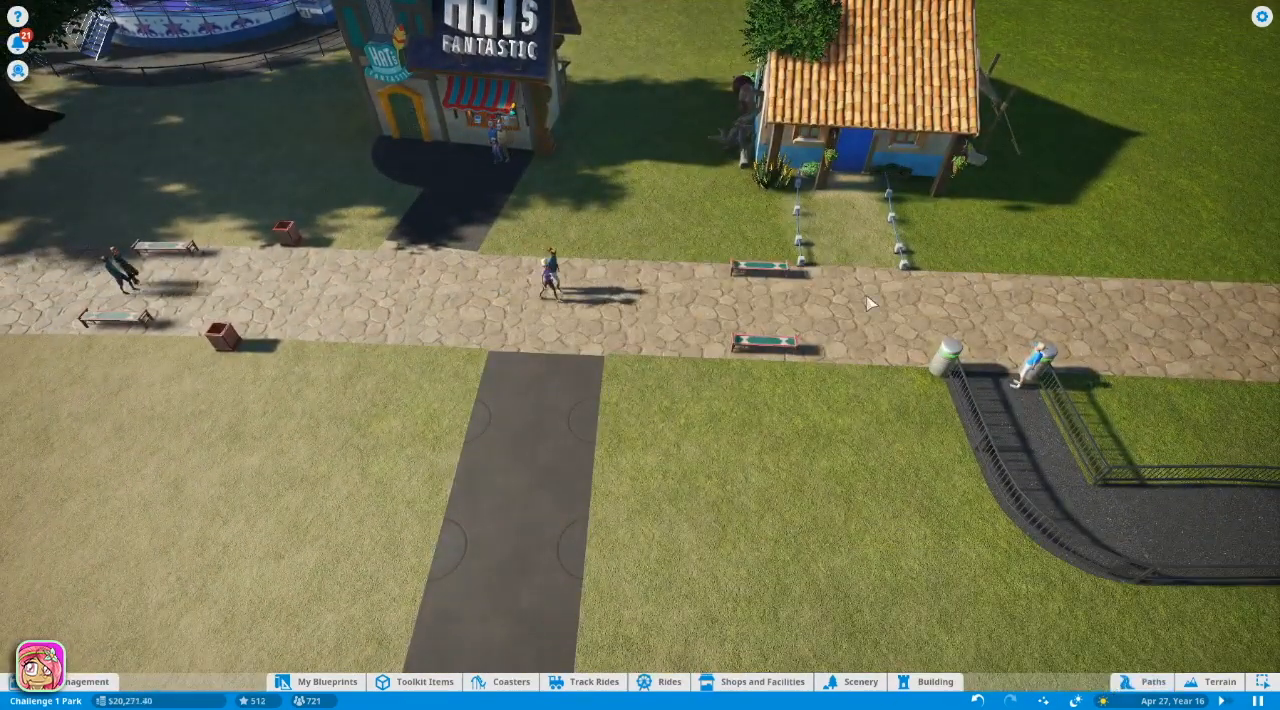
Move the bench further left along the walkway and show Hat's Fantastic 3's shop details
click(778, 268)
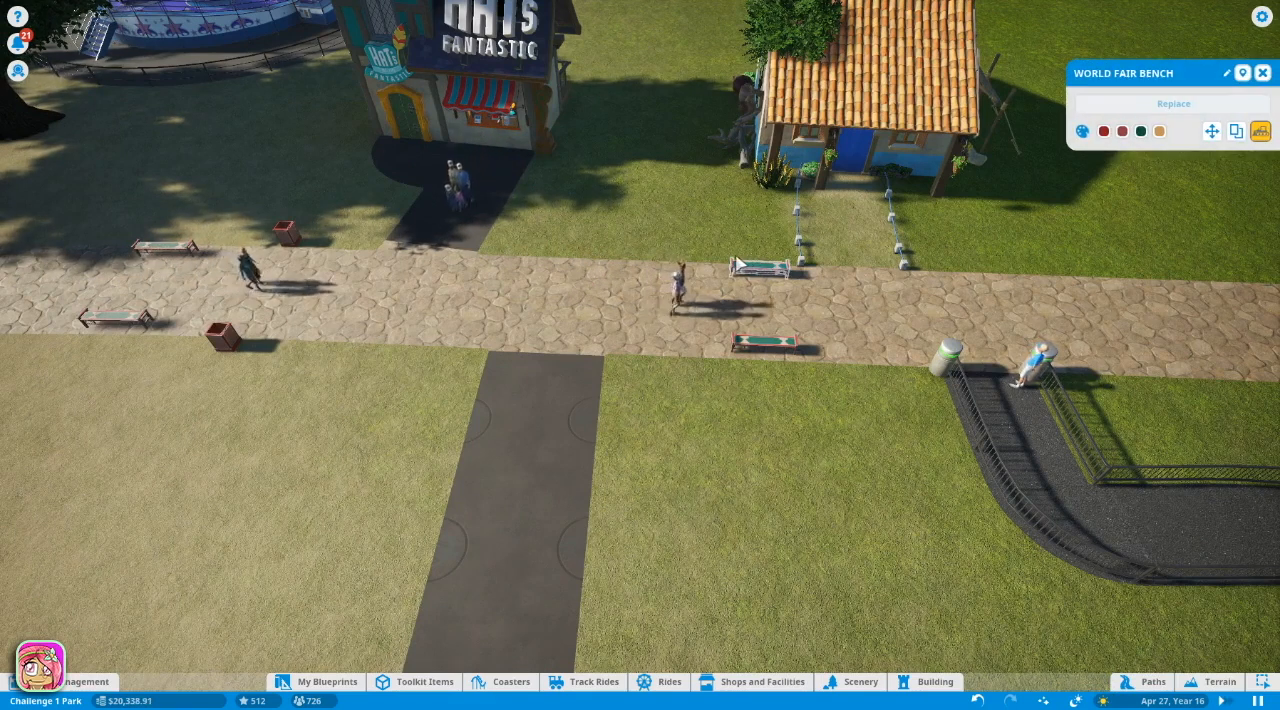
key(m)
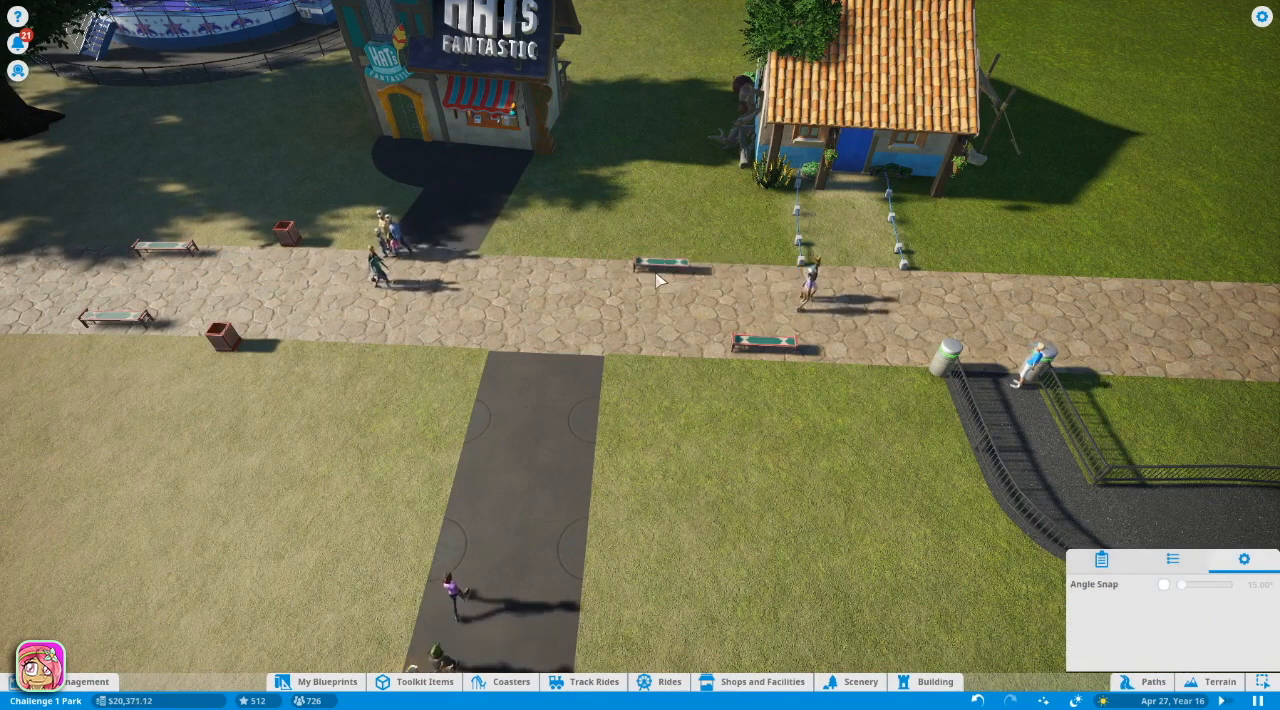
click(640, 280)
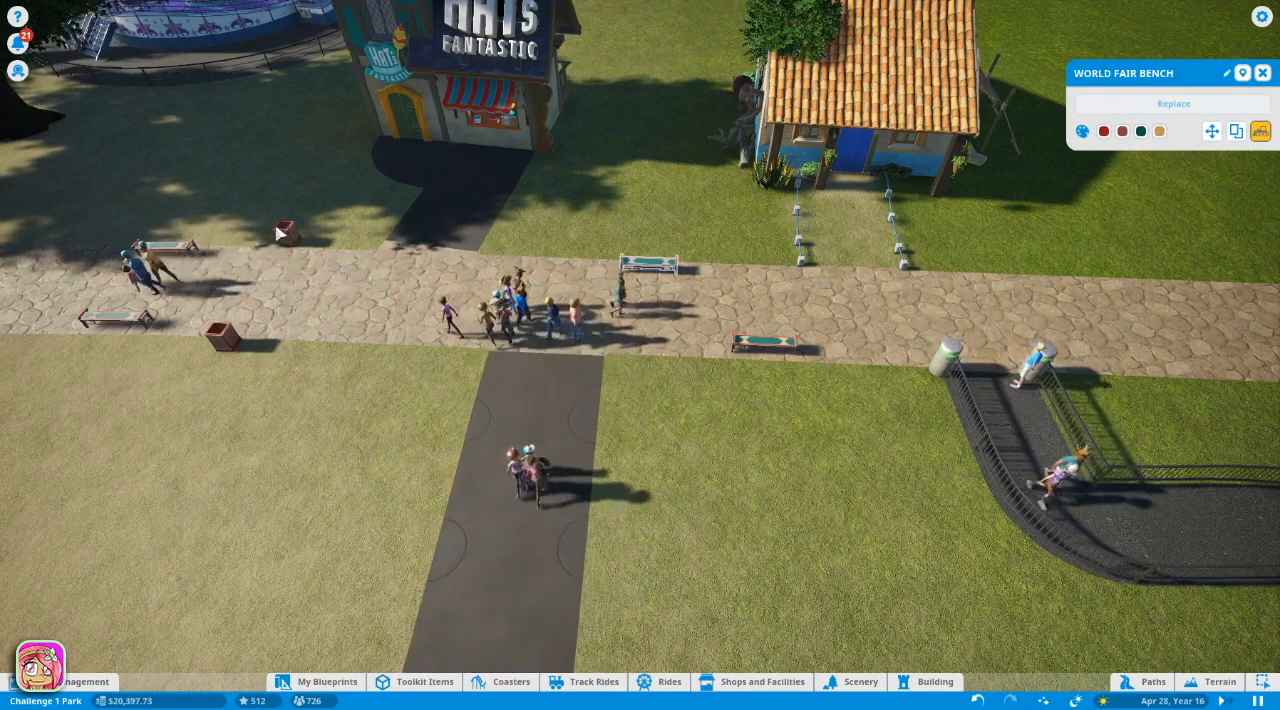
mouse_move(160, 230)
mouse_down()
mouse_move(780, 190)
mouse_move(896, 127)
mouse_up()
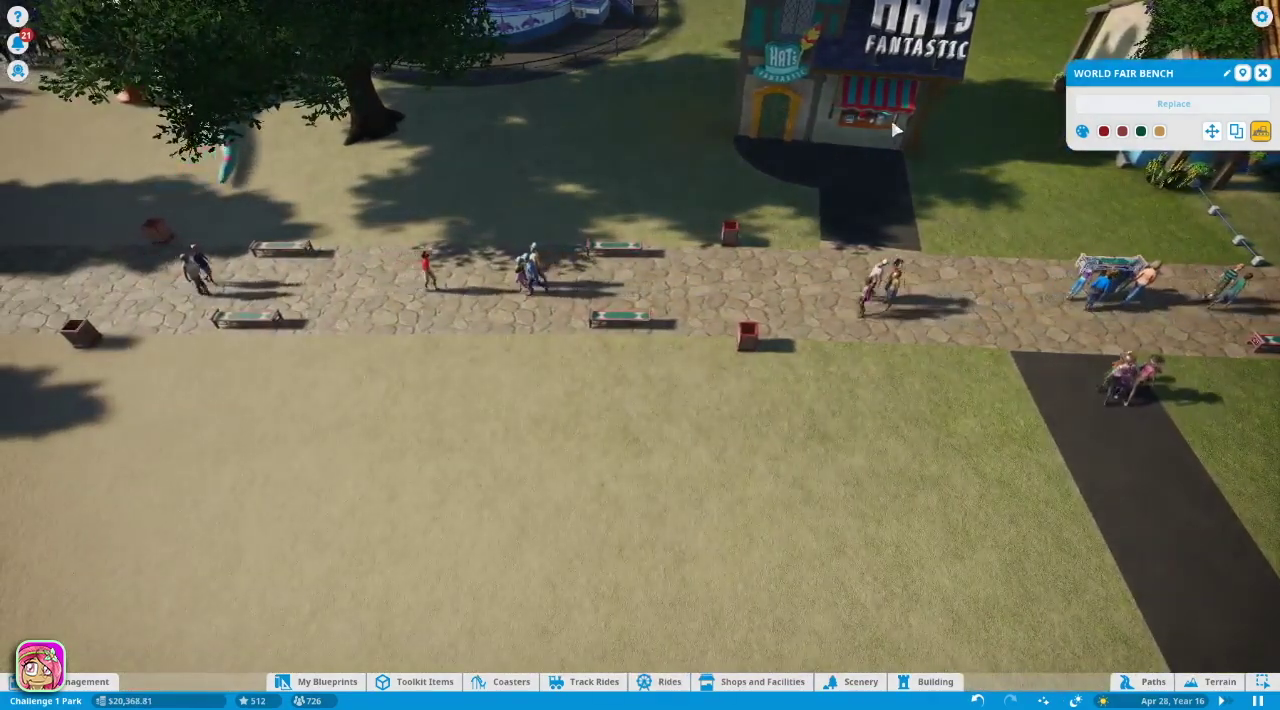
click(890, 125)
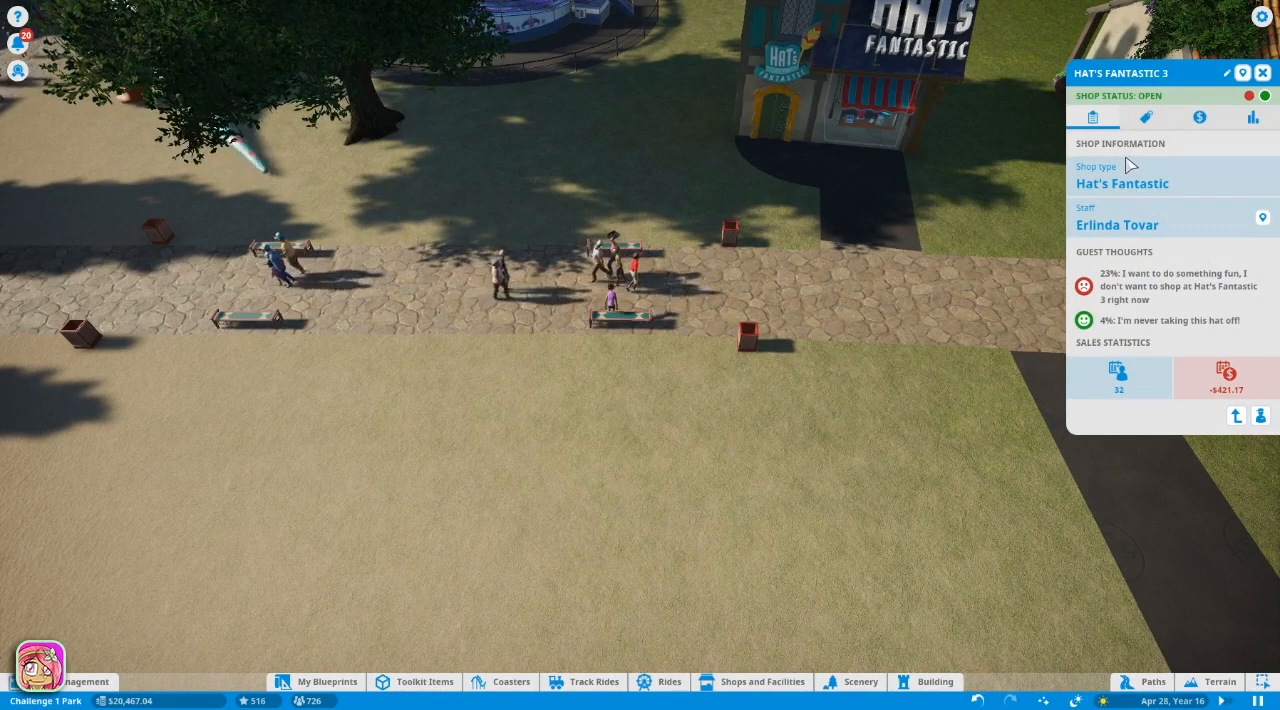
Review the hat shop's item prices and a passing guest's thoughts, then close both panels
click(1147, 118)
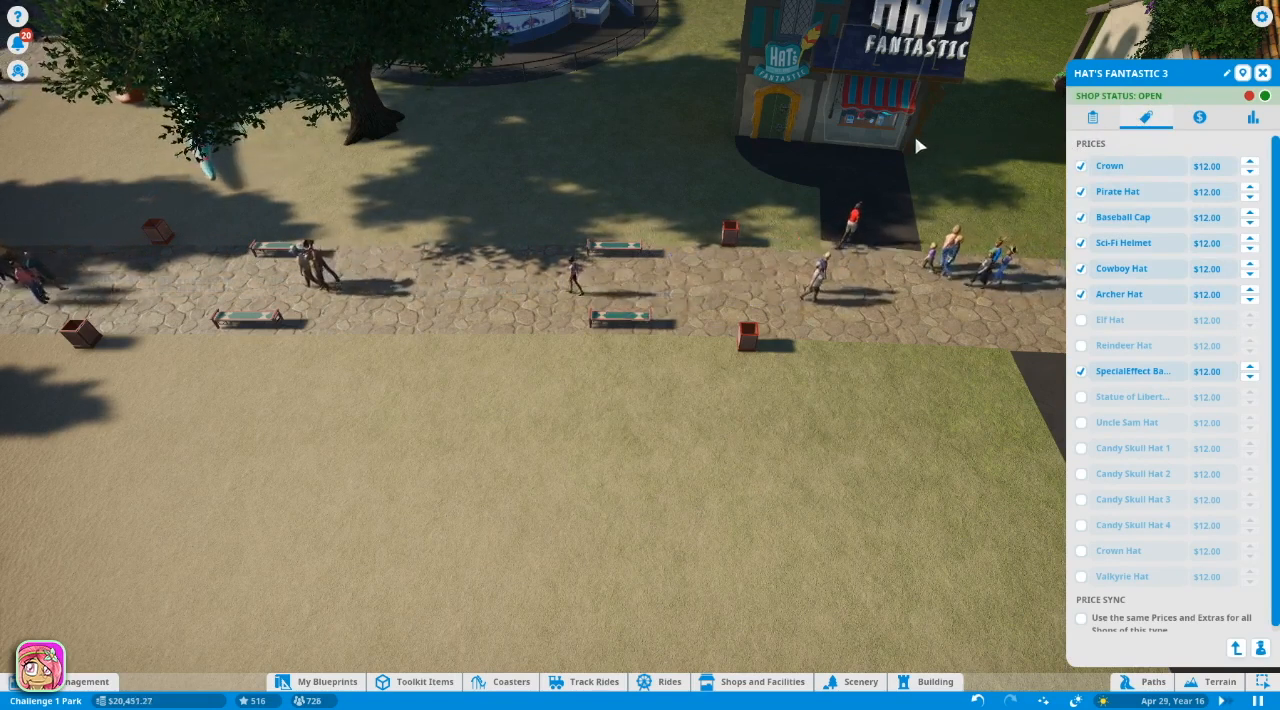
click(1262, 73)
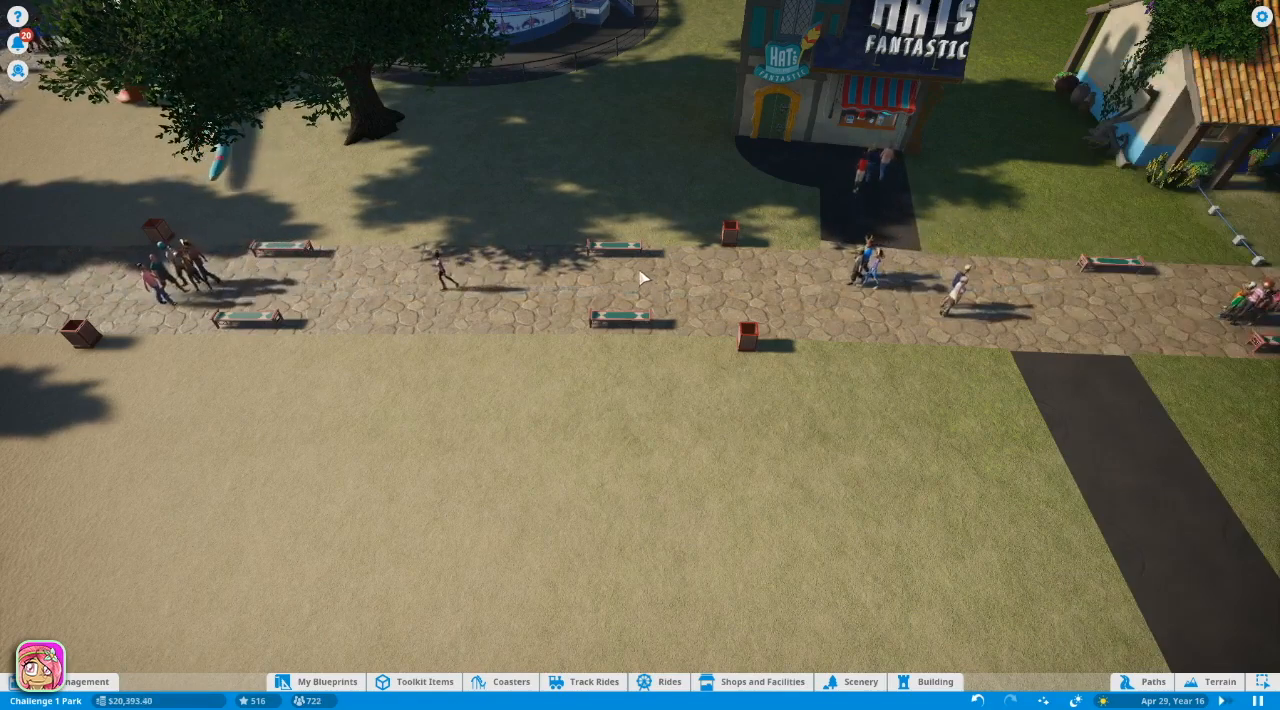
key(d)
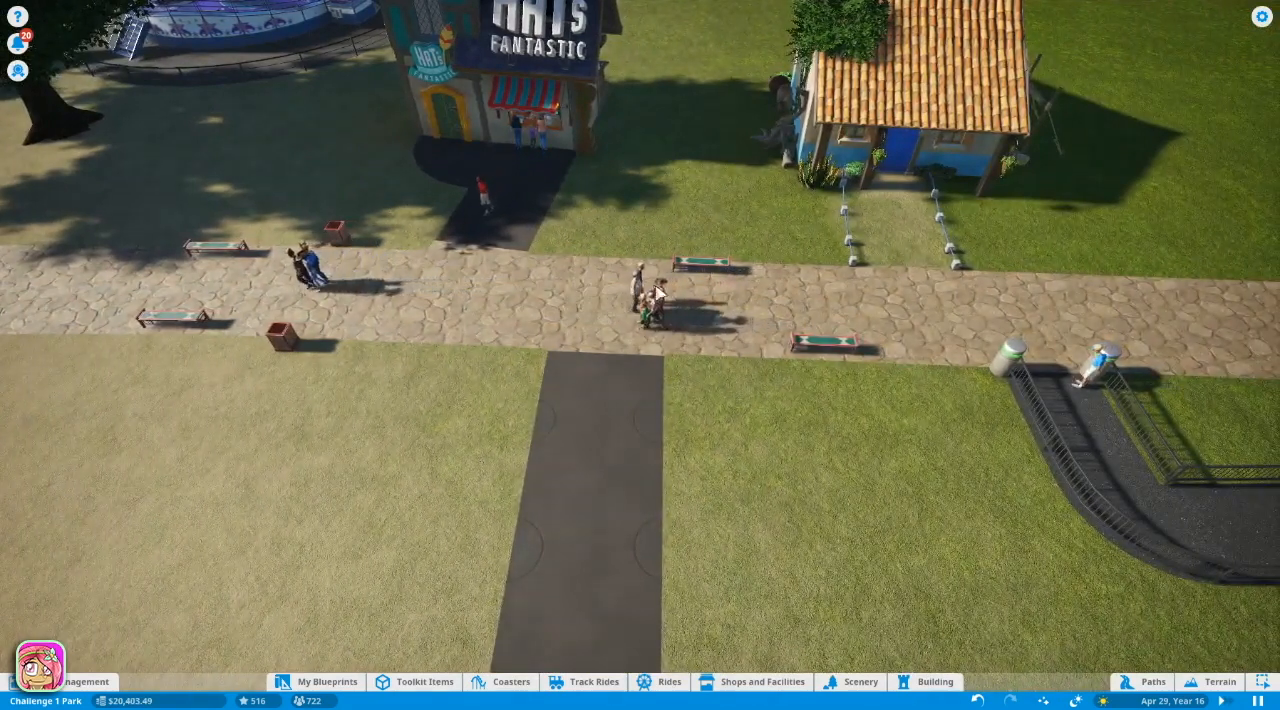
click(660, 290)
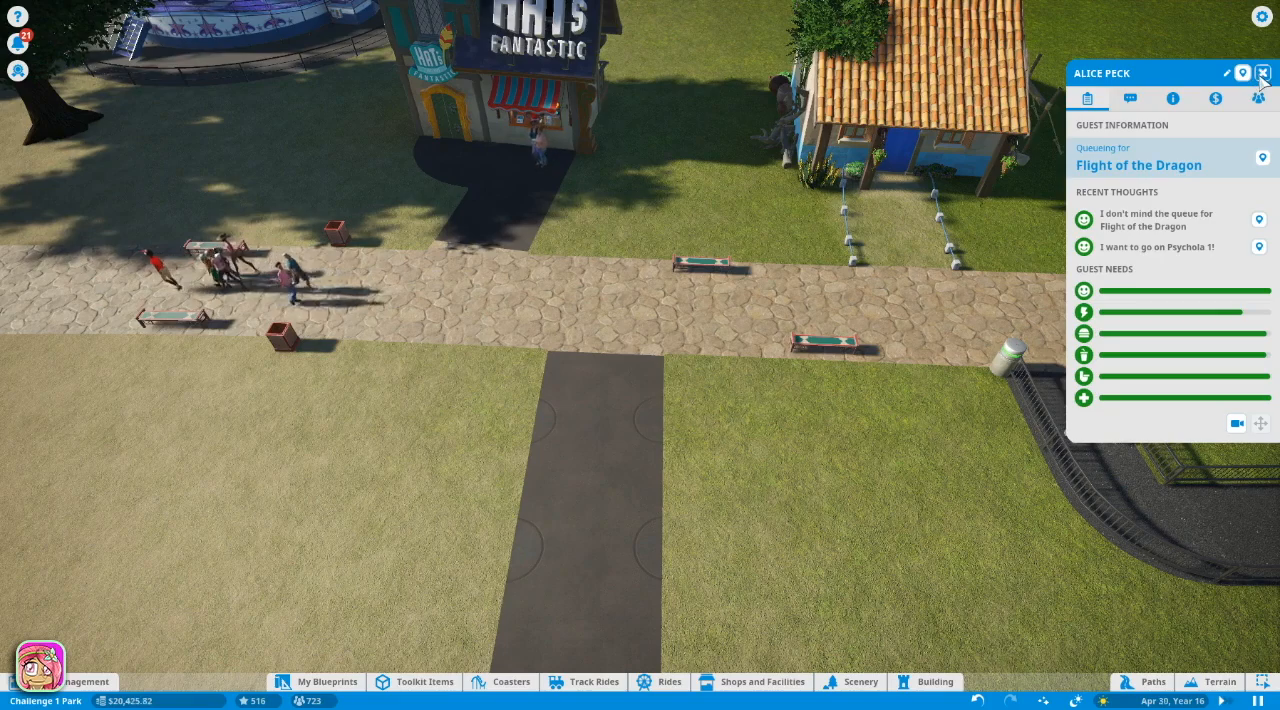
click(1262, 73)
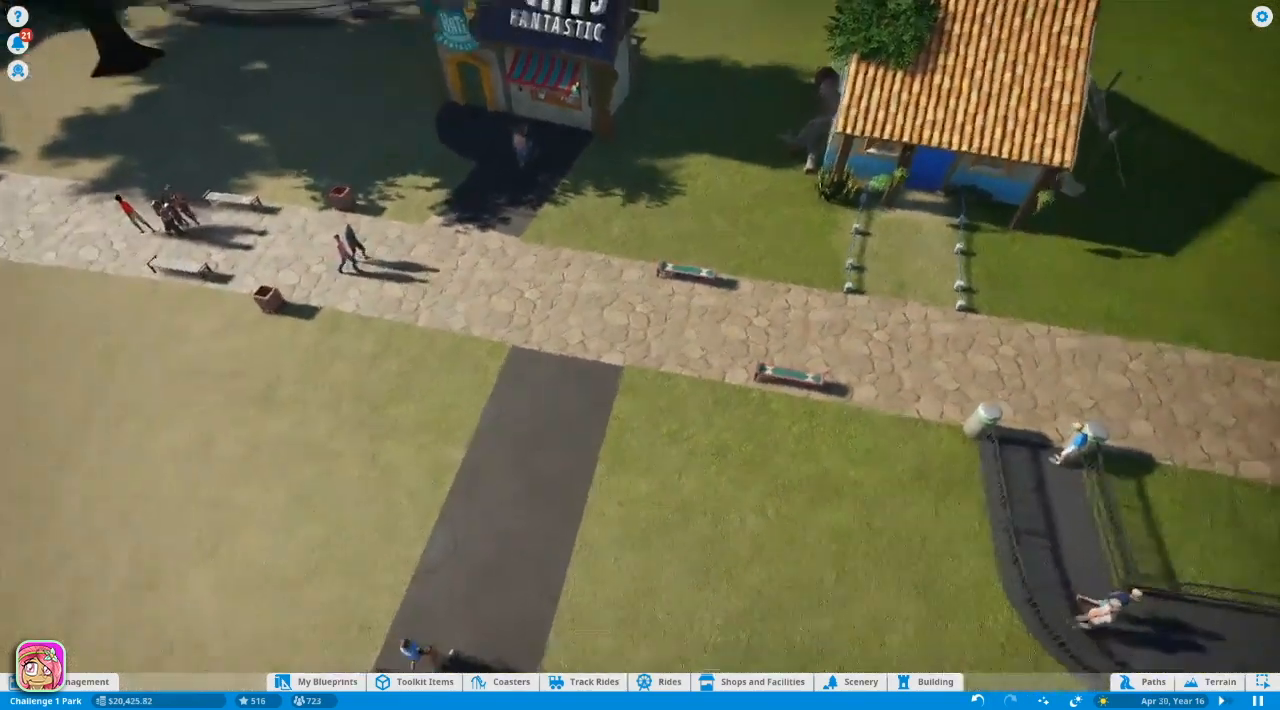
drag(640, 350, 600, 350)
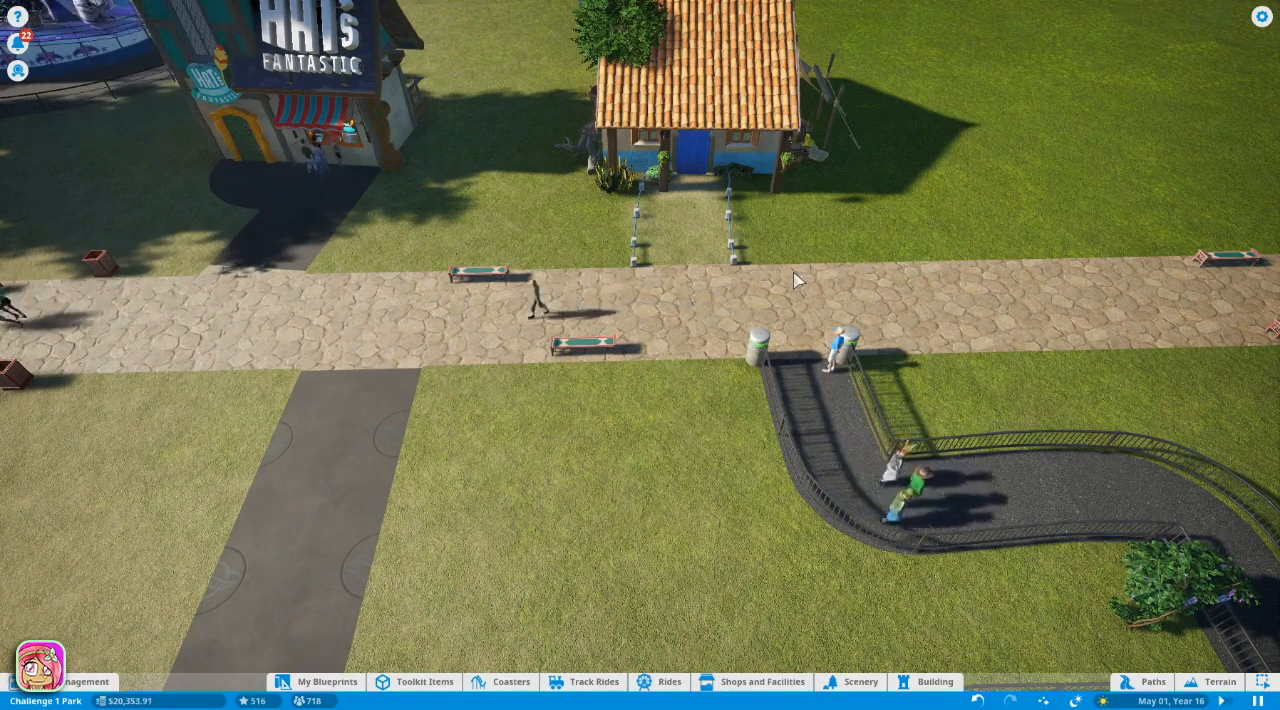
click(18, 72)
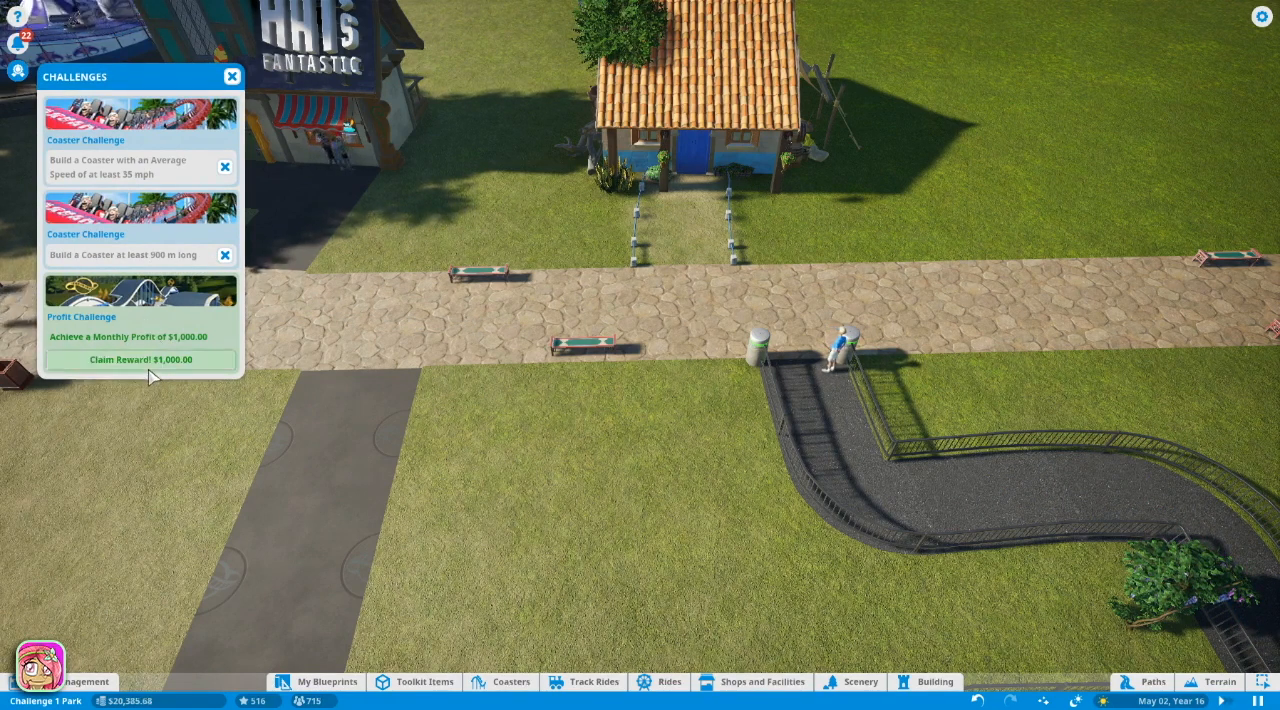
Claim the $1,000 Profit Challenge reward and pan along the walkway's far stretch
click(157, 361)
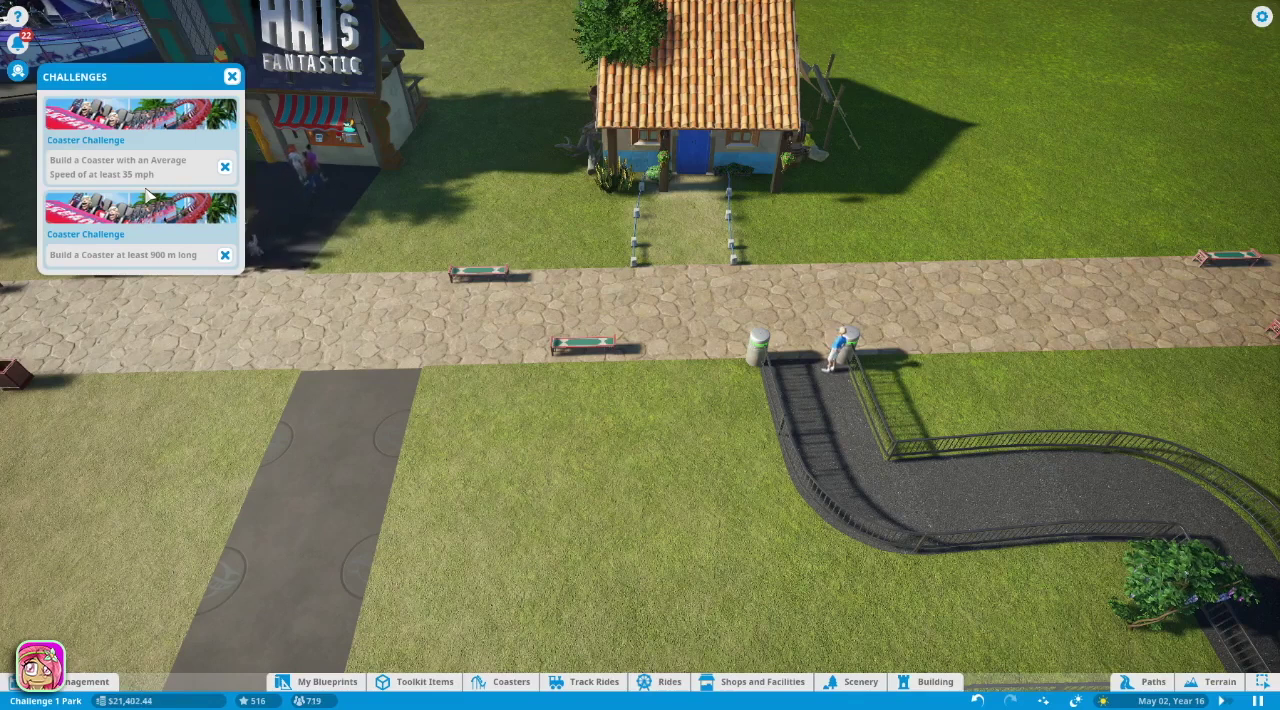
click(233, 78)
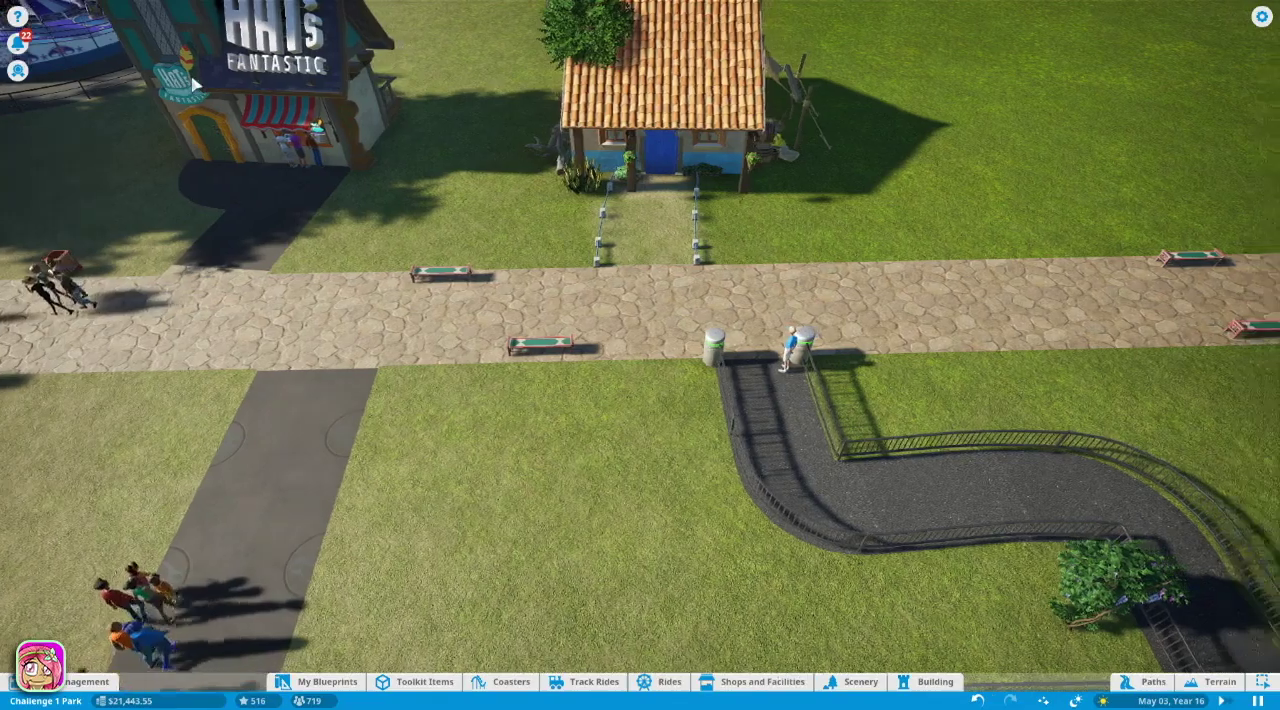
key(d)
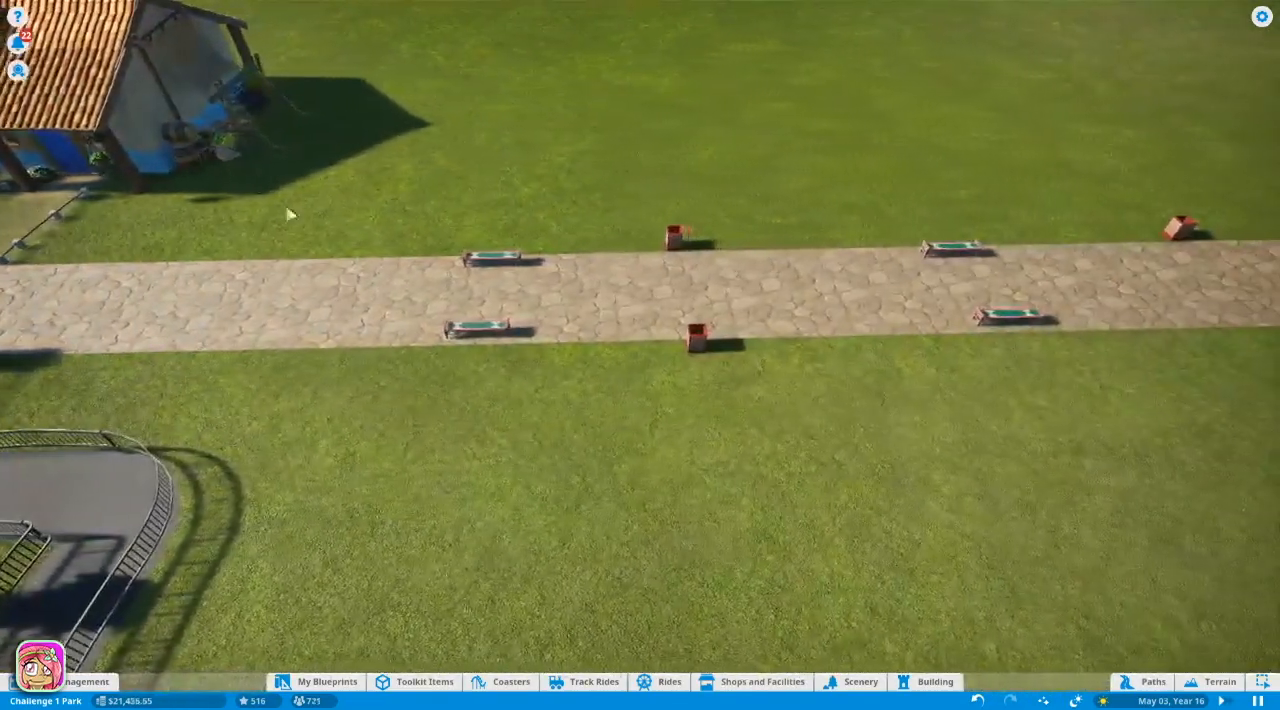
key(q)
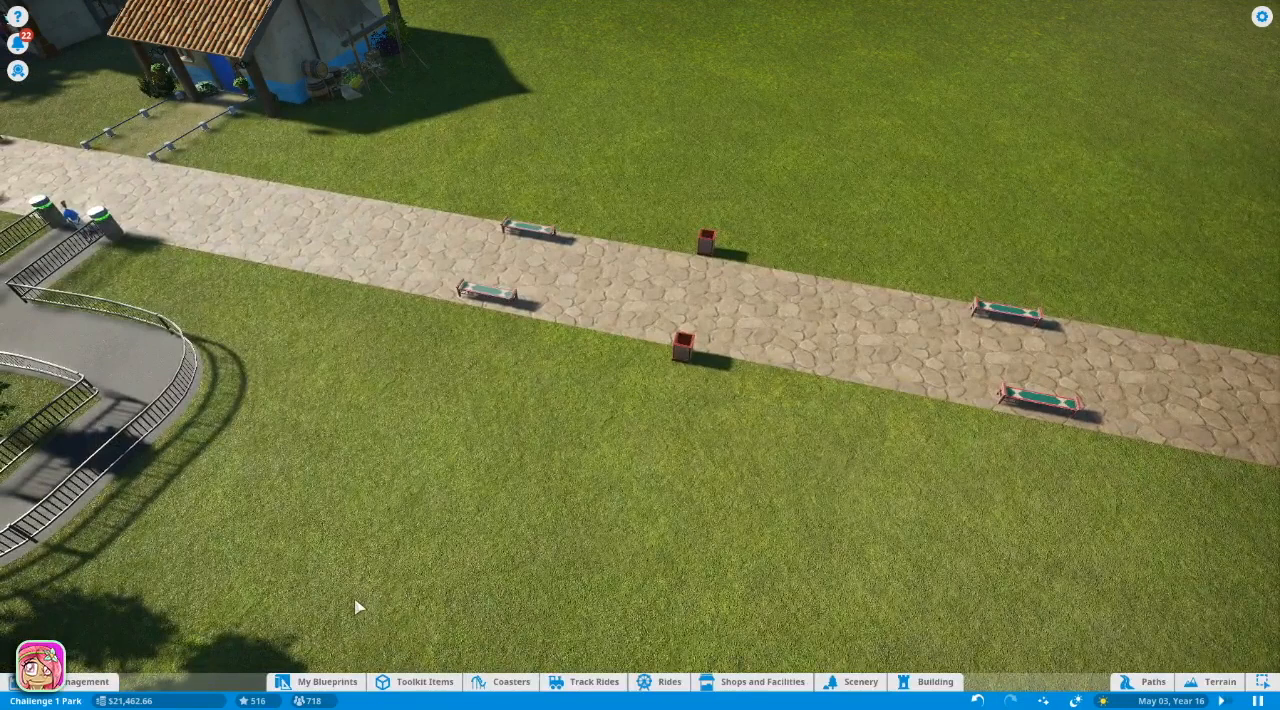
Place a Hammer Swing from the rides catalogue on the open grass past the main path
click(640, 685)
mouse_move(295, 604)
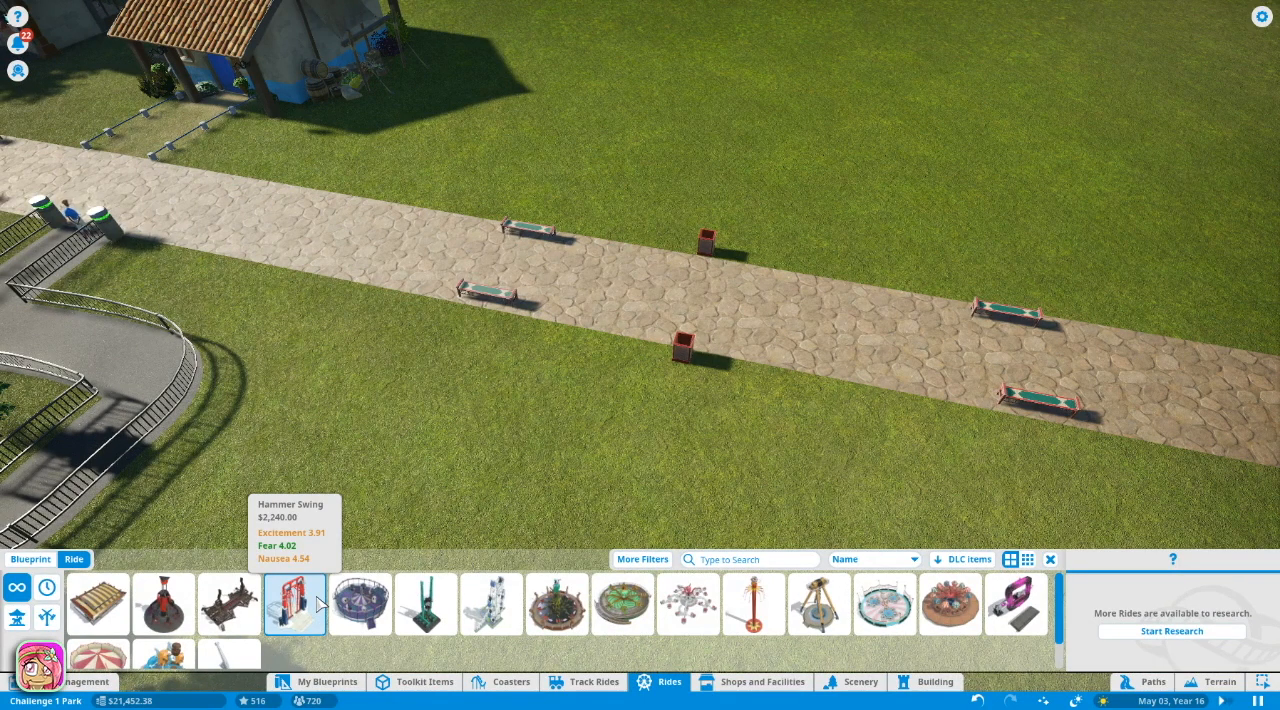
click(296, 603)
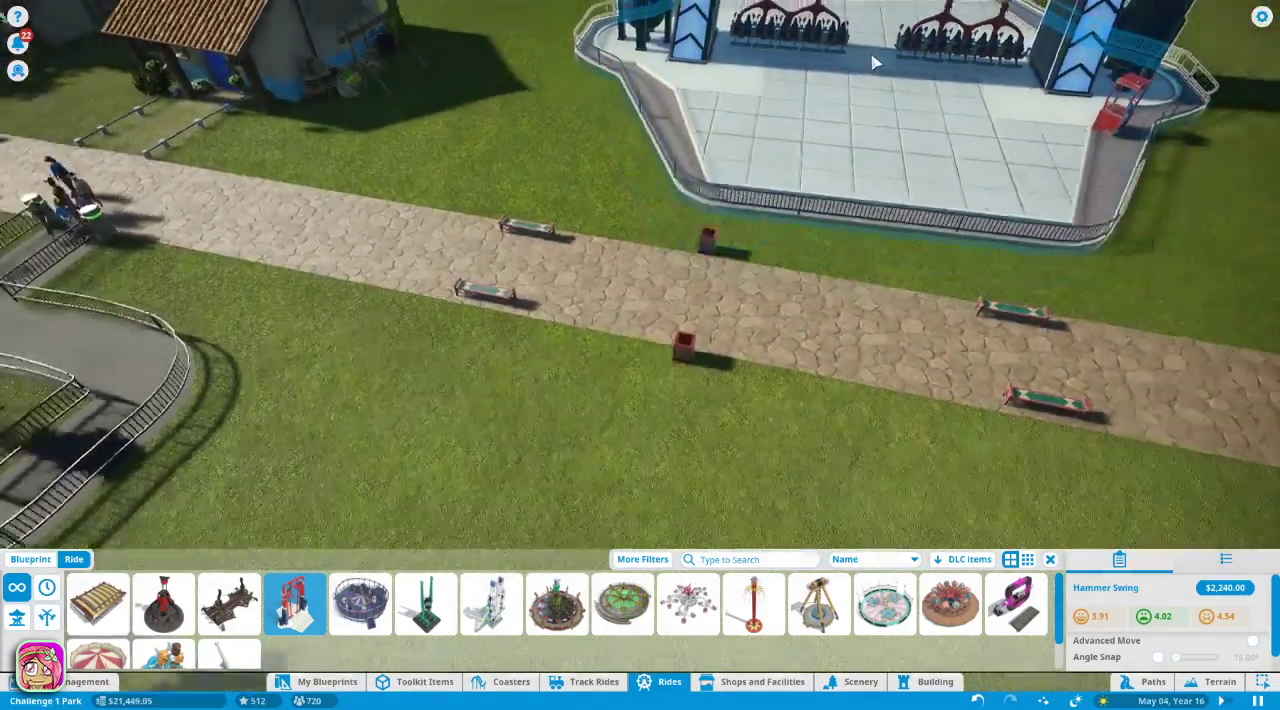
scroll(870, 40, down, 3)
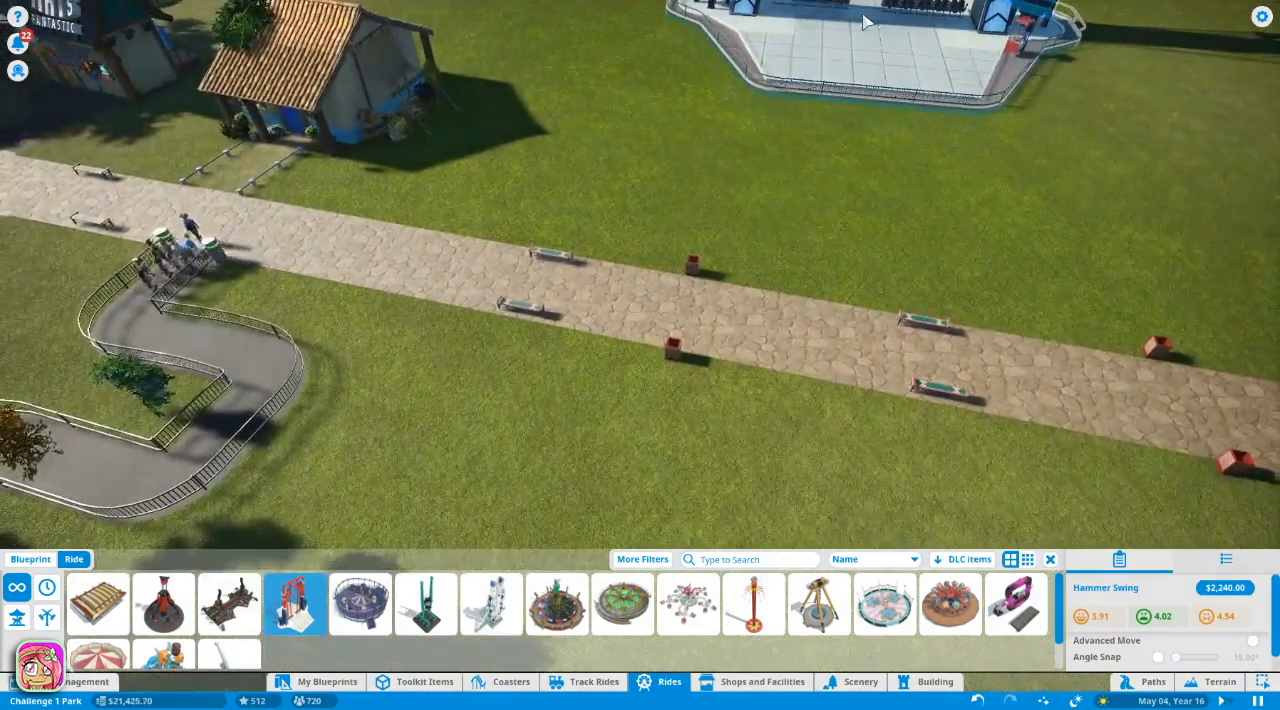
scroll(905, 320, down, 5)
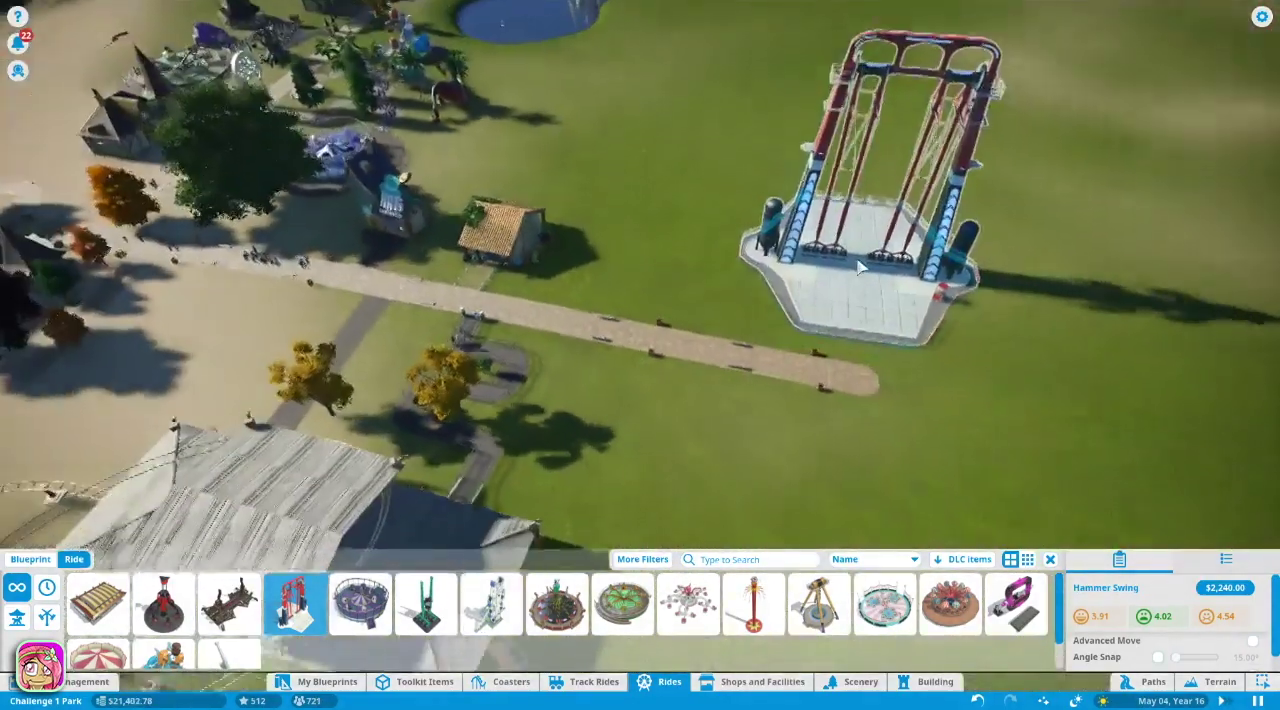
scroll(860, 265, down, 3)
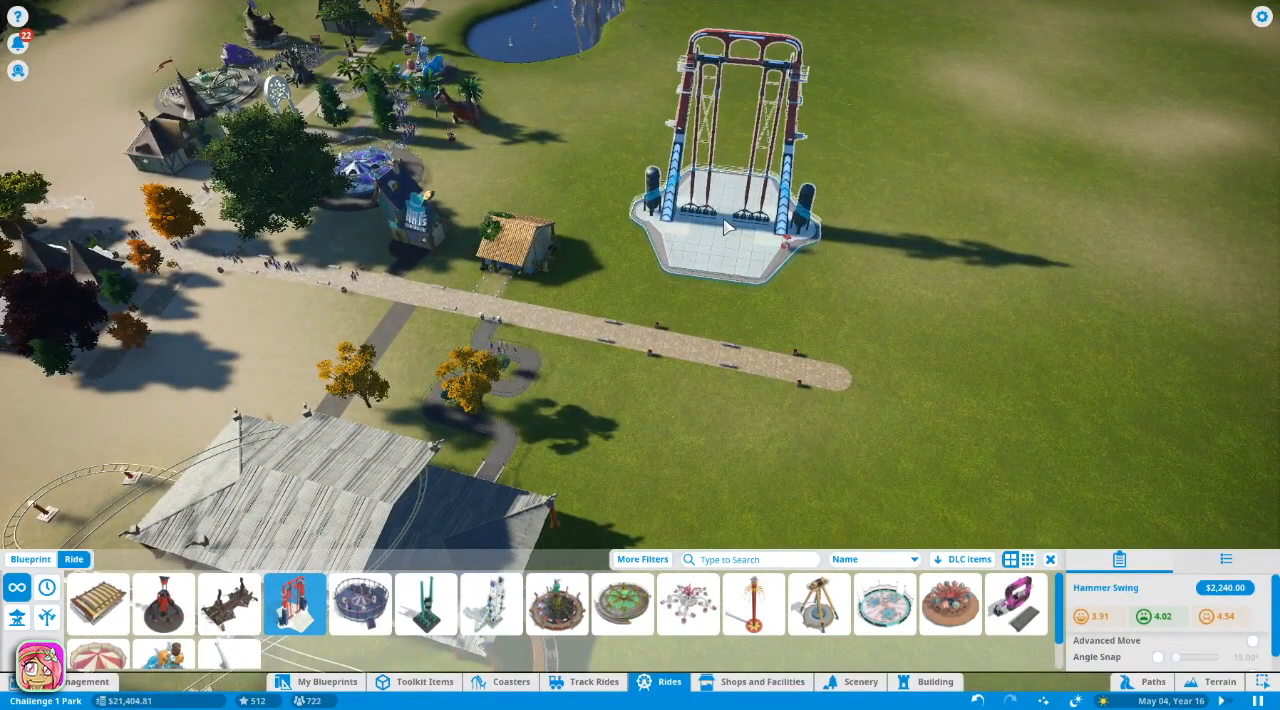
scroll(725, 228, down, 2)
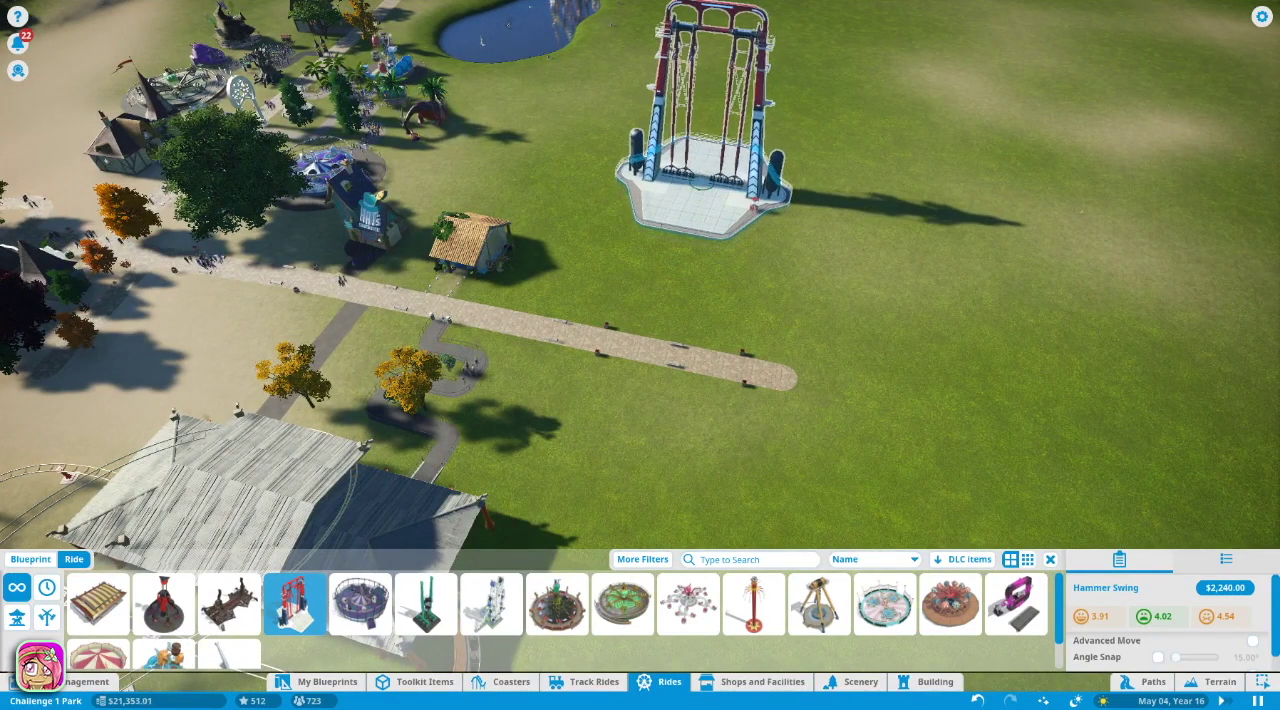
click(718, 196)
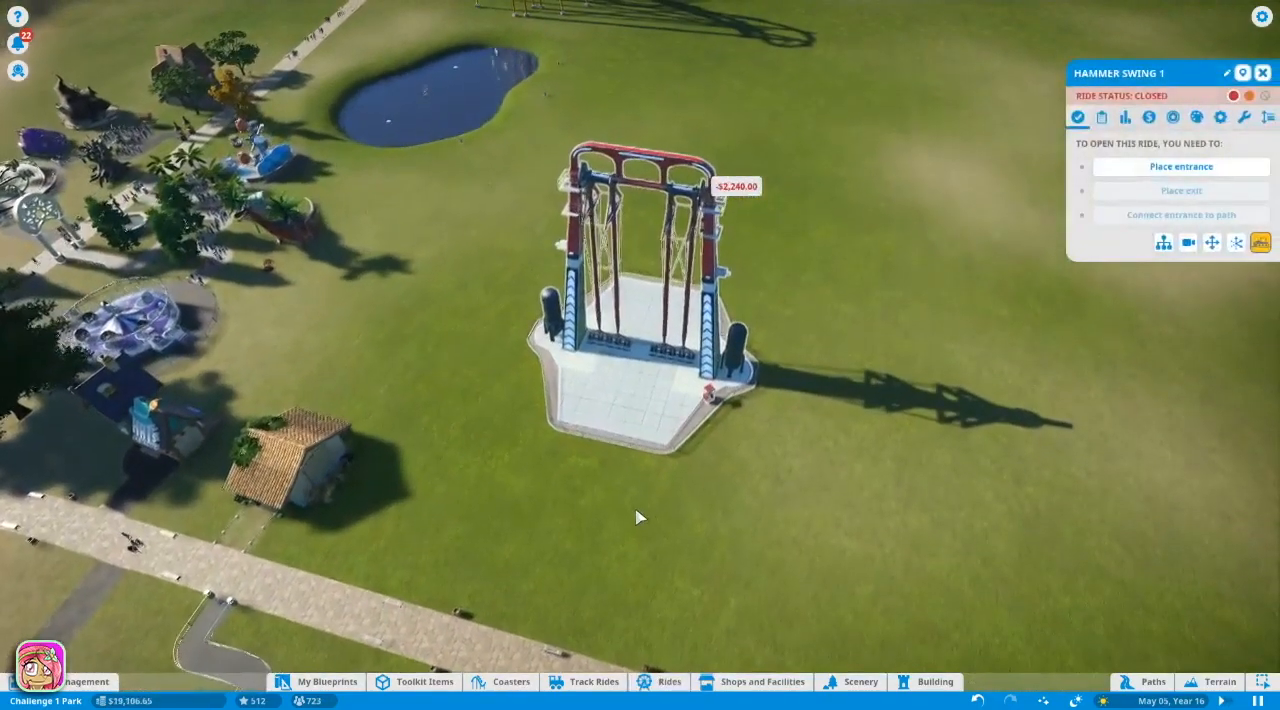
Set the ride's entrance and exit on opposite edges of the Hammer Swing platform
click(1130, 170)
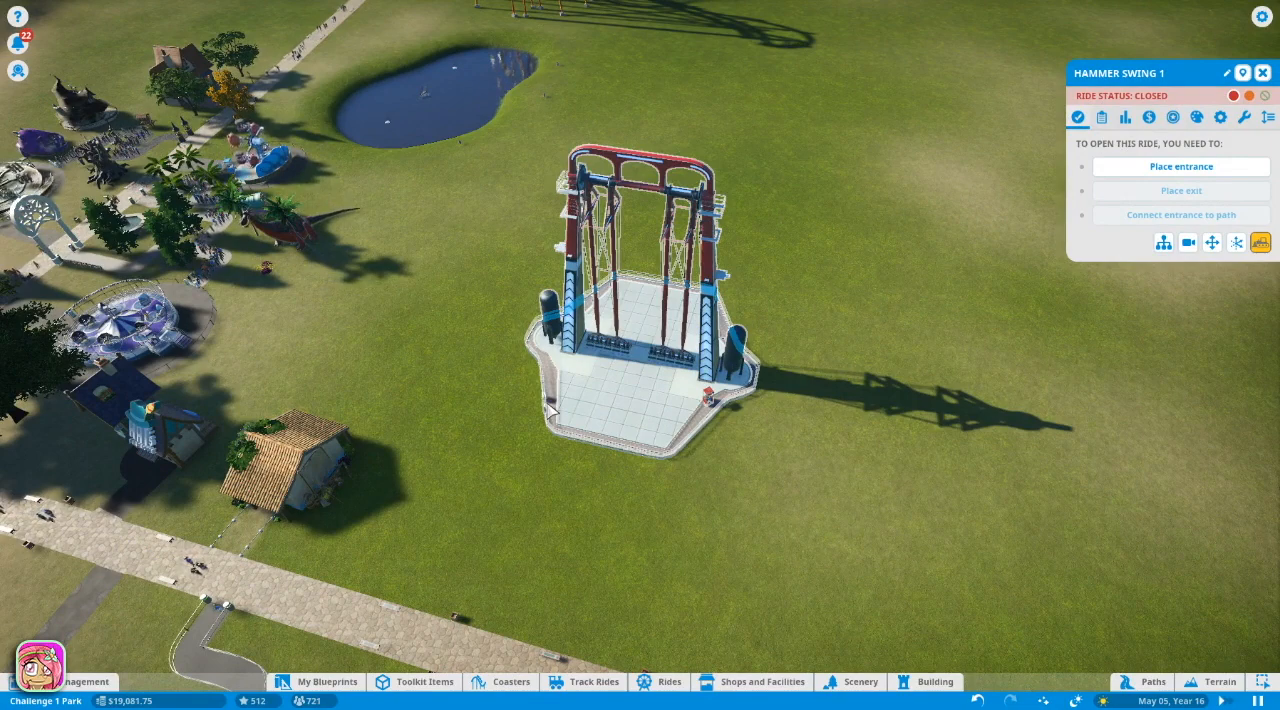
click(551, 400)
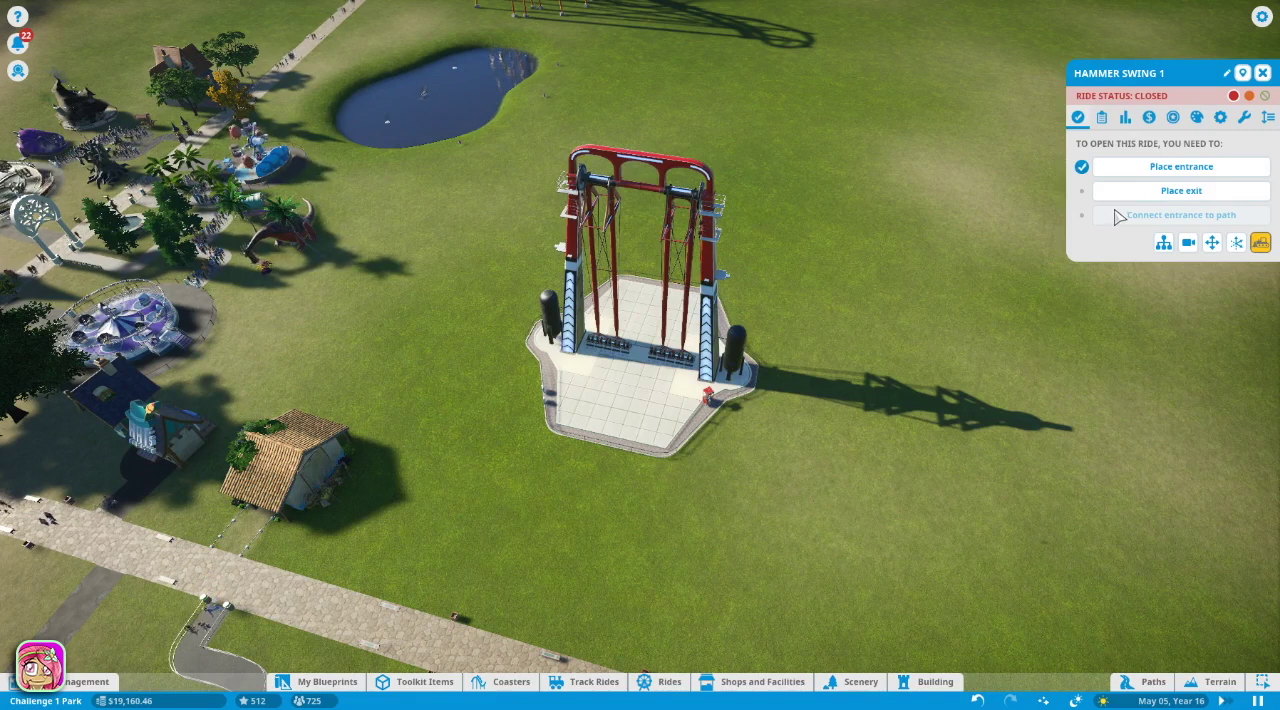
click(1181, 190)
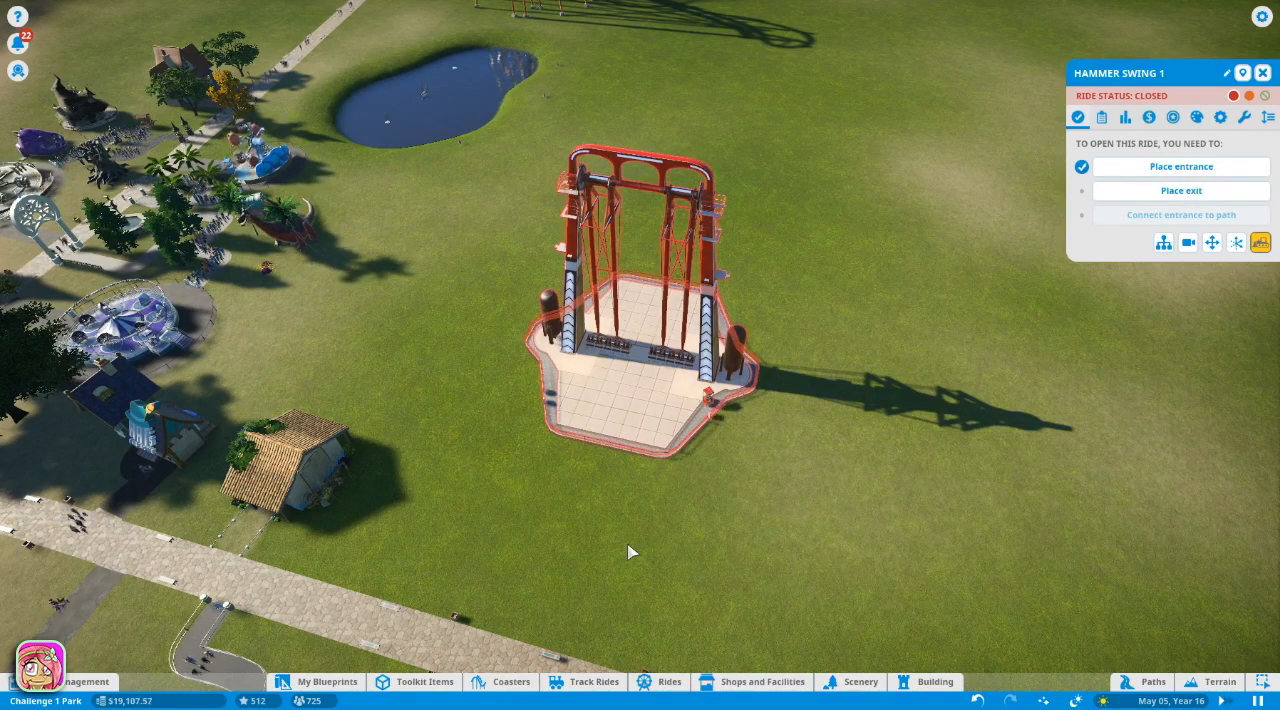
click(672, 455)
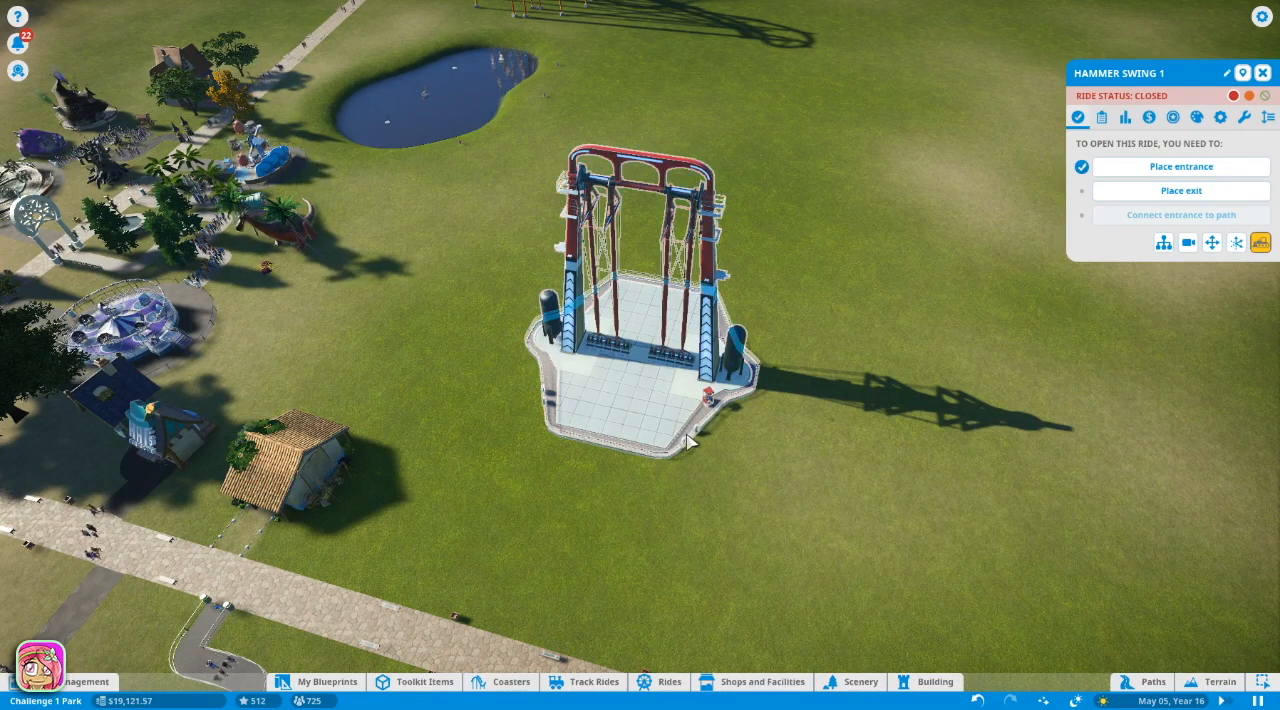
click(697, 441)
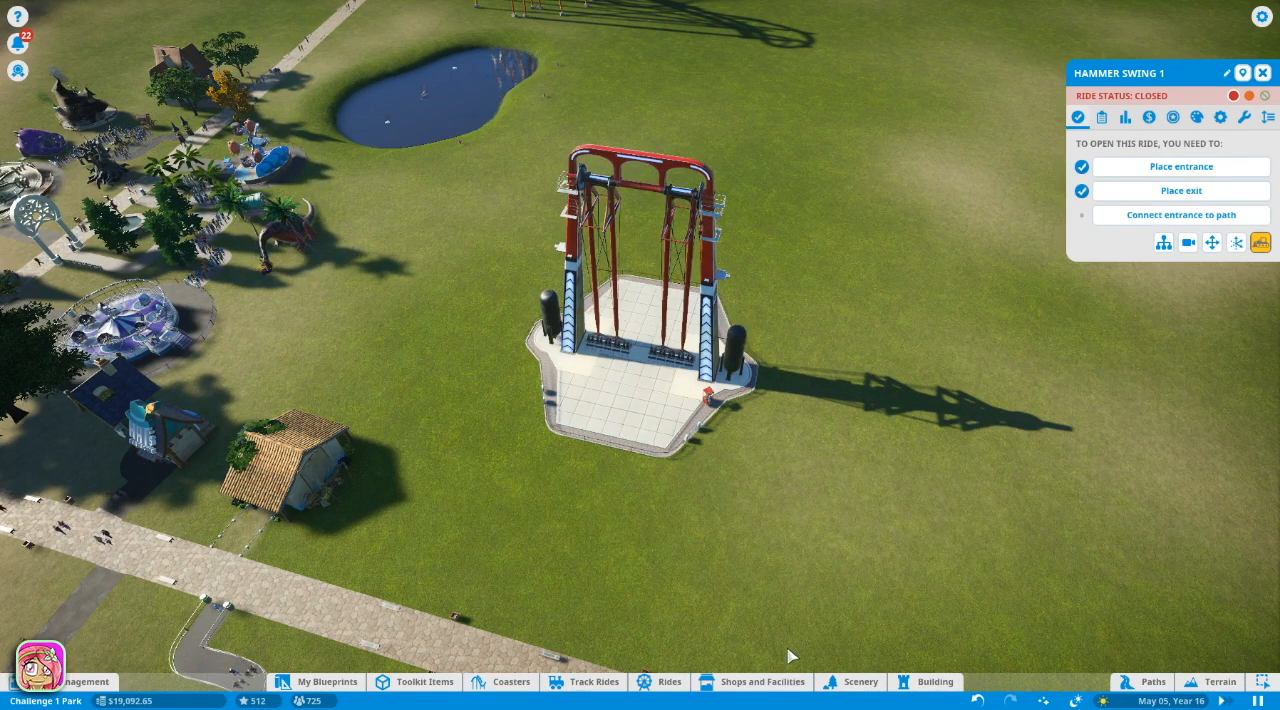
click(1153, 682)
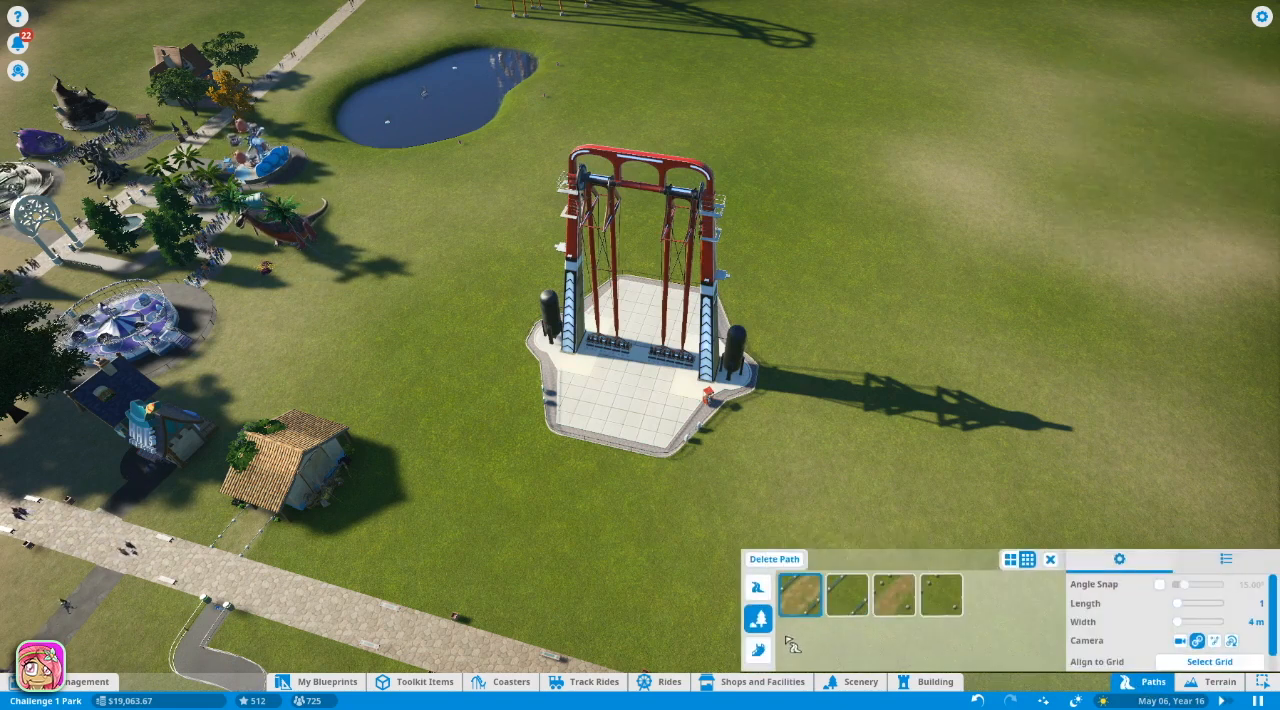
Start a dark queue path at the ride entrance and curve it away from the platform
click(758, 650)
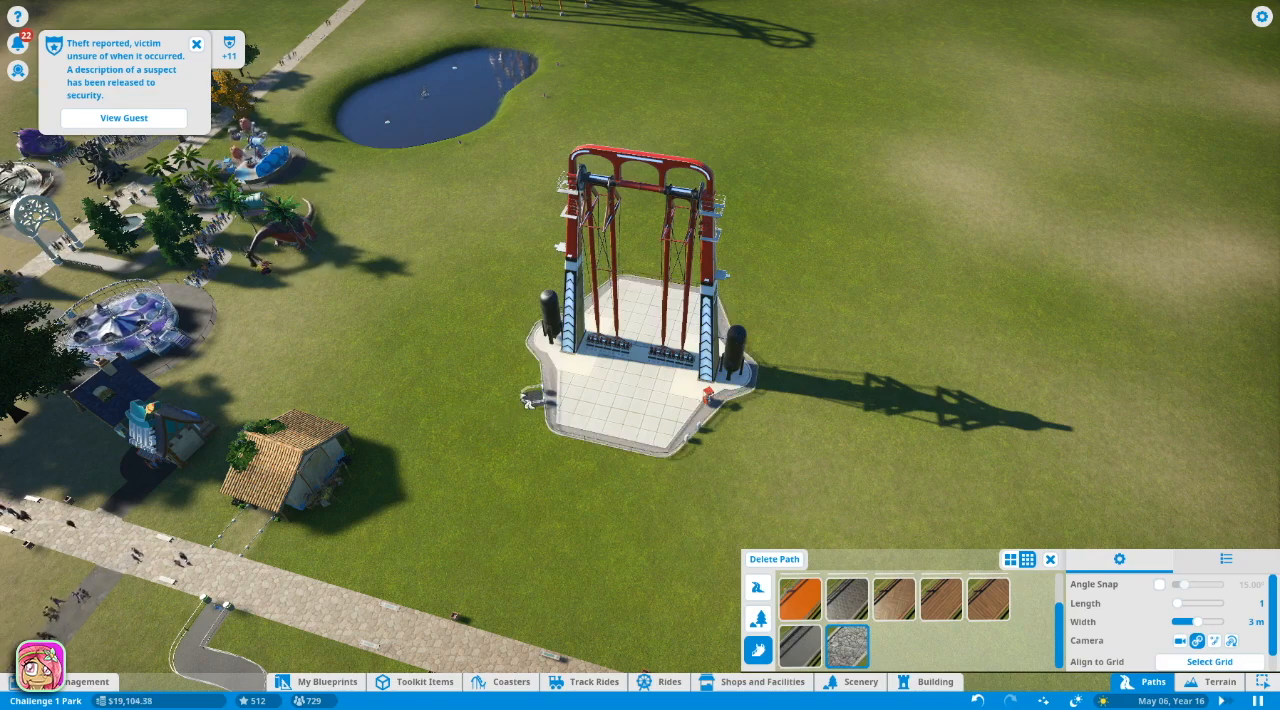
click(512, 402)
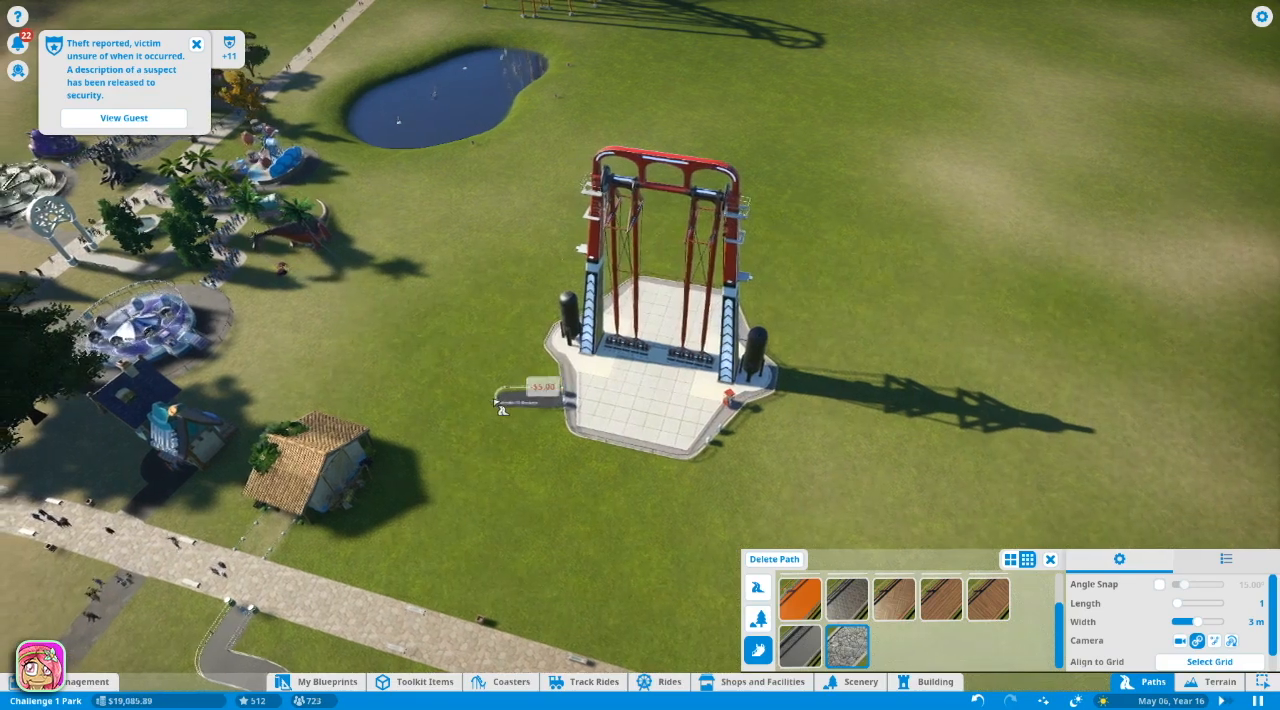
drag(505, 400, 517, 401)
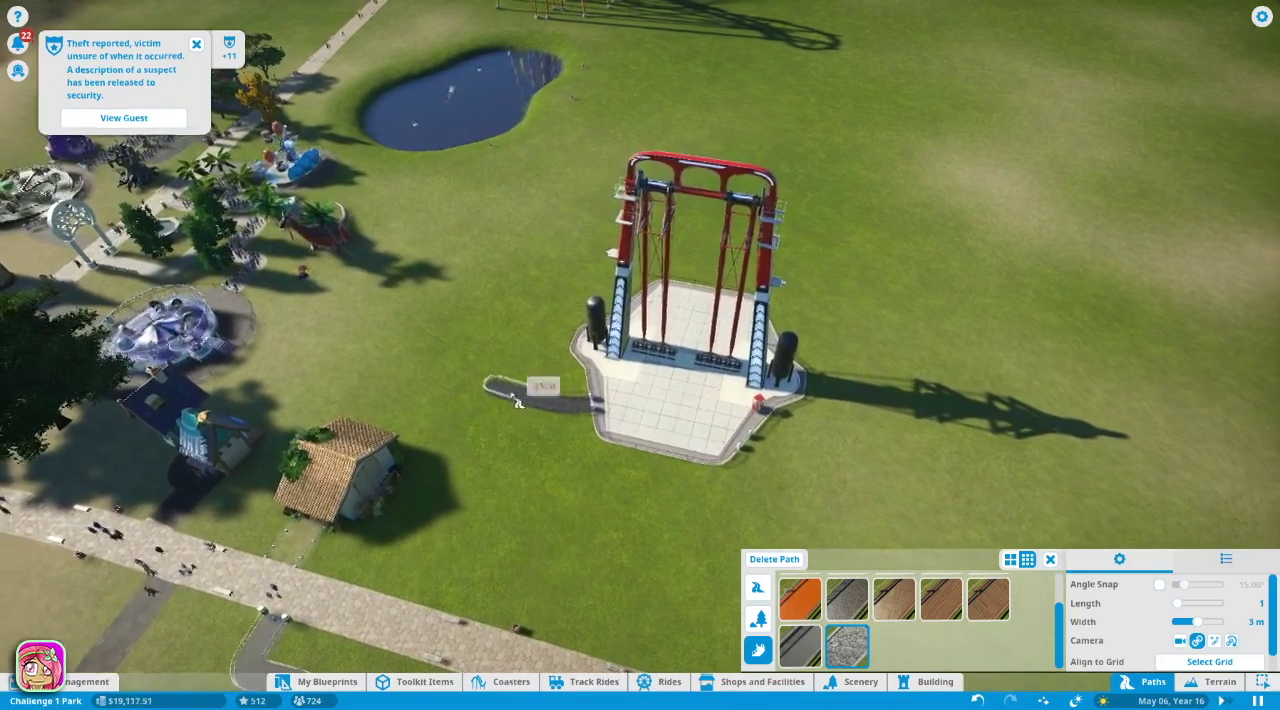
scroll(518, 400, up, 1)
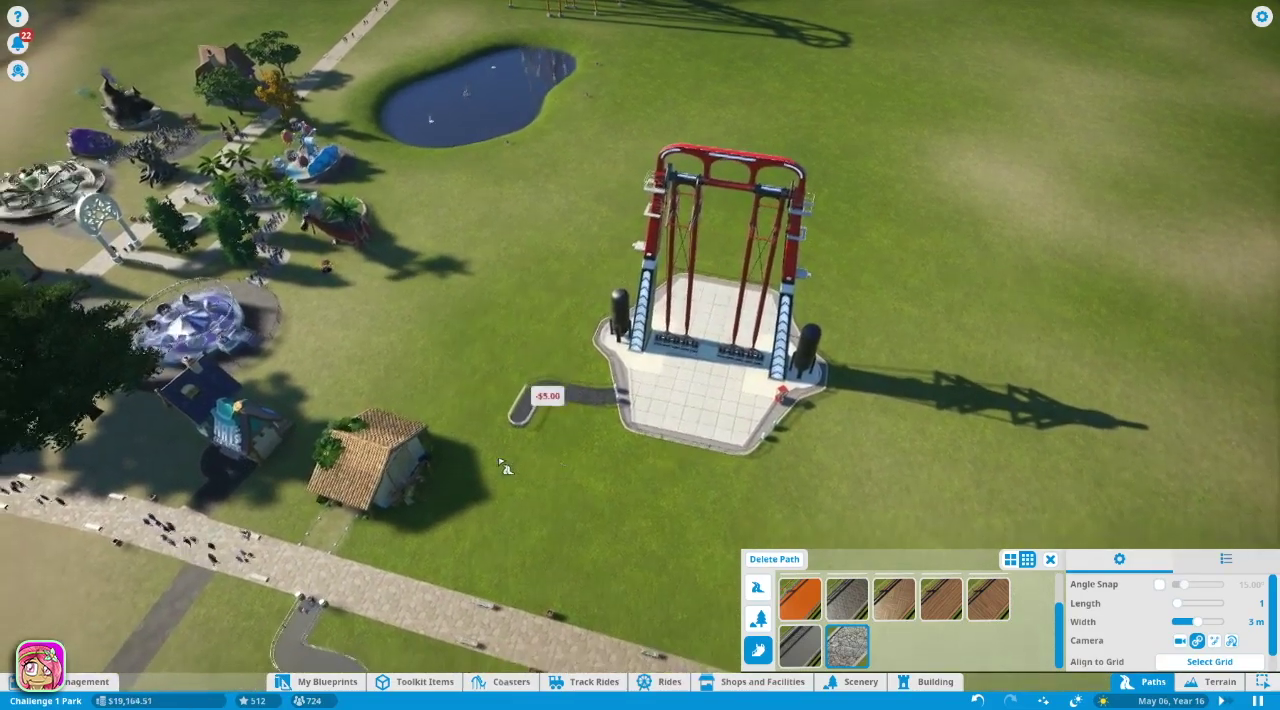
click(505, 466)
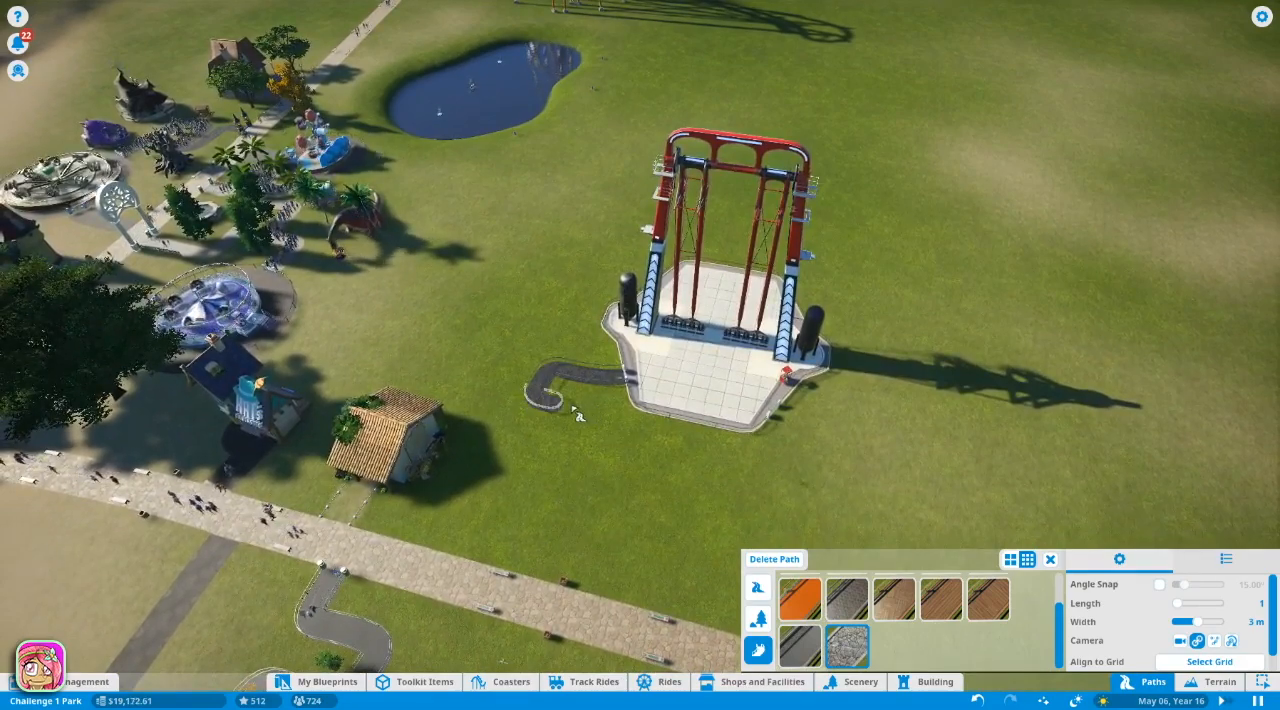
drag(578, 415, 523, 437)
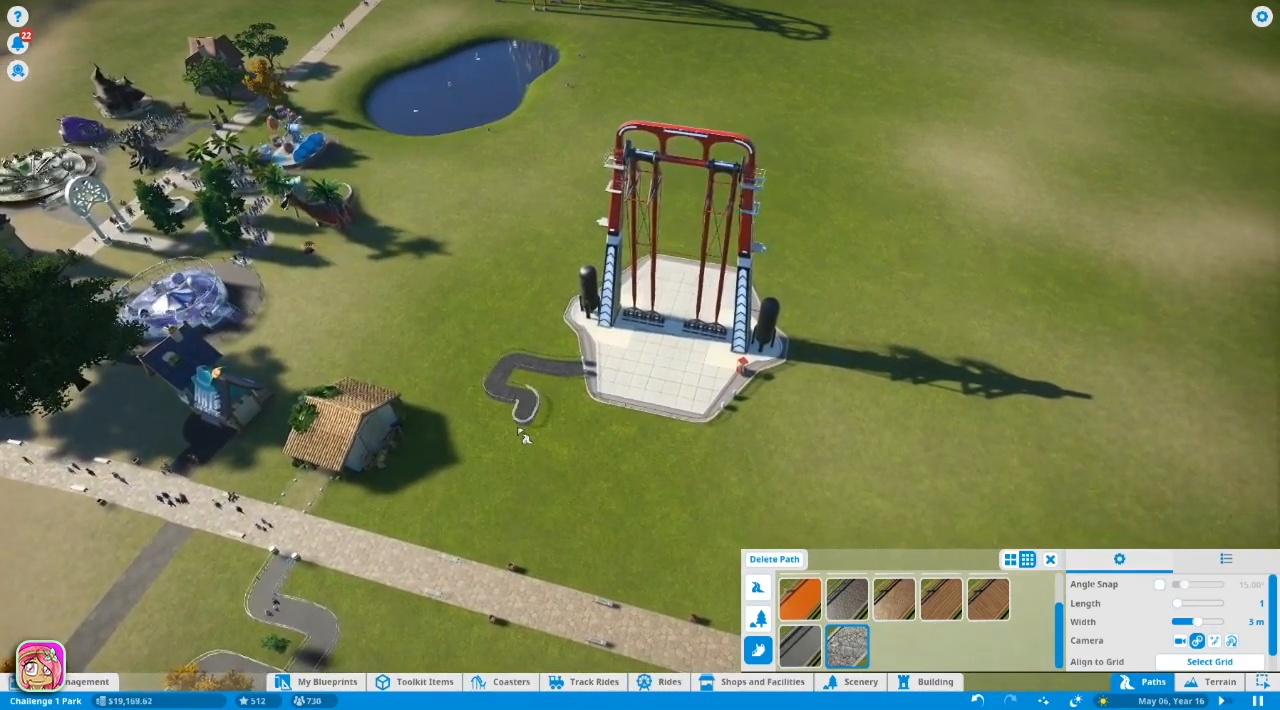
click(520, 435)
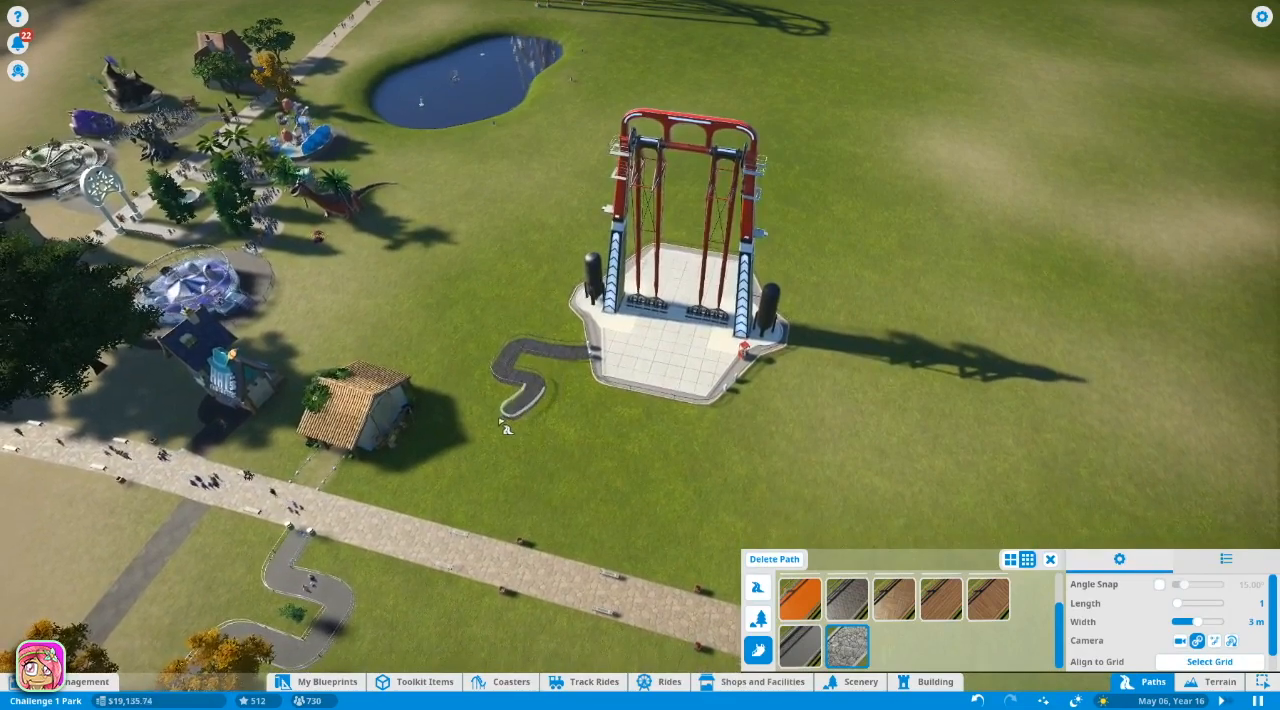
click(513, 452)
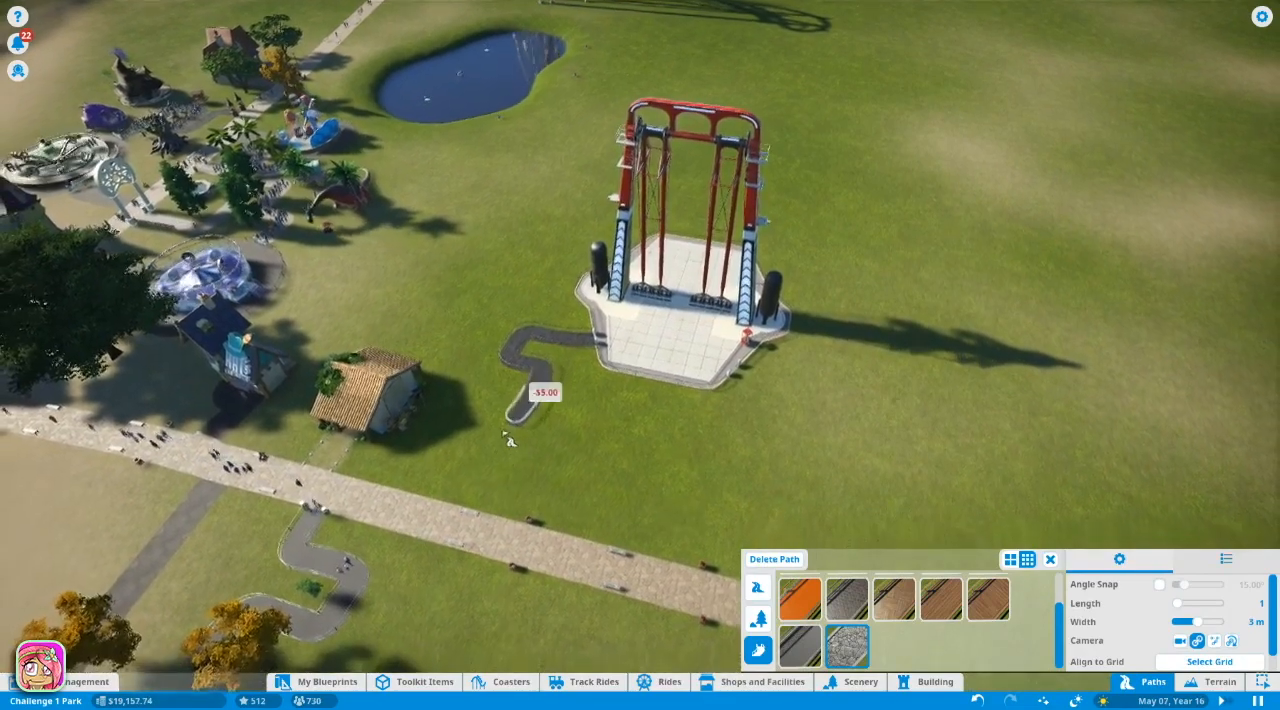
Extend the queue path segment by segment until it joins the main stone path
drag(487, 397, 498, 455)
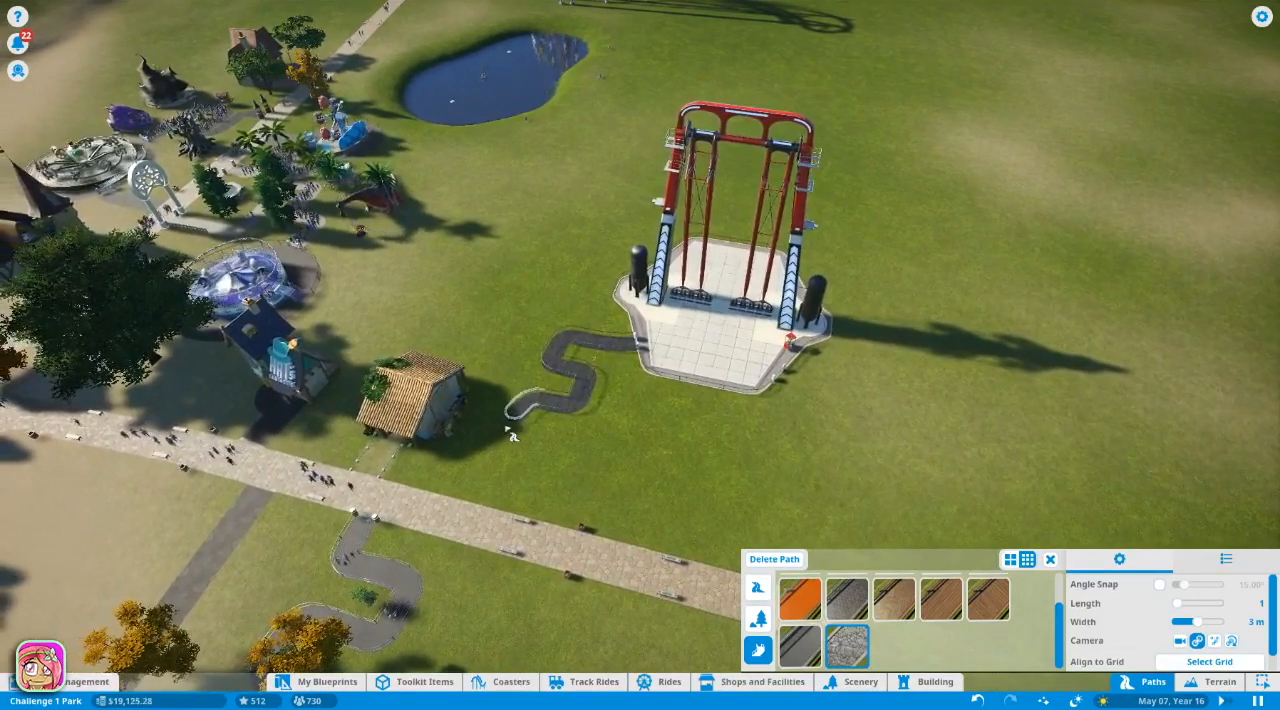
click(523, 444)
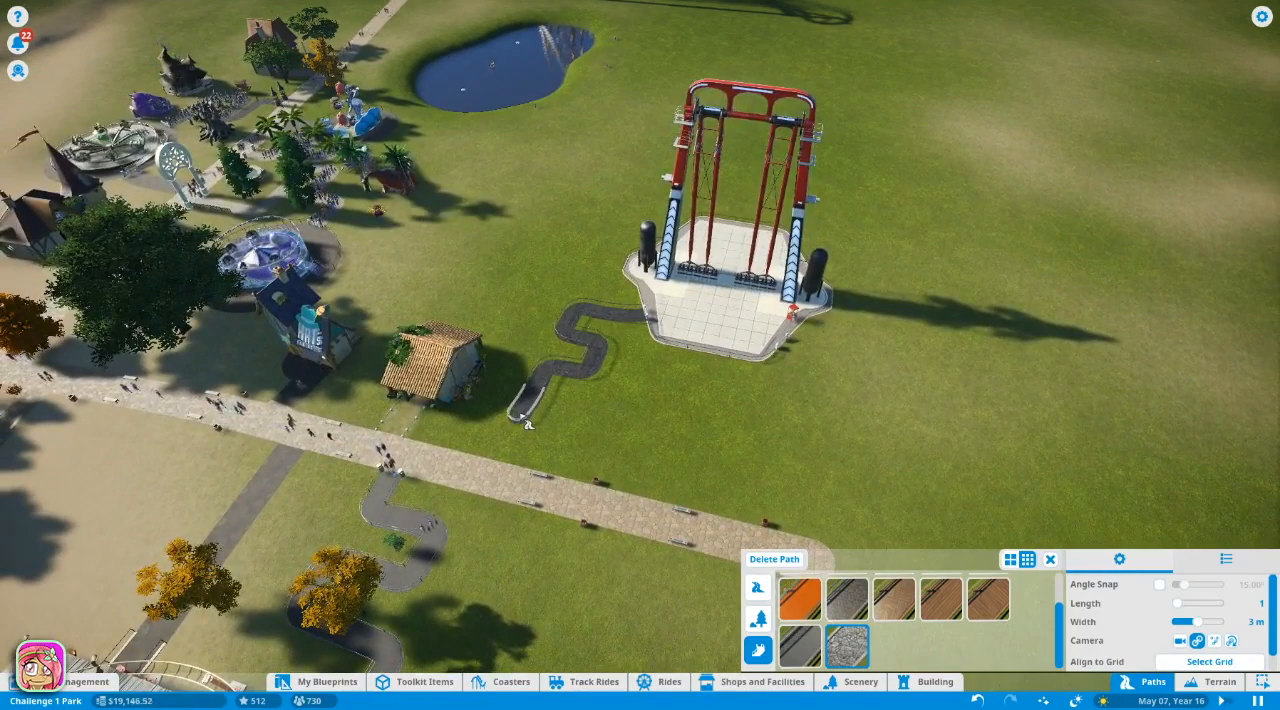
click(528, 428)
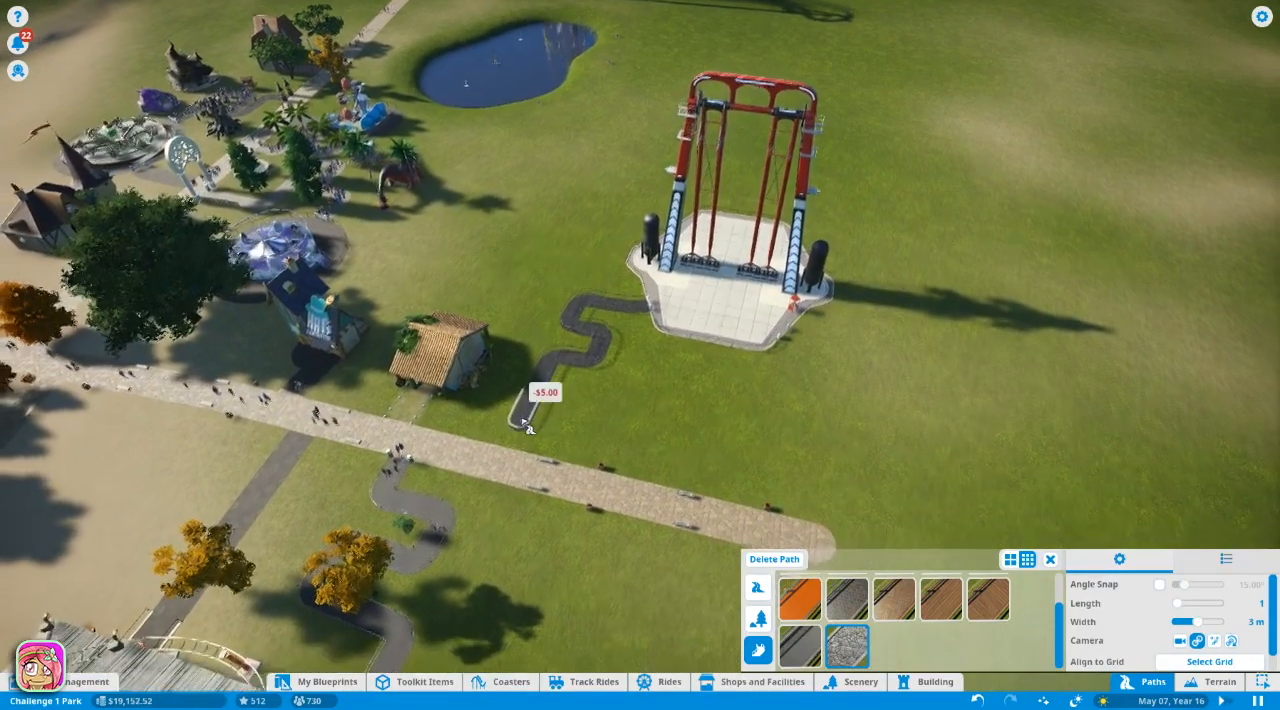
click(528, 428)
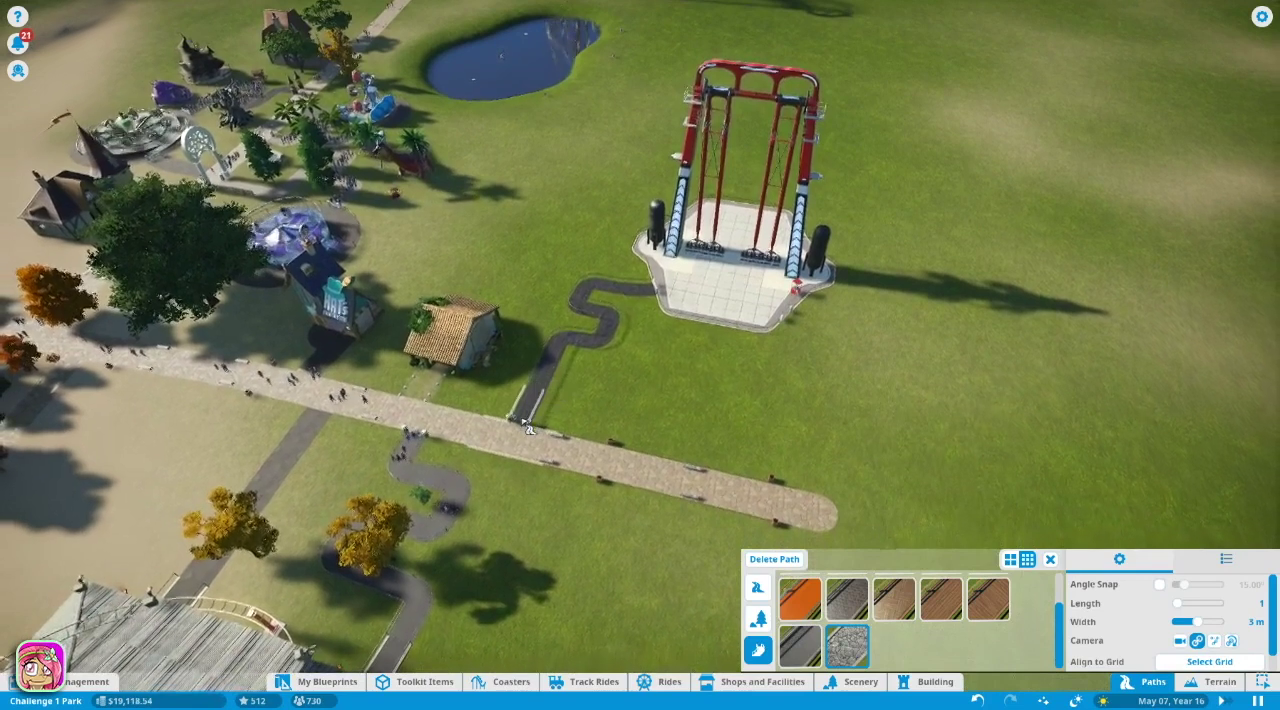
click(528, 428)
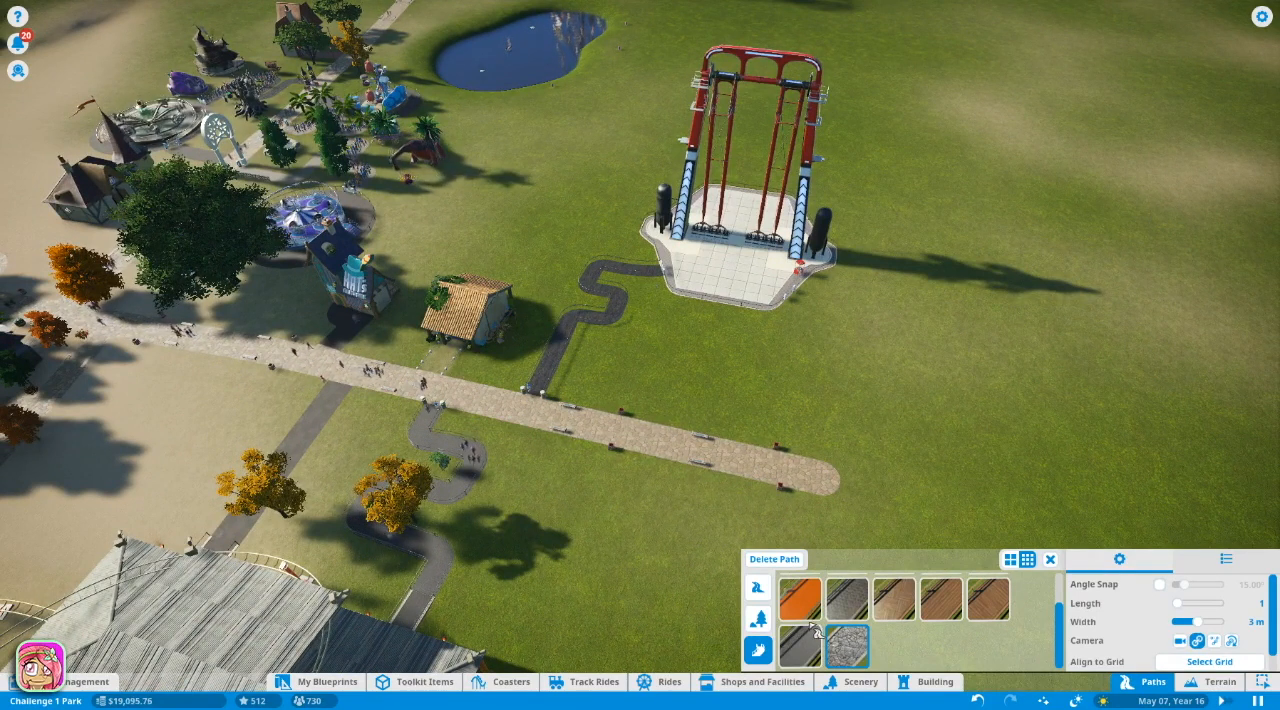
click(757, 586)
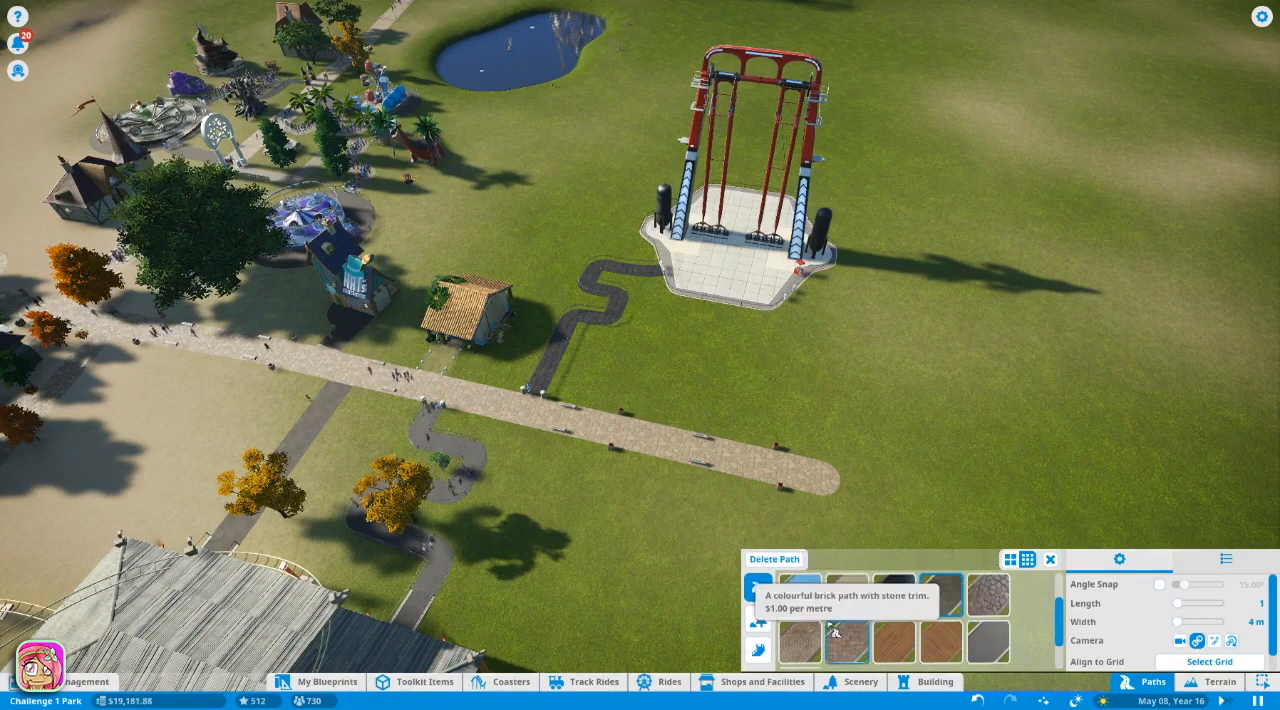
Run a regular walkway from the ride exit to the main path and bring up Hammer Swing 1's details
click(803, 650)
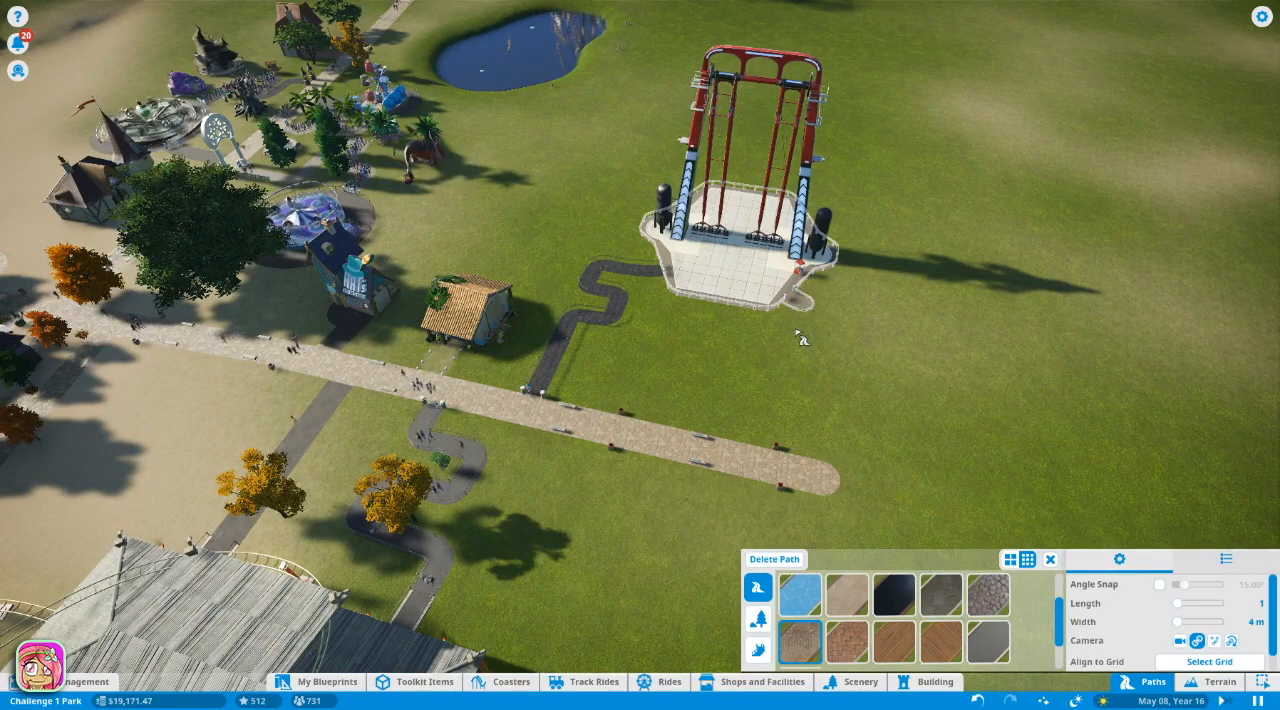
scroll(815, 304, up, 6)
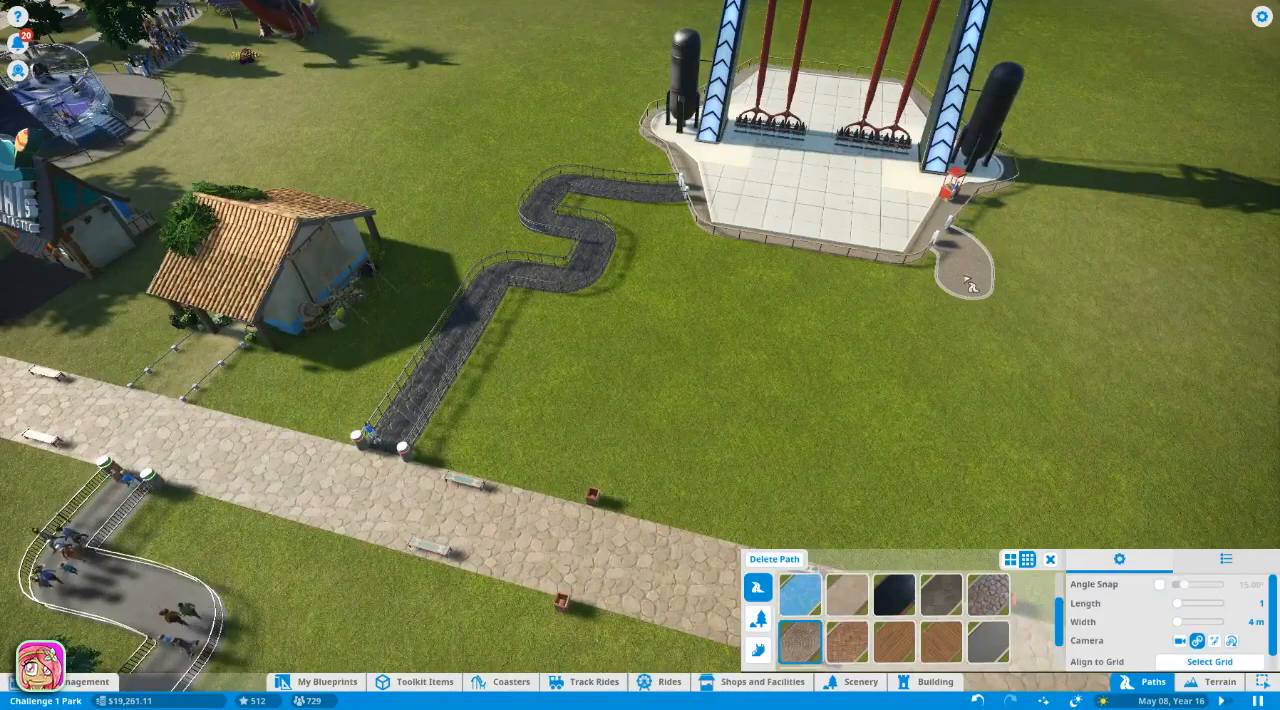
drag(1022, 270, 968, 286)
scroll(968, 286, down, 4)
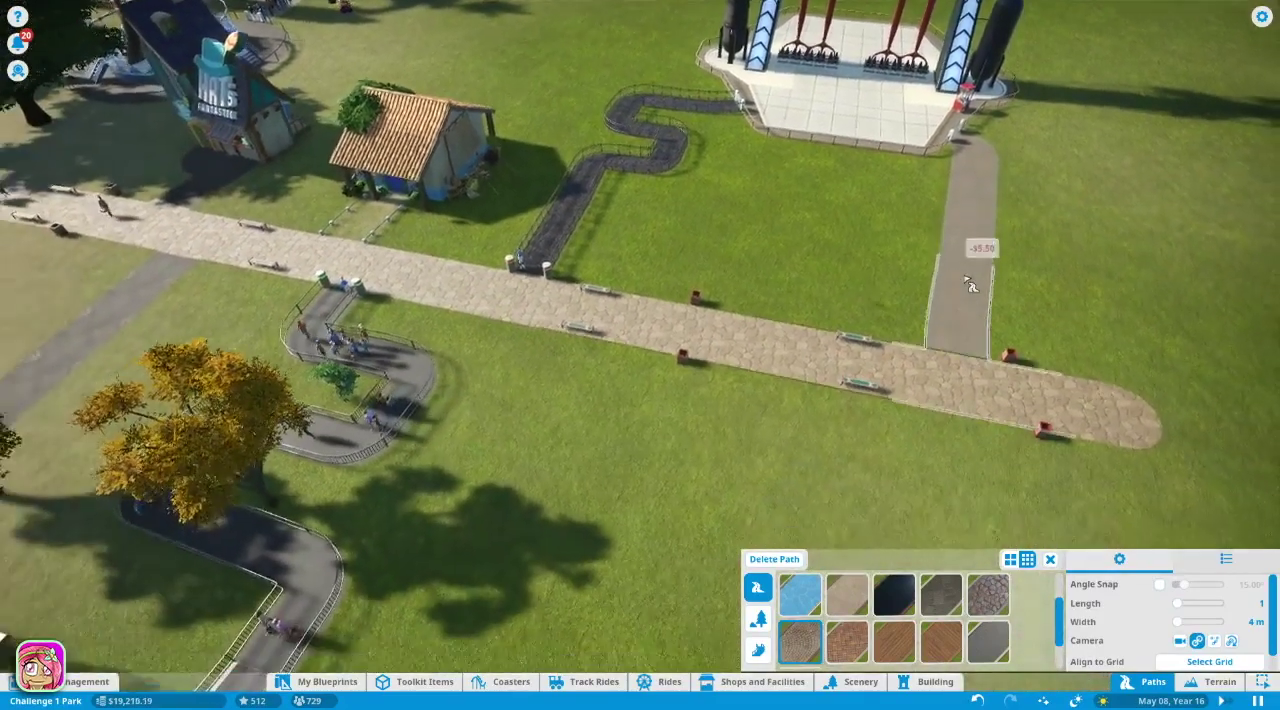
drag(968, 286, 916, 66)
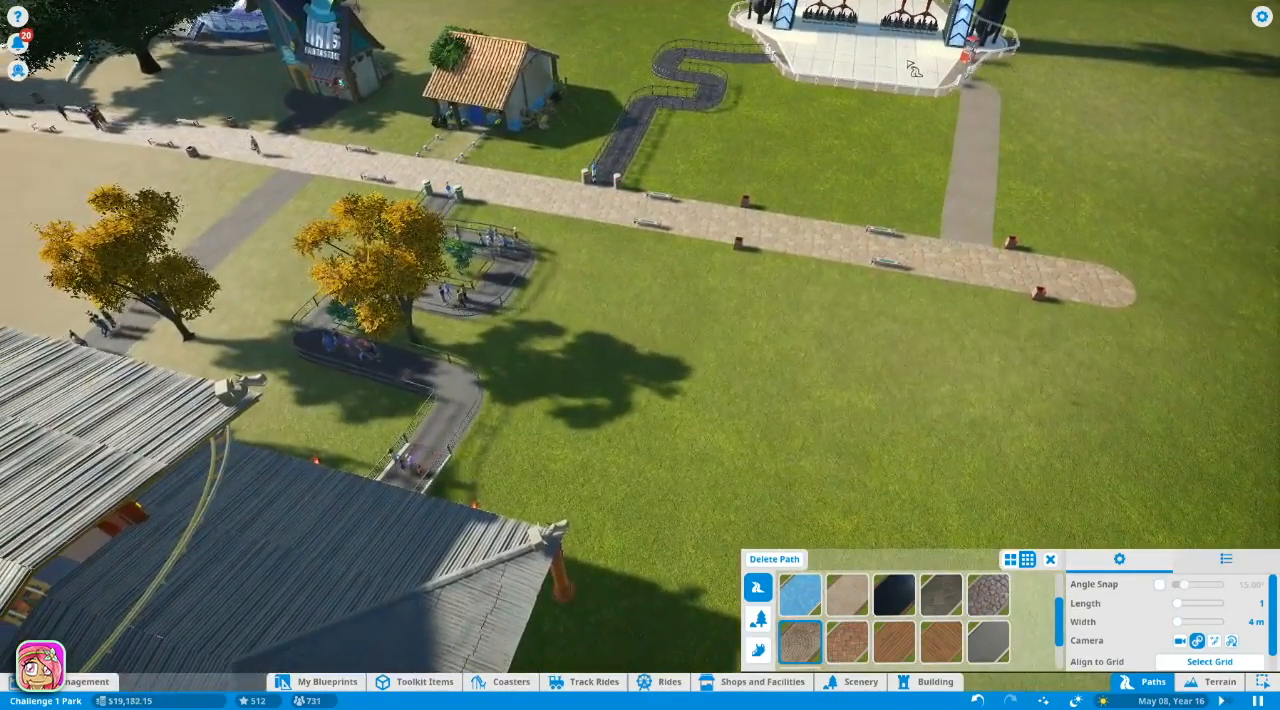
scroll(912, 68, up, 5)
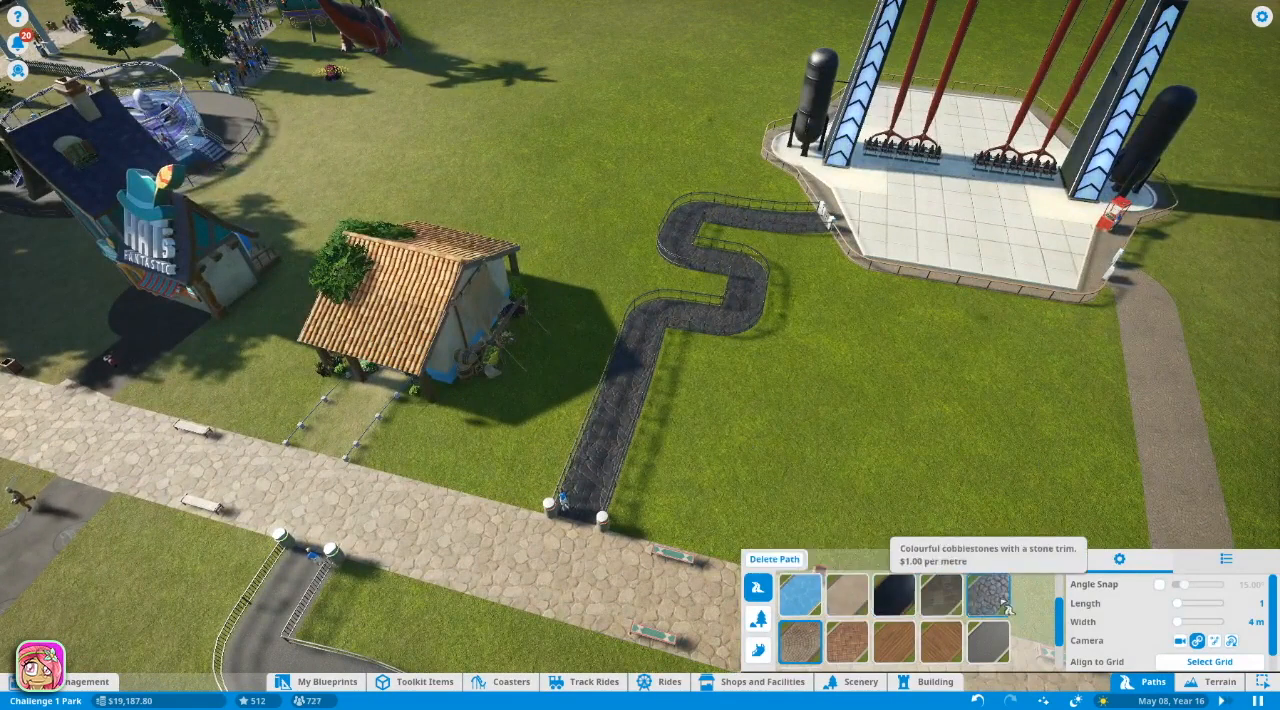
click(1158, 684)
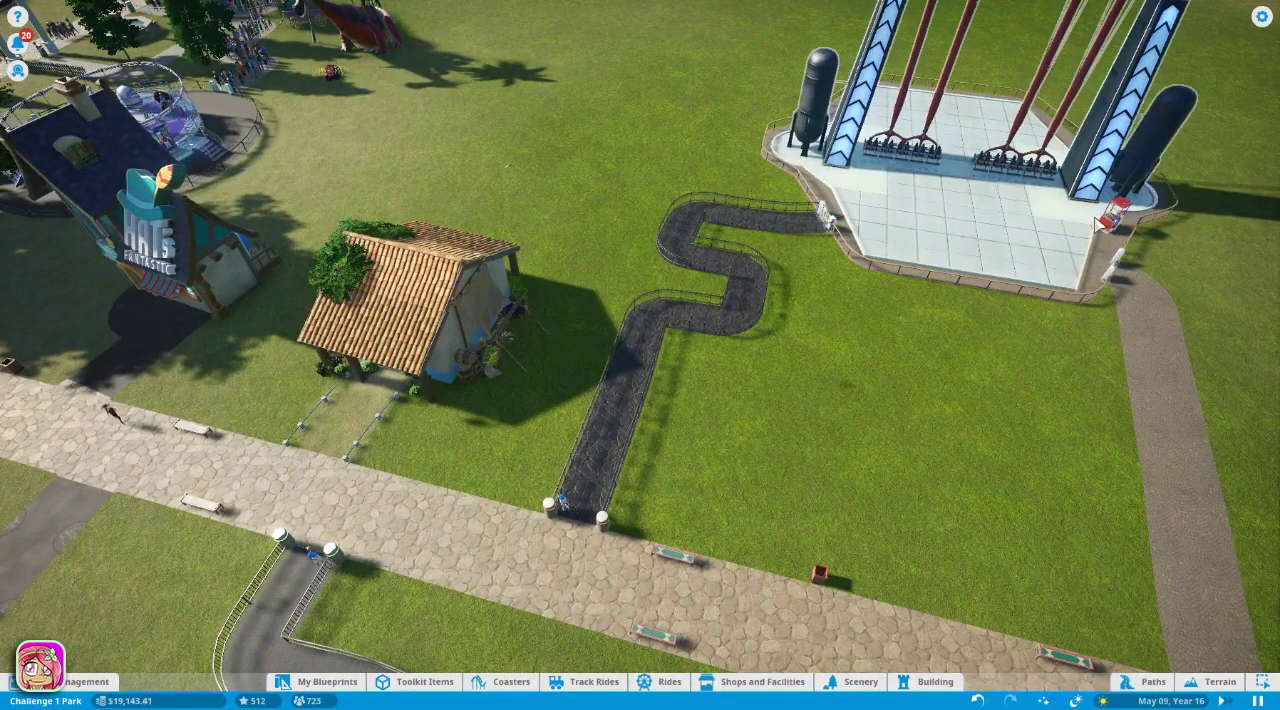
click(980, 200)
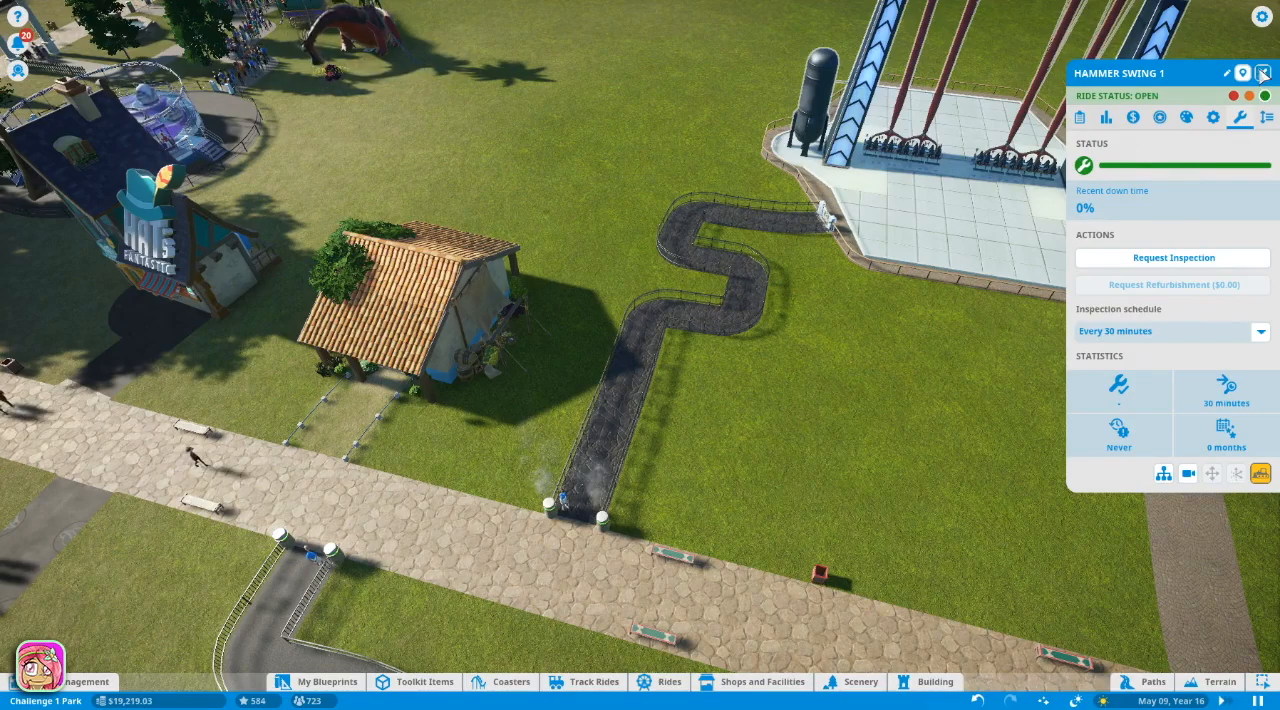
Close the ride details, recentre the camera and bring up the Shops and Facilities catalogue
click(1263, 73)
scroll(826, 86, up, 2)
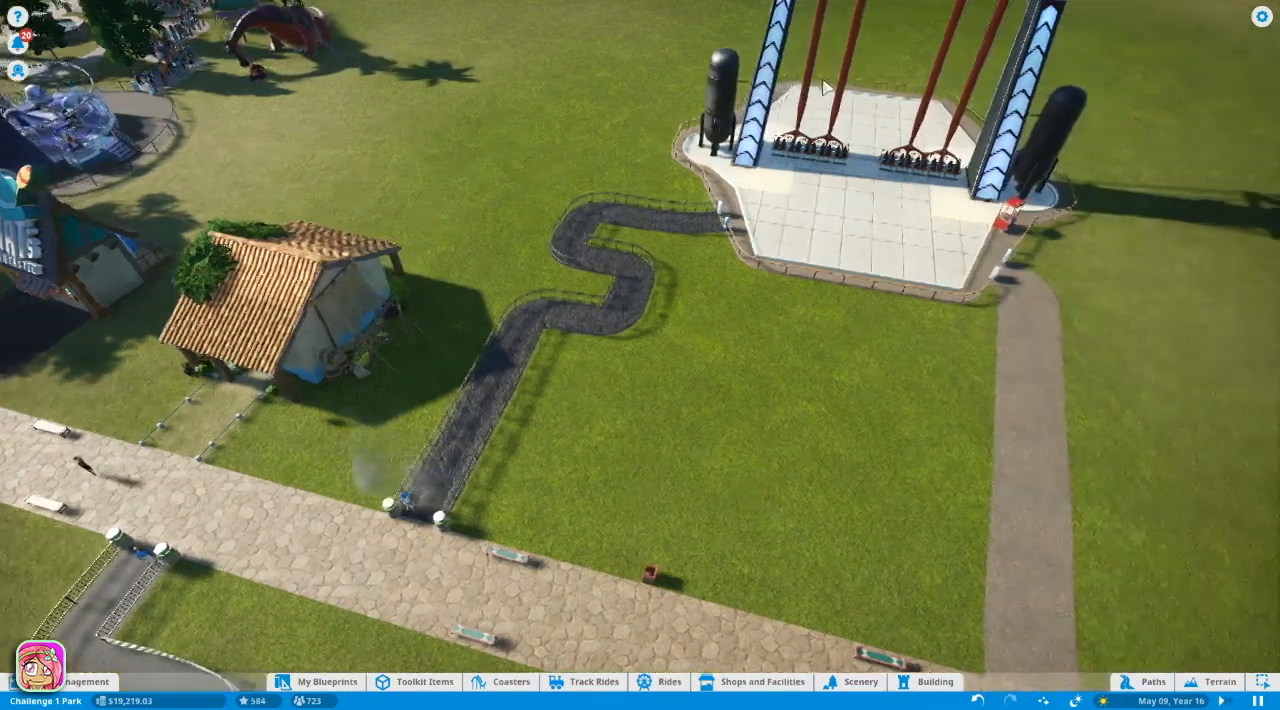
middle_click(826, 86)
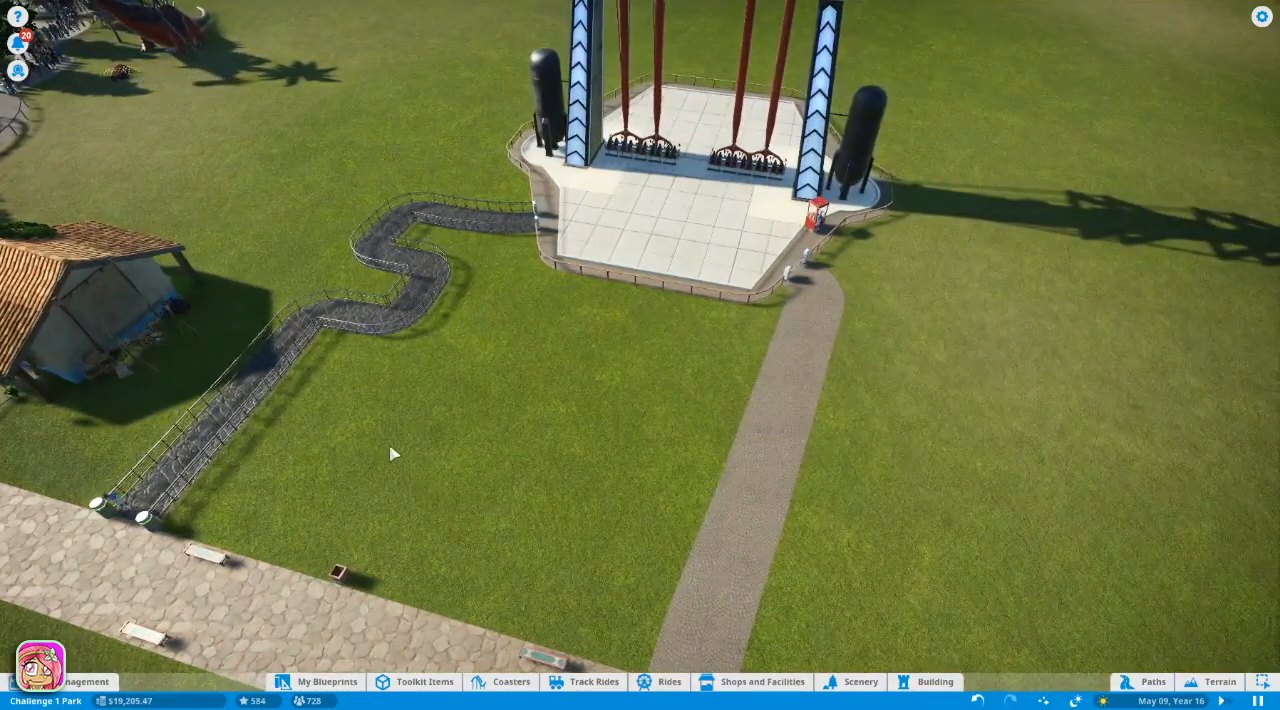
scroll(382, 446, down, 3)
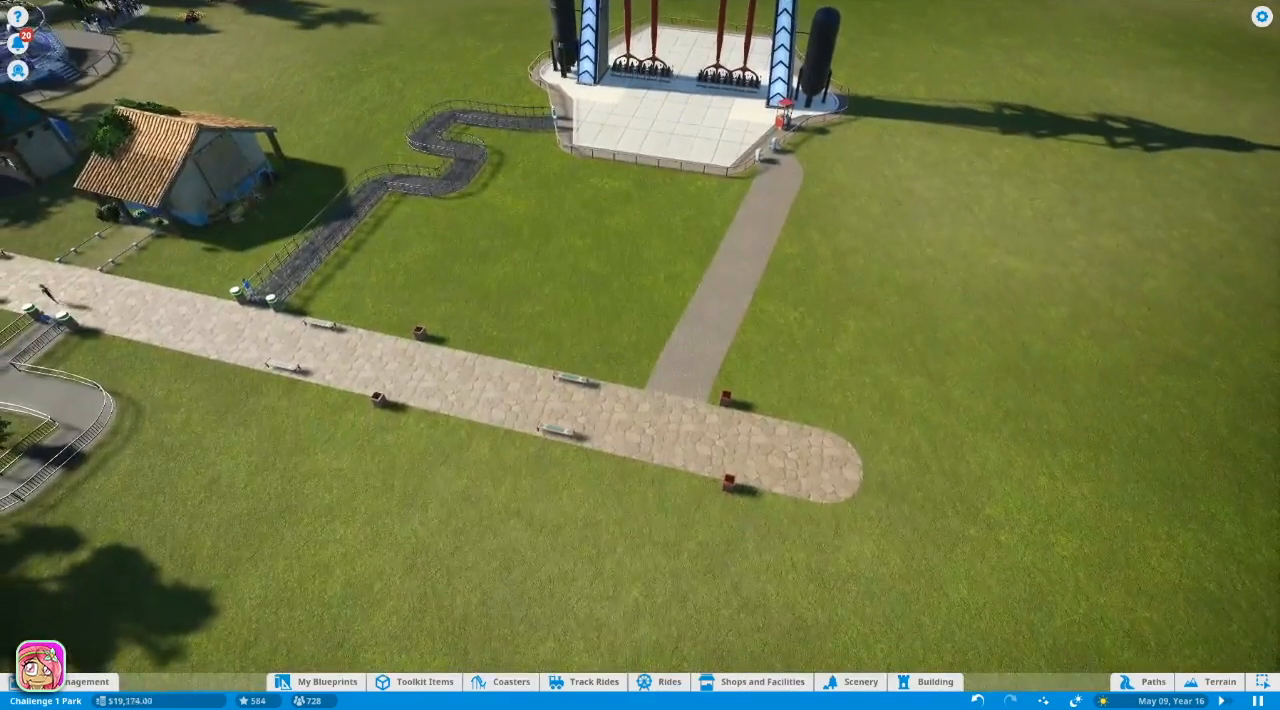
click(790, 683)
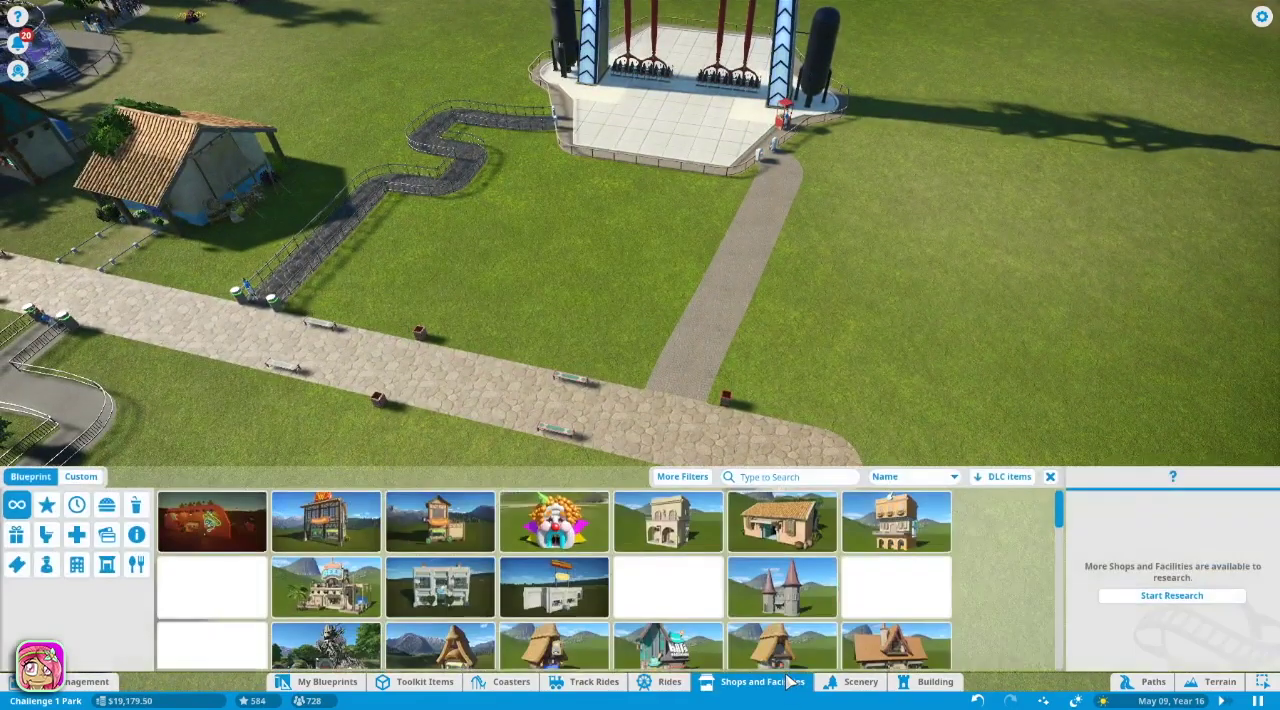
Reopen the shops catalogue and filter it to food shops only
click(850, 682)
click(850, 682)
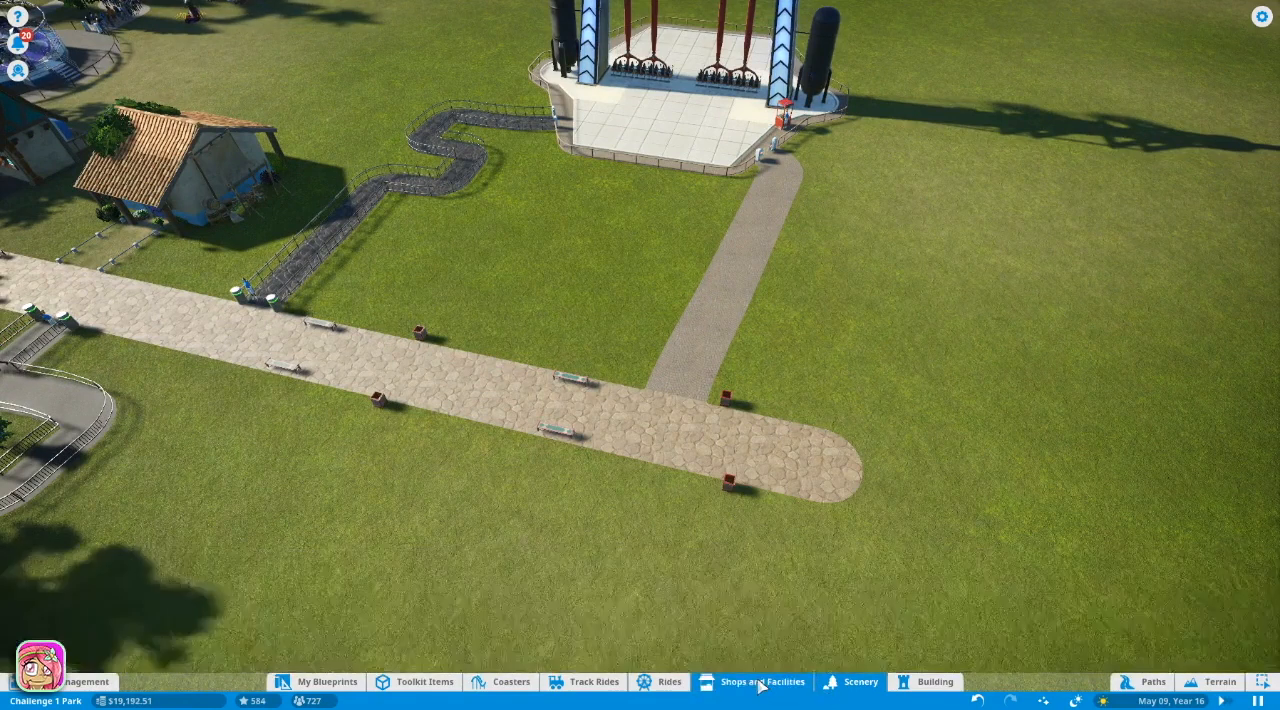
click(760, 684)
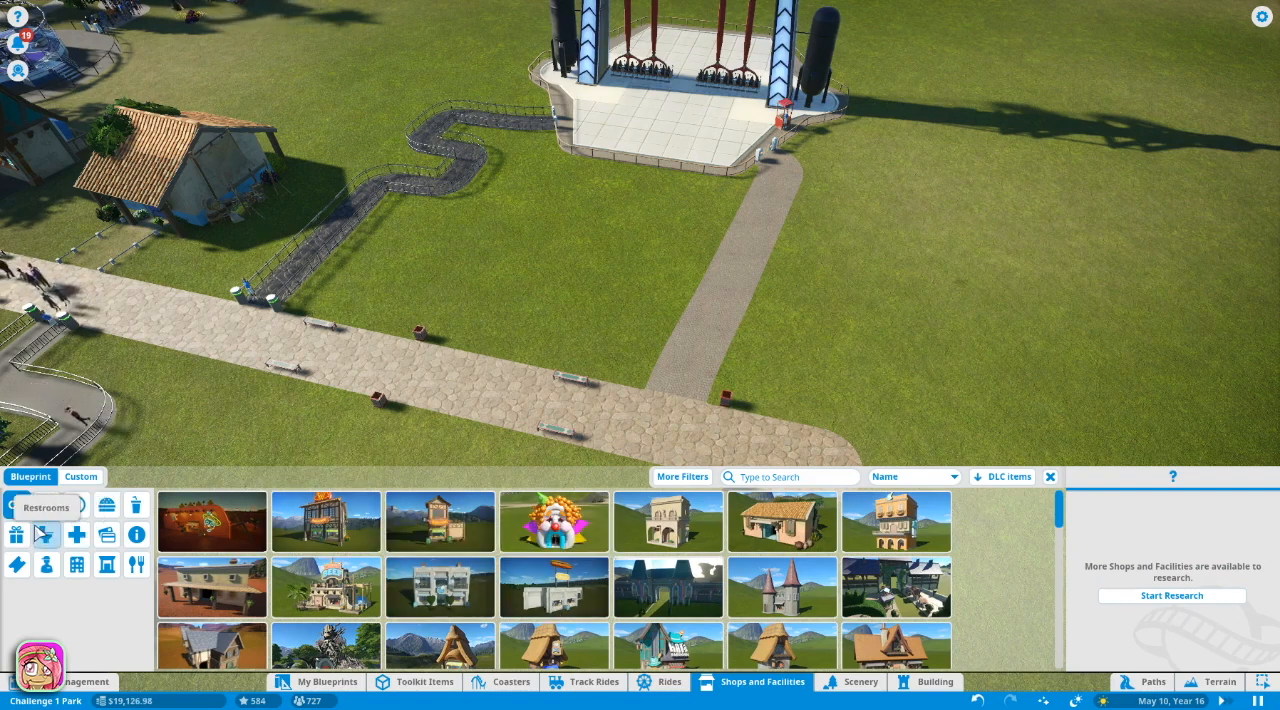
click(107, 506)
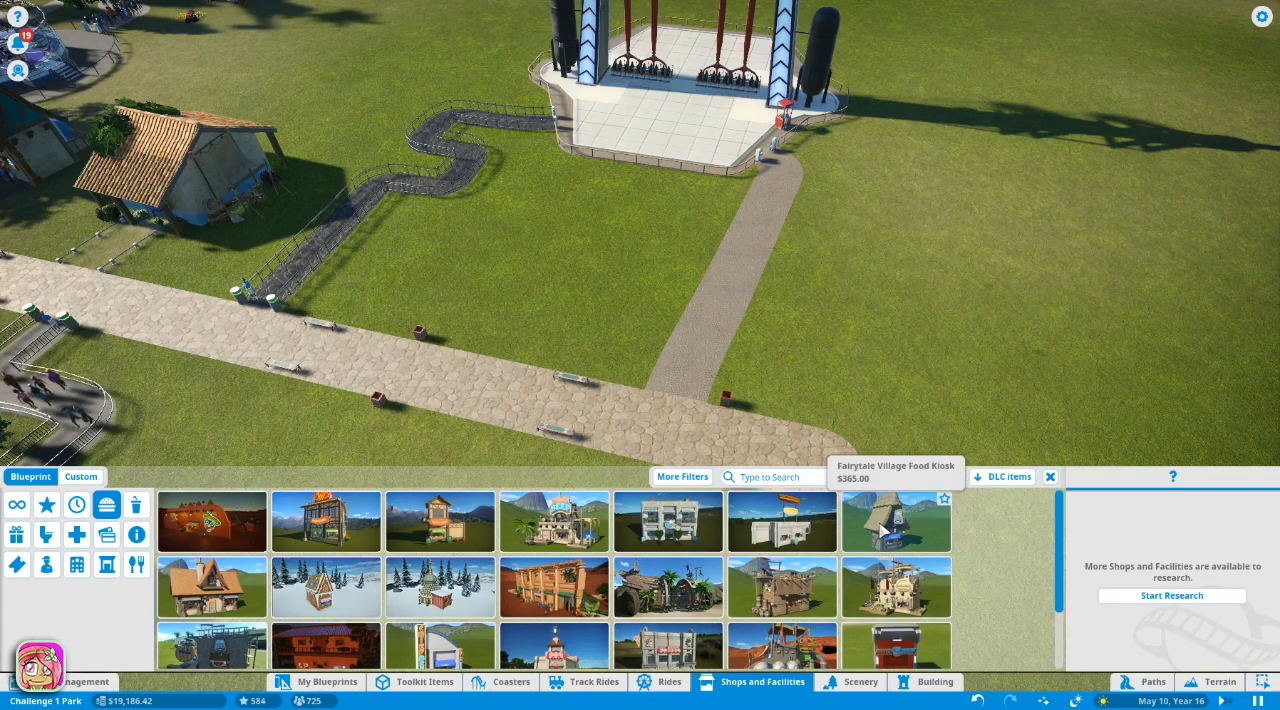
Place a Fairytale Village Food Kiosk on the grass above the path, rotated to face it
click(882, 530)
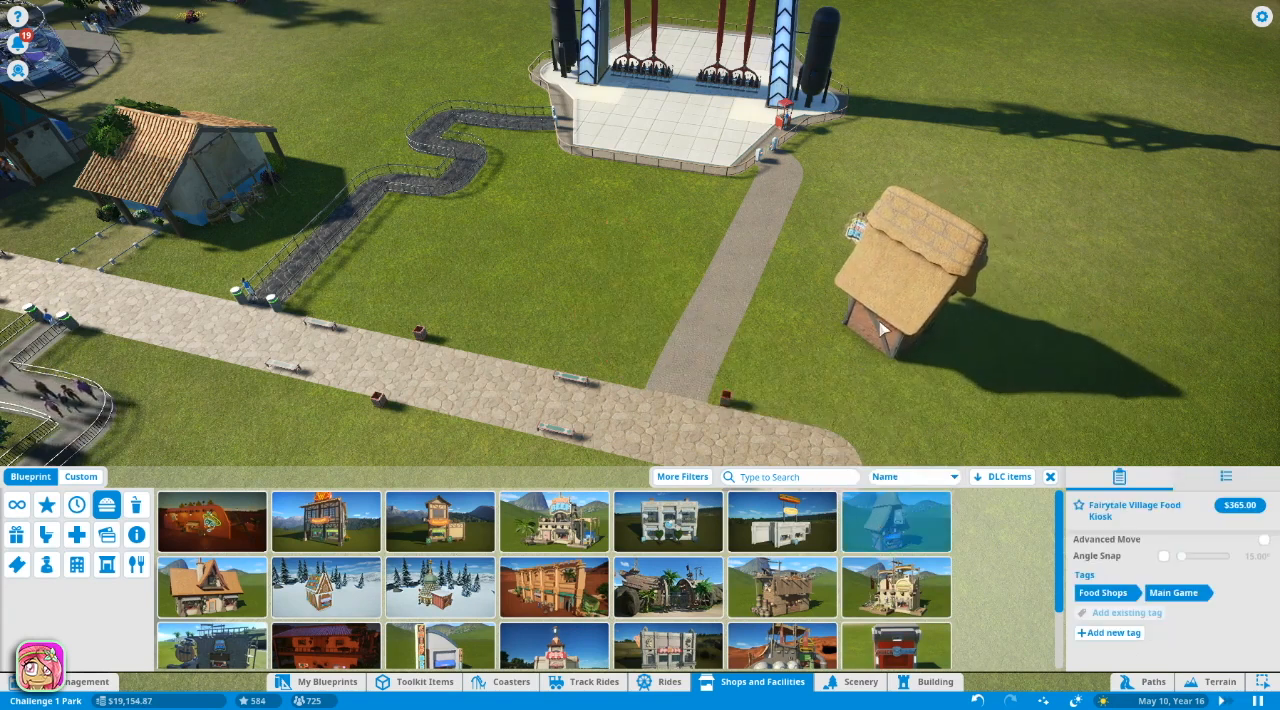
key(z)
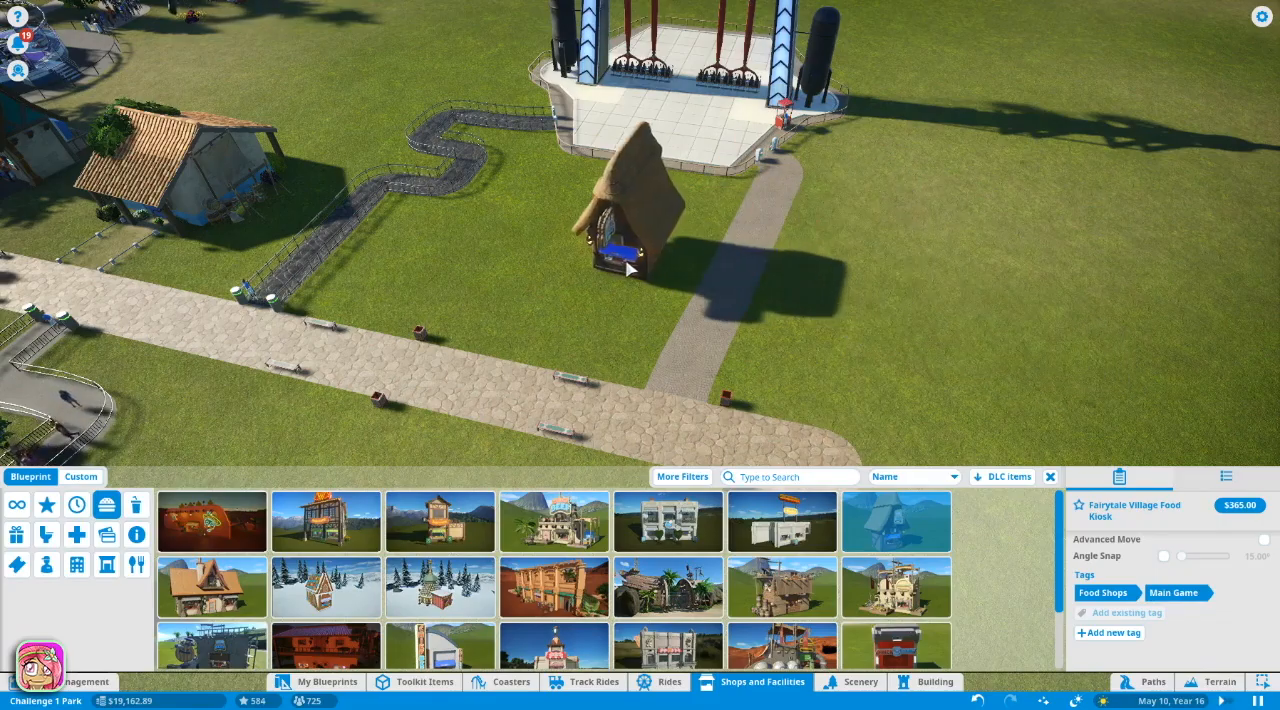
key(a)
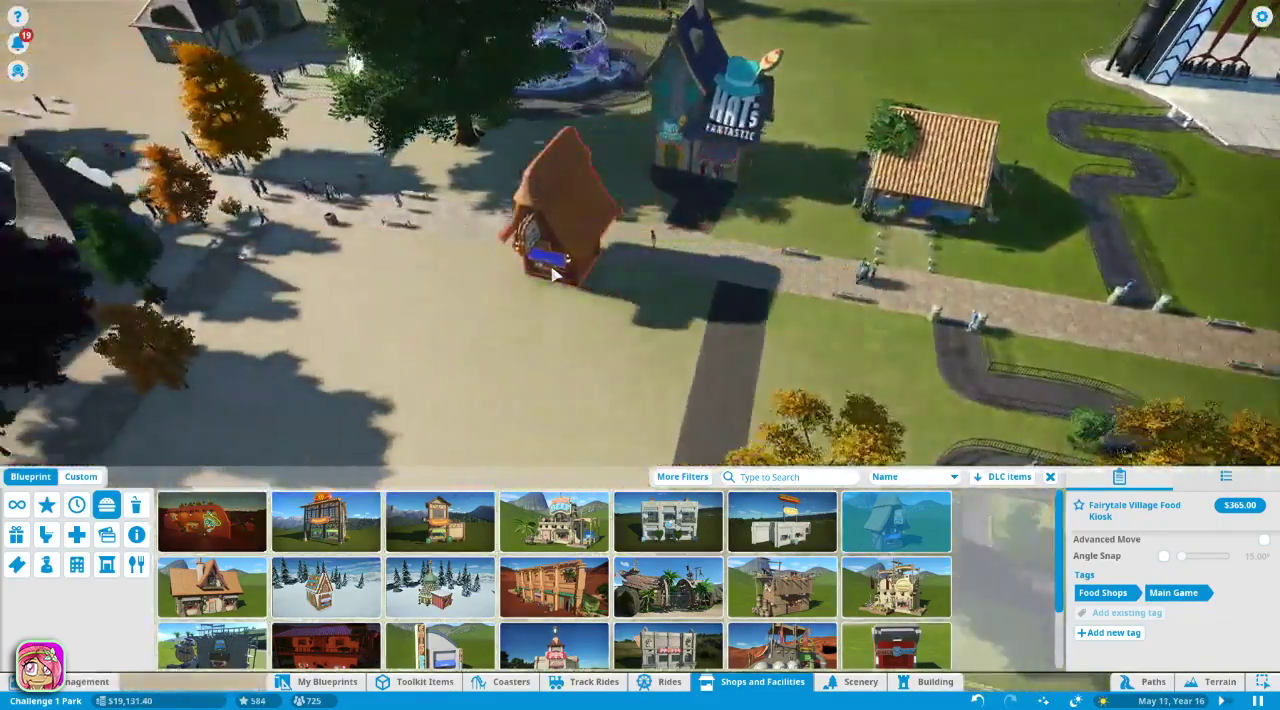
key(a)
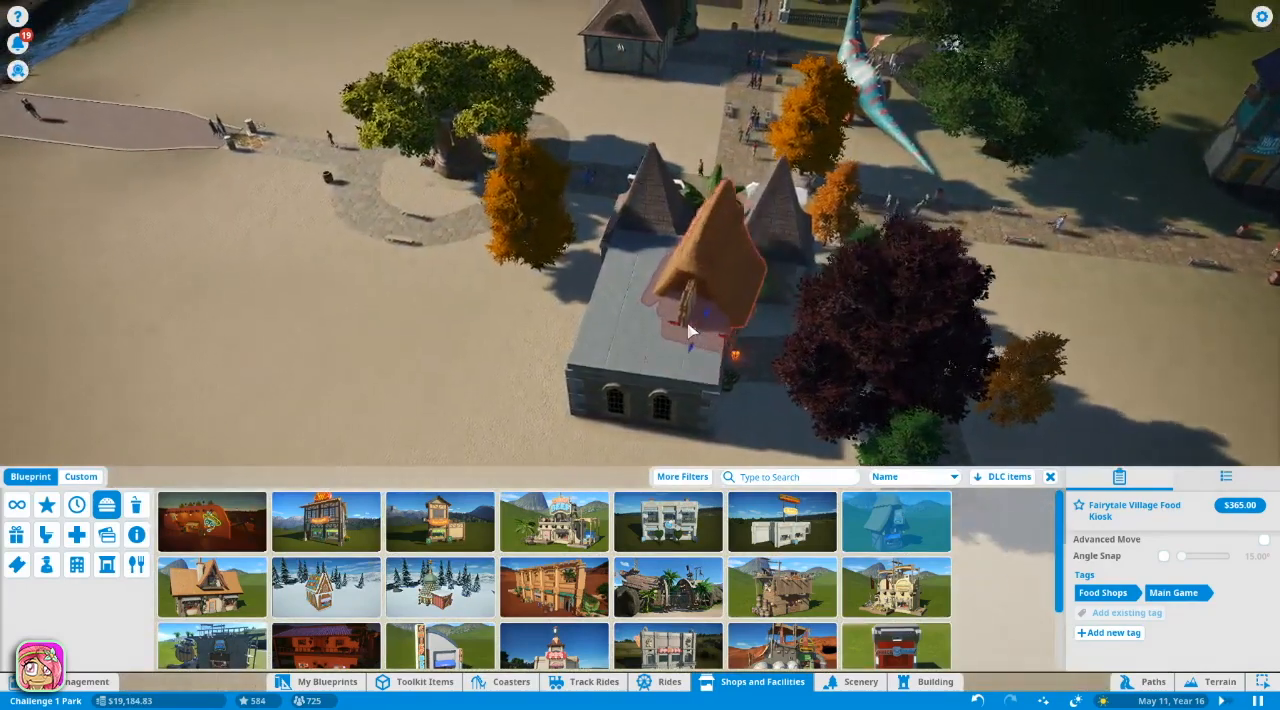
key(s)
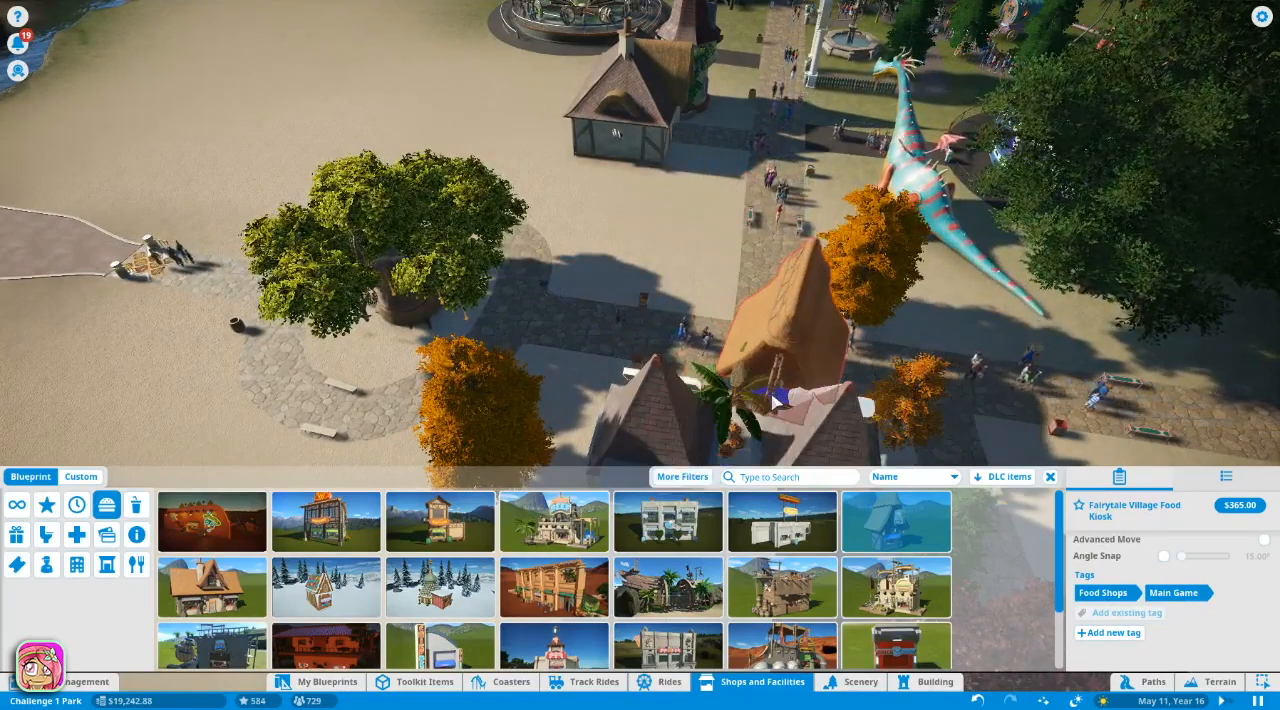
key(q)
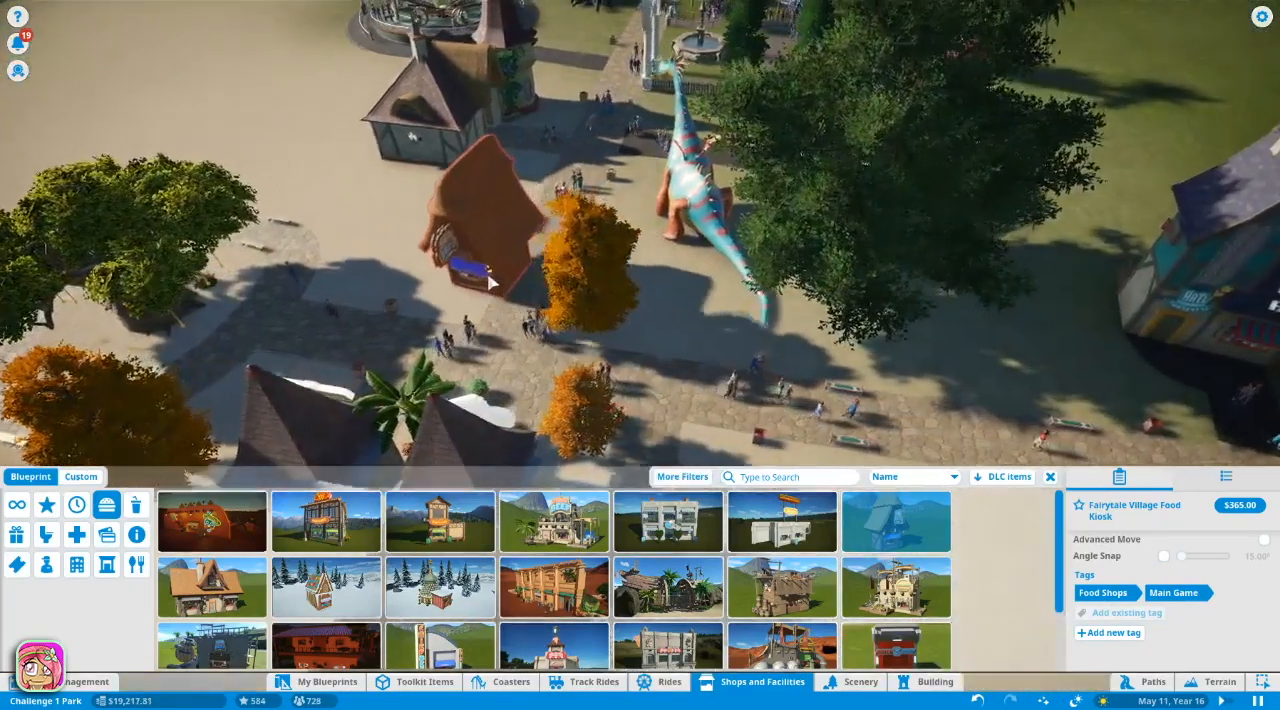
key(q)
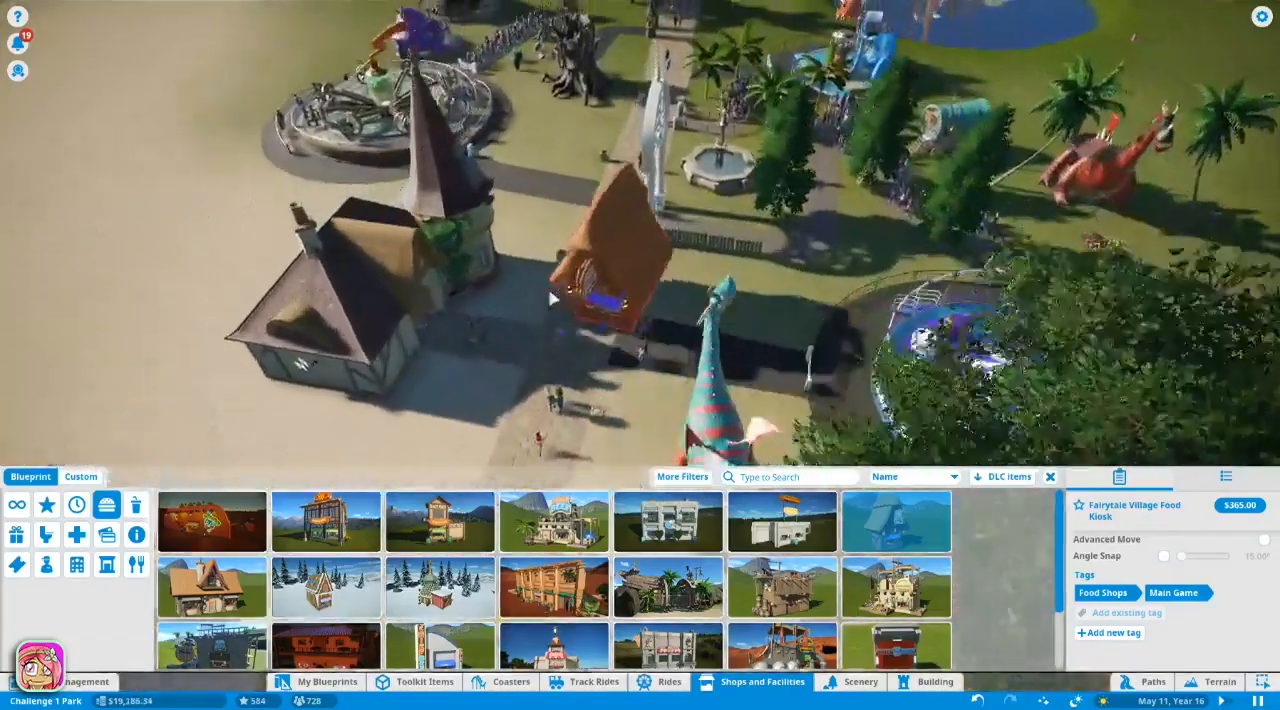
key(w)
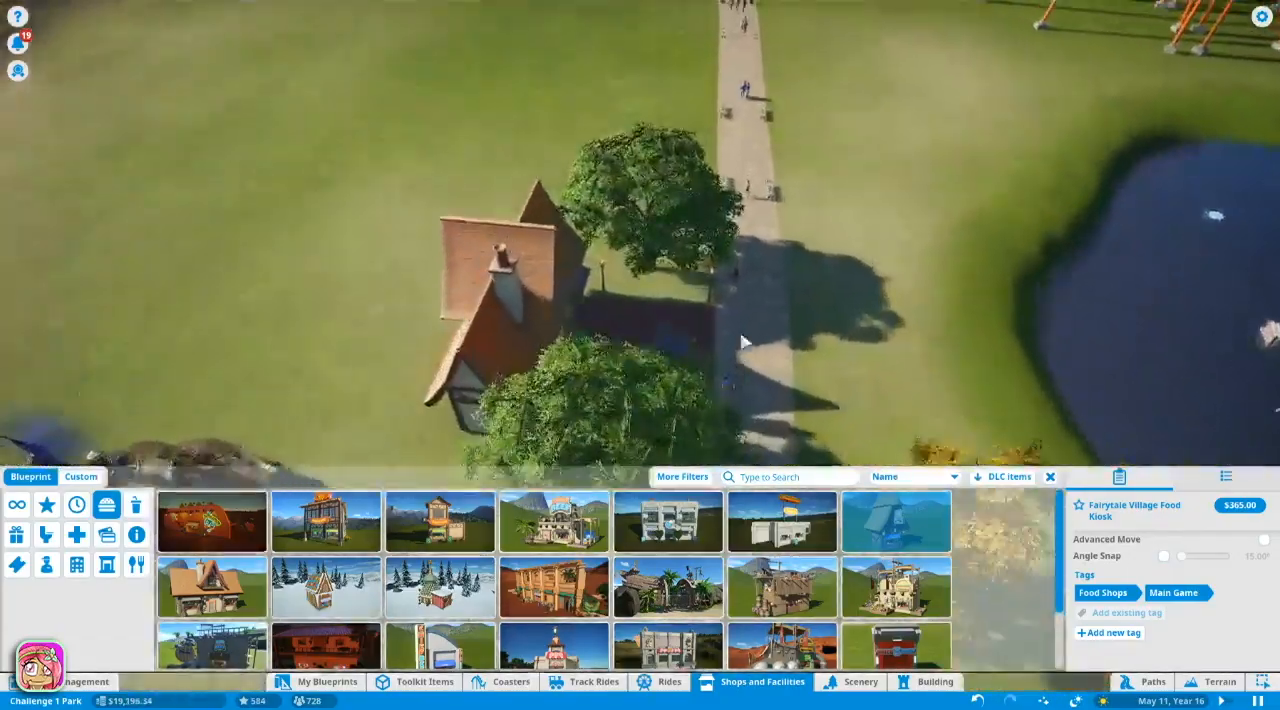
key(w)
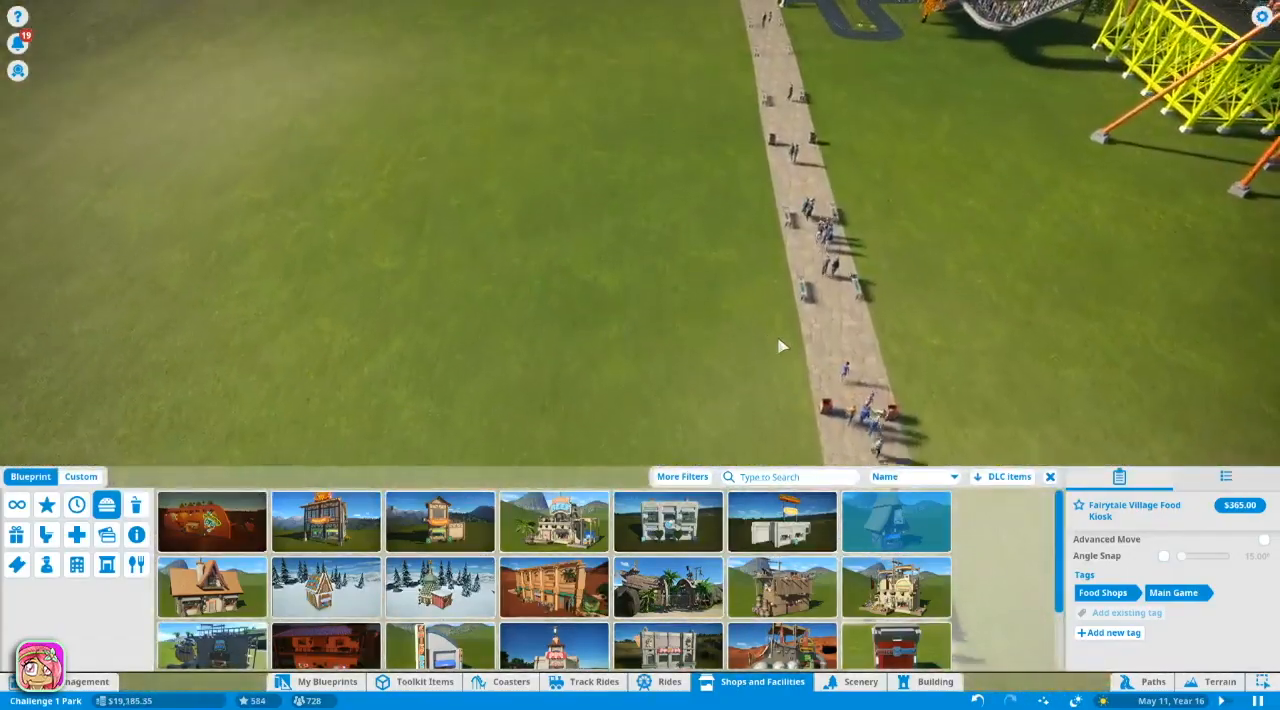
key(w)
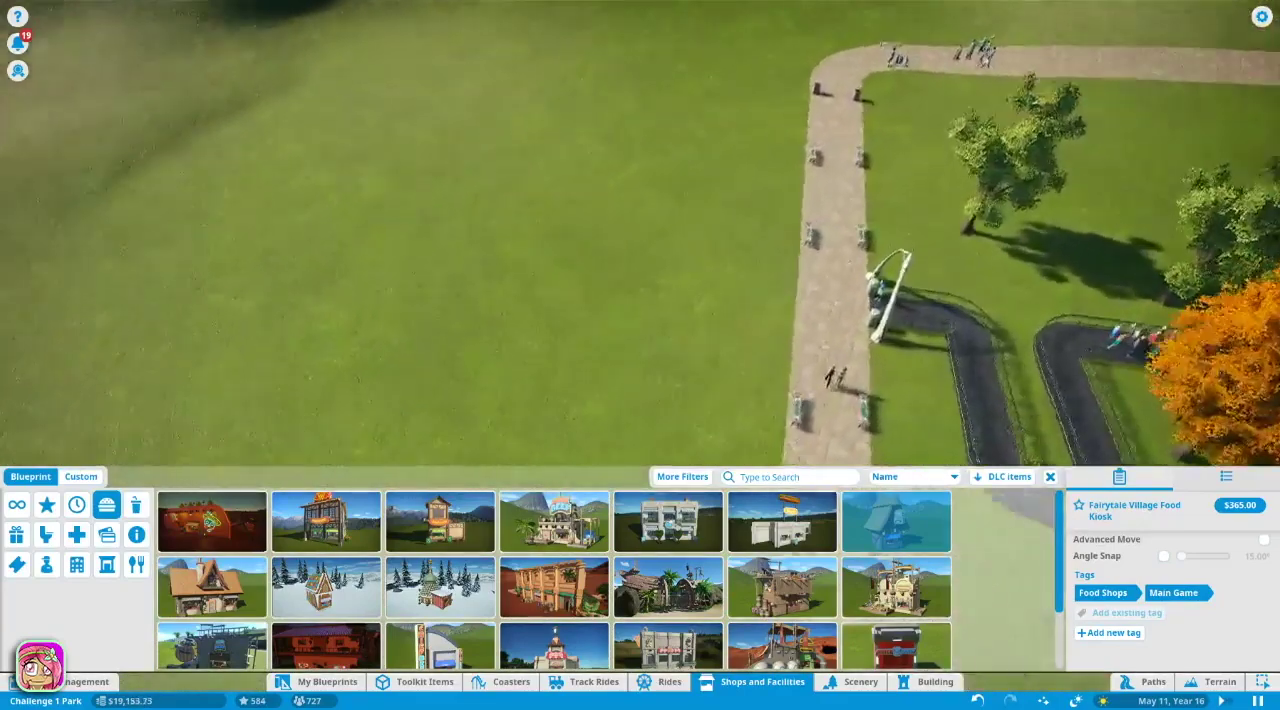
key(q)
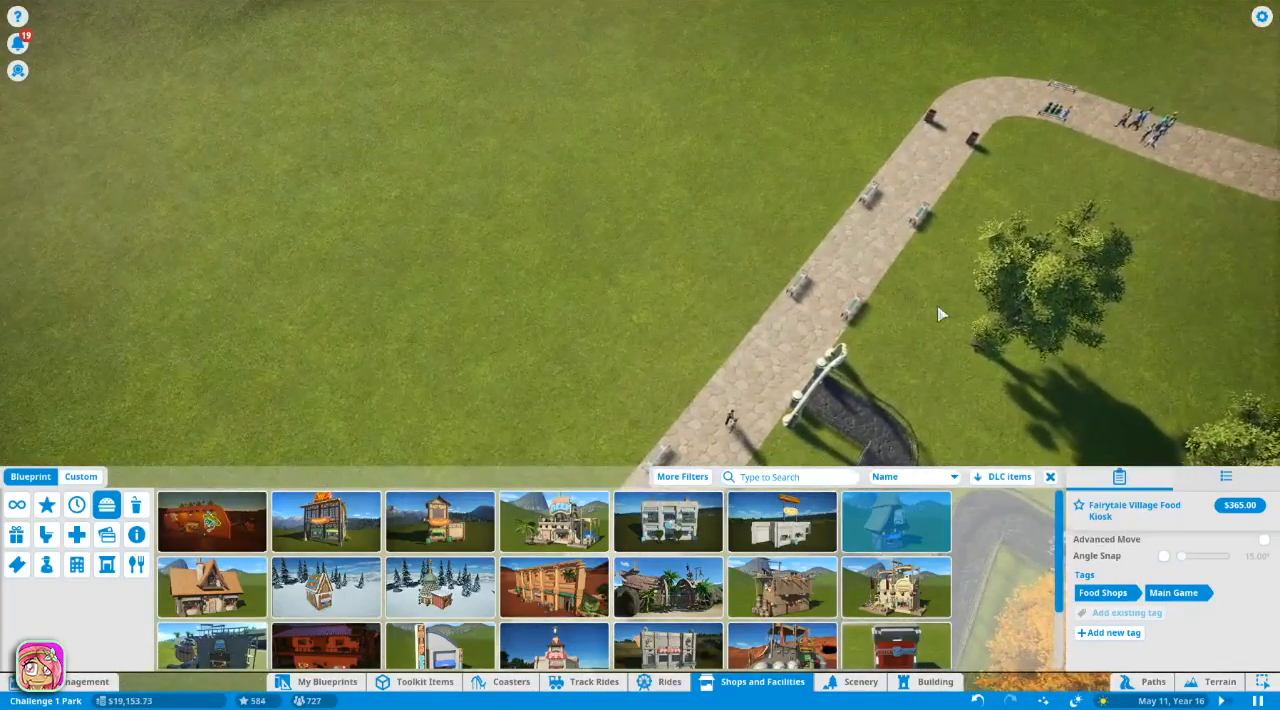
key(q)
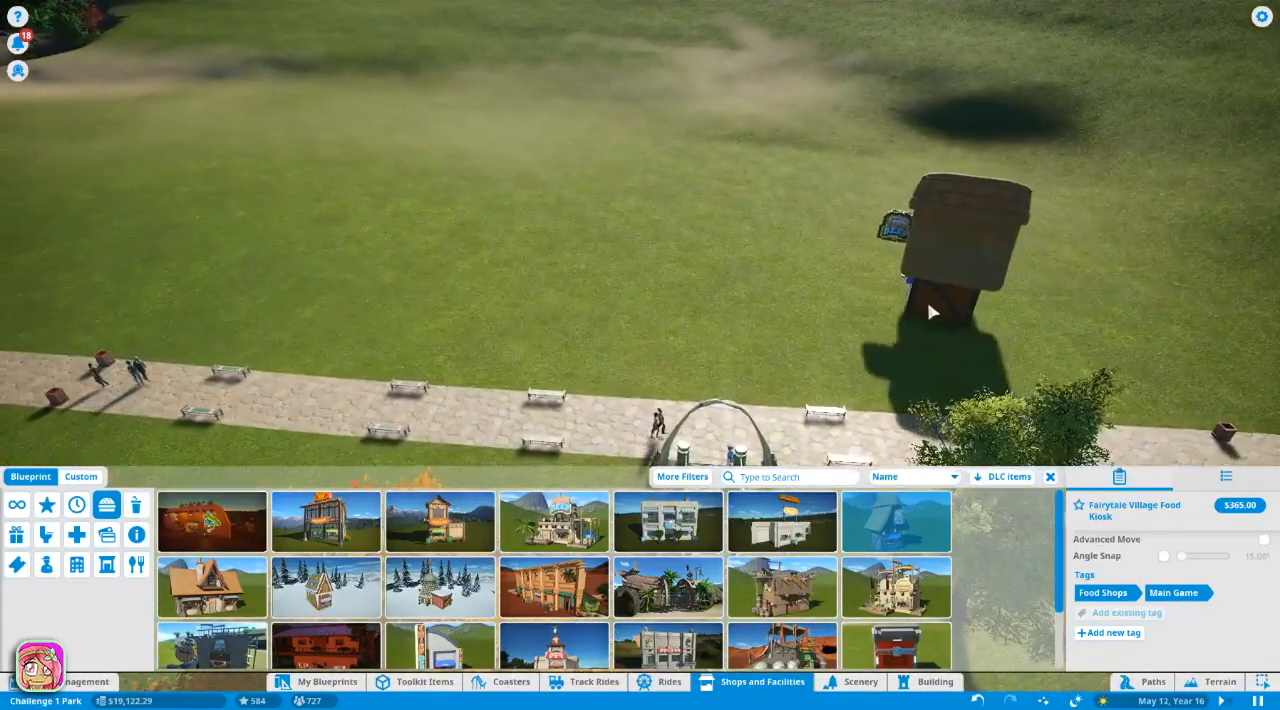
key(d)
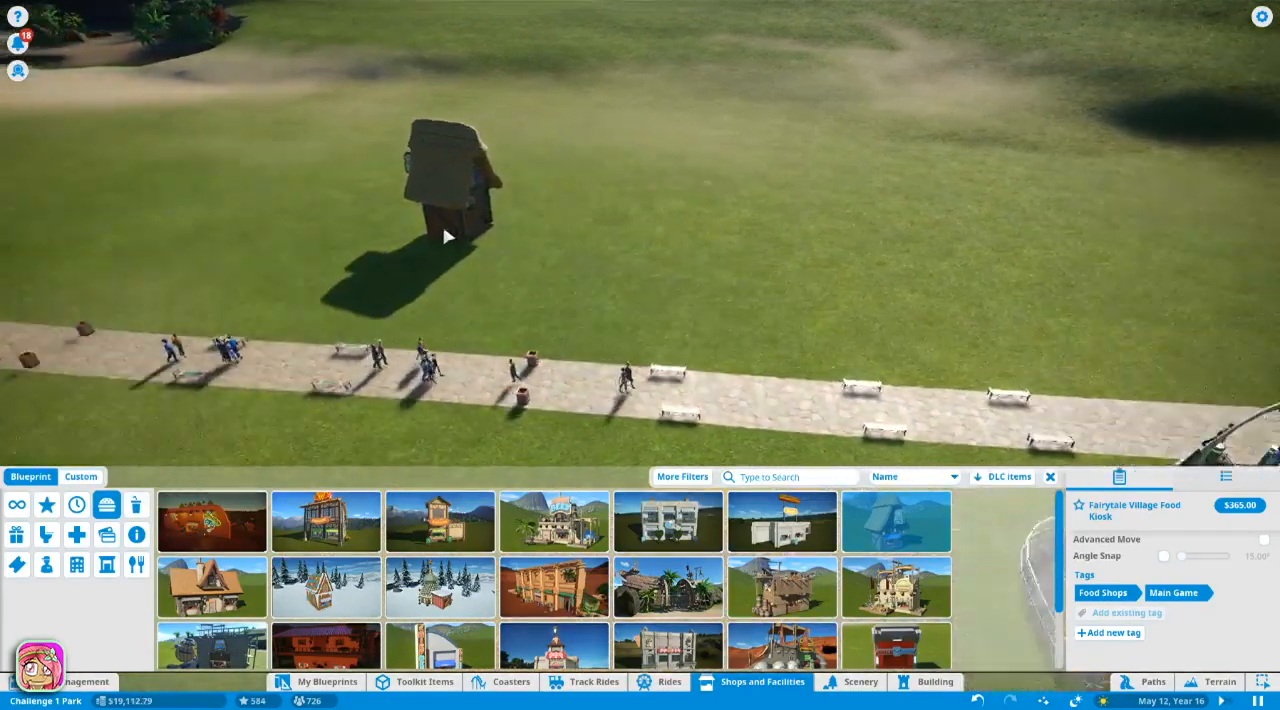
key(z)
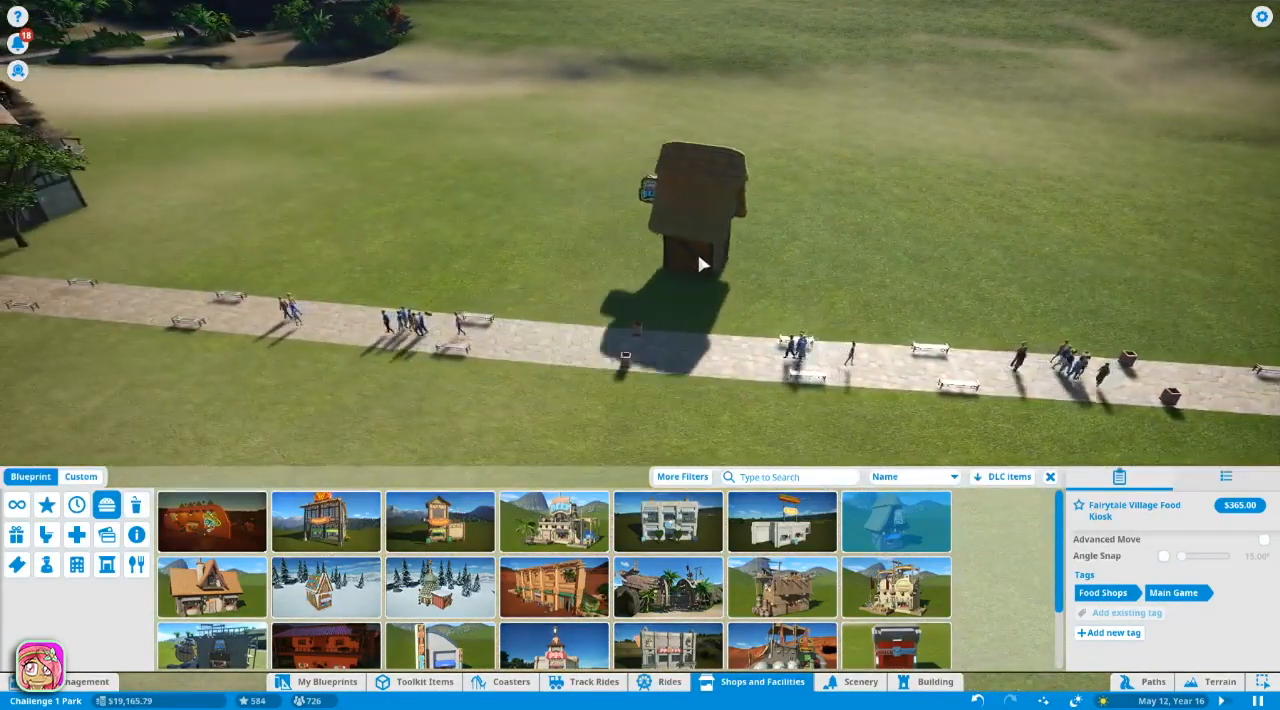
key(z)
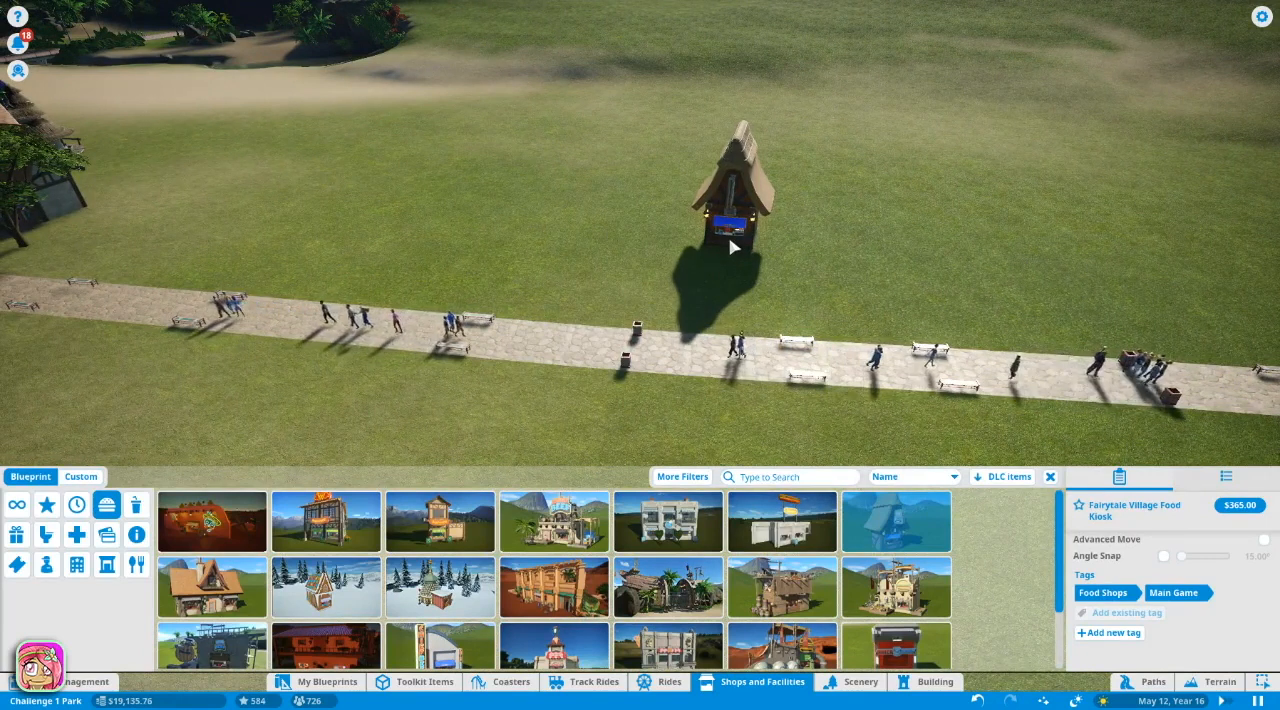
click(733, 247)
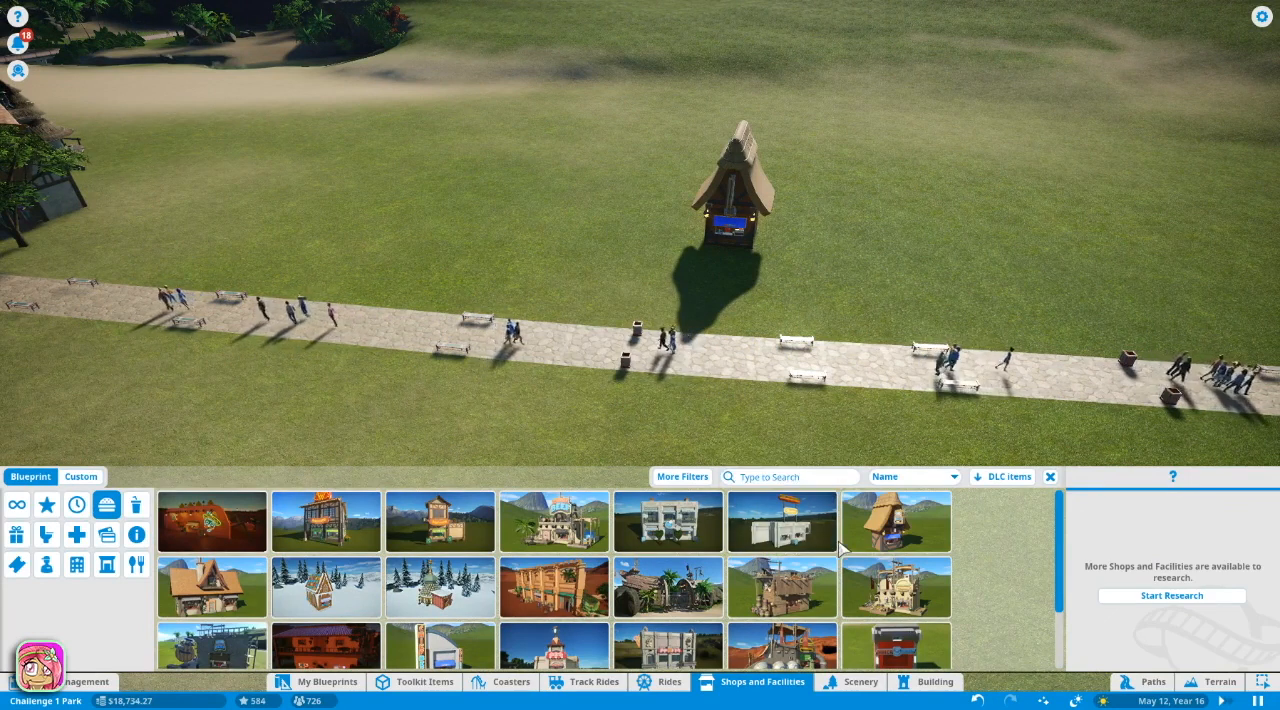
Place a second food kiosk beside the first, also facing the path, and select the left one
click(896, 521)
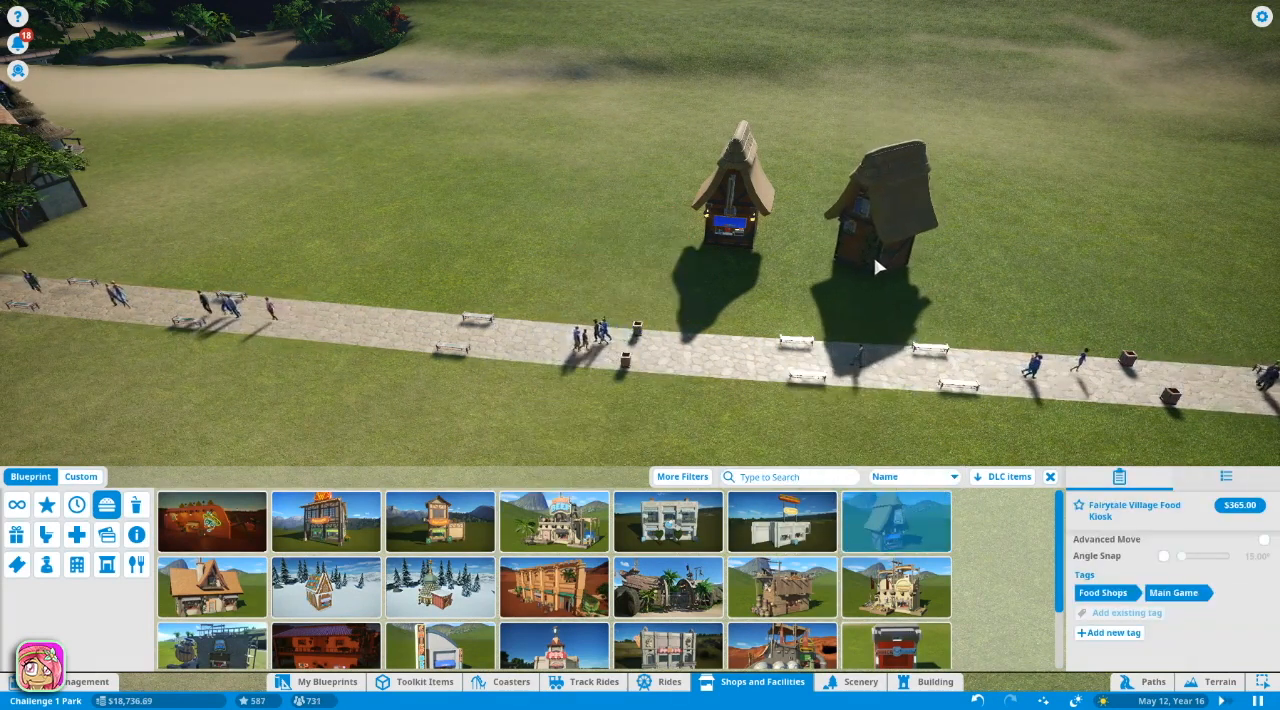
key(z)
key(z)
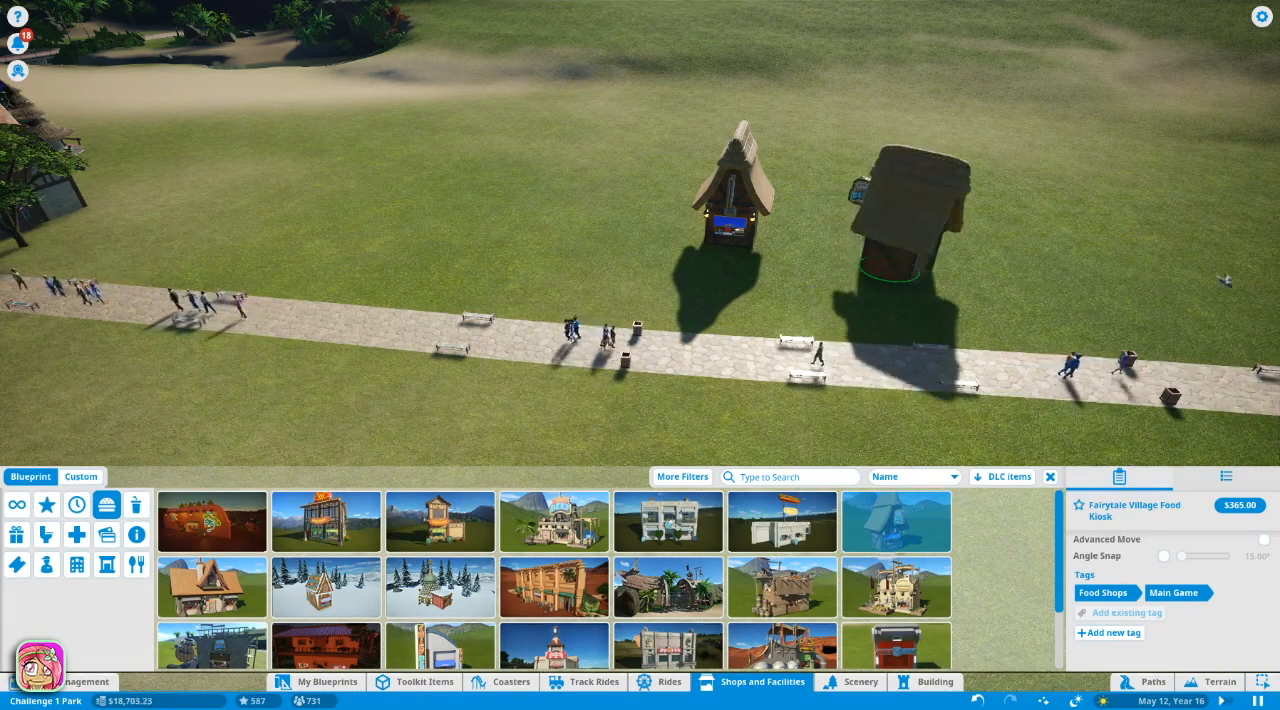
key(z)
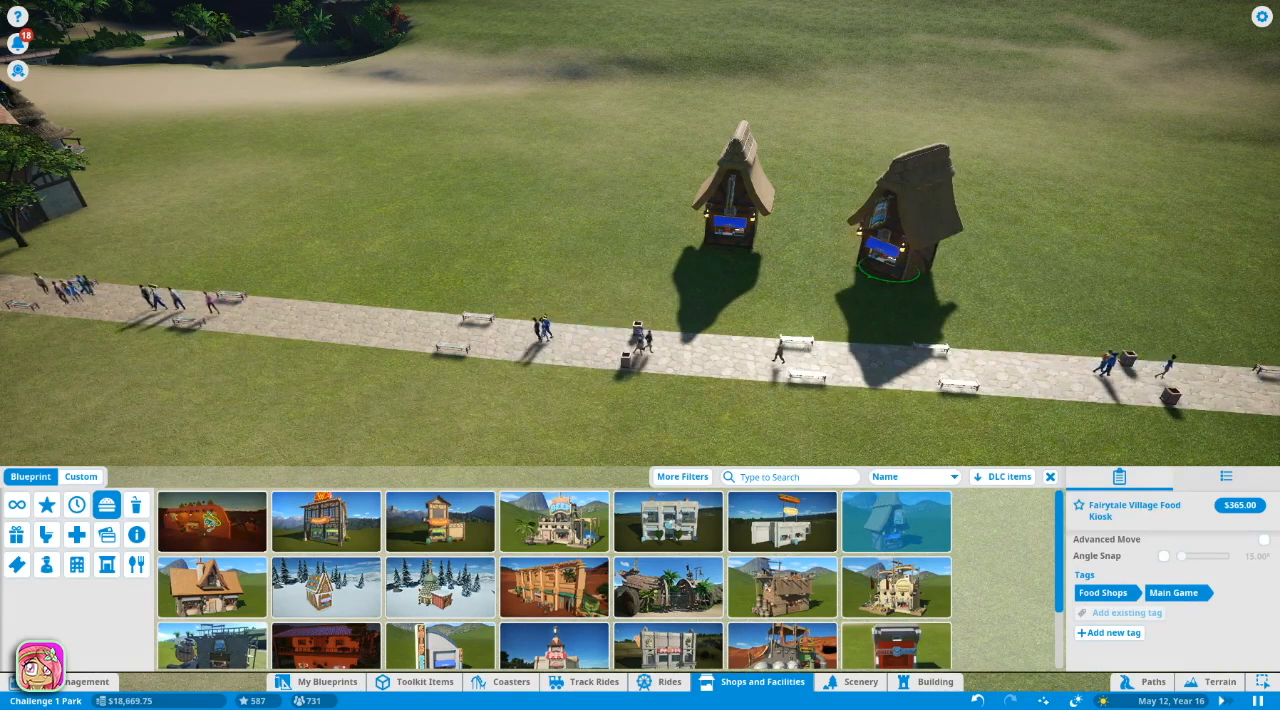
click(880, 255)
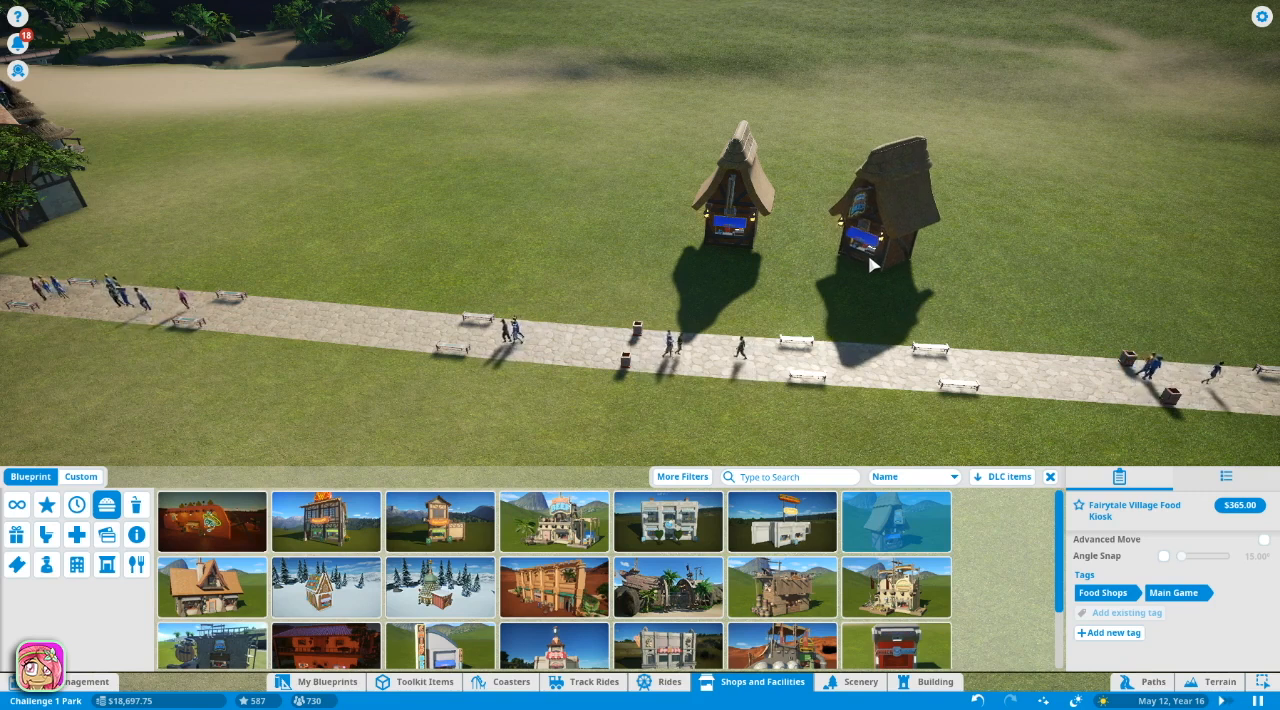
click(868, 200)
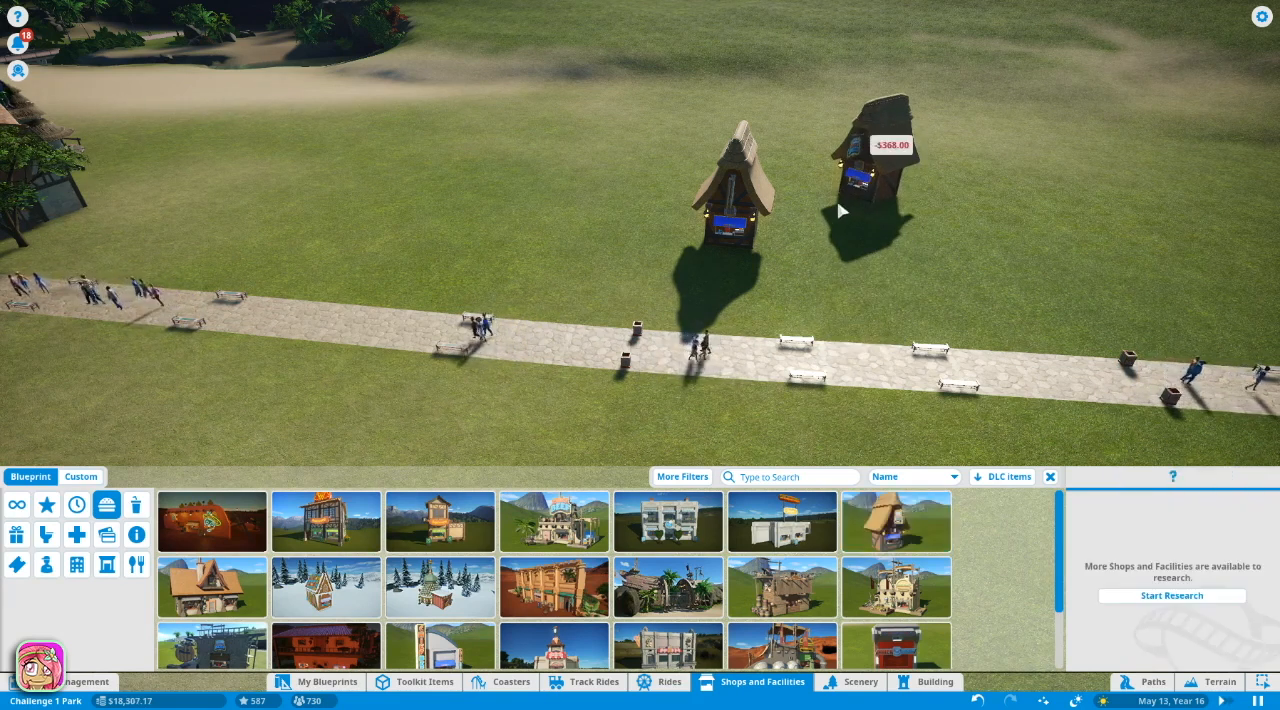
click(750, 215)
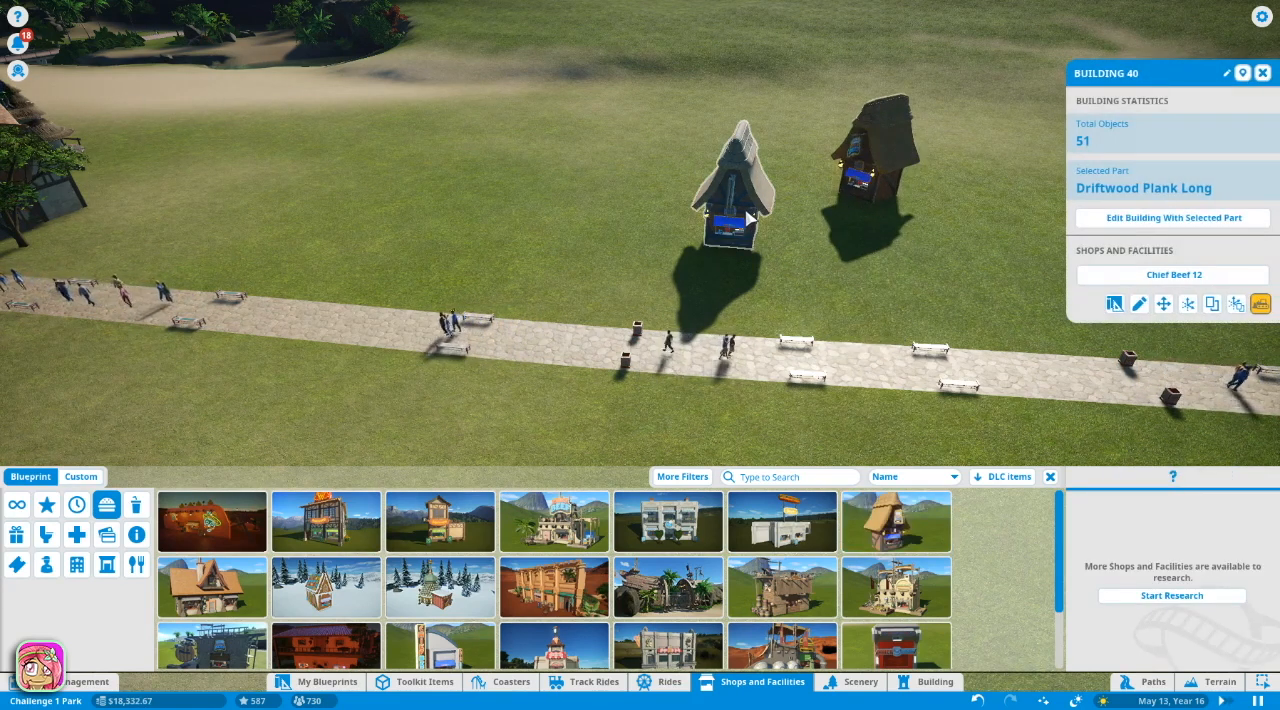
Move the left kiosk closer to its neighbour and show its Chief Beef 12 shop details
click(1163, 304)
drag(735, 210, 795, 182)
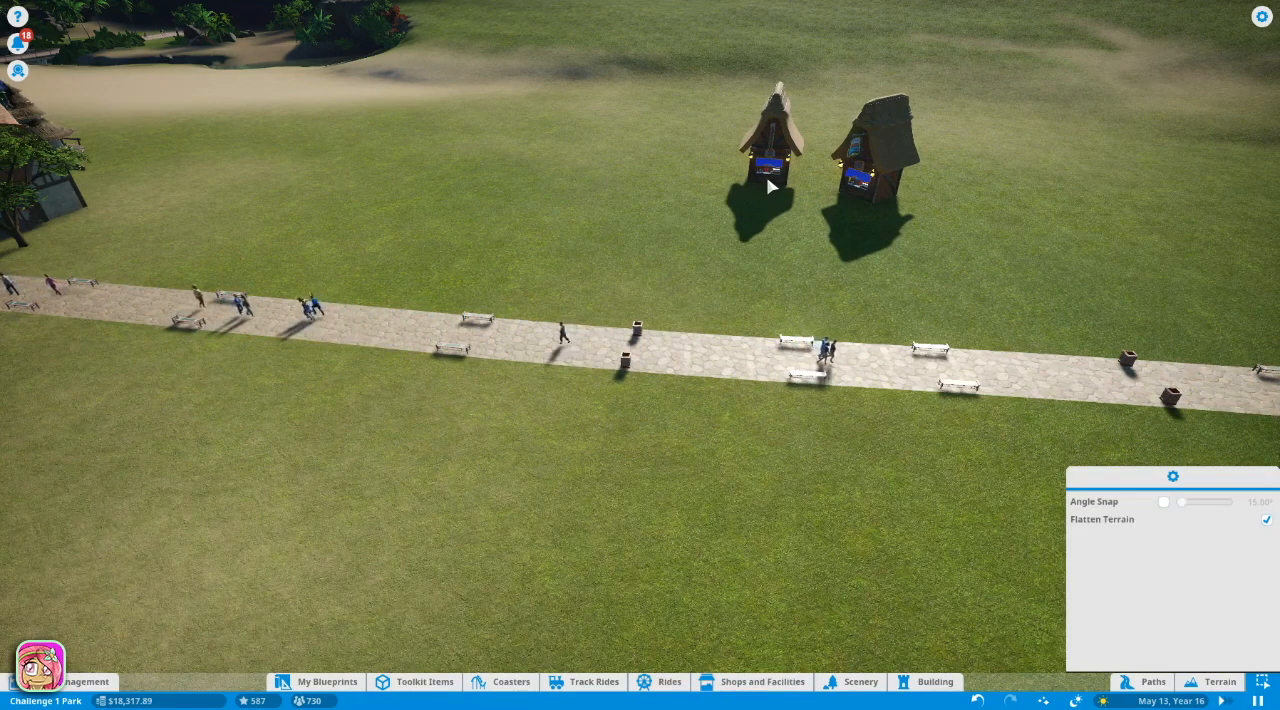
click(770, 185)
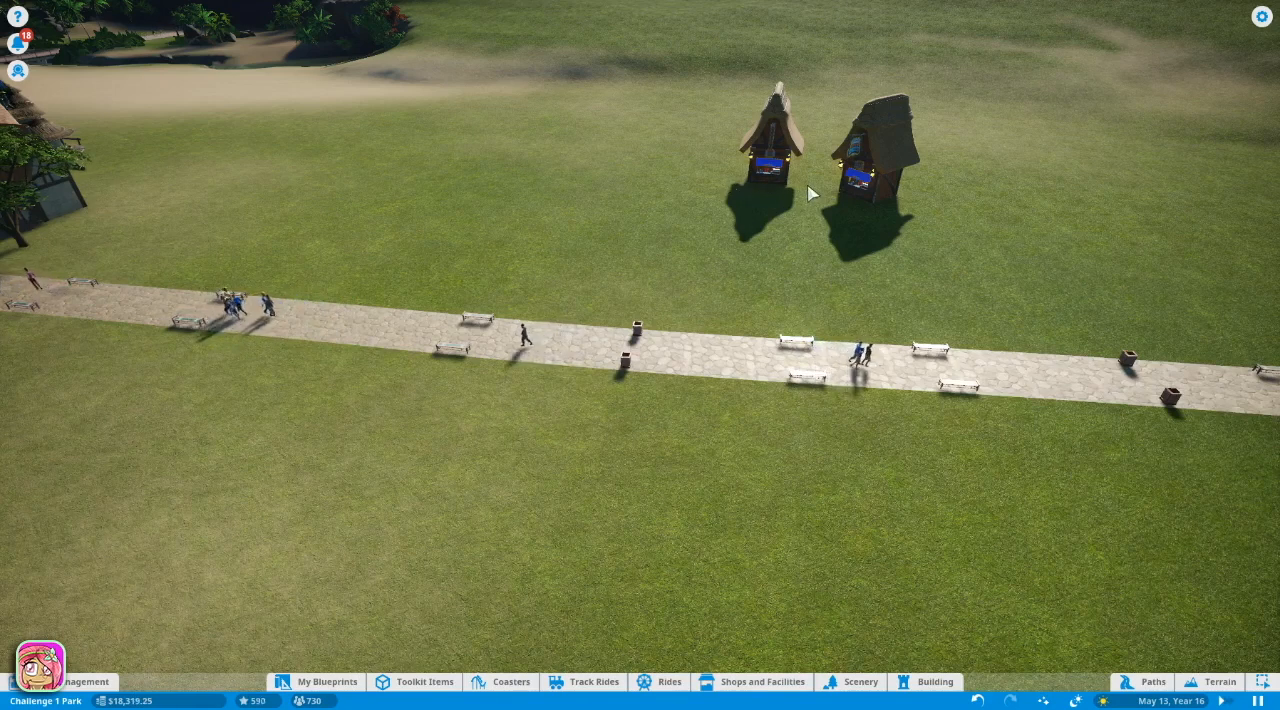
click(780, 175)
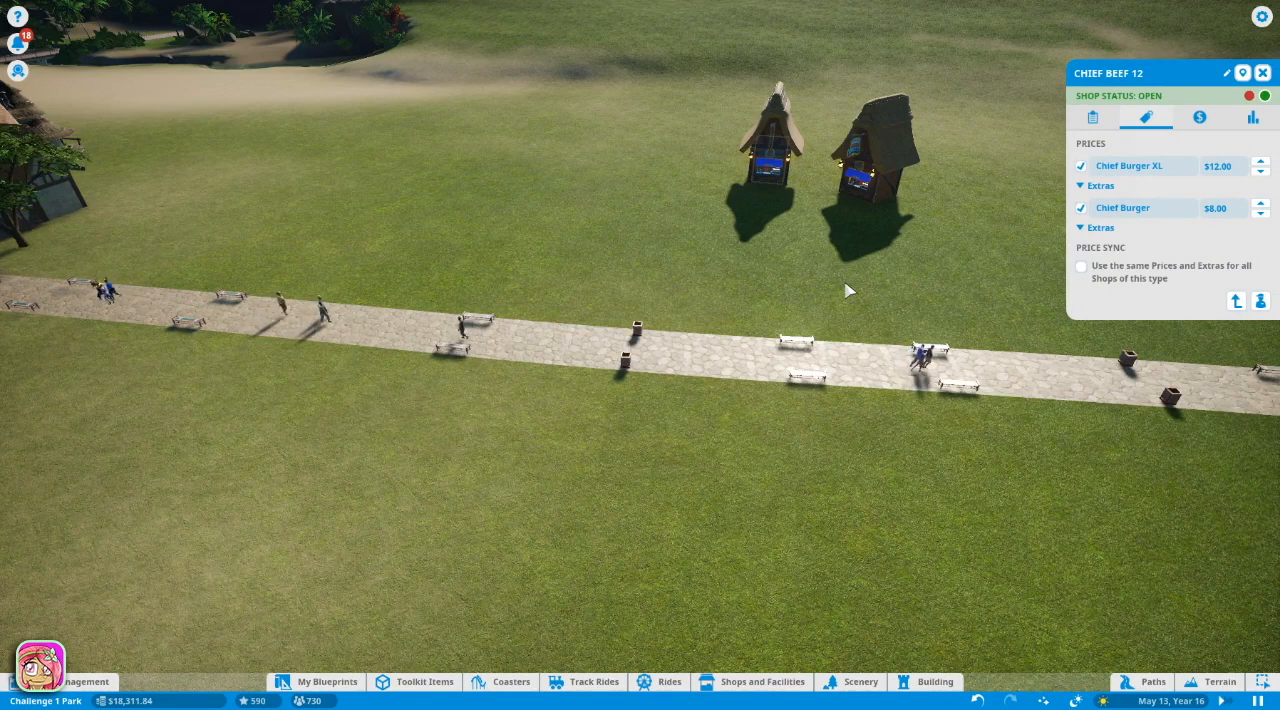
click(920, 681)
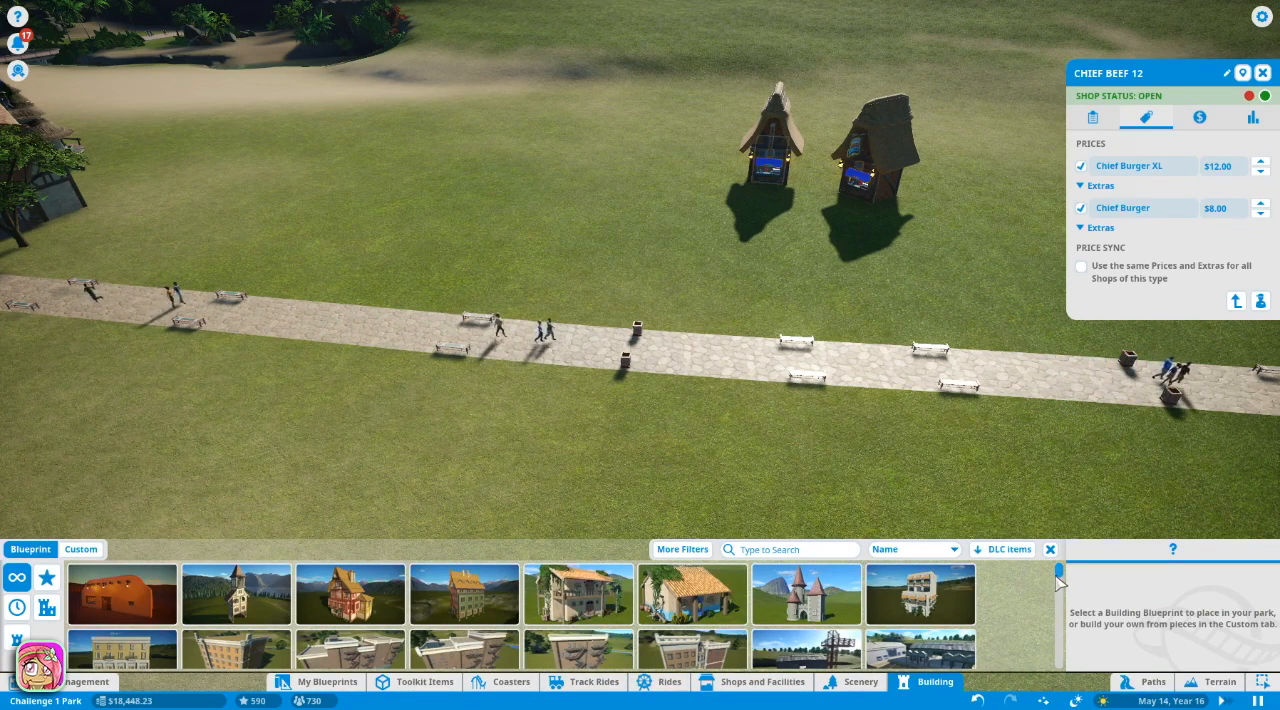
scroll(1060, 580, down, 2)
scroll(1050, 588, down, 2)
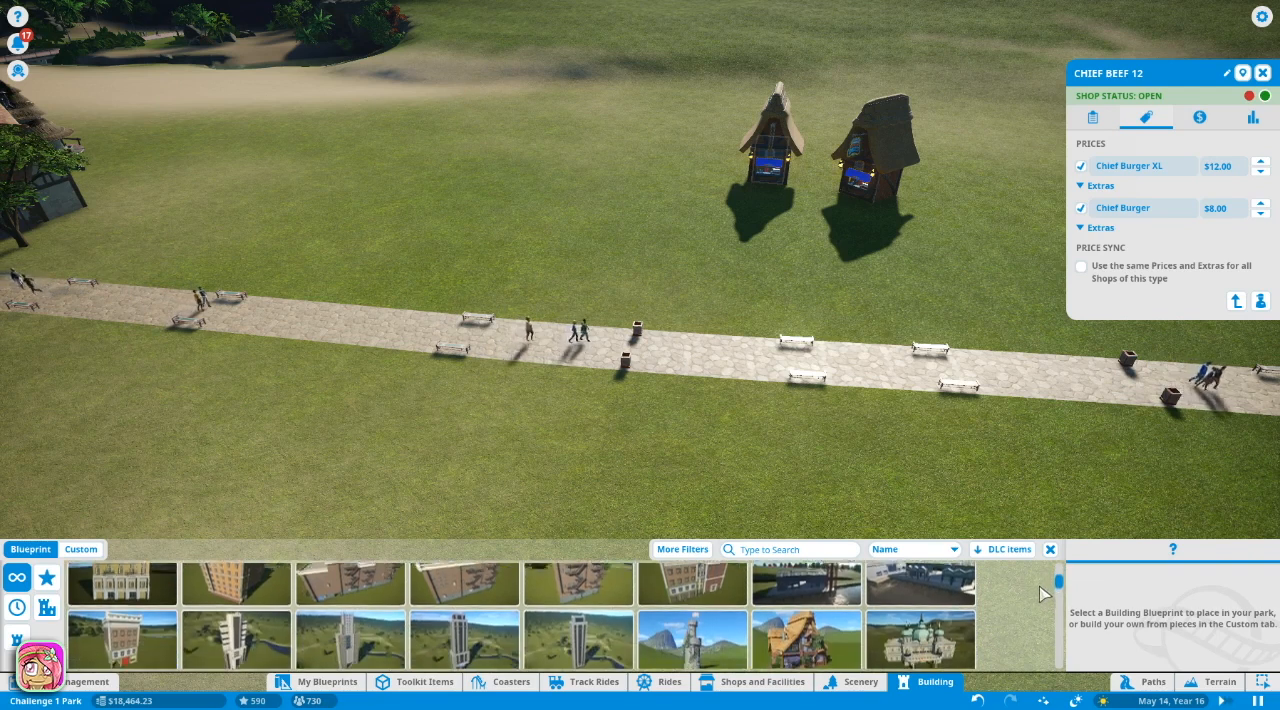
scroll(1045, 593, down, 2)
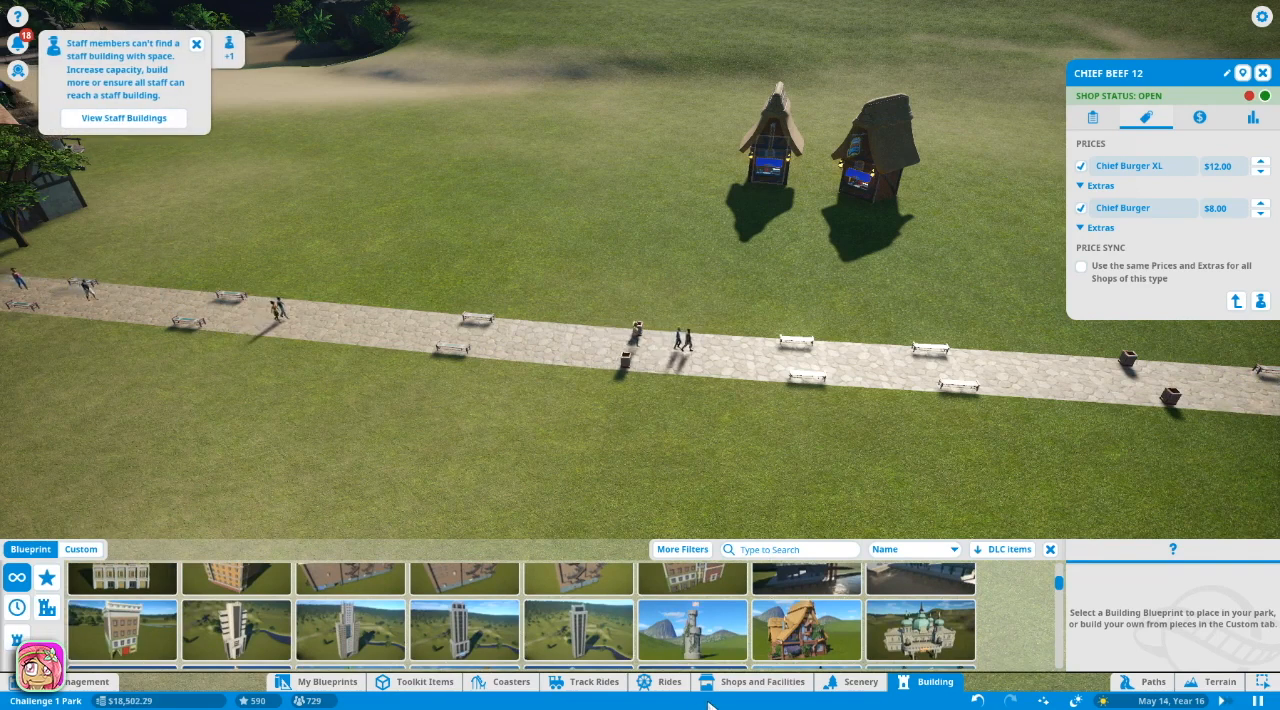
Place a third Fairytale Village Food Kiosk left of the other two, rotated to match
click(750, 682)
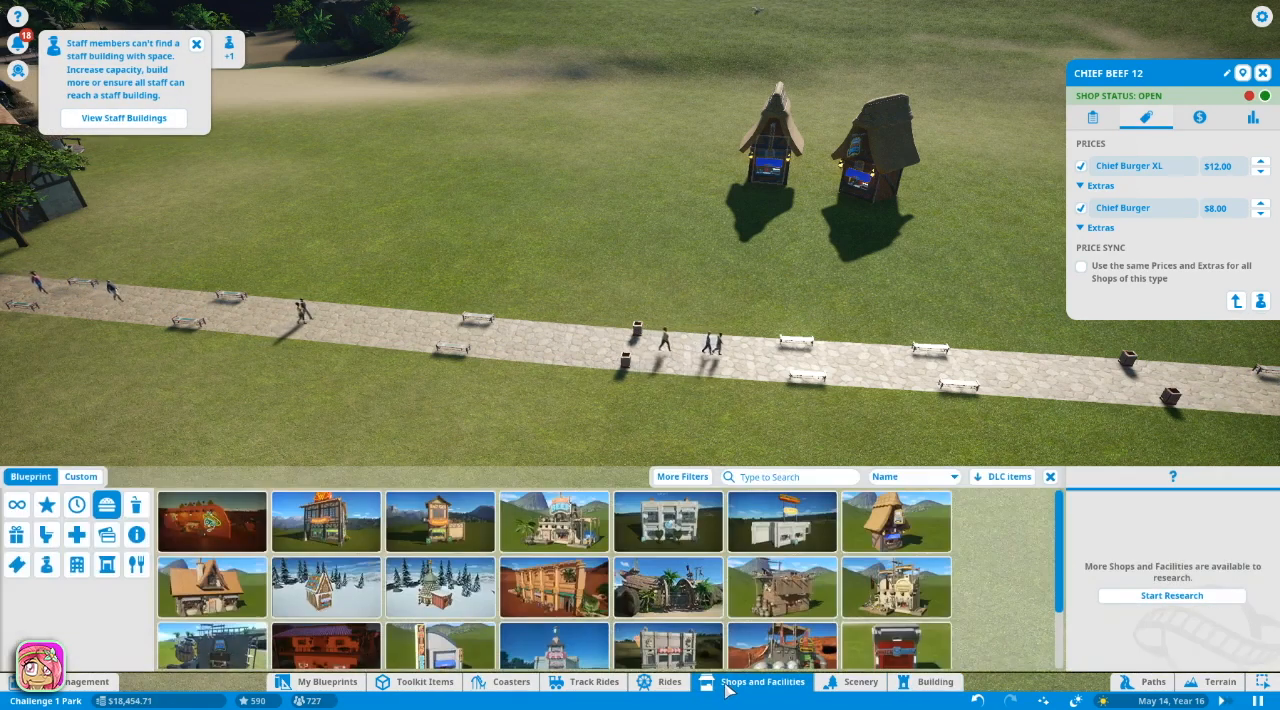
click(896, 521)
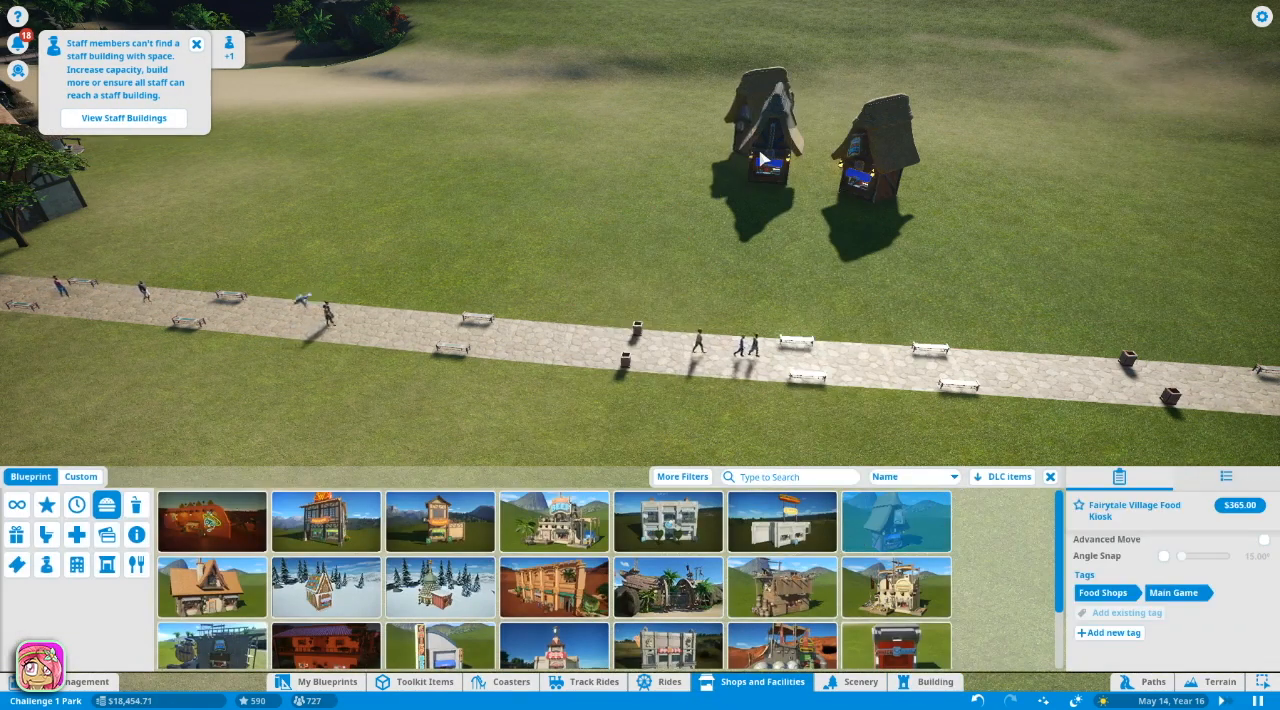
key(z)
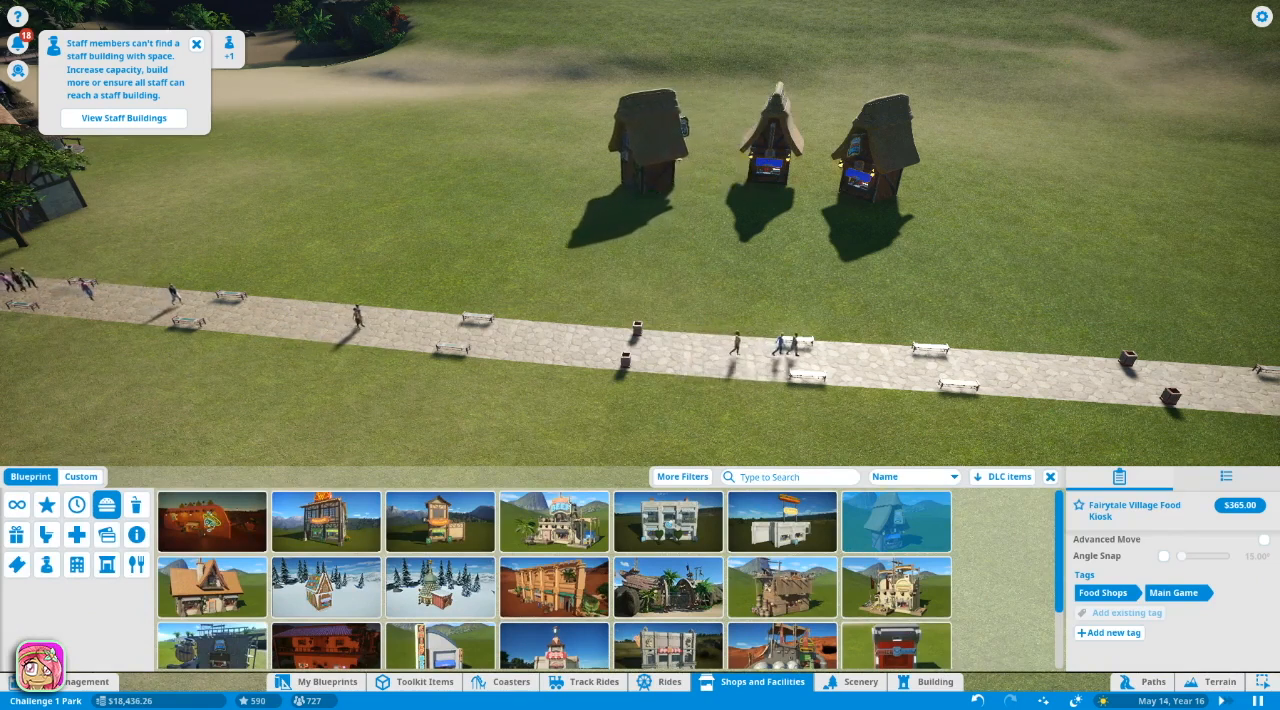
key(z)
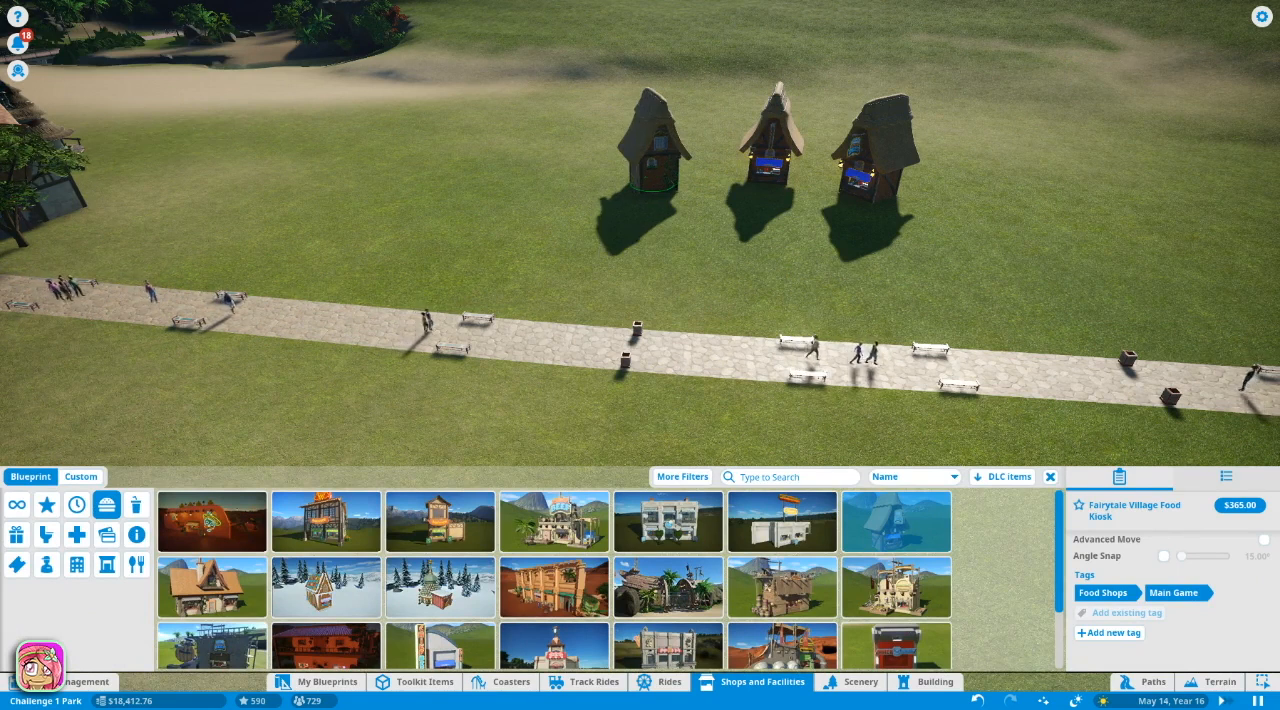
click(668, 190)
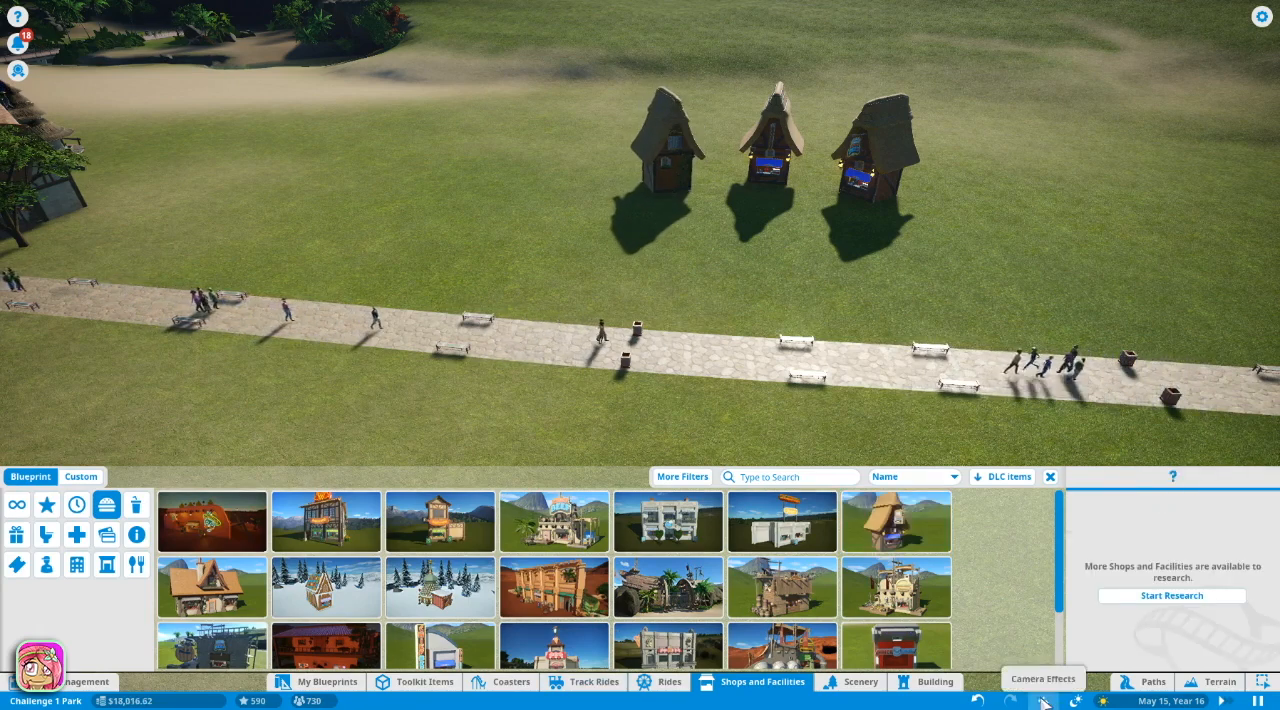
Build a curving asphalt path from the right kiosk's entrance onto the main stone path
click(1140, 681)
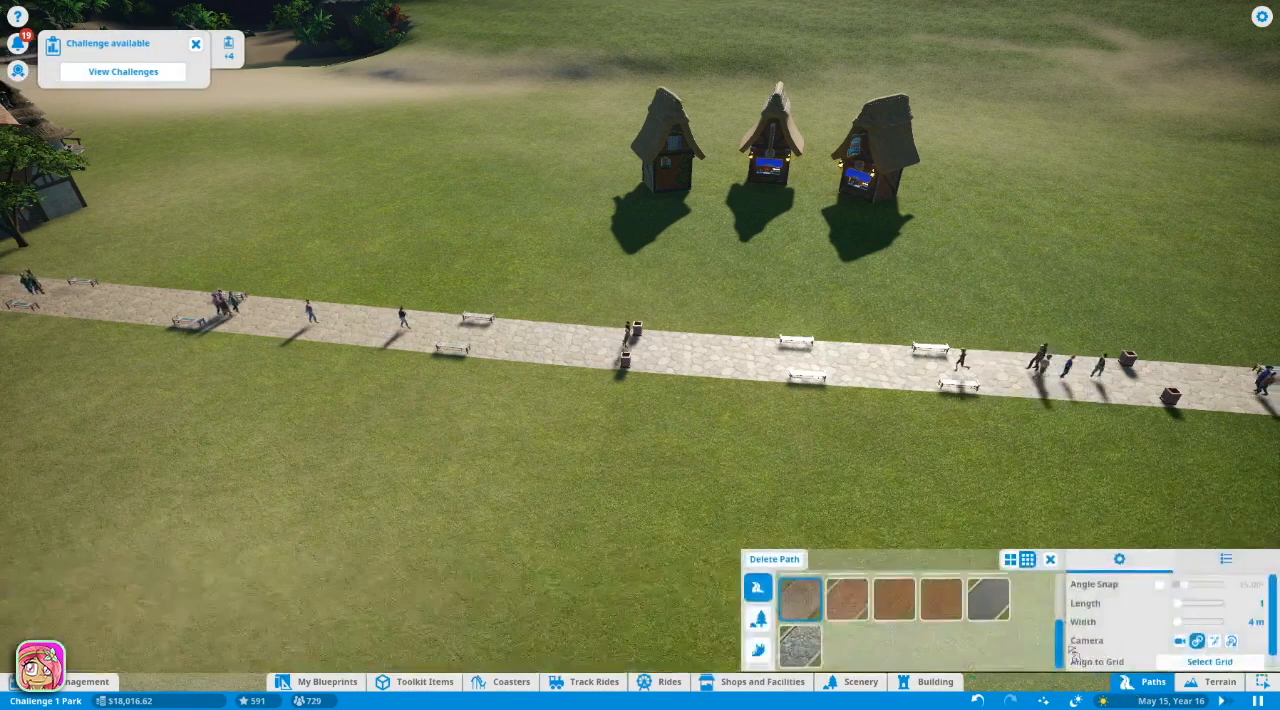
click(995, 622)
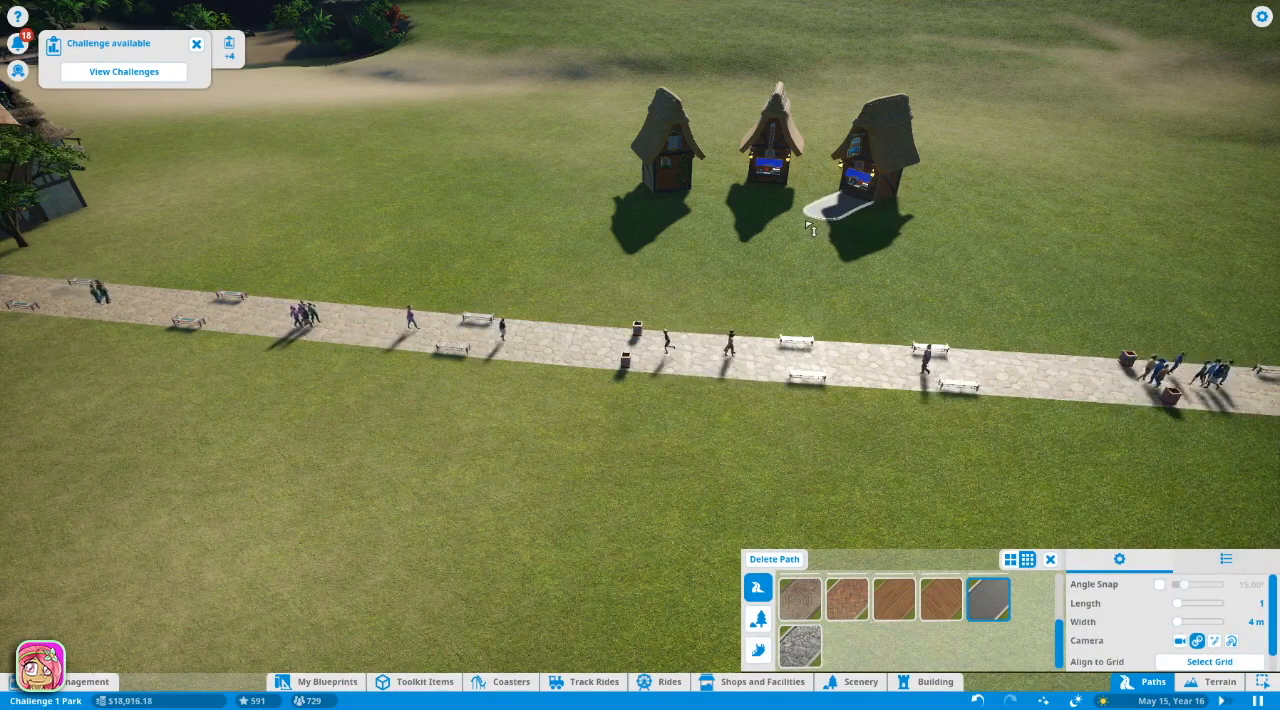
scroll(810, 228, down, 2)
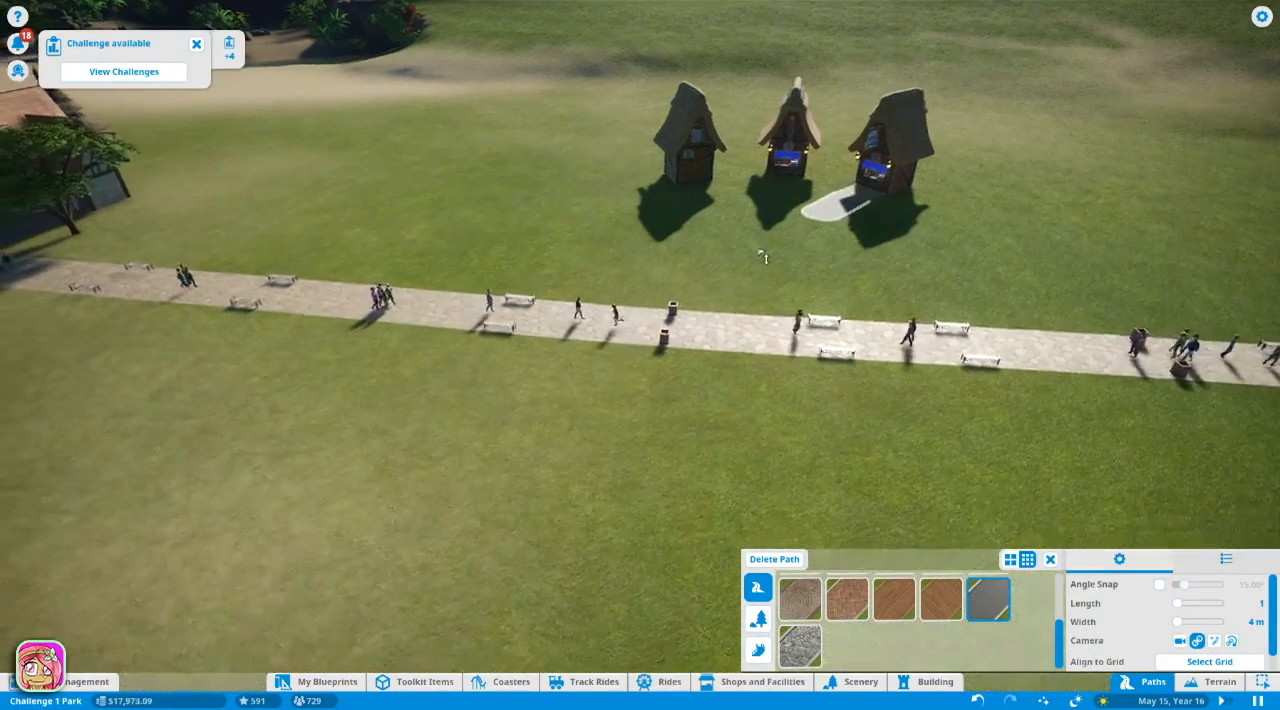
scroll(763, 257, down, 1)
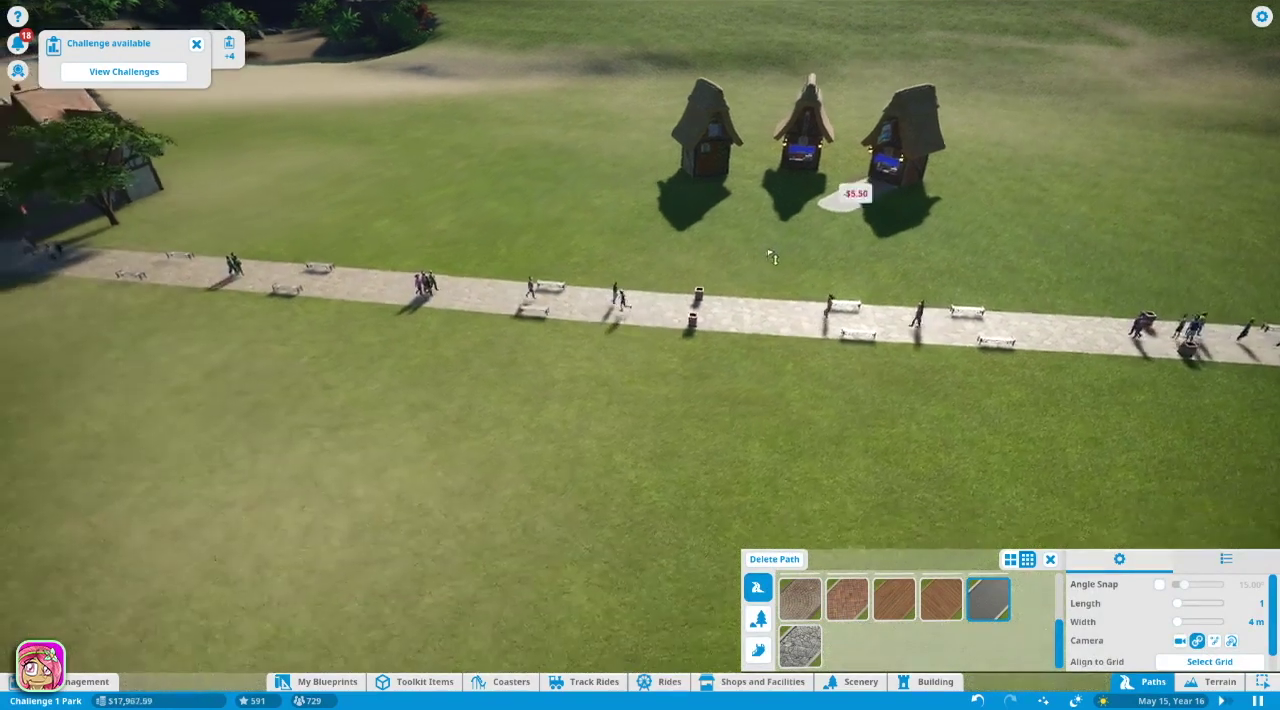
click(828, 228)
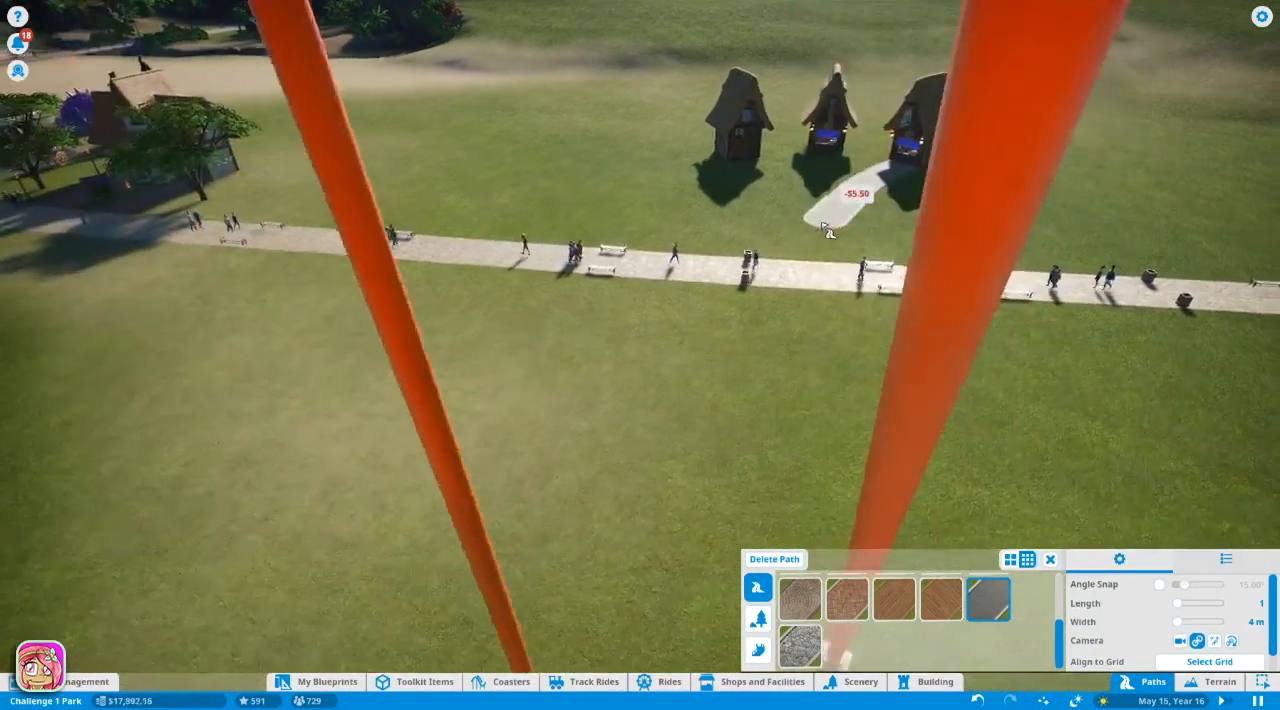
key(q)
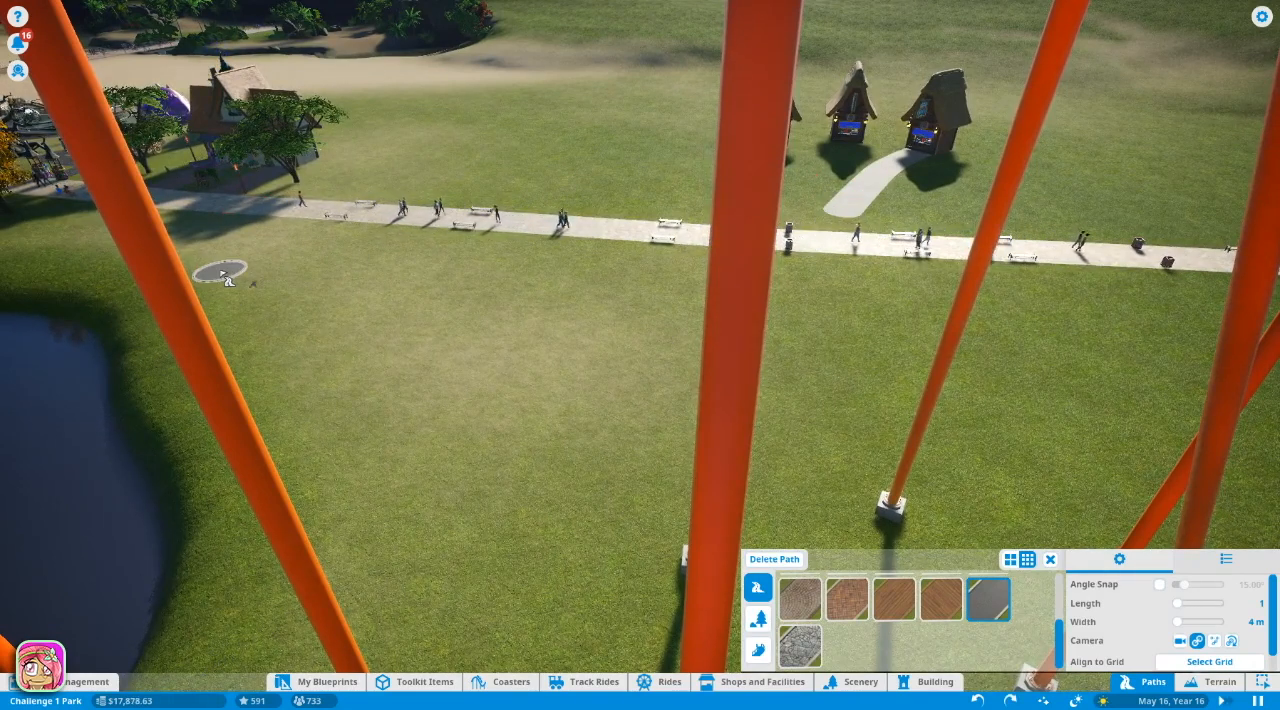
scroll(227, 276, up, 5)
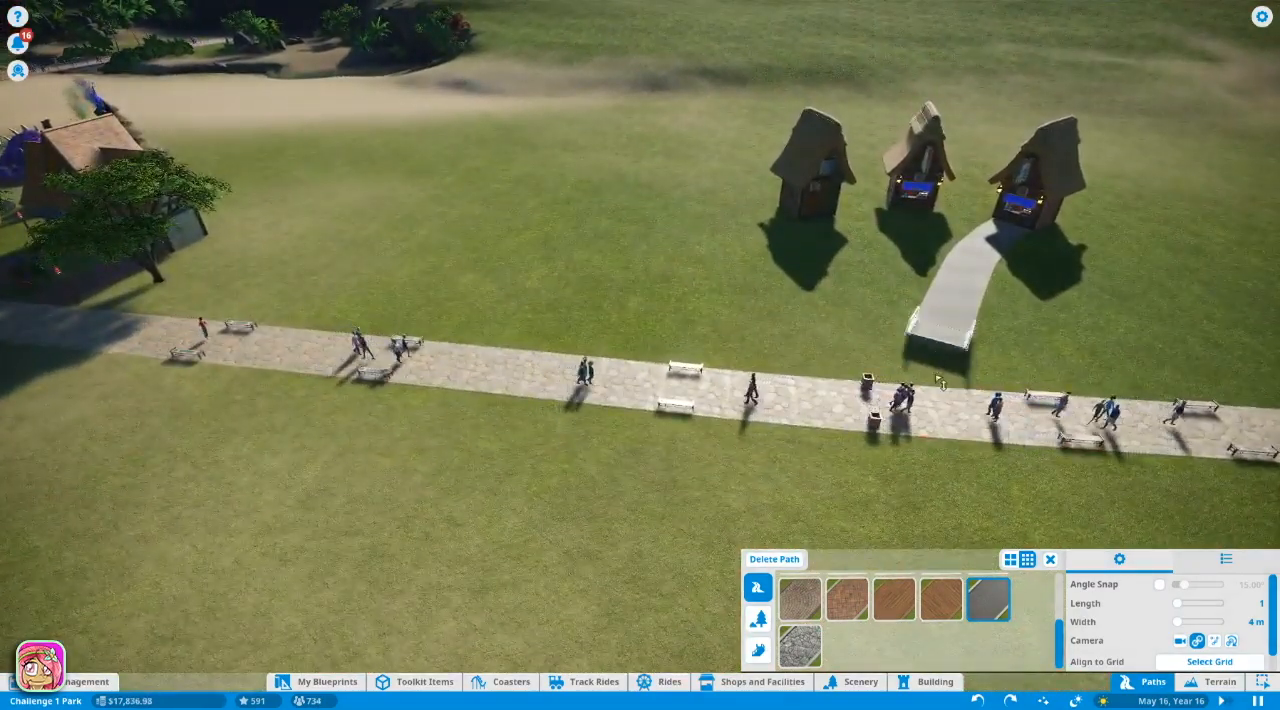
click(940, 385)
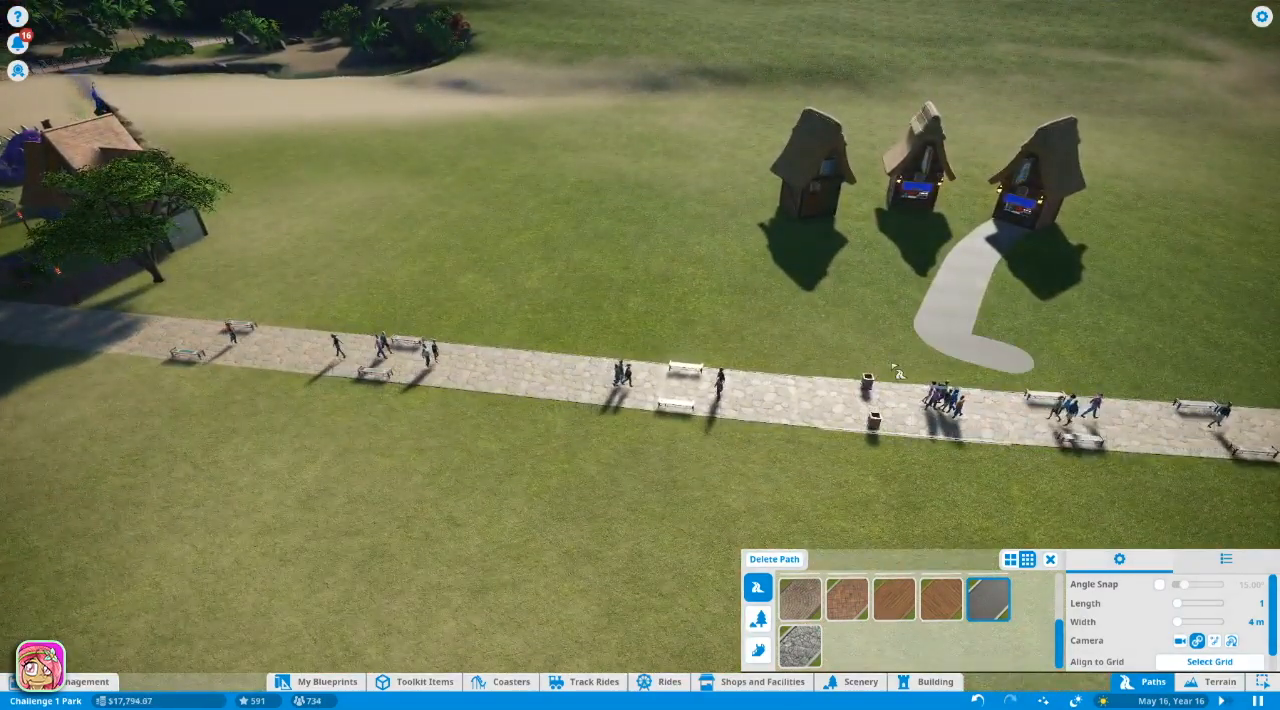
scroll(958, 354, up, 1)
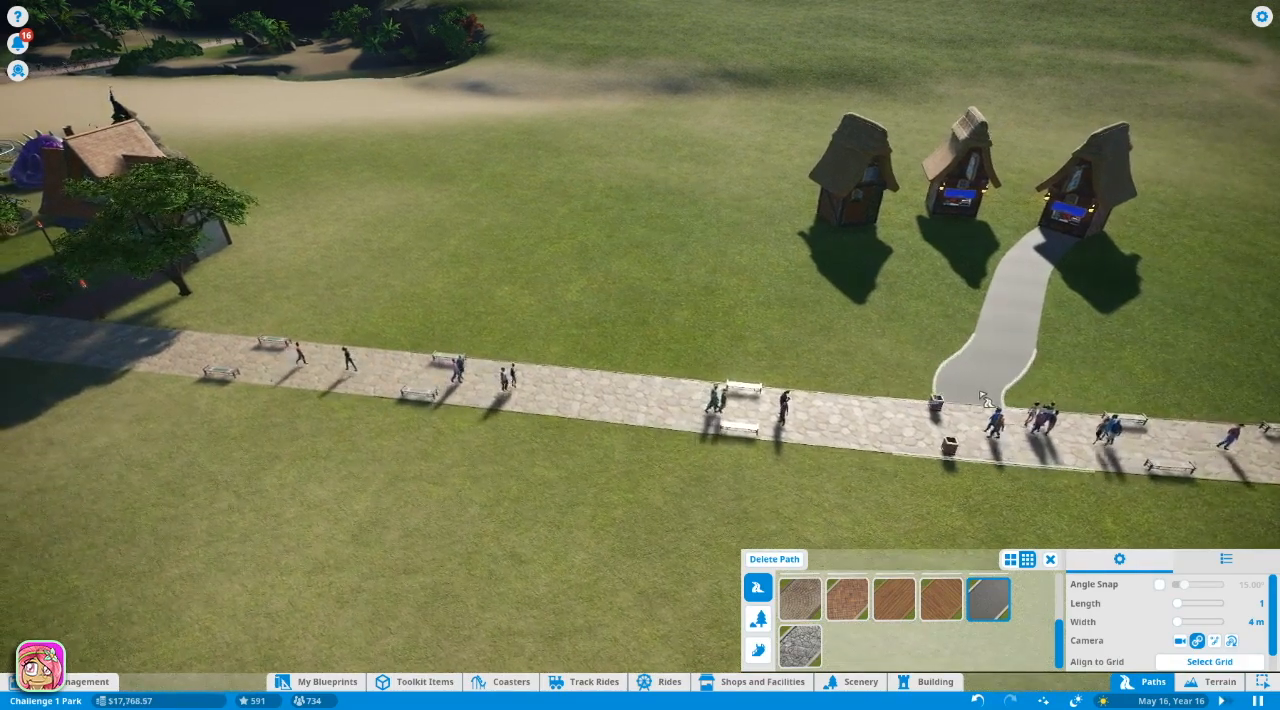
click(1001, 421)
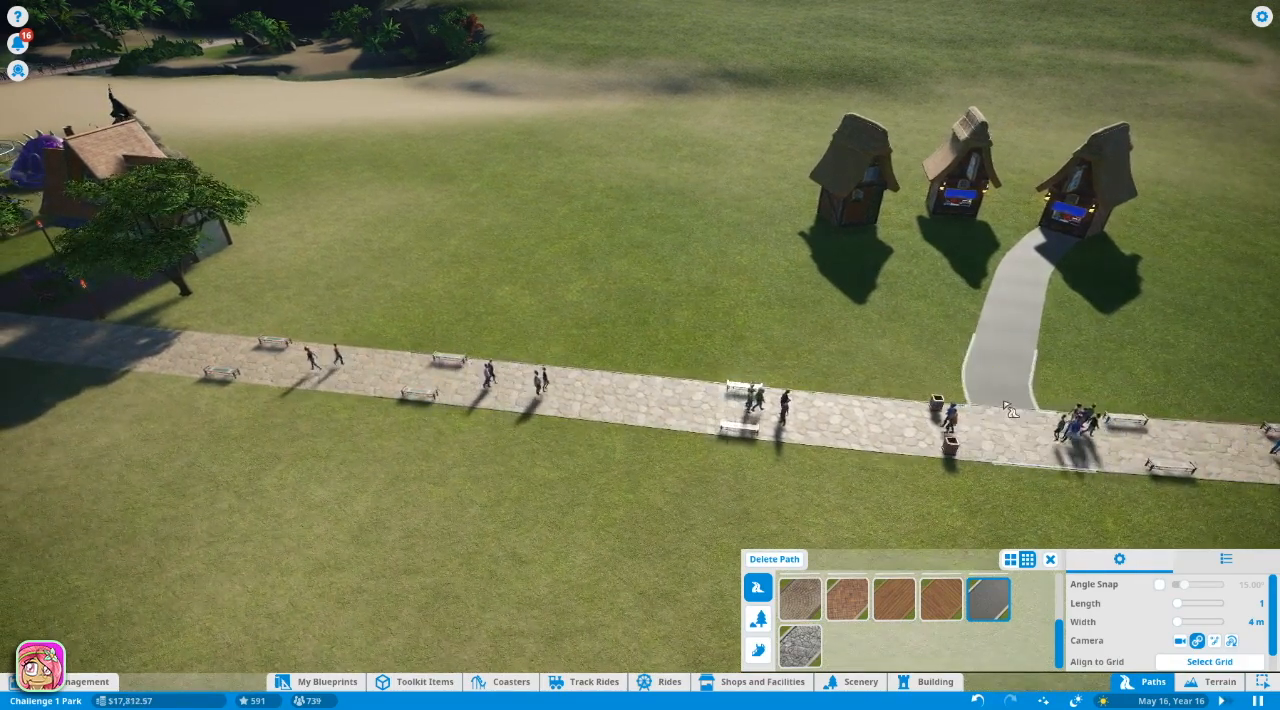
scroll(1008, 408, down, 1)
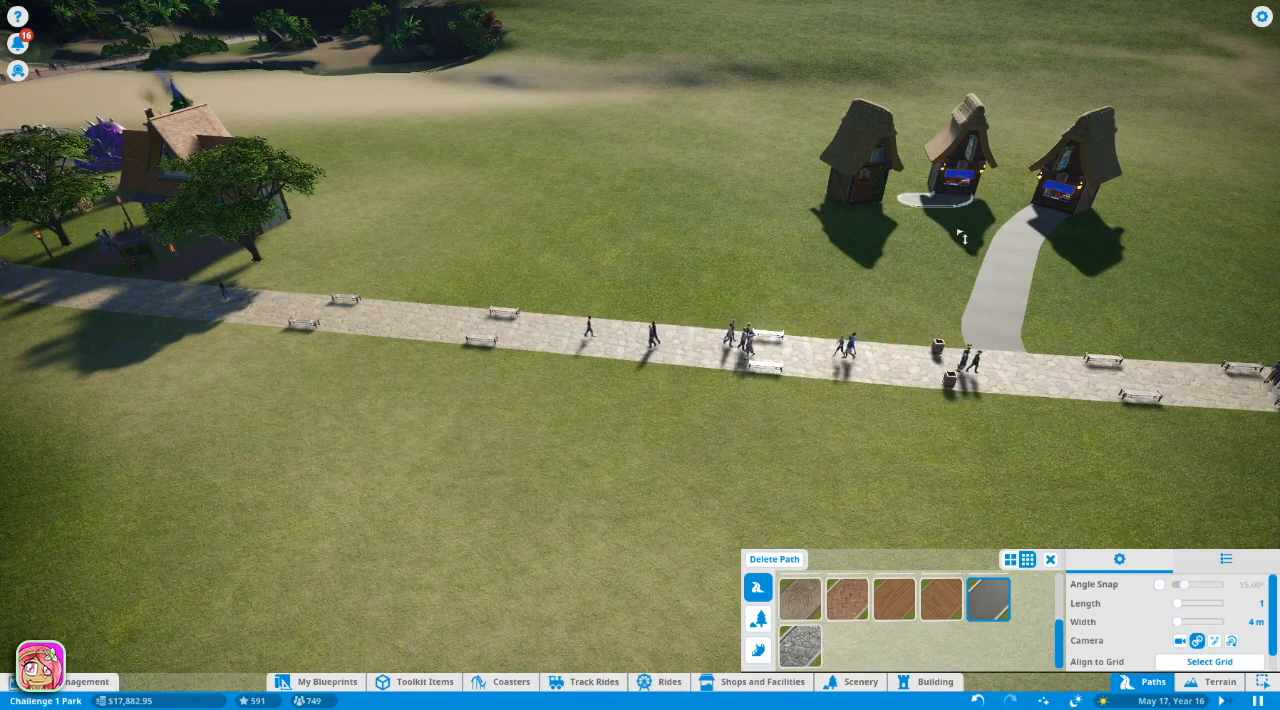
scroll(960, 236, up, 5)
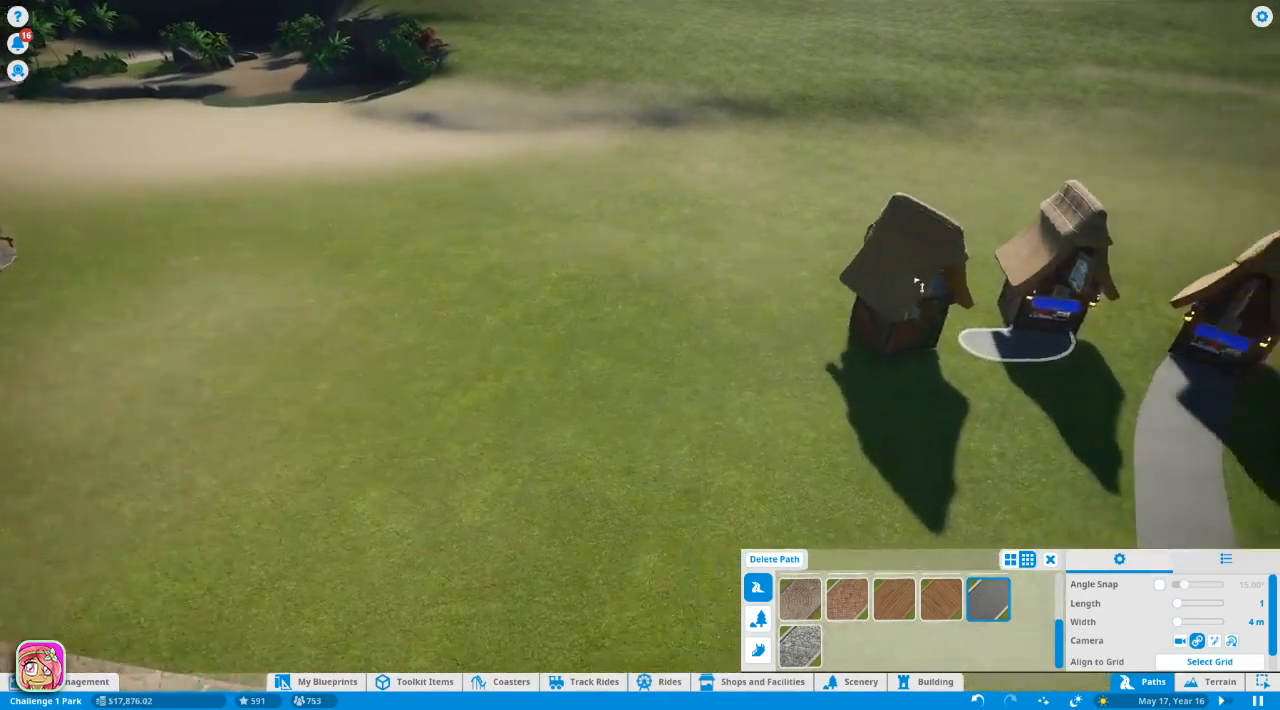
Clear the stray and misplaced path pieces at the middle kiosk's entrance
drag(917, 285, 888, 382)
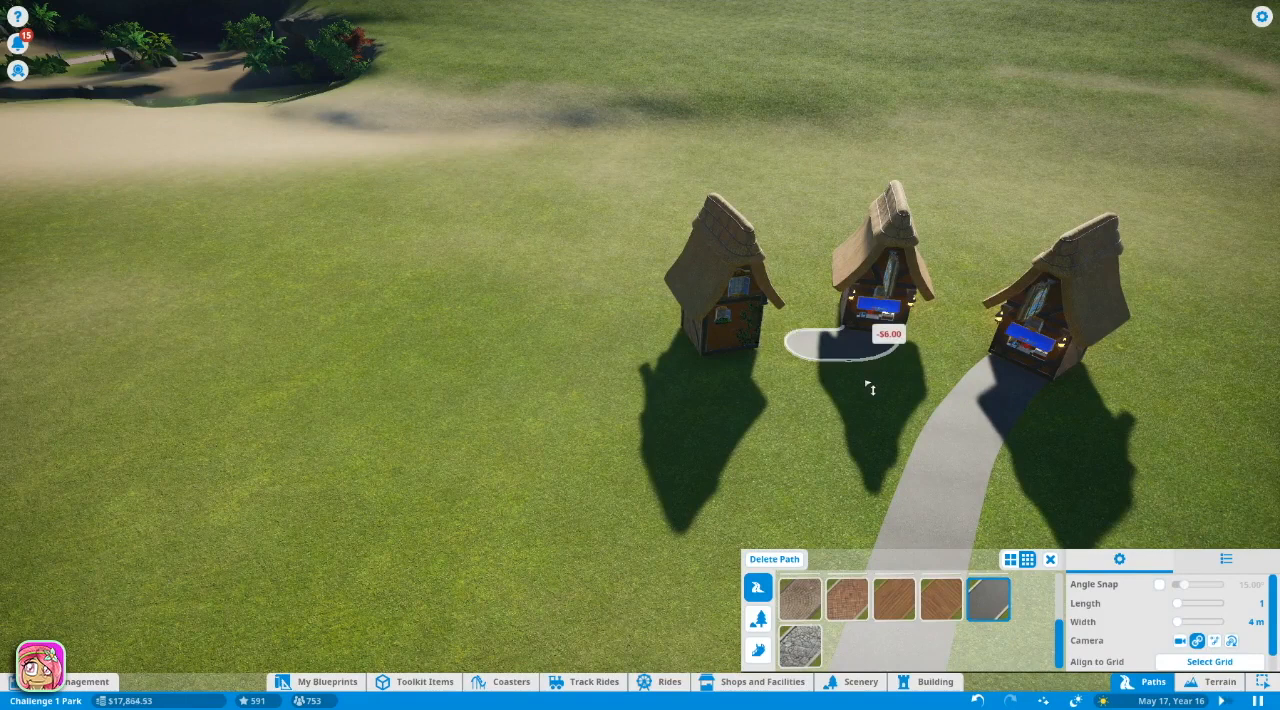
right_click(850, 345)
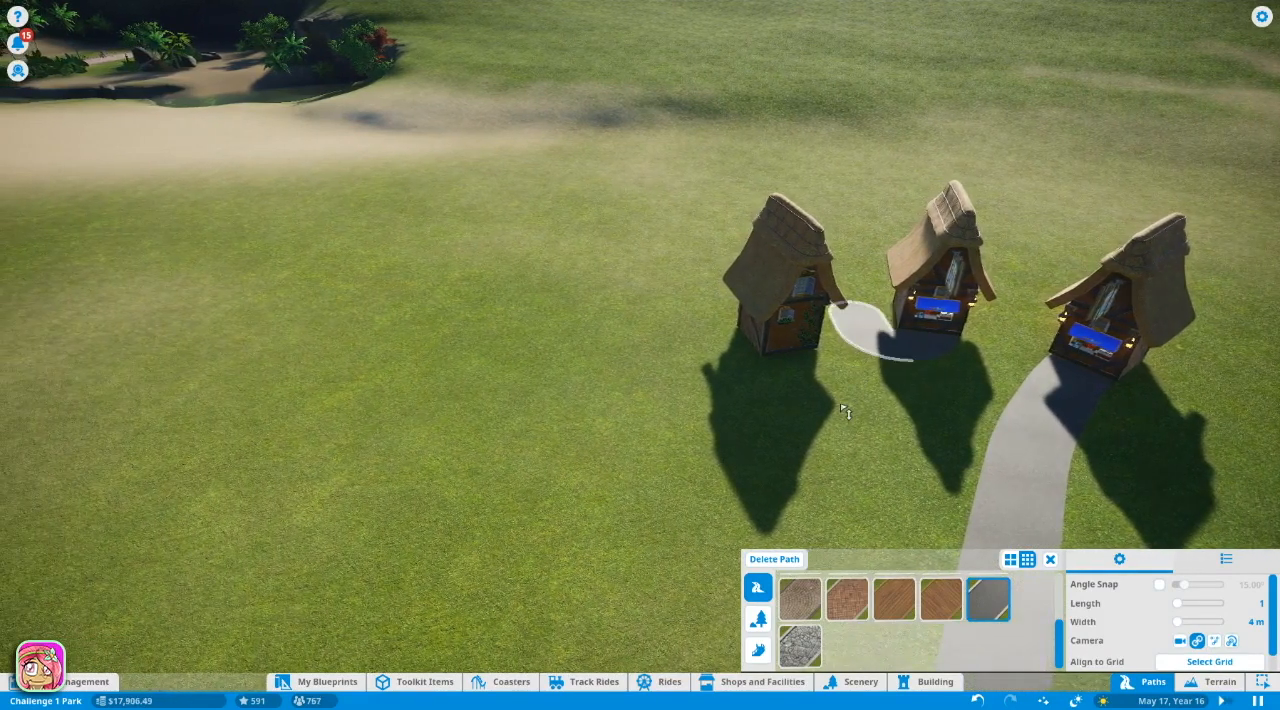
scroll(845, 412, up, 2)
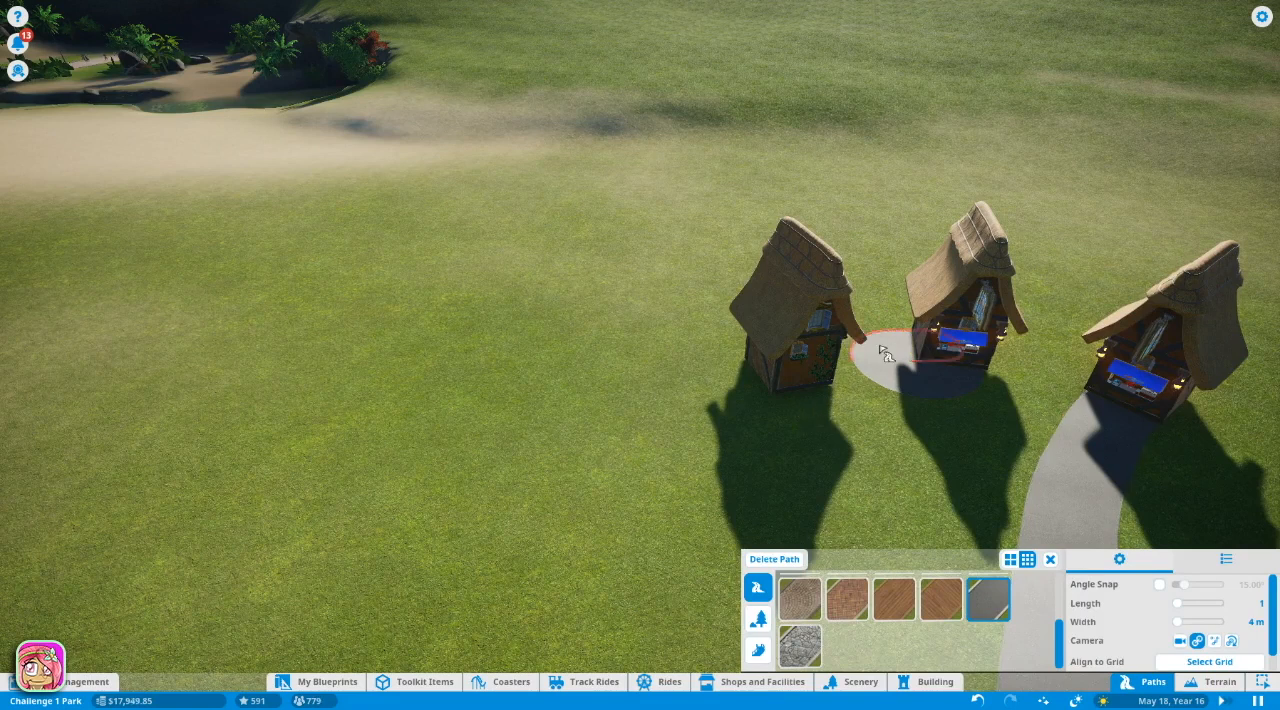
scroll(884, 352, down, 2)
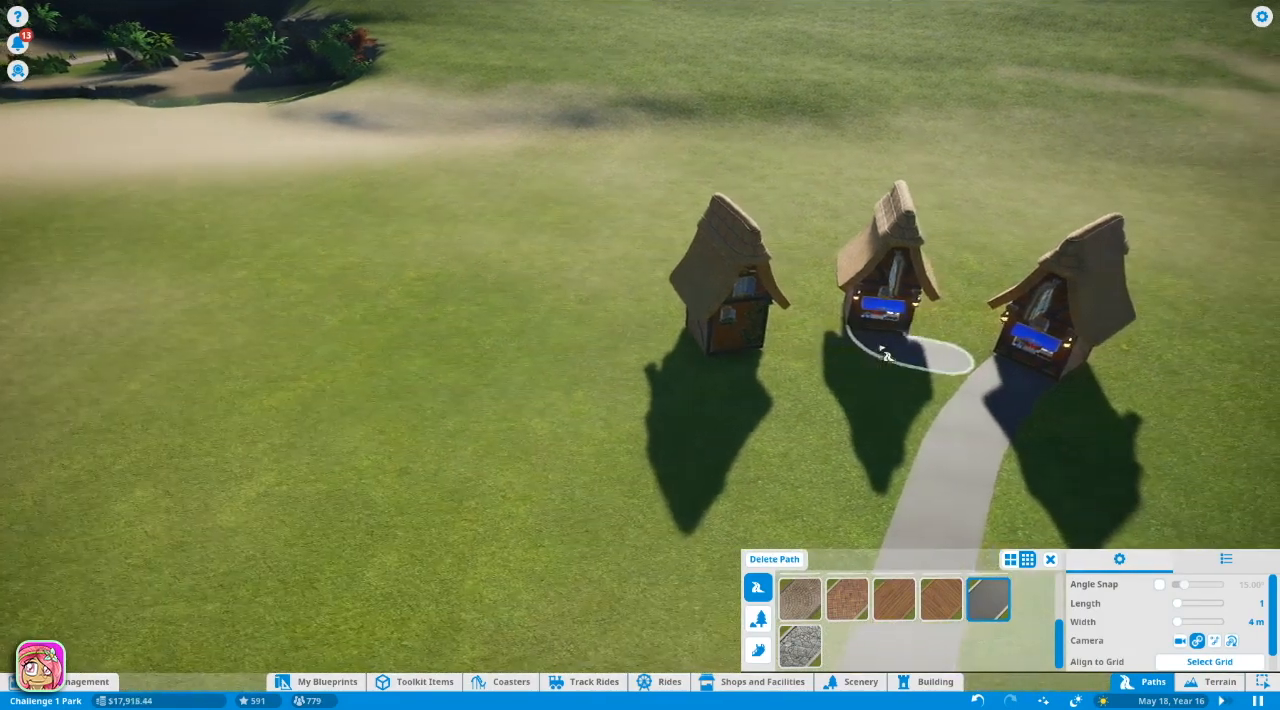
click(884, 352)
click(912, 393)
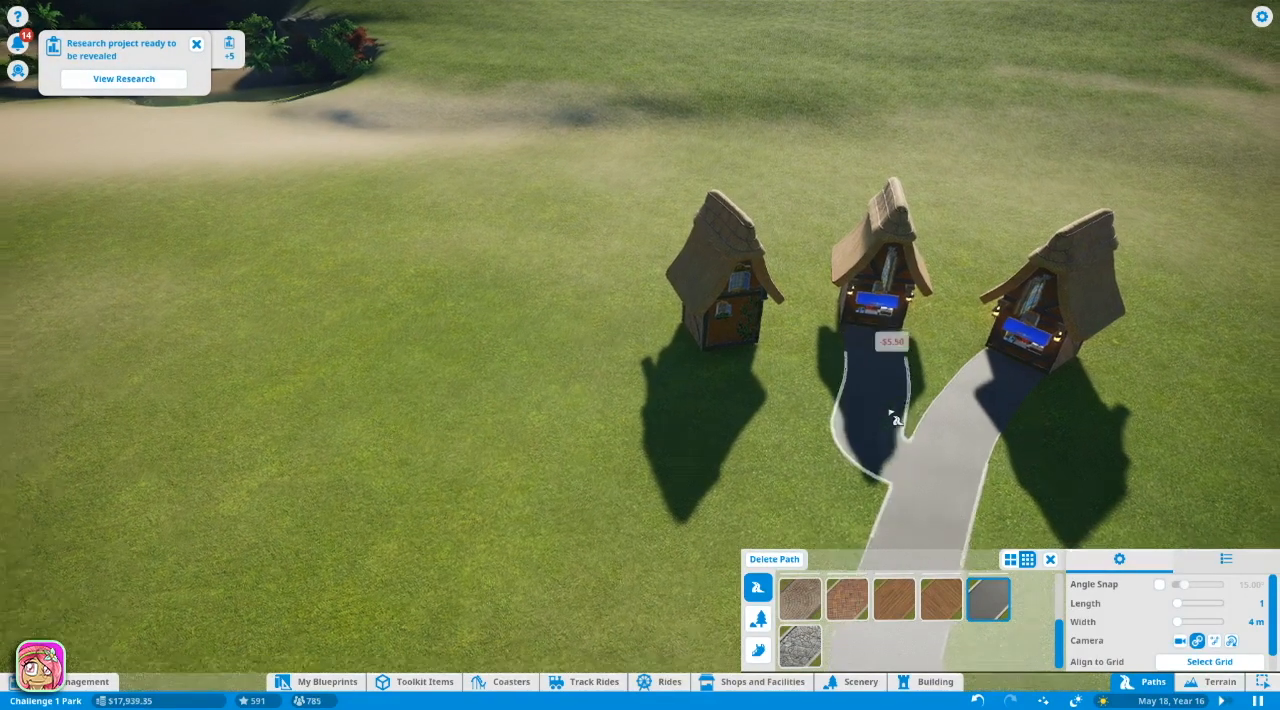
Lay the curved connector joining the middle kiosk's entrance into the path as a Y junction
click(895, 418)
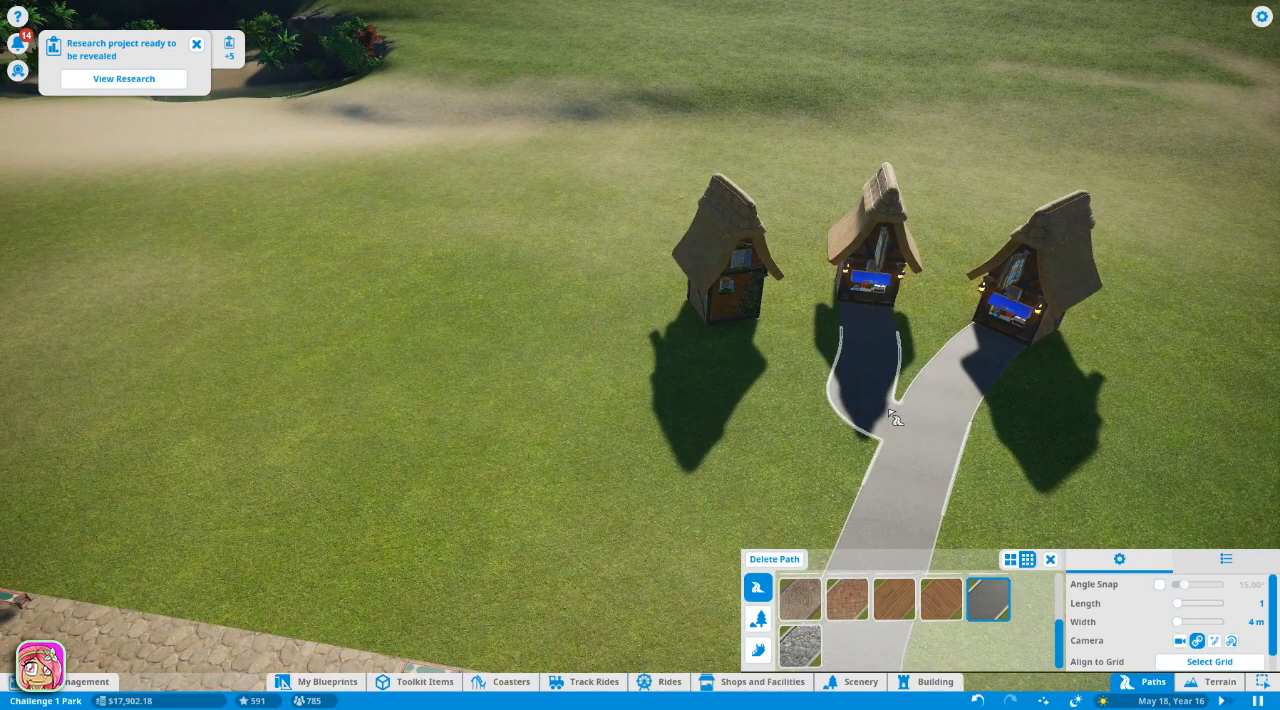
click(895, 418)
scroll(895, 418, down, 3)
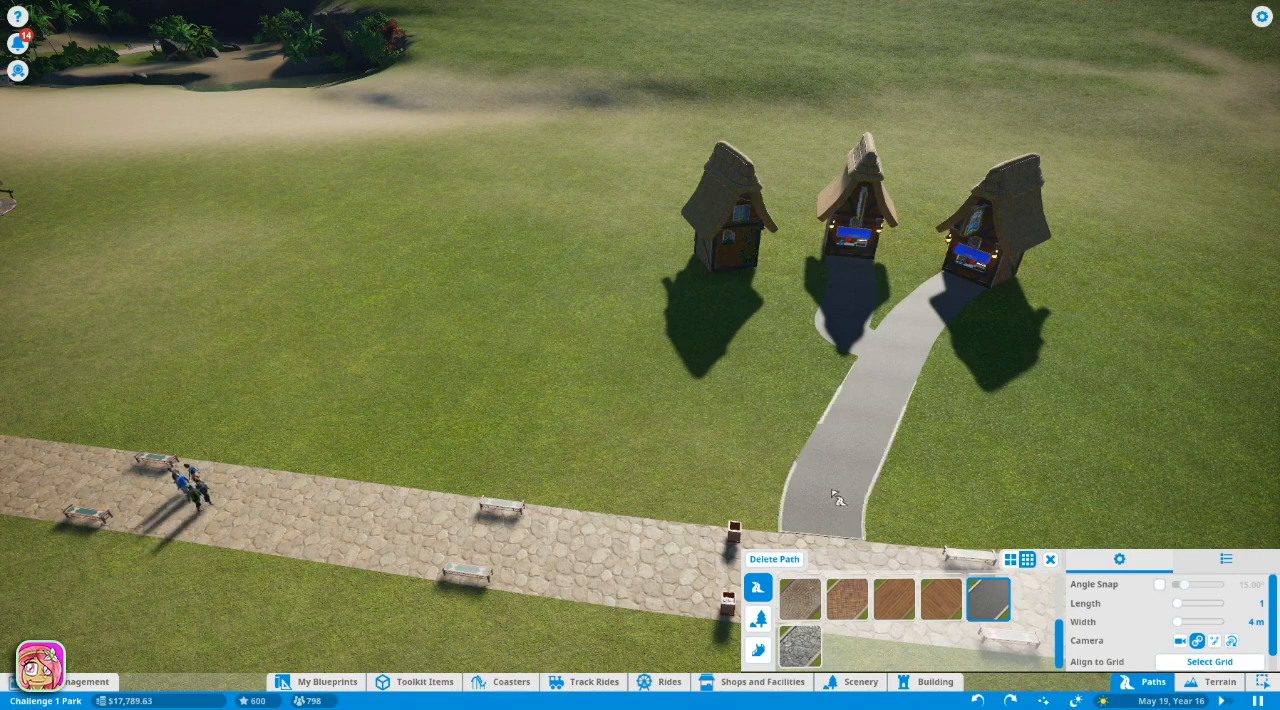
Rotate the left kiosk about 90° so its serving front faces forward, and confirm
click(1050, 559)
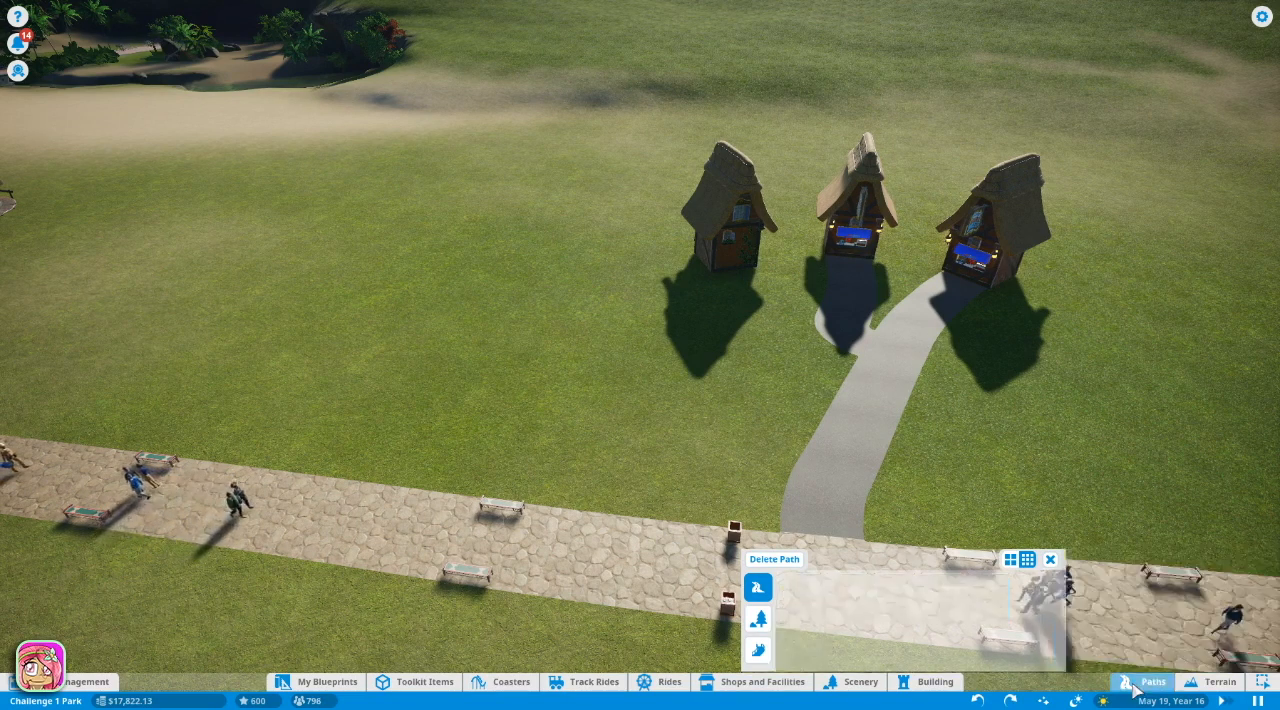
click(737, 255)
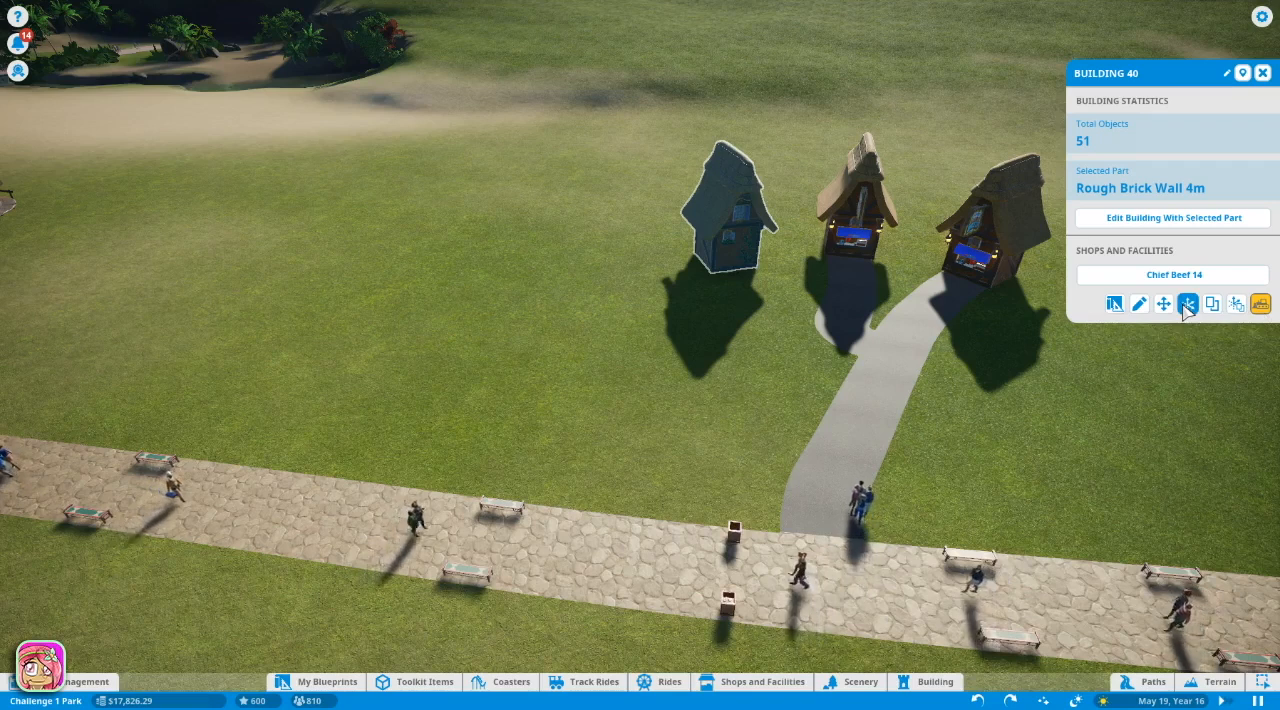
click(1187, 304)
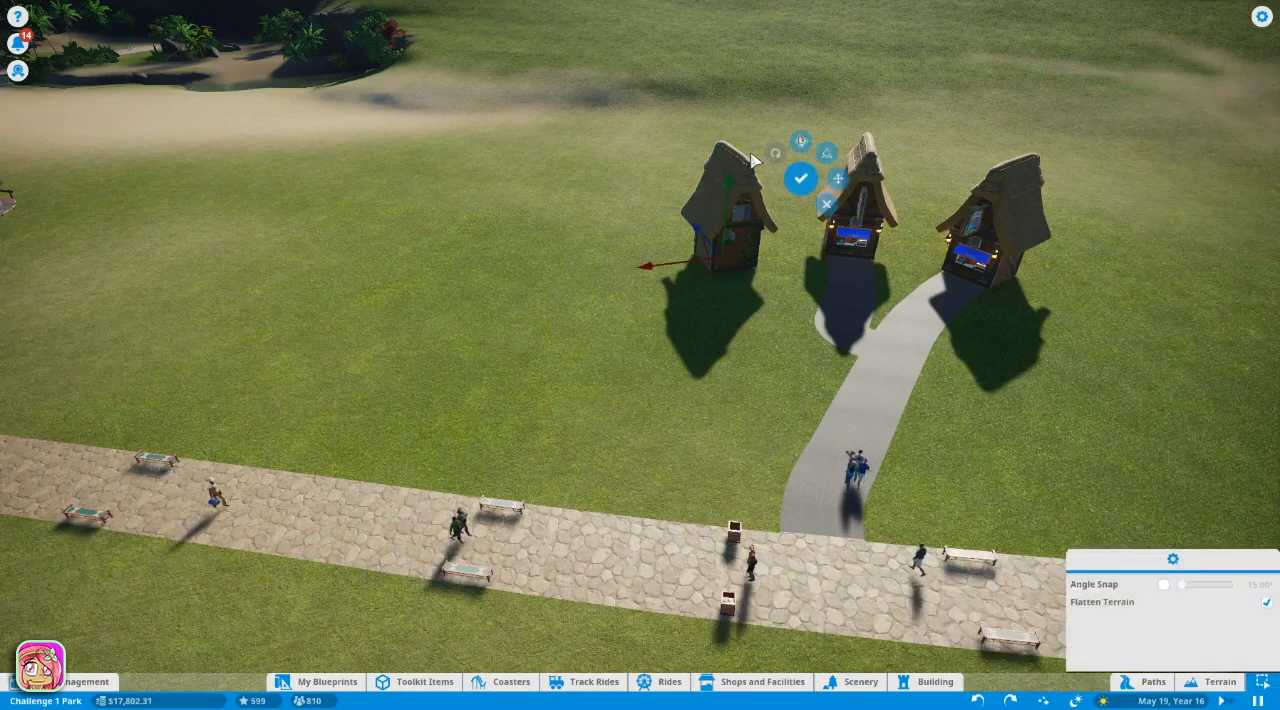
click(800, 143)
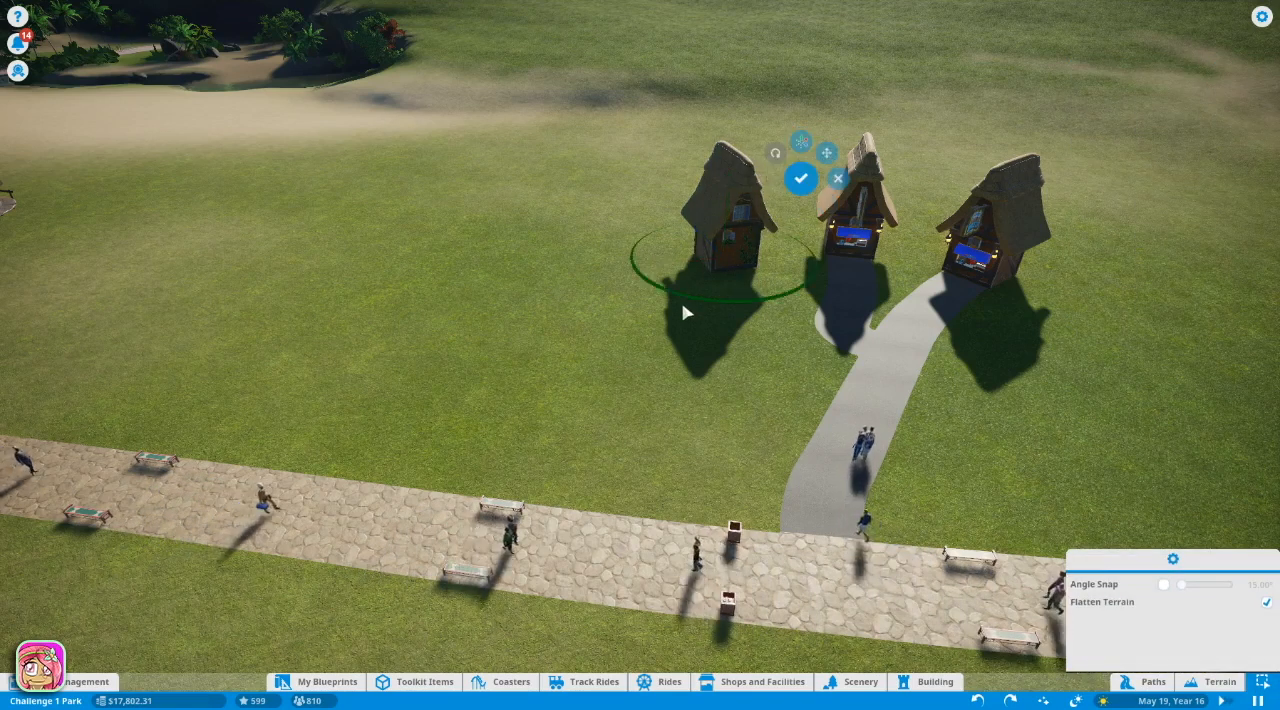
drag(710, 305, 800, 280)
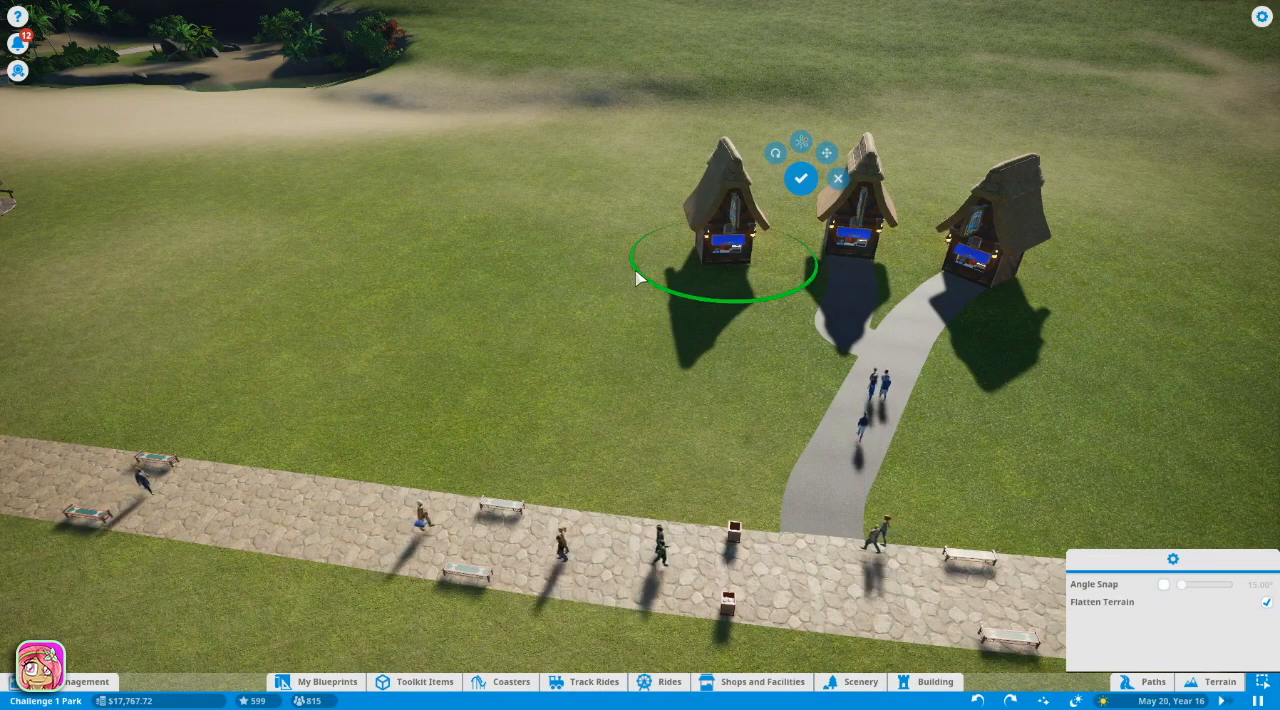
click(815, 180)
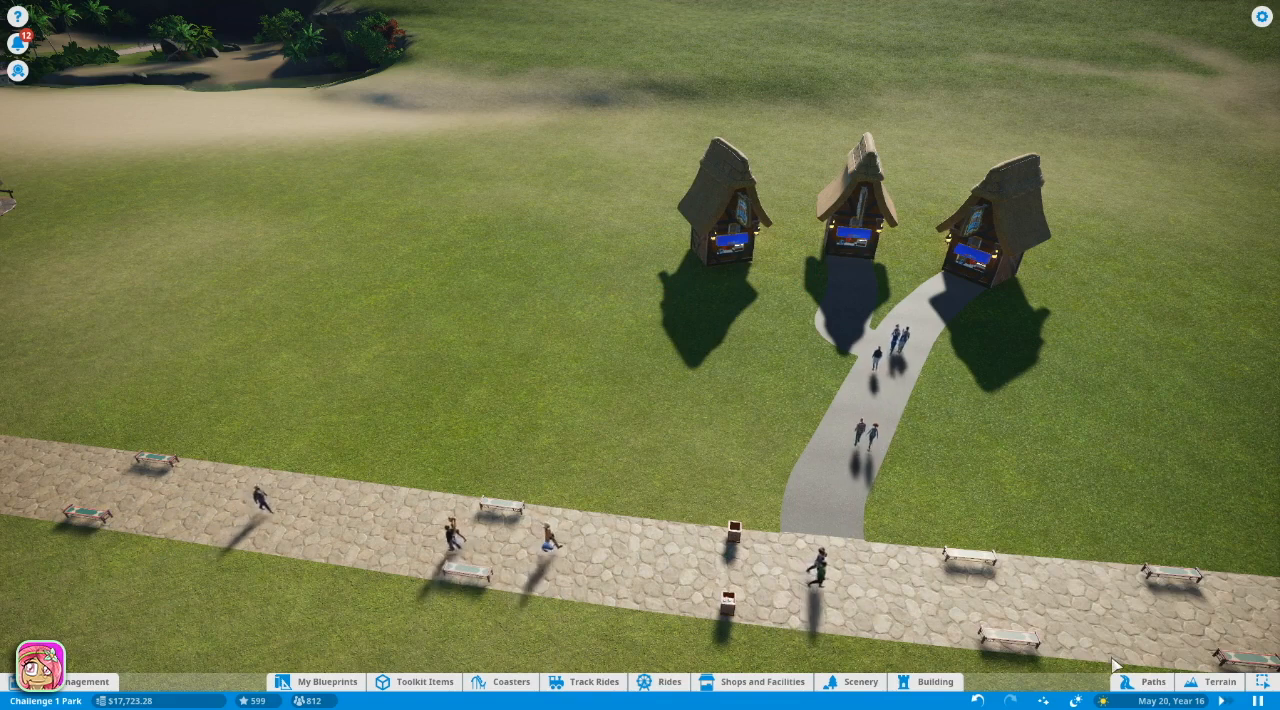
Lay the left kiosk's short branch toward the fork, then remove the faulty connector piece
click(1145, 681)
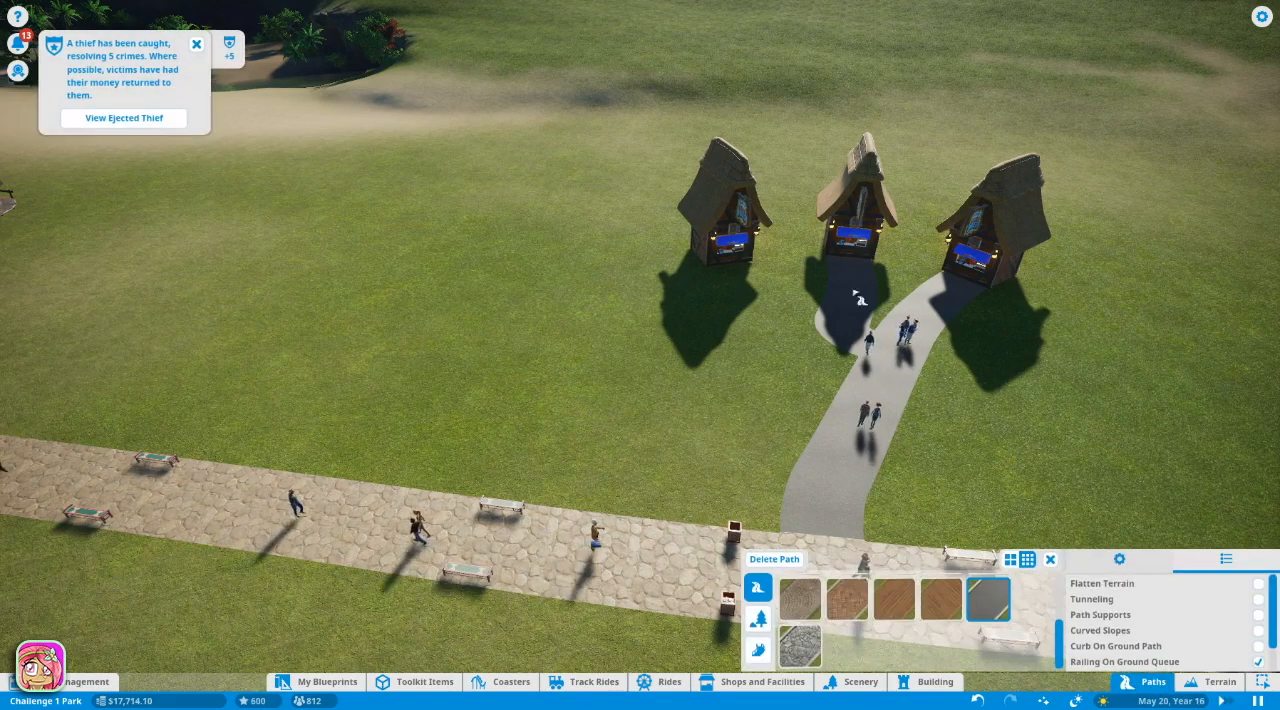
click(735, 248)
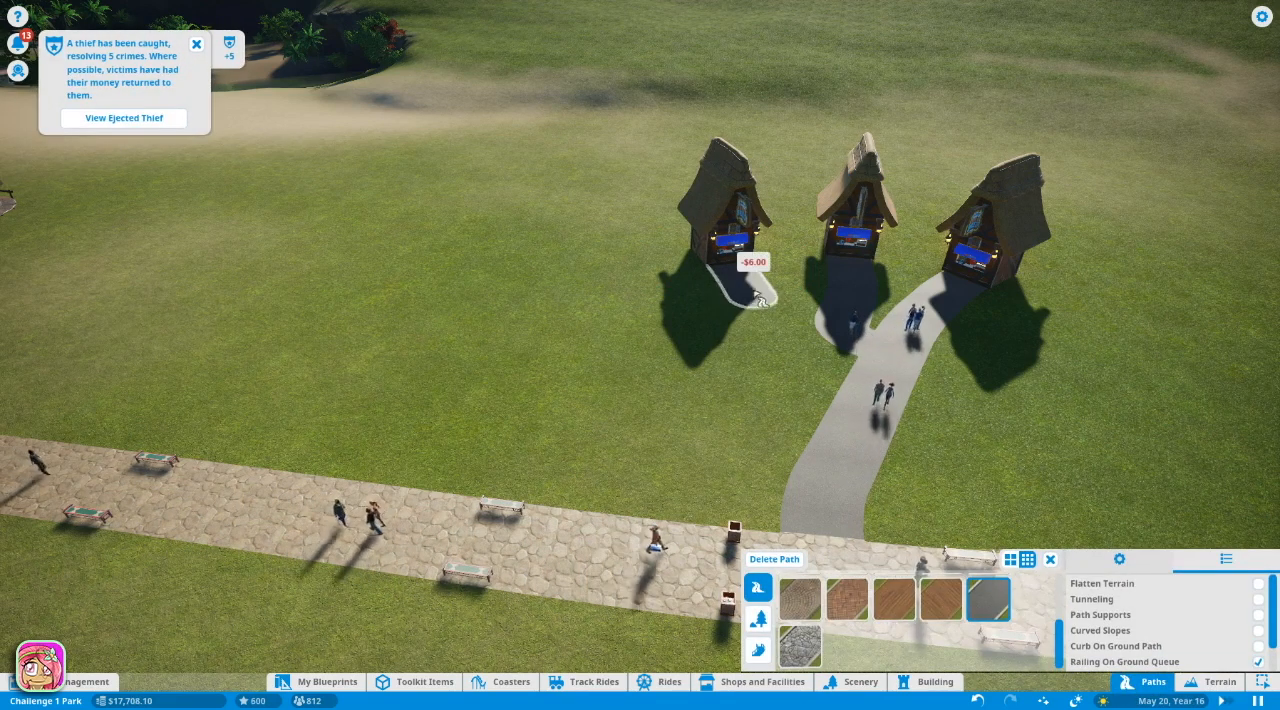
click(768, 304)
scroll(768, 304, down, 2)
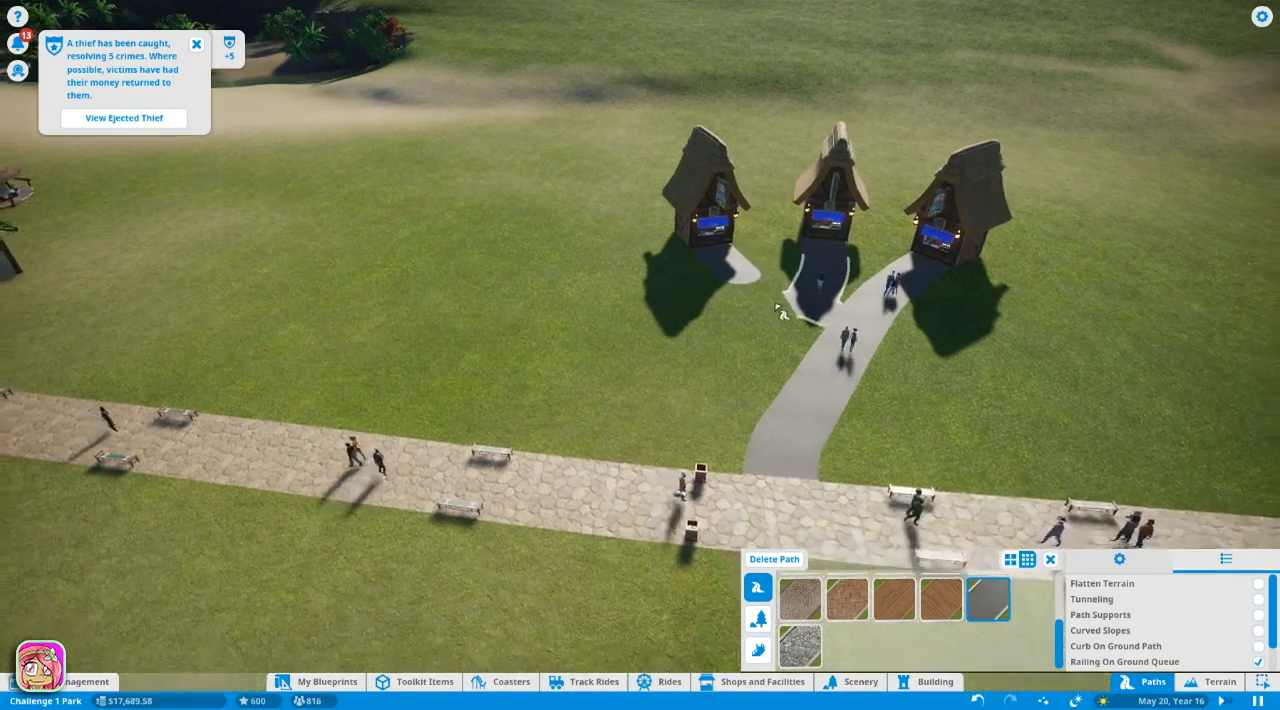
click(780, 314)
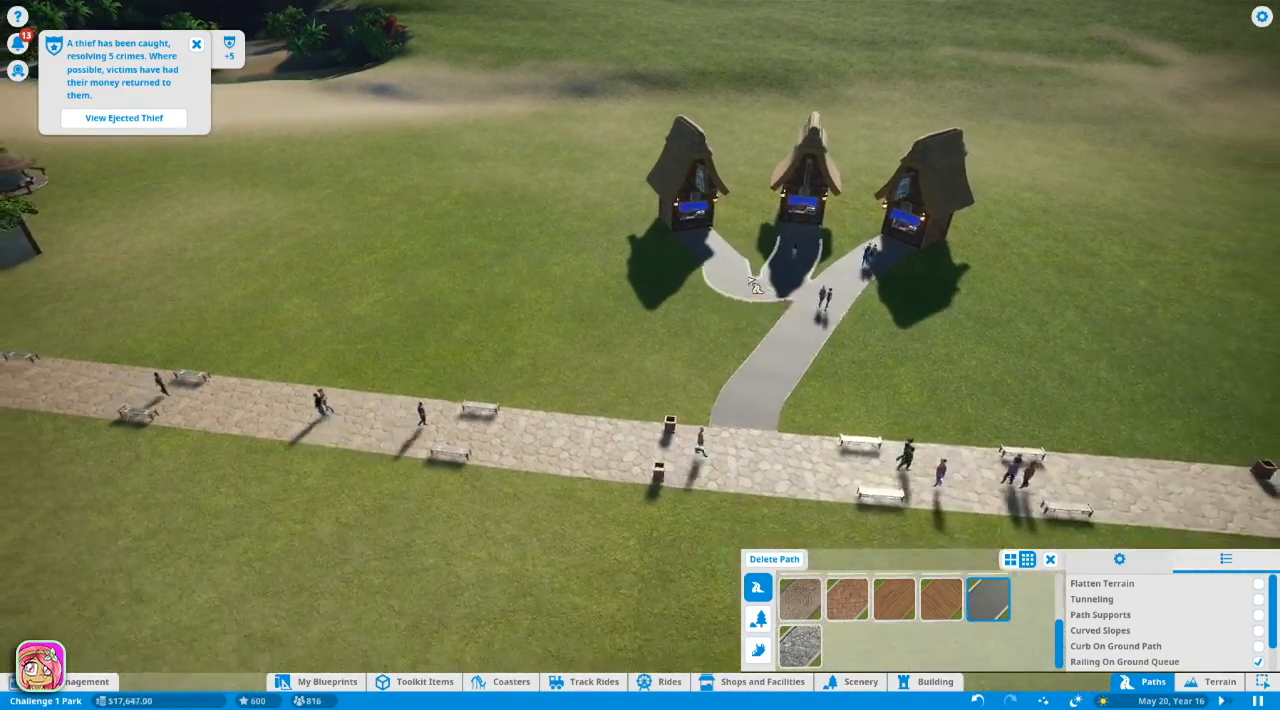
click(755, 297)
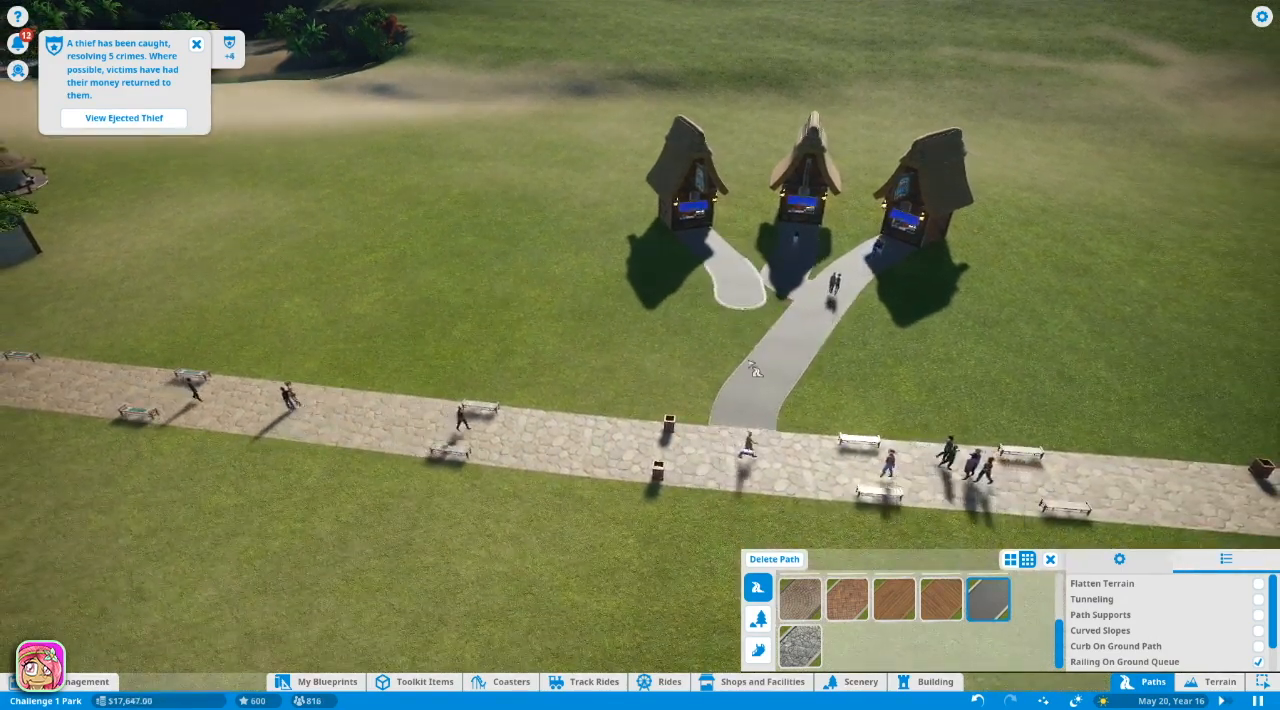
key(ctrl+z)
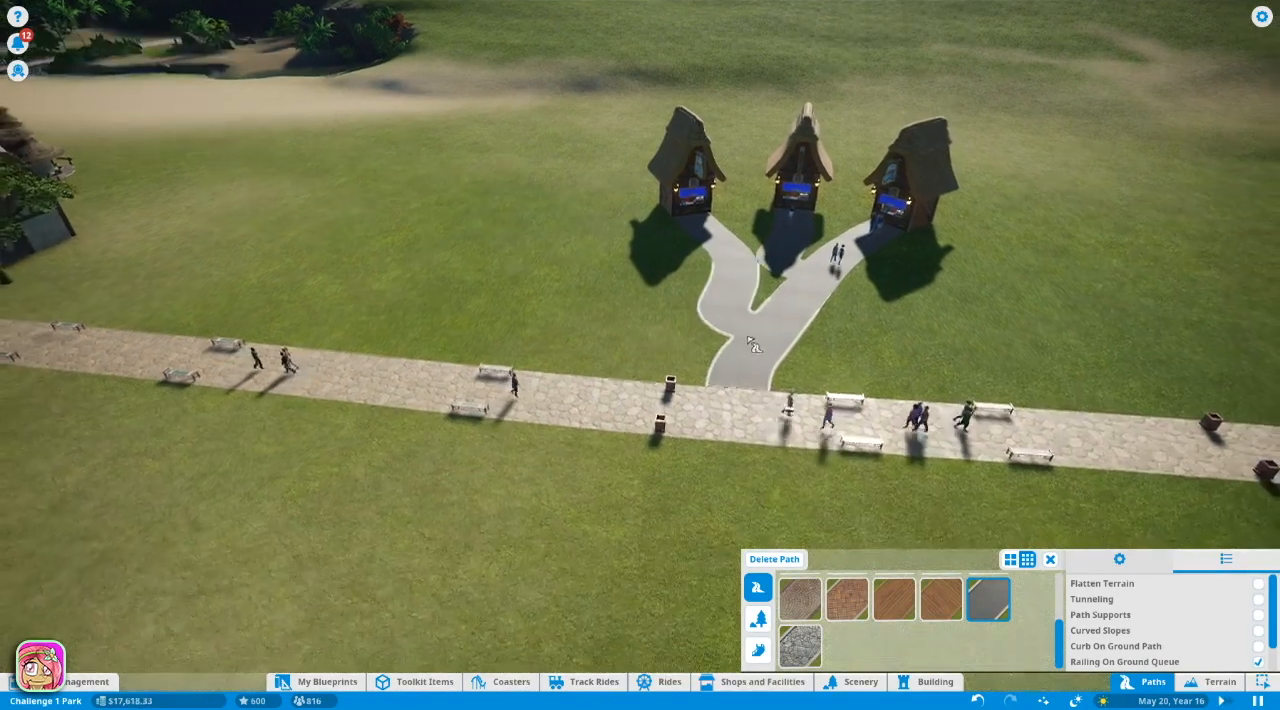
click(755, 316)
scroll(762, 302, down, 2)
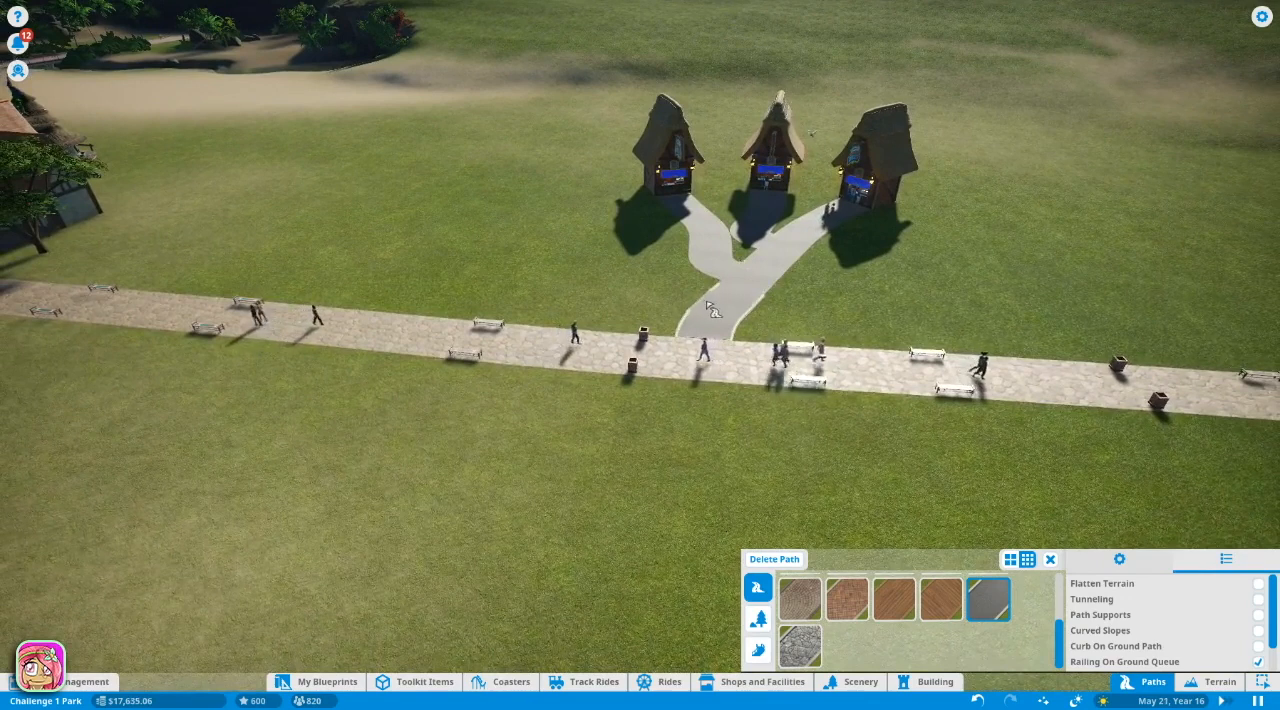
scroll(690, 310, up, 3)
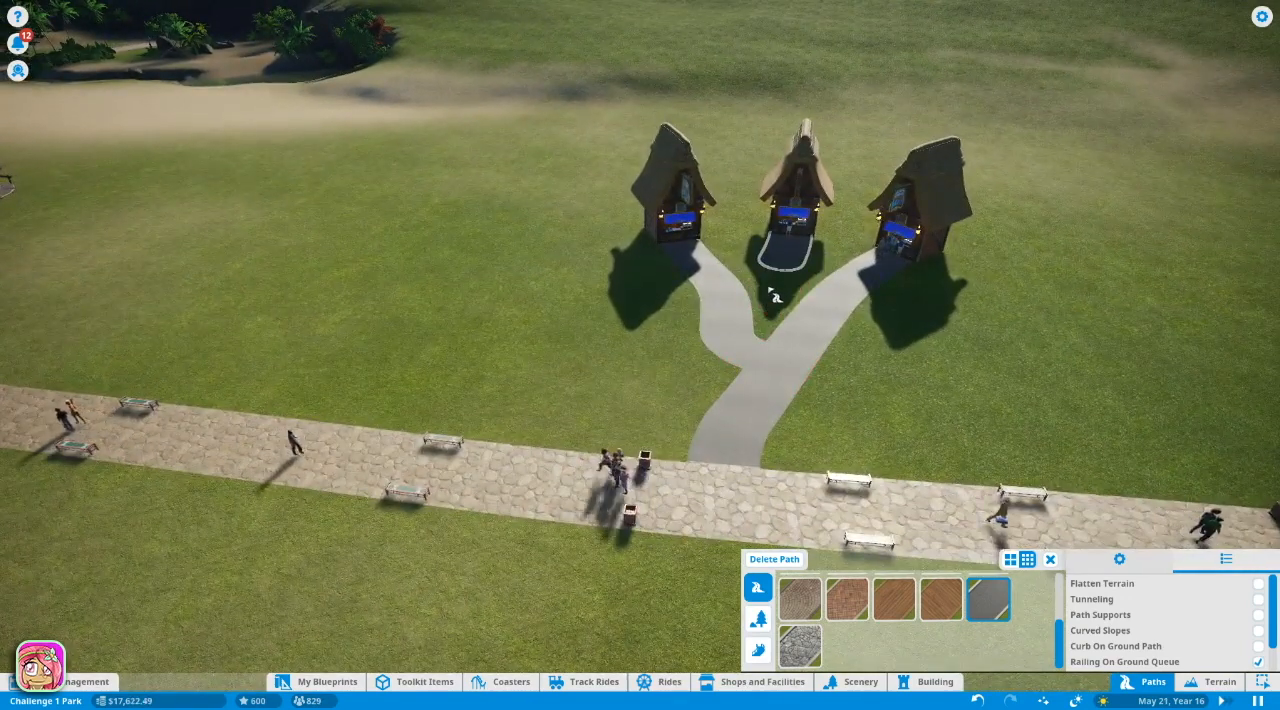
Reconnect the left branch at the Y junction so all three kiosks share the stem
key(e)
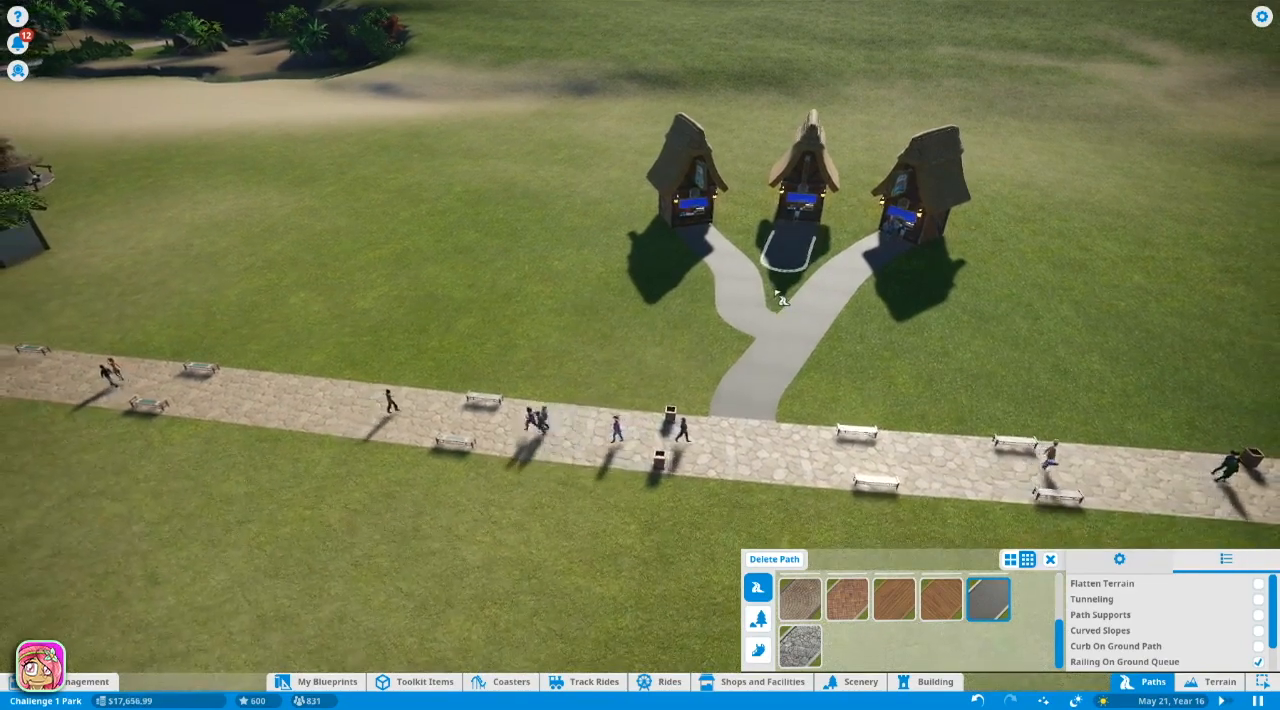
key(e)
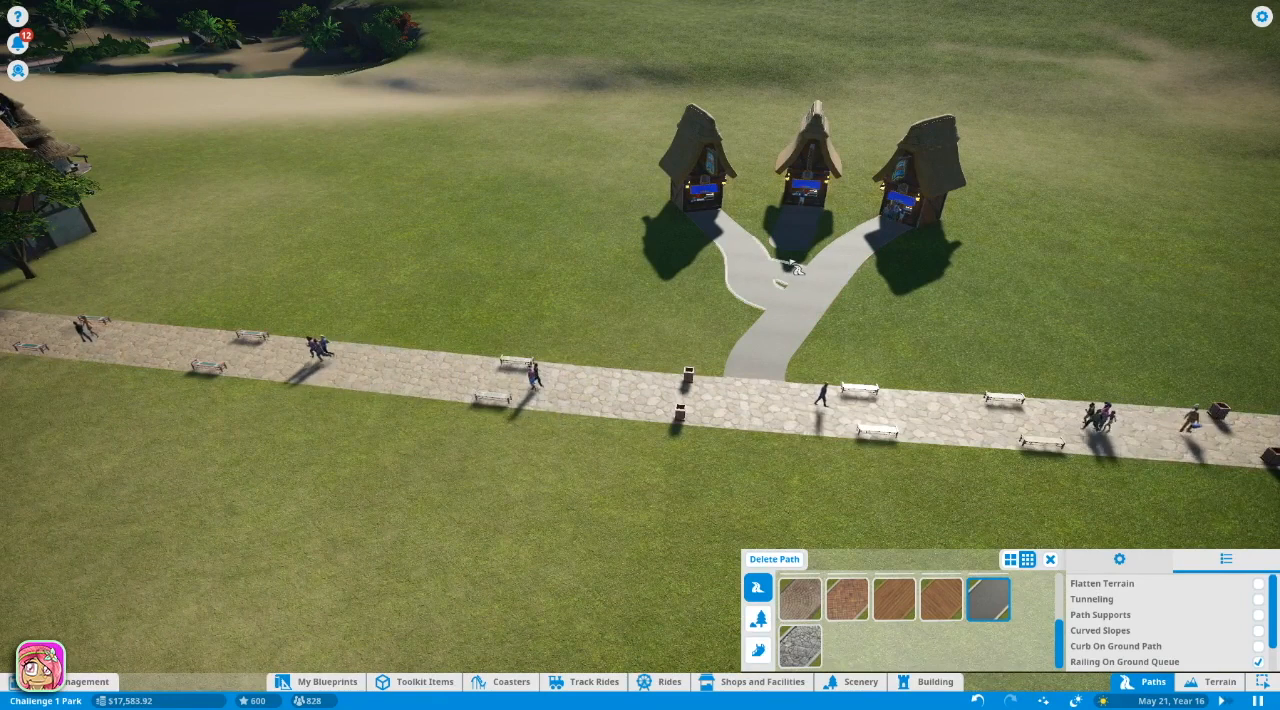
key(e)
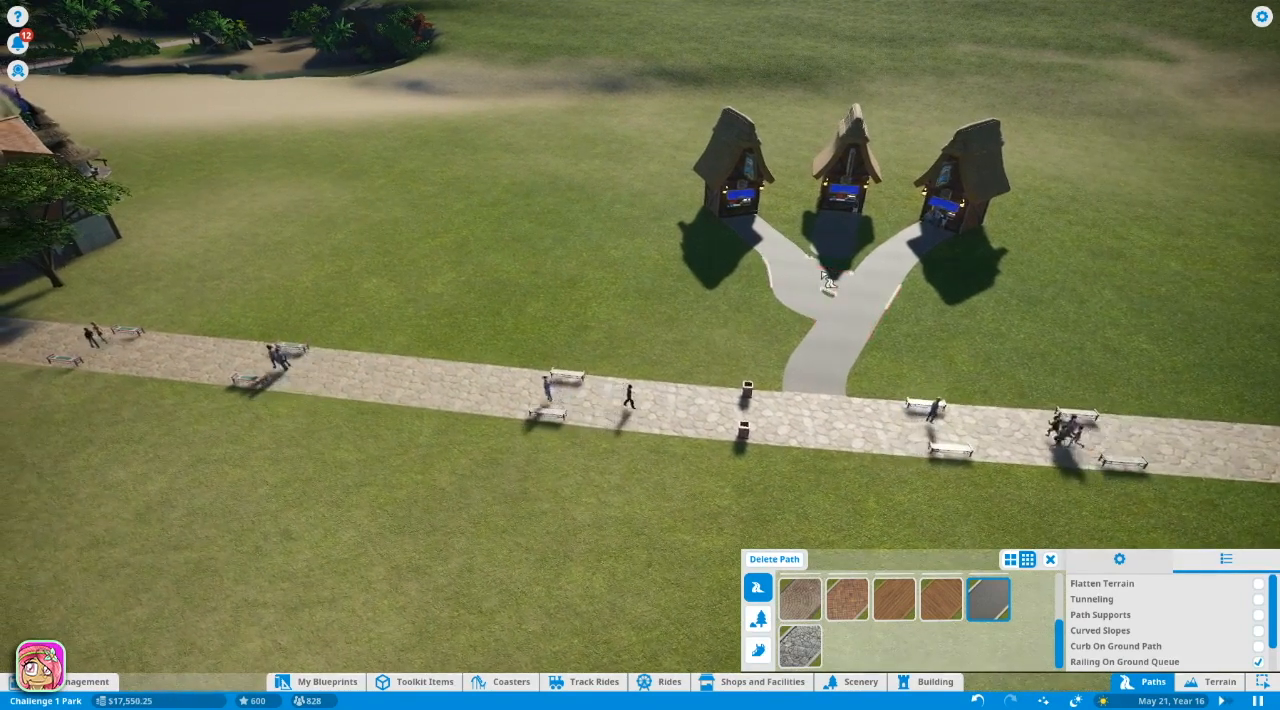
click(826, 280)
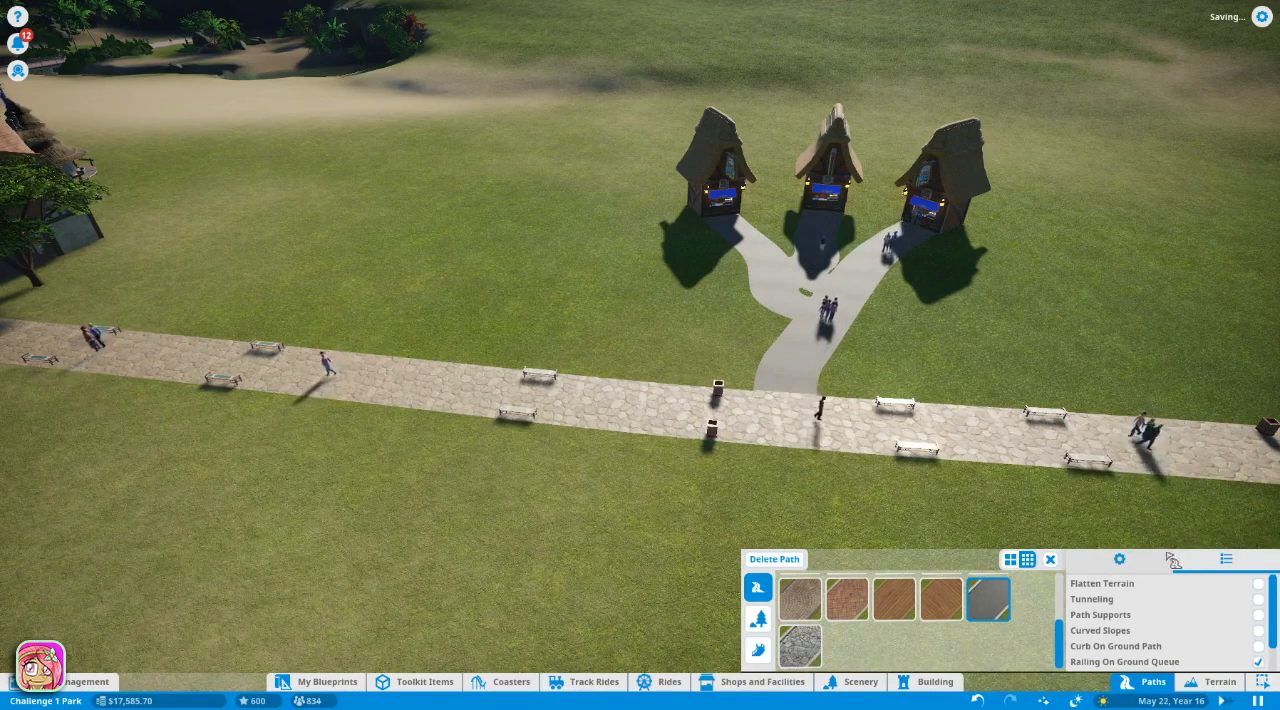
click(1125, 562)
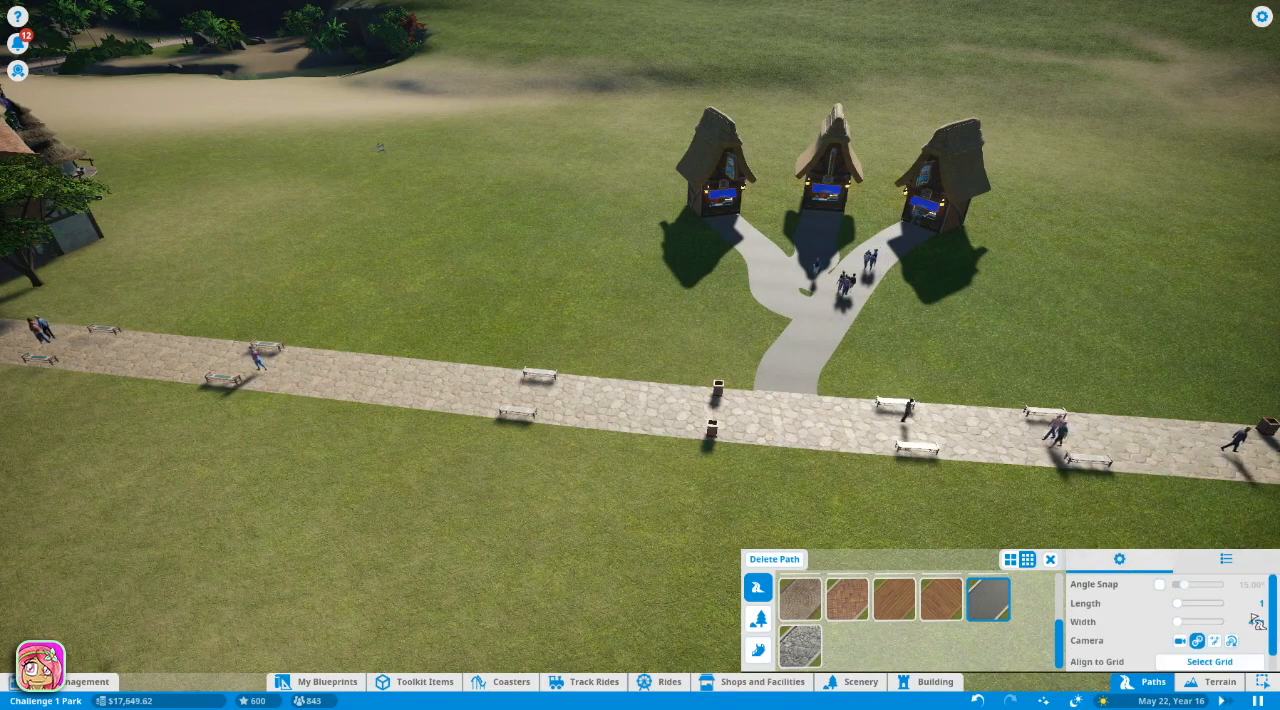
scroll(1193, 645, down, 1)
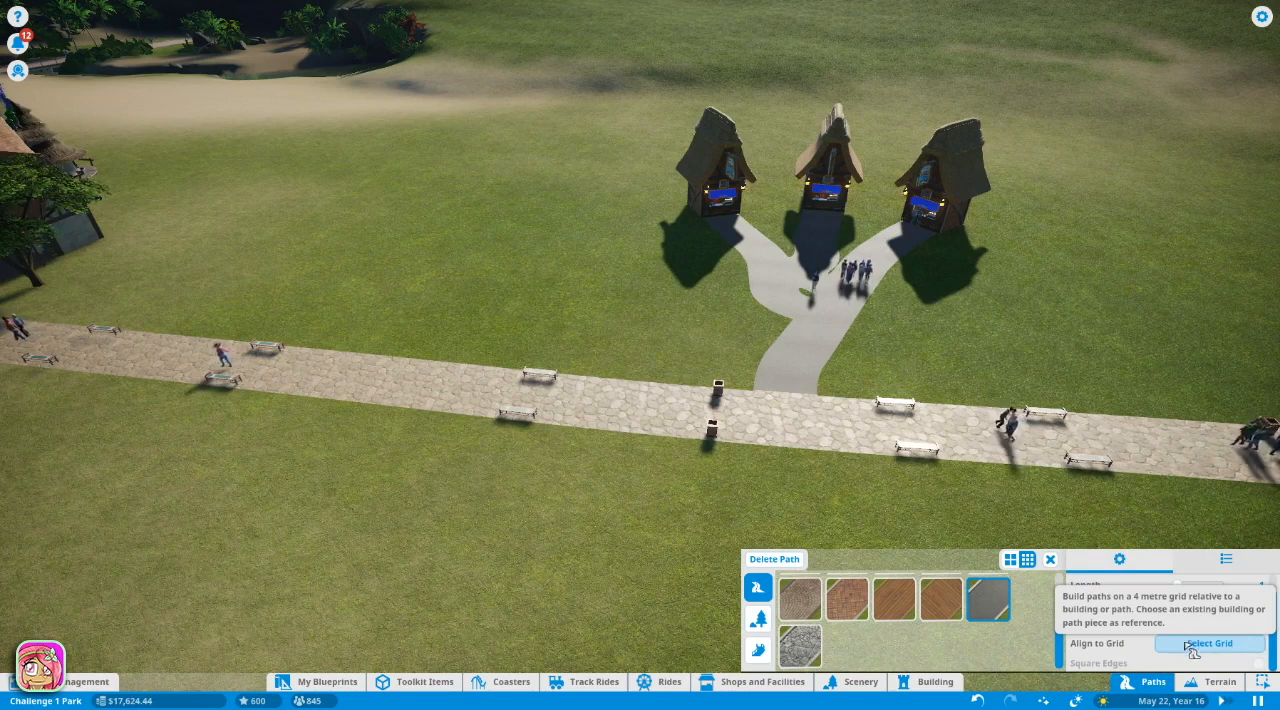
Snap path building to the 4 m path piece's grid and preview a plaza area before the kiosks
click(1192, 648)
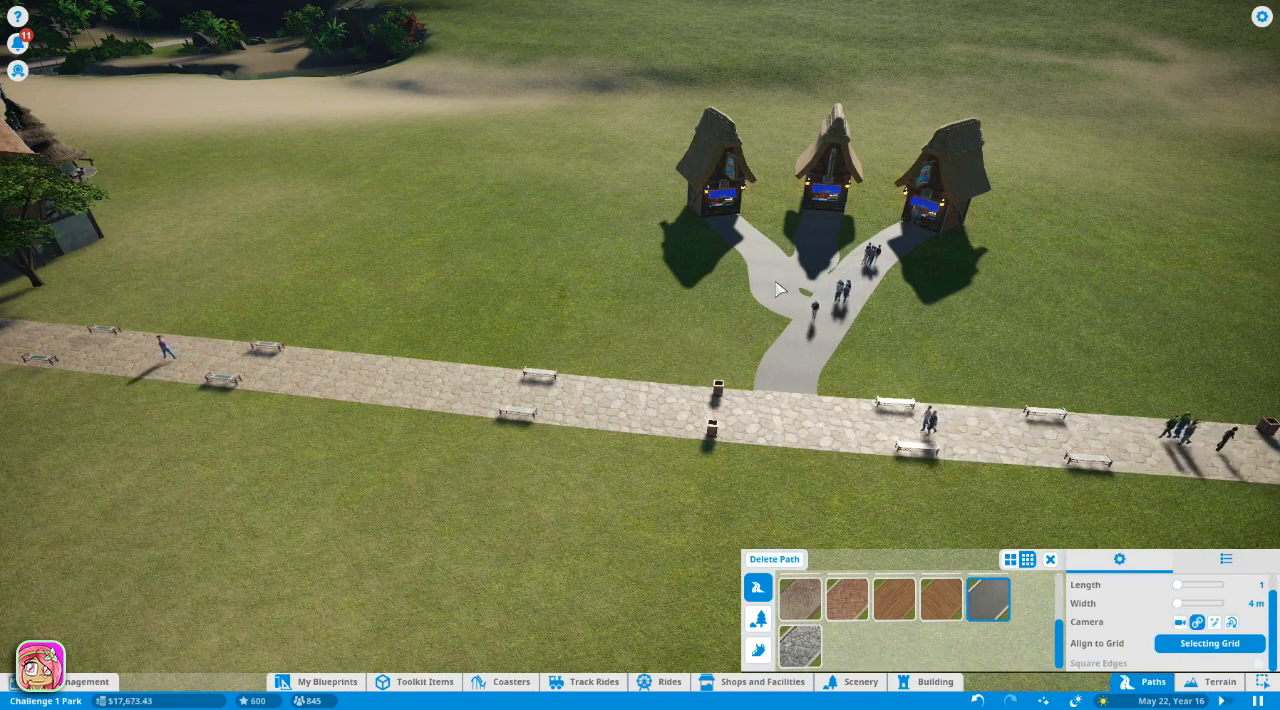
click(743, 240)
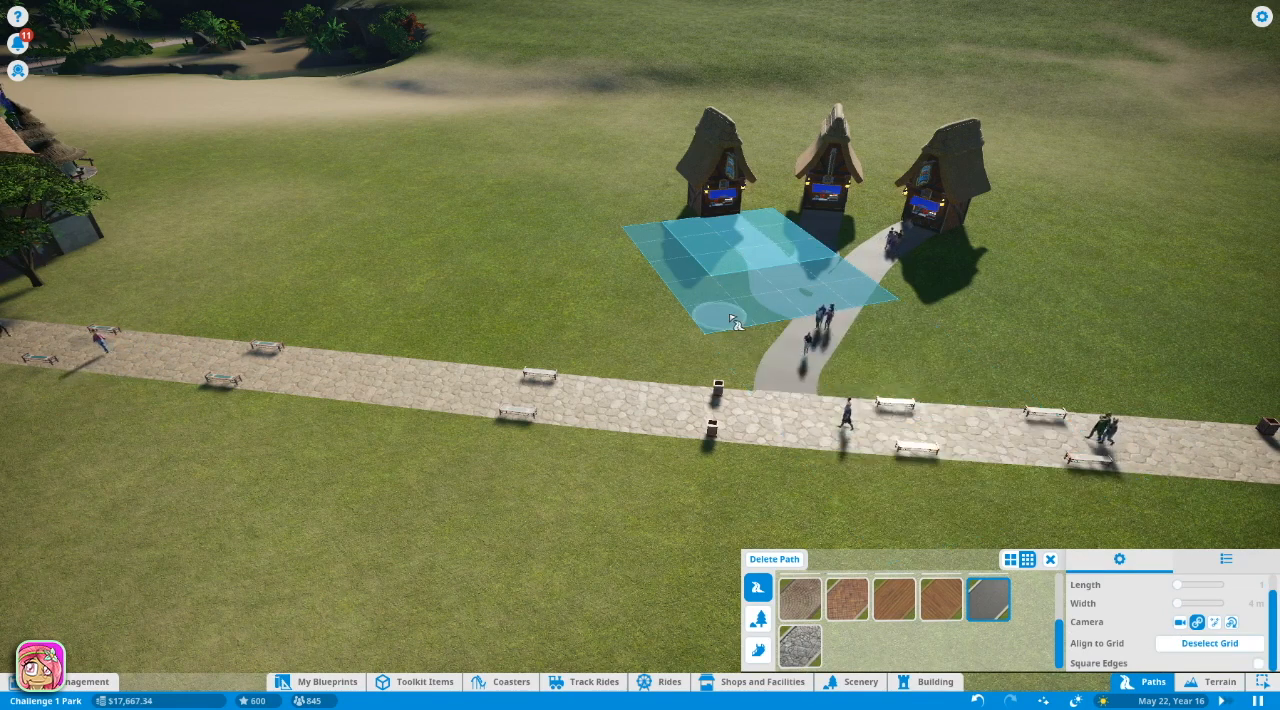
mouse_move(735, 320)
mouse_down()
mouse_move(745, 388)
mouse_move(720, 424)
mouse_move(840, 355)
mouse_move(753, 428)
mouse_up()
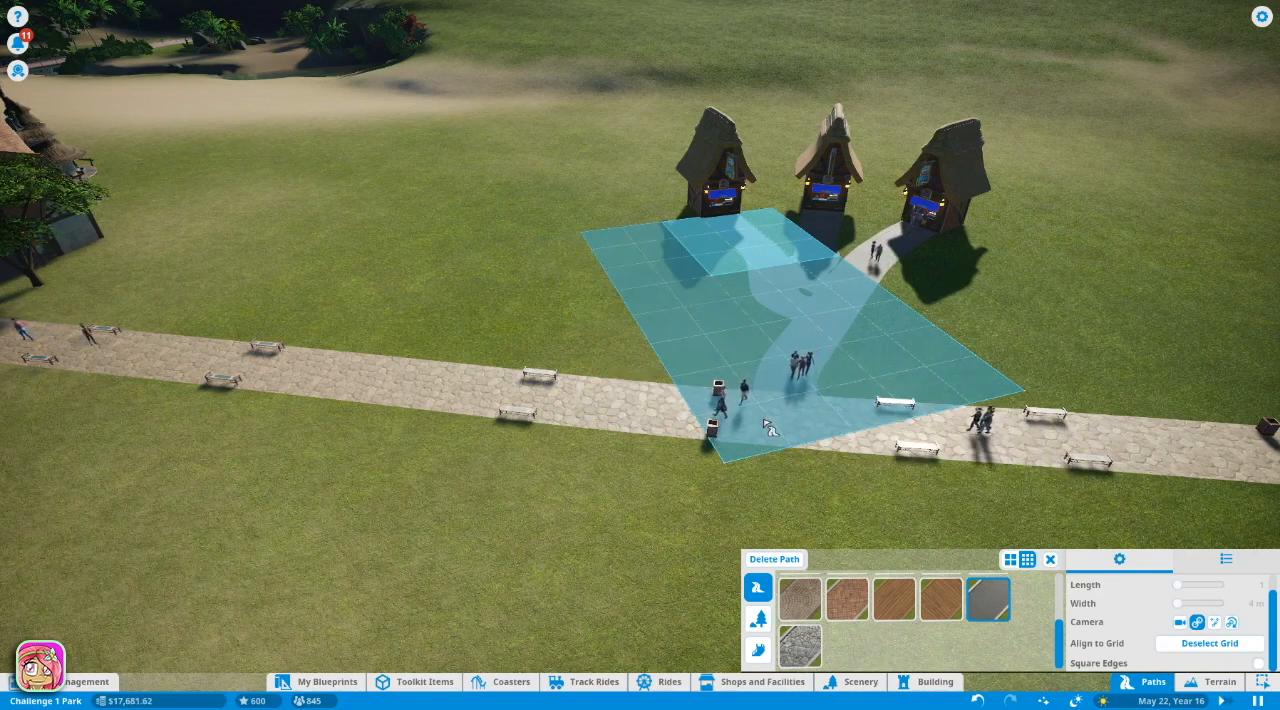
mouse_move(770, 427)
mouse_down()
mouse_move(1040, 312)
mouse_move(1230, 545)
mouse_up()
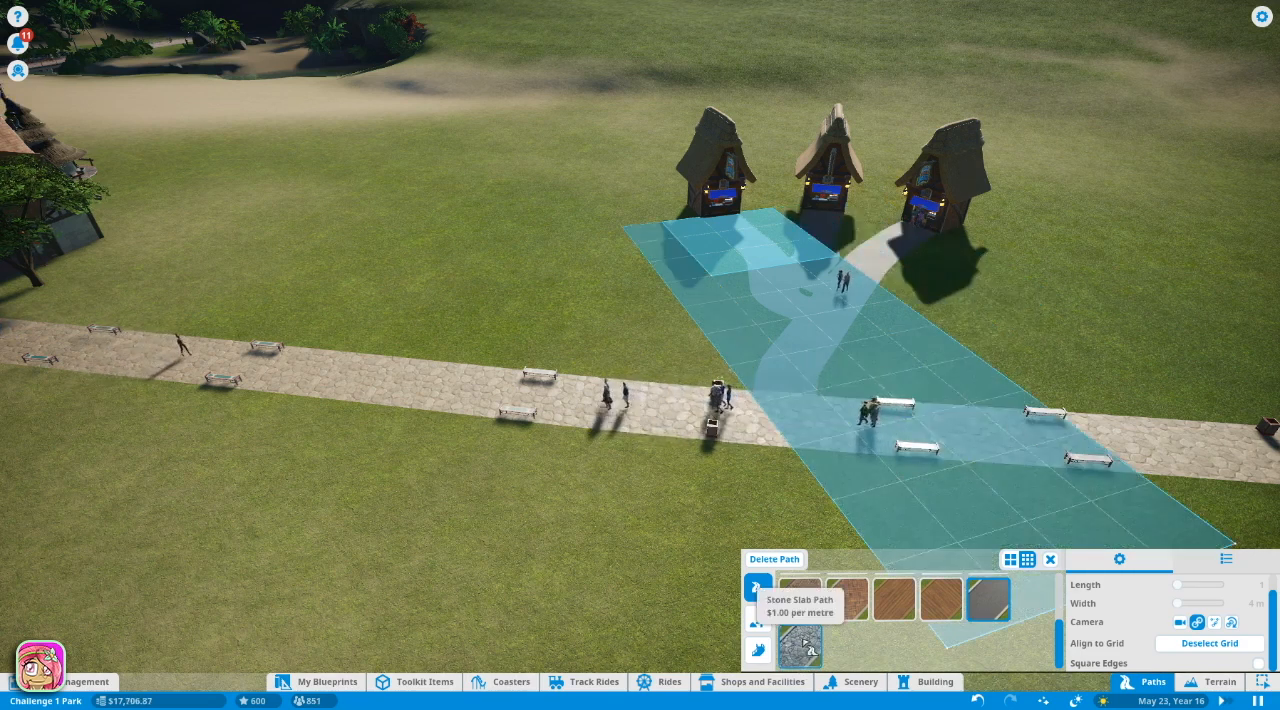
drag(680, 230, 897, 240)
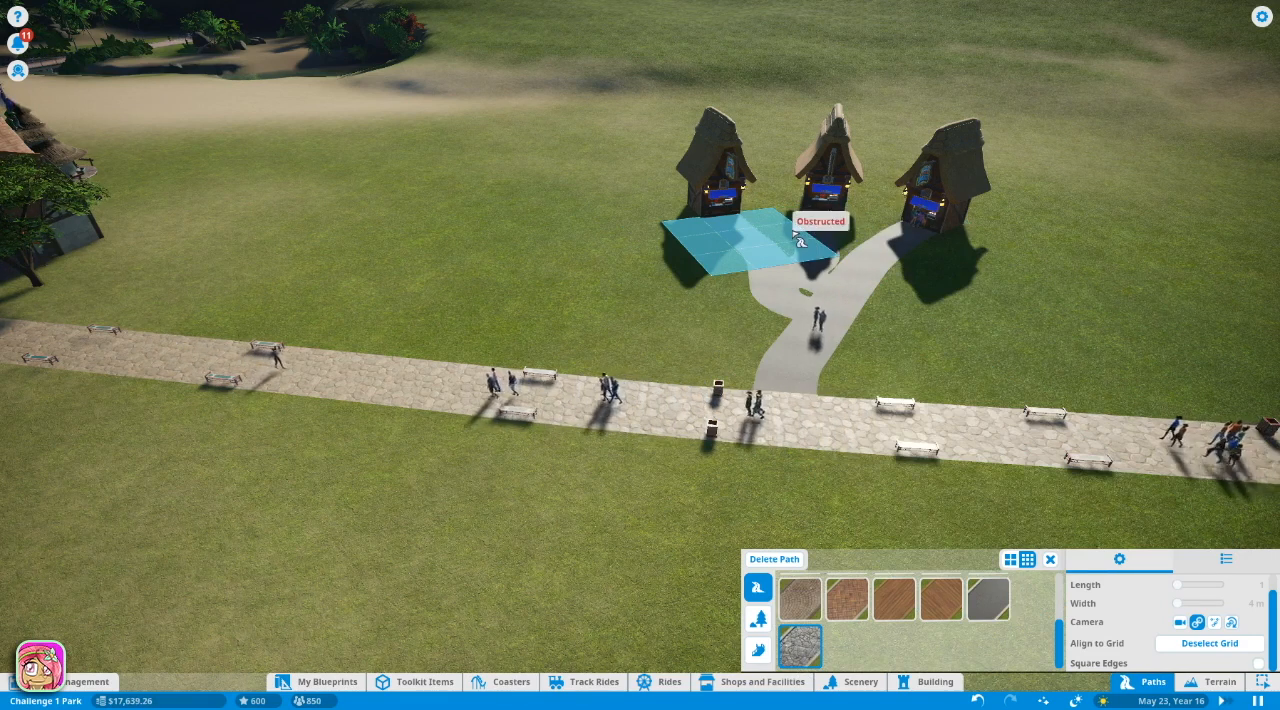
mouse_move(798, 240)
mouse_down()
mouse_move(678, 318)
mouse_move(697, 270)
mouse_up()
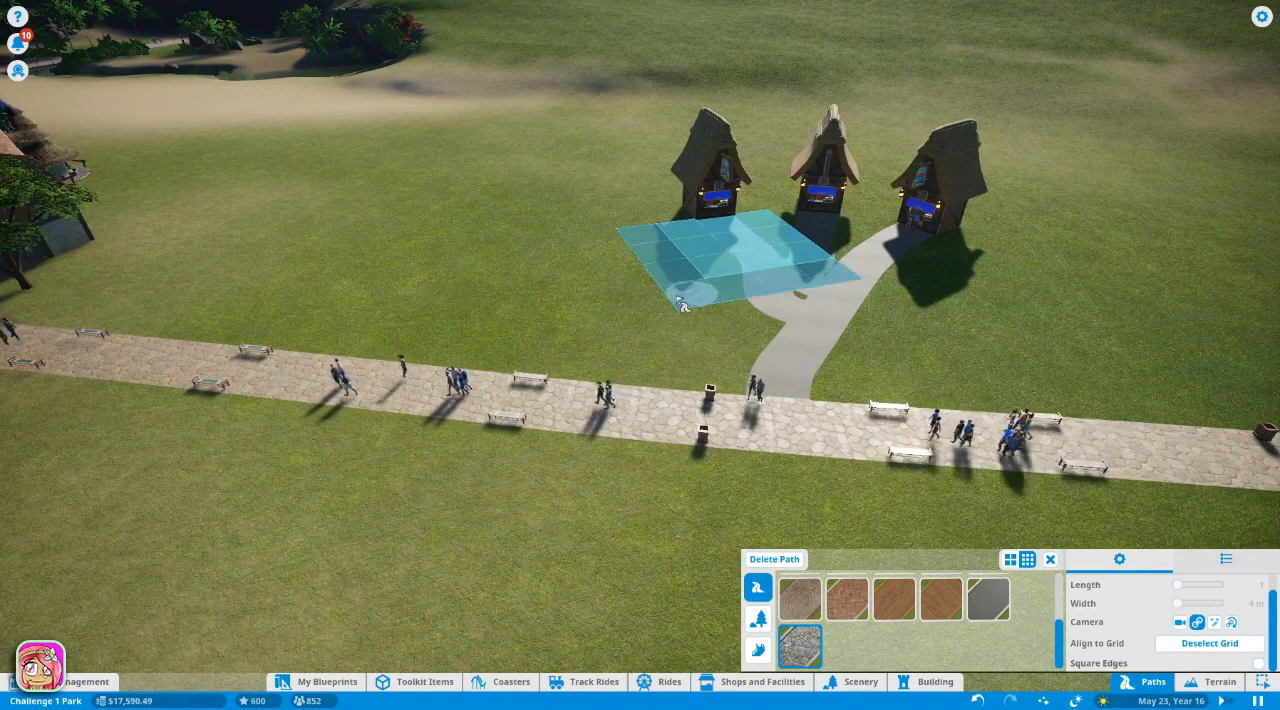
Cancel the grid preview and delete the left branch, junction and stem pieces
key(Escape)
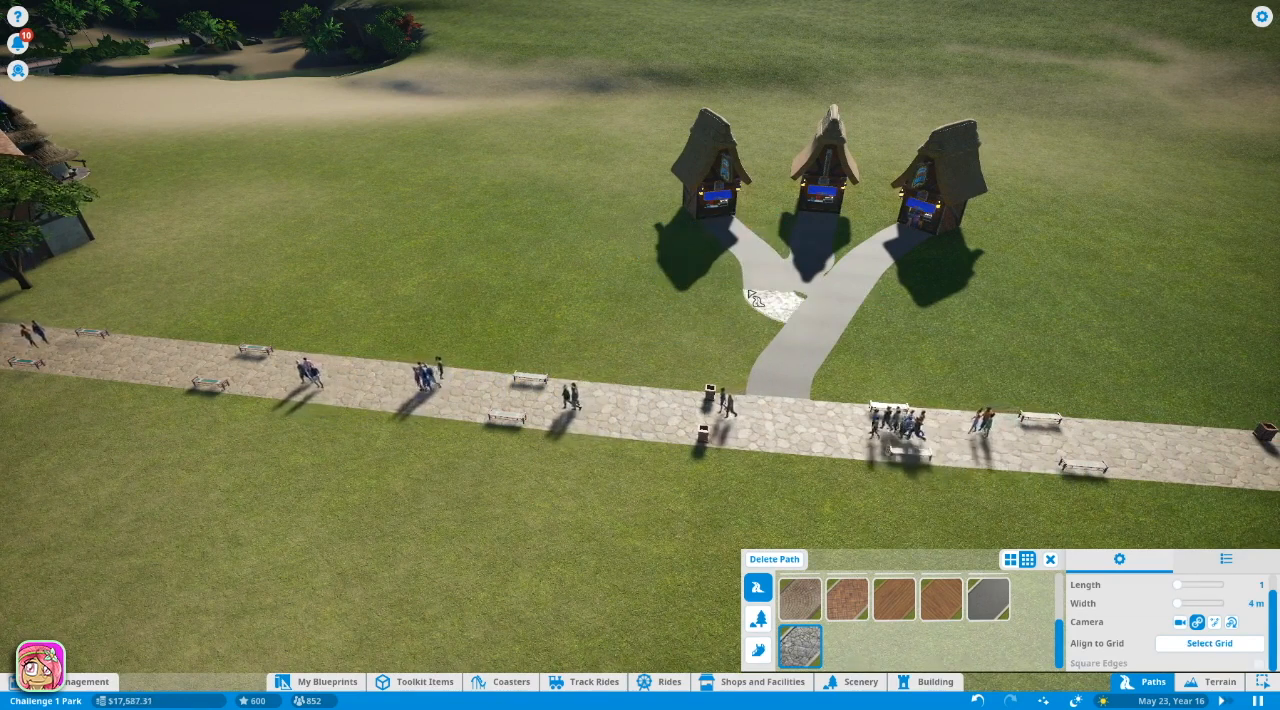
click(762, 295)
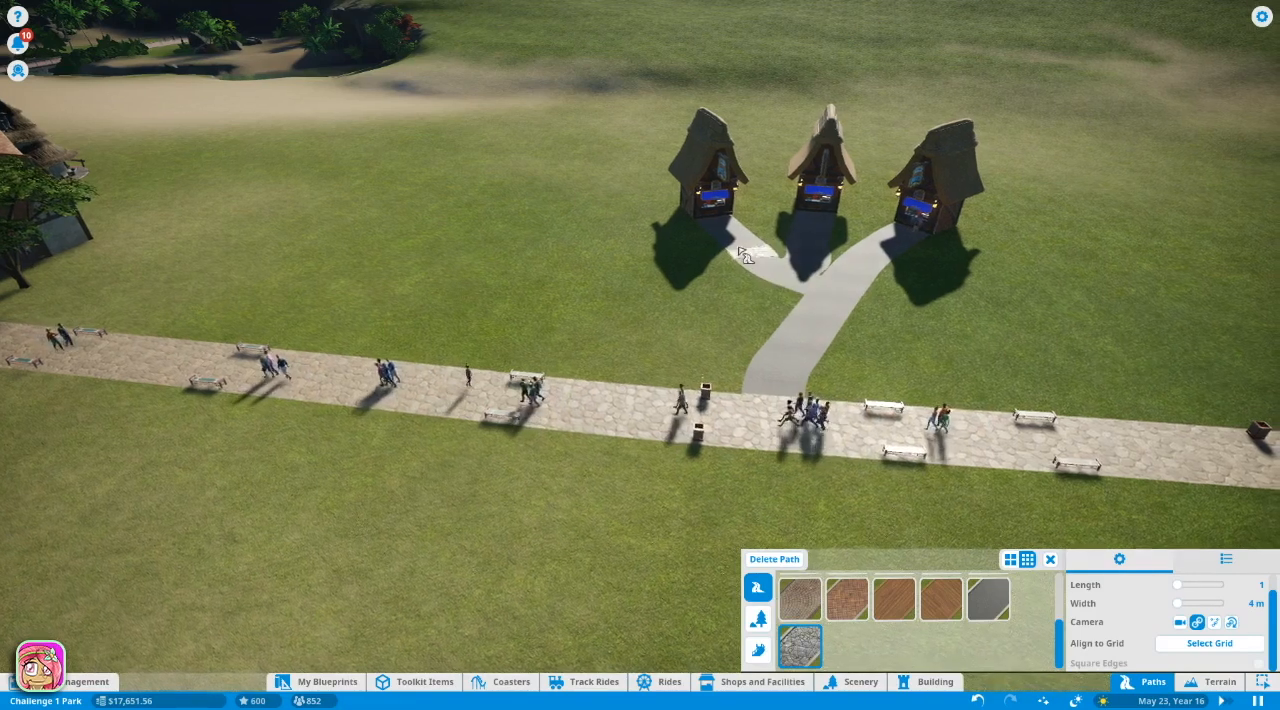
click(745, 255)
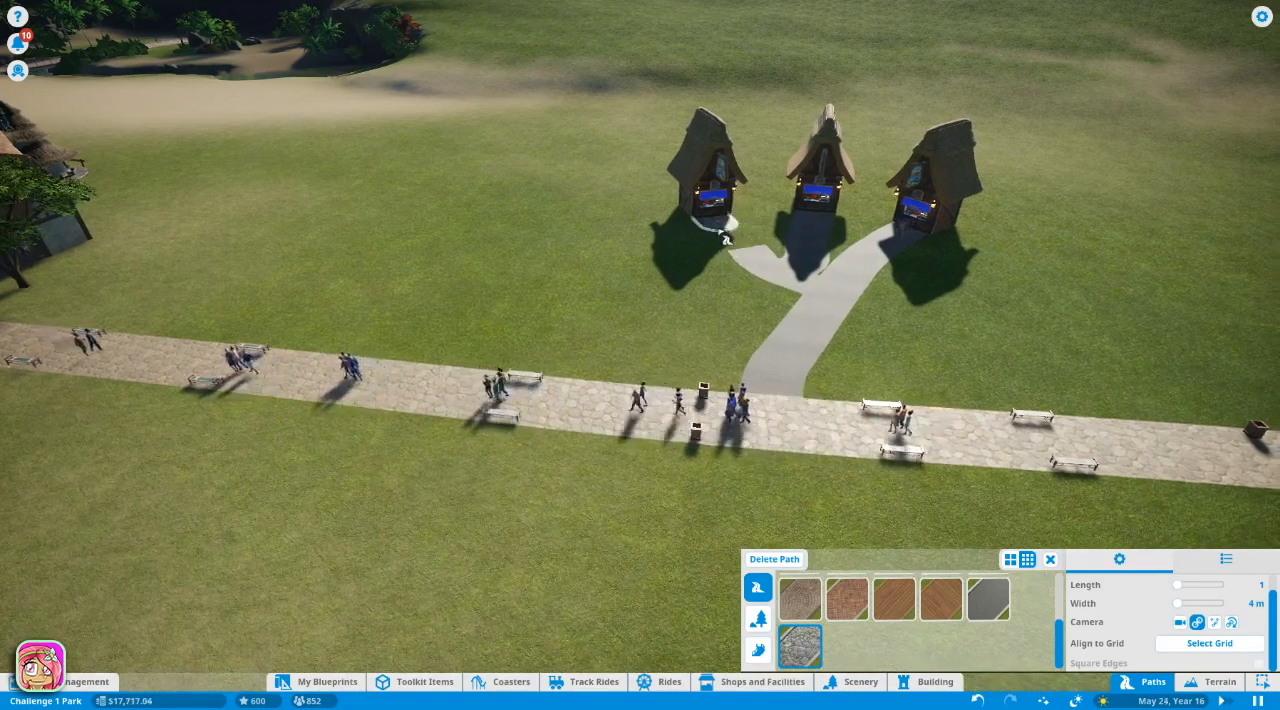
click(735, 245)
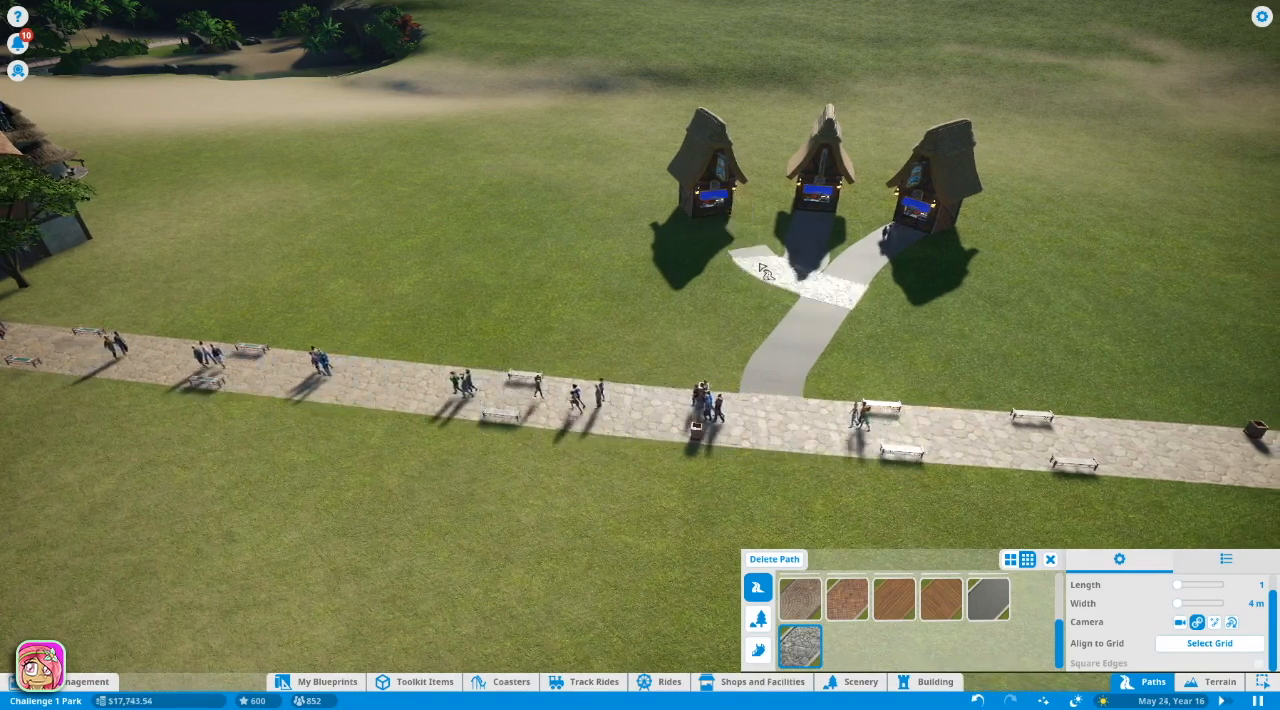
click(762, 272)
click(790, 300)
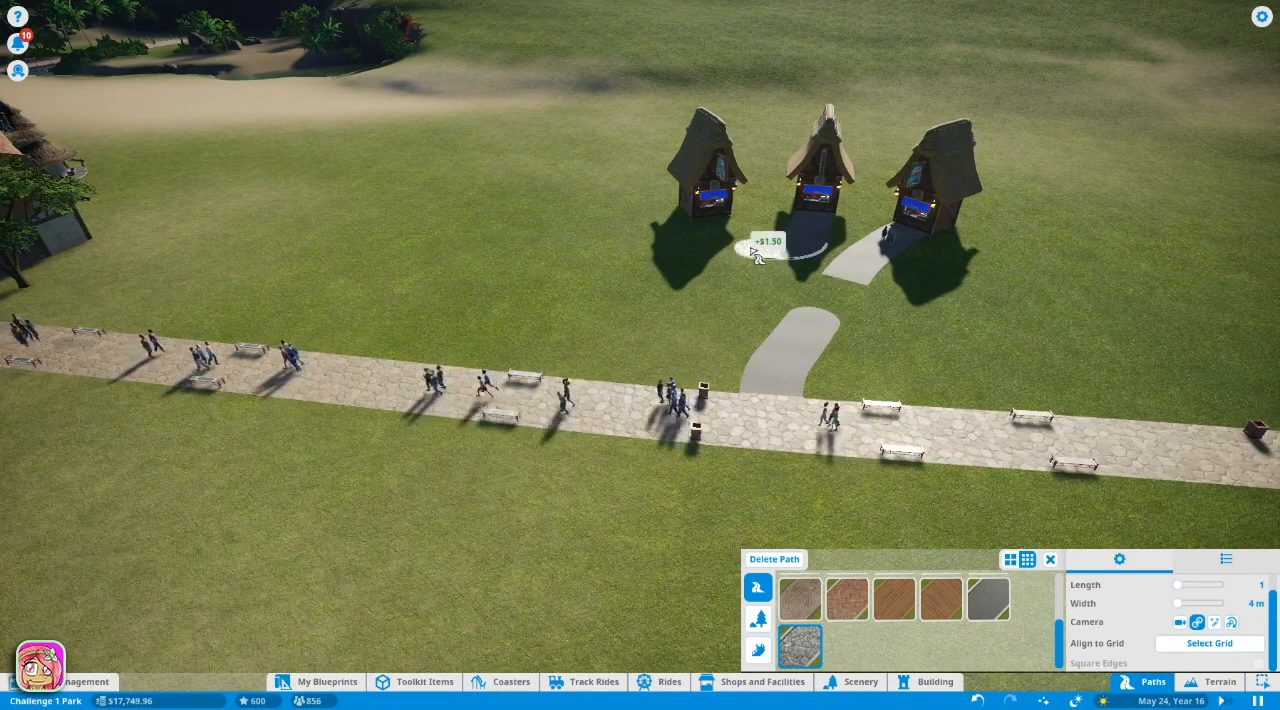
click(757, 253)
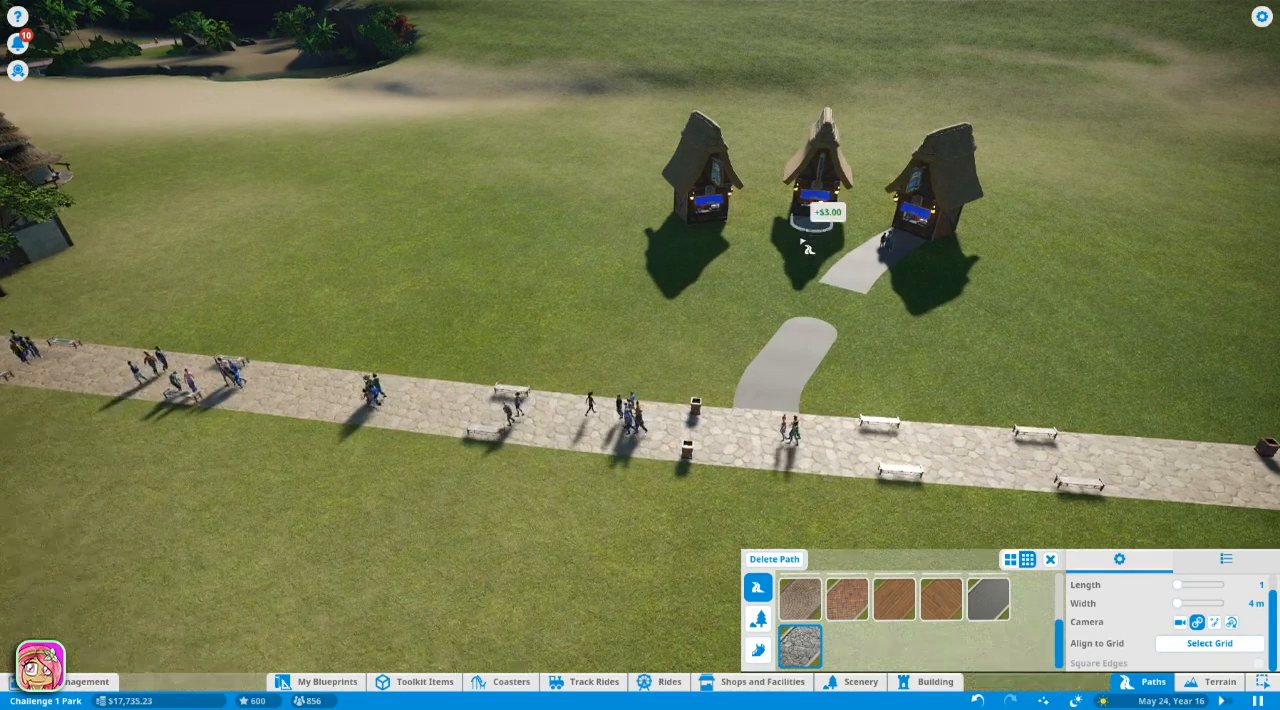
Delete the middle and right kiosks' remaining path pieces, leaving bare grass
click(812, 240)
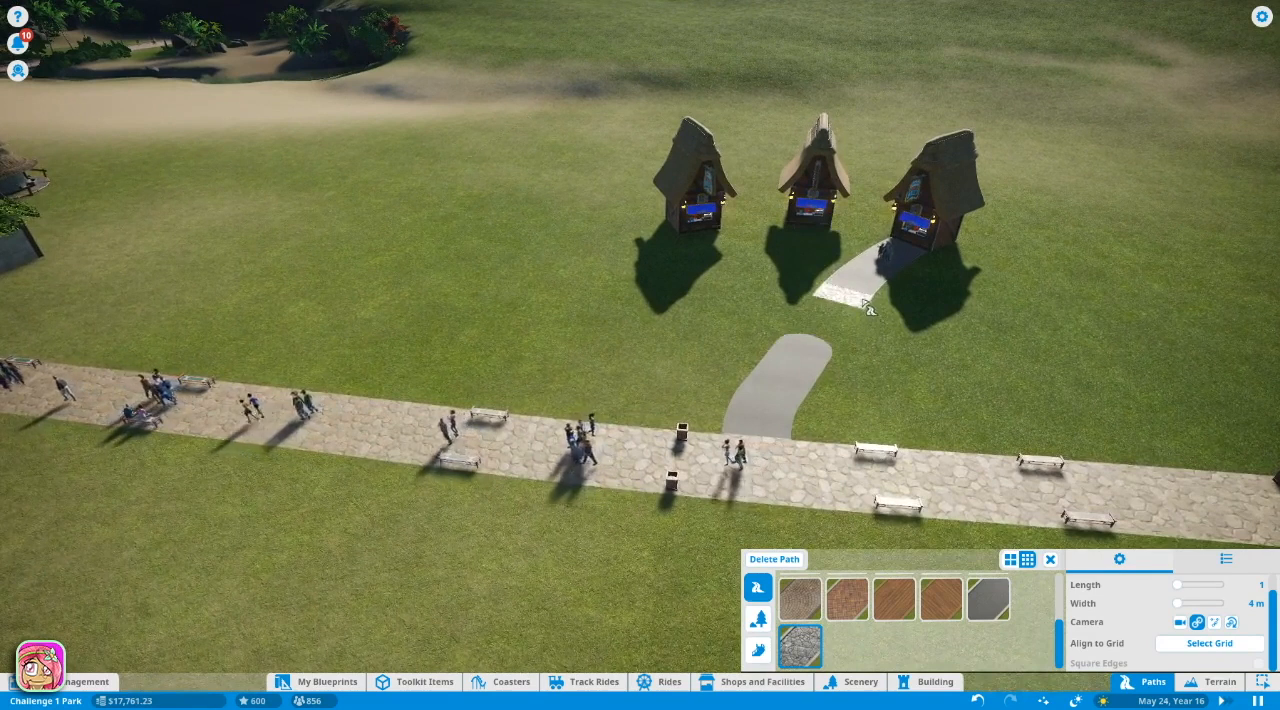
click(870, 306)
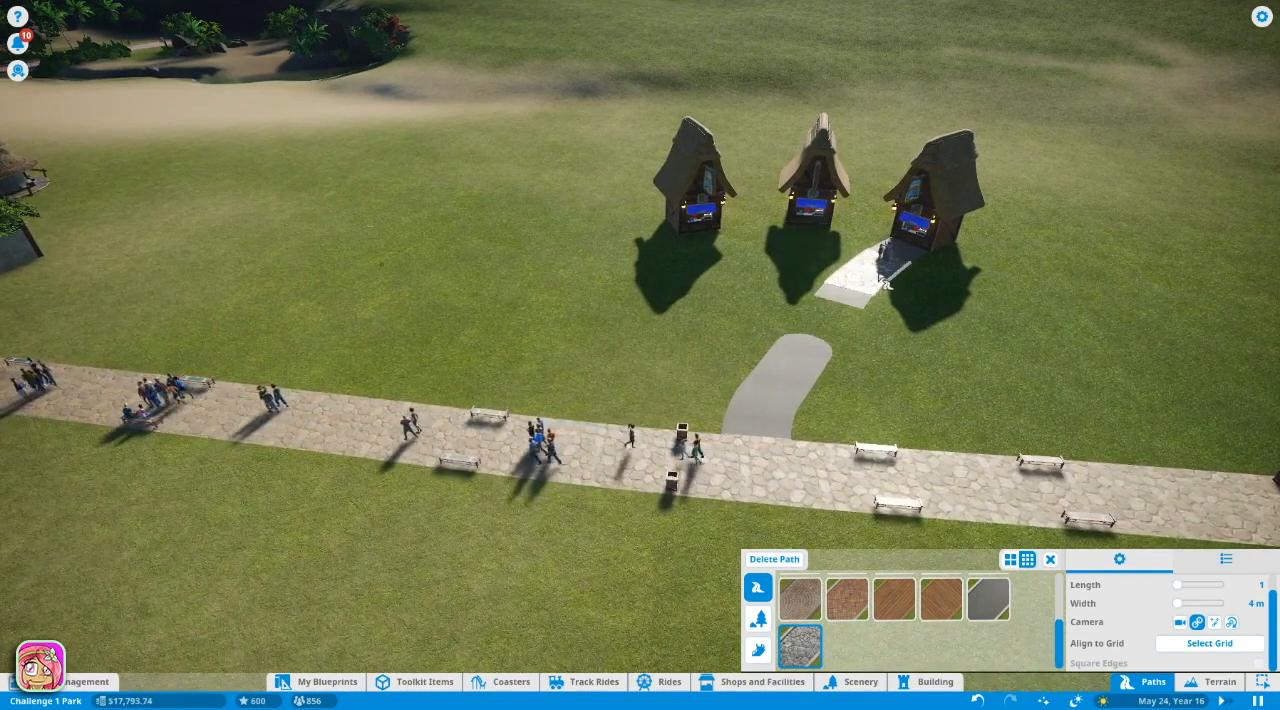
click(865, 300)
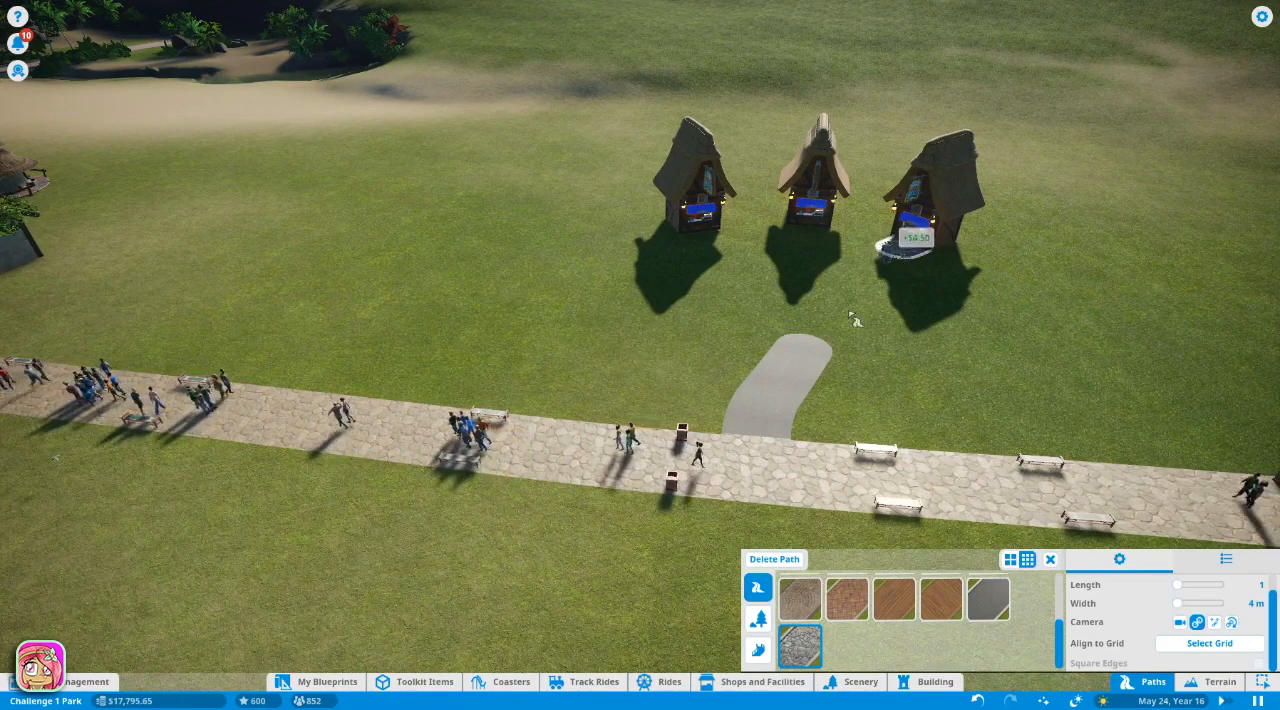
click(745, 400)
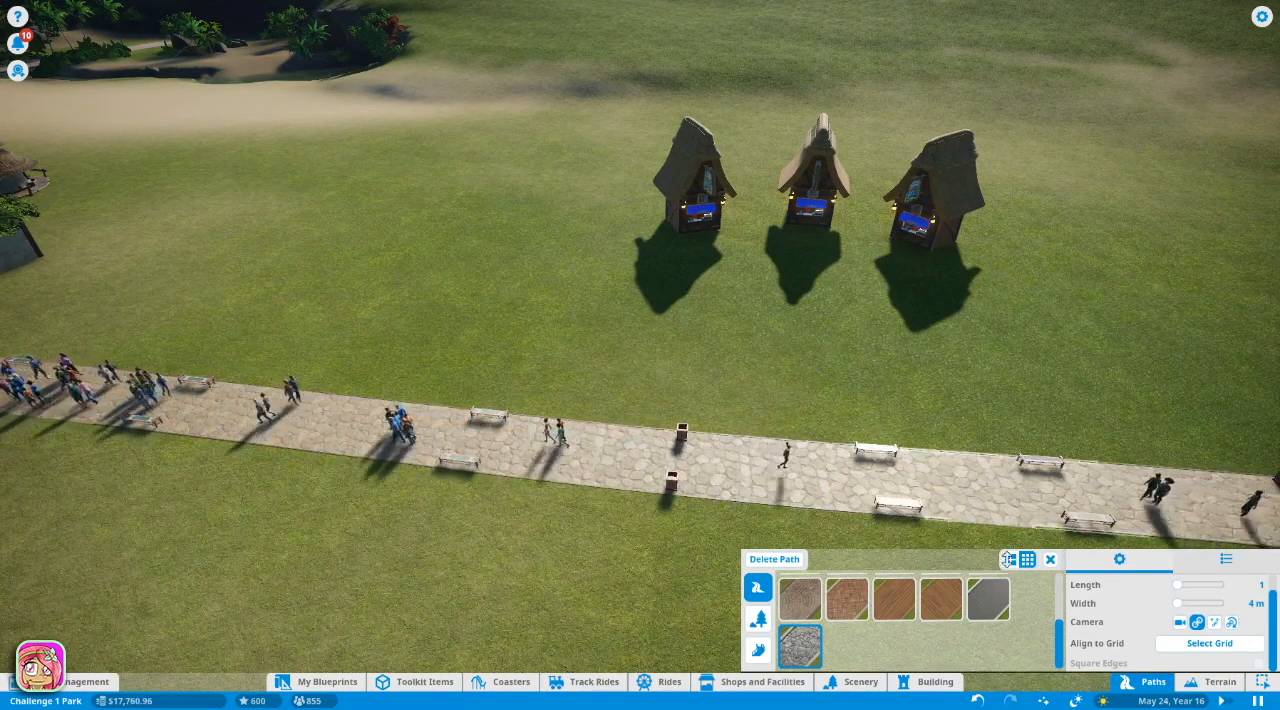
click(1124, 682)
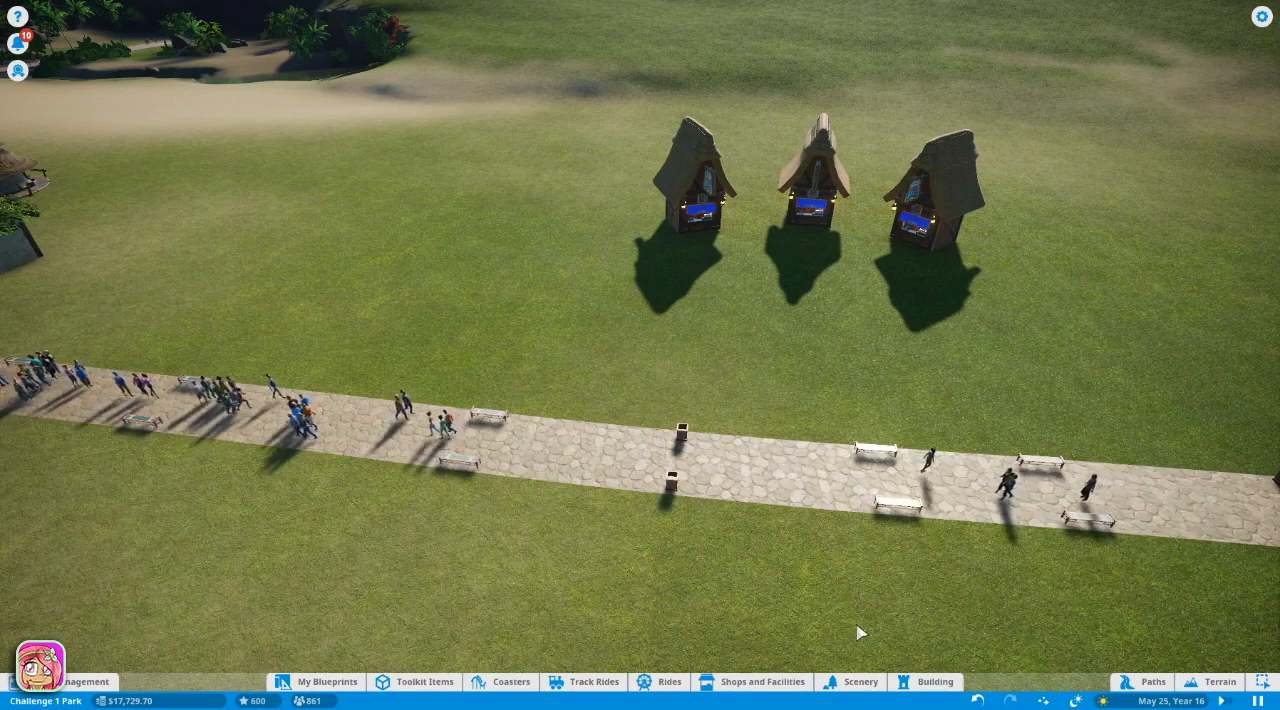
click(1124, 682)
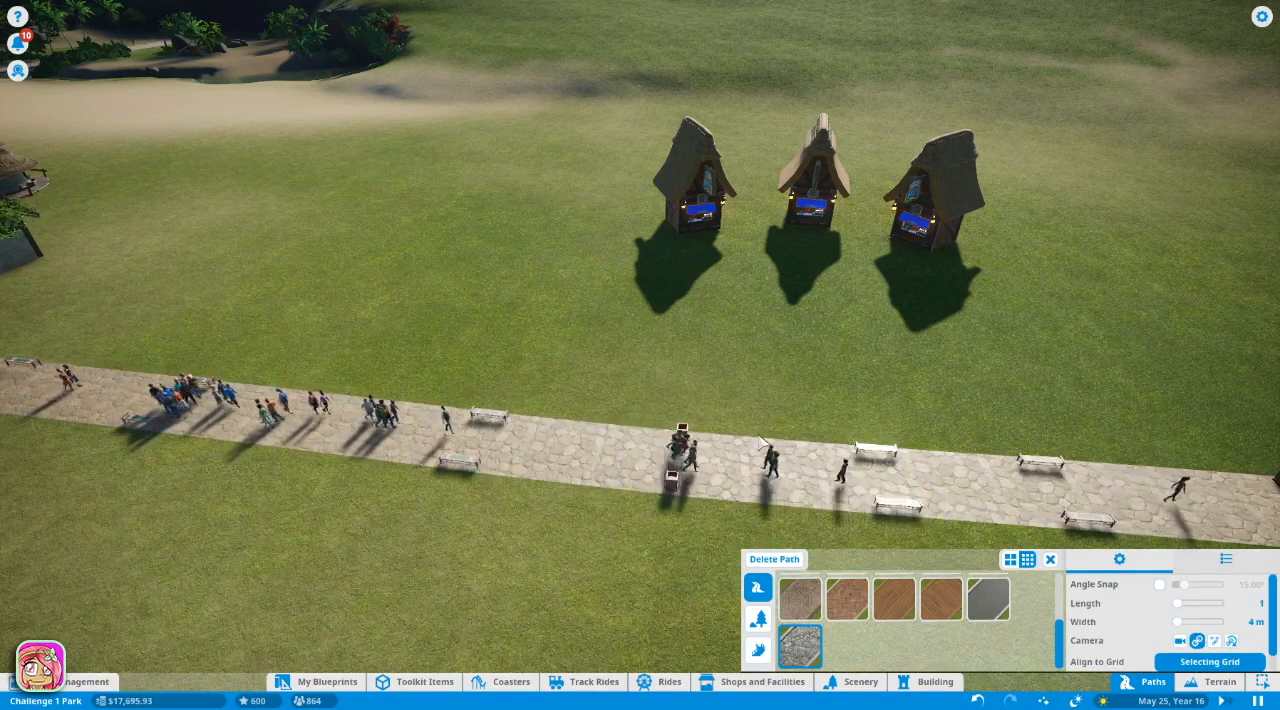
Take the grid from the main path and build a path strip from the right kiosk down to it
click(760, 443)
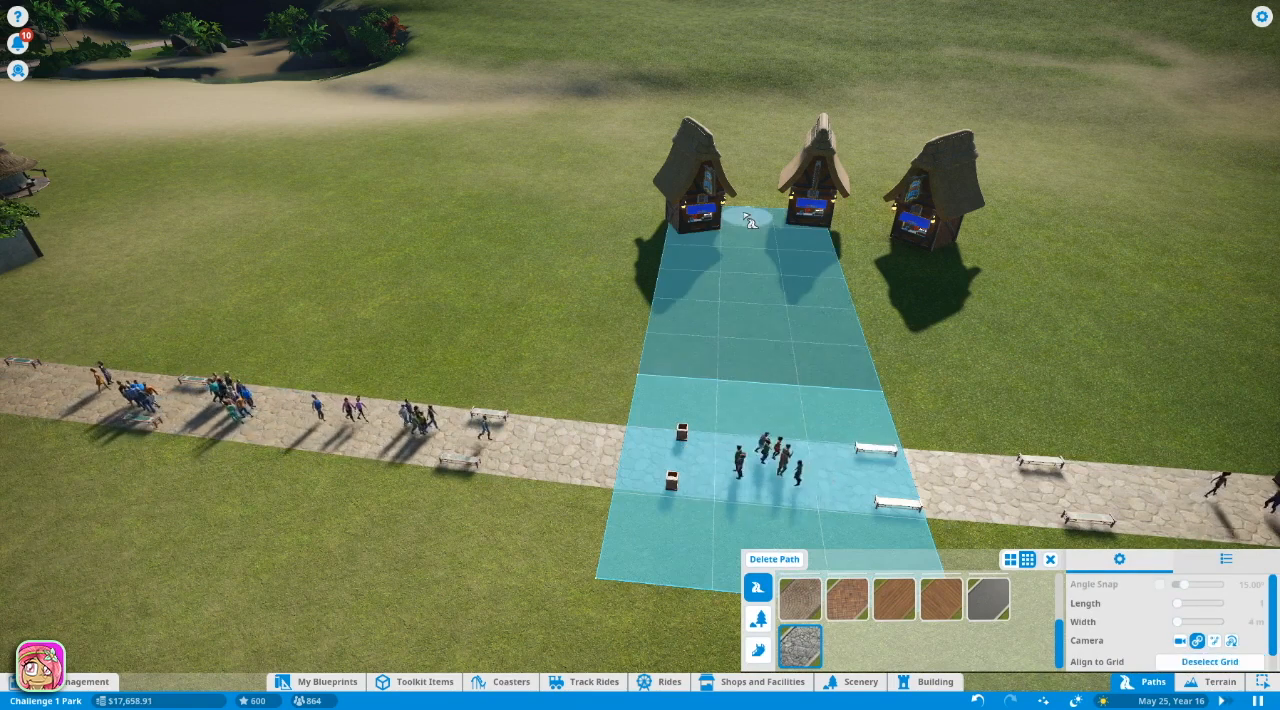
mouse_move(750, 220)
mouse_down()
mouse_move(898, 260)
mouse_move(938, 308)
mouse_up()
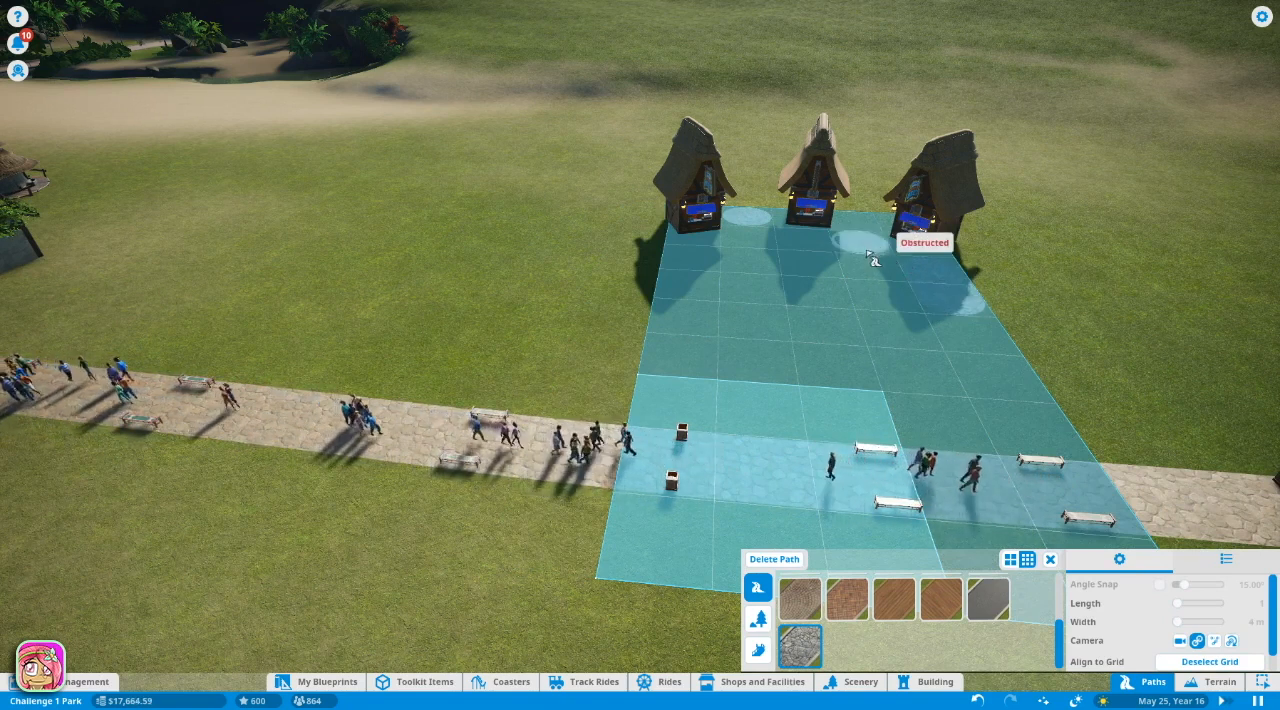
drag(870, 258, 912, 352)
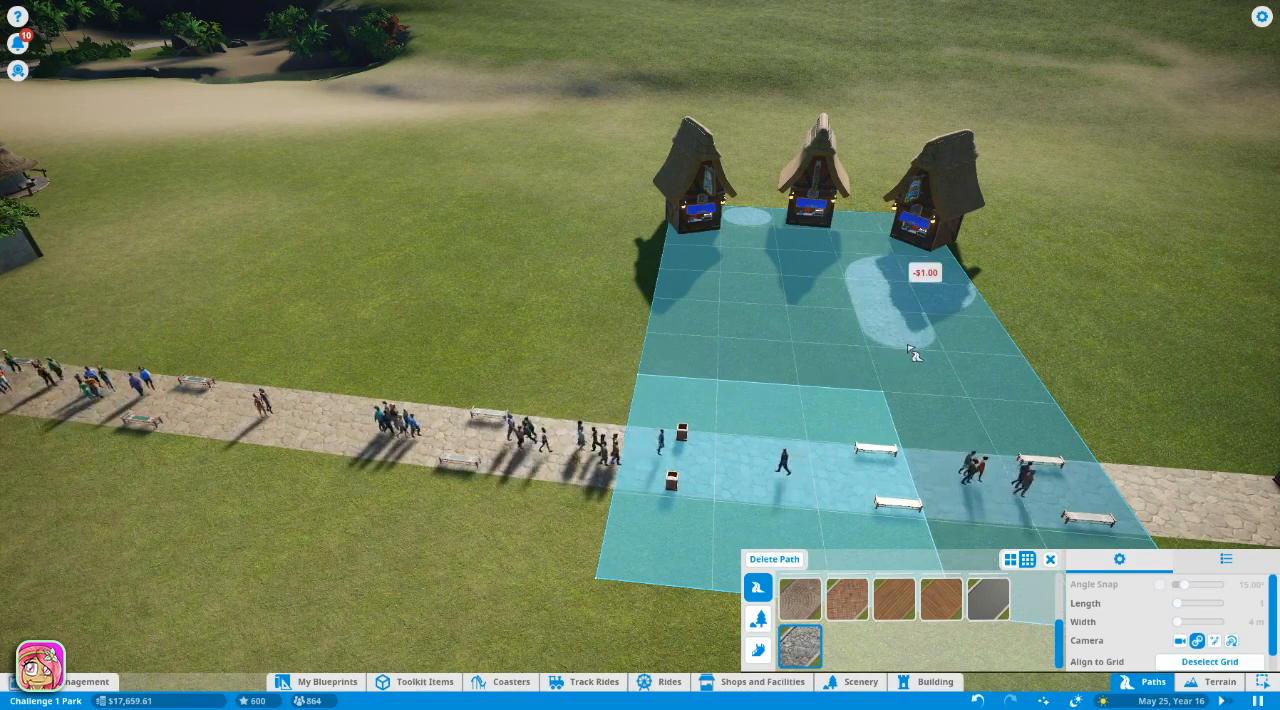
mouse_move(912, 352)
mouse_down()
mouse_move(981, 381)
mouse_move(1003, 427)
mouse_up()
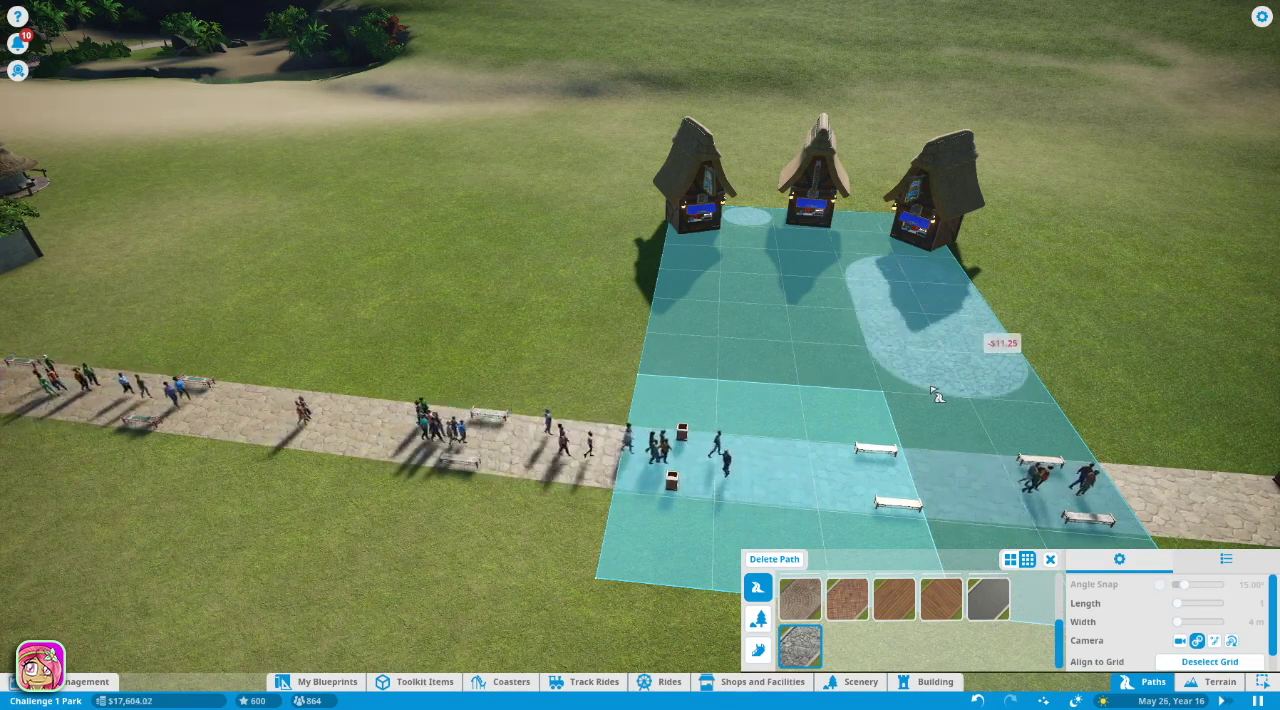
click(1003, 427)
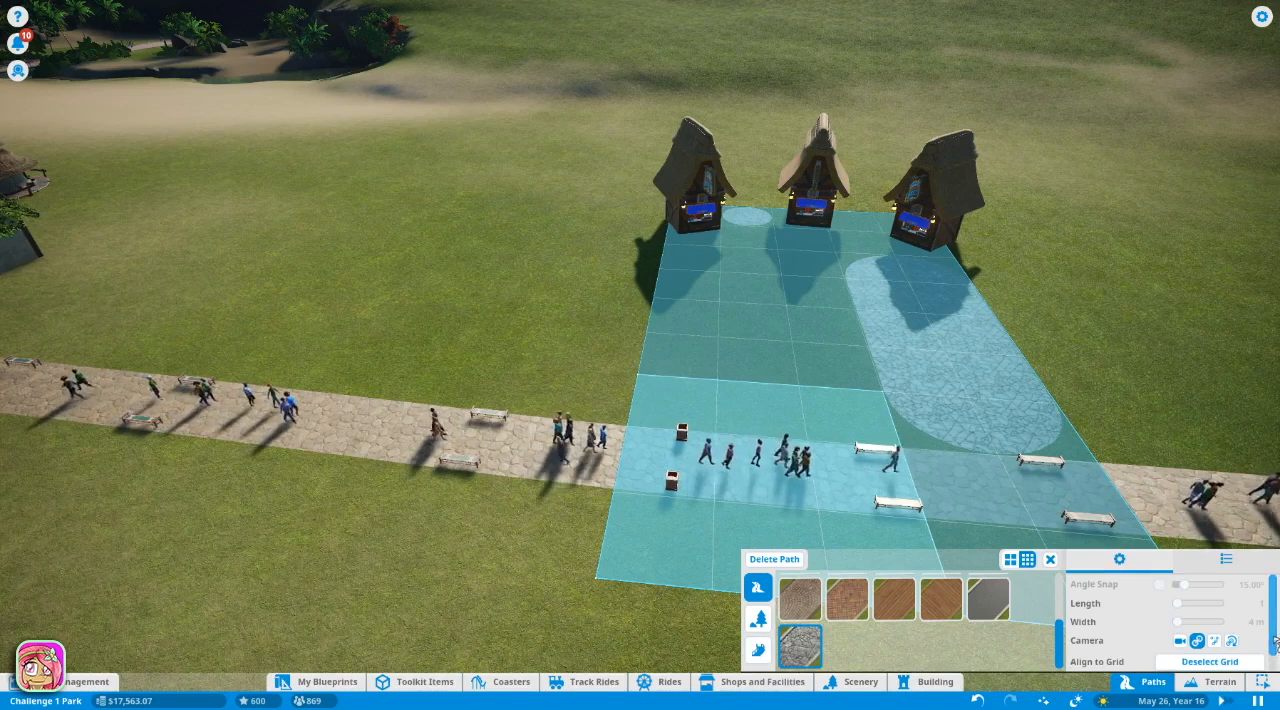
scroll(1274, 641, down, 1)
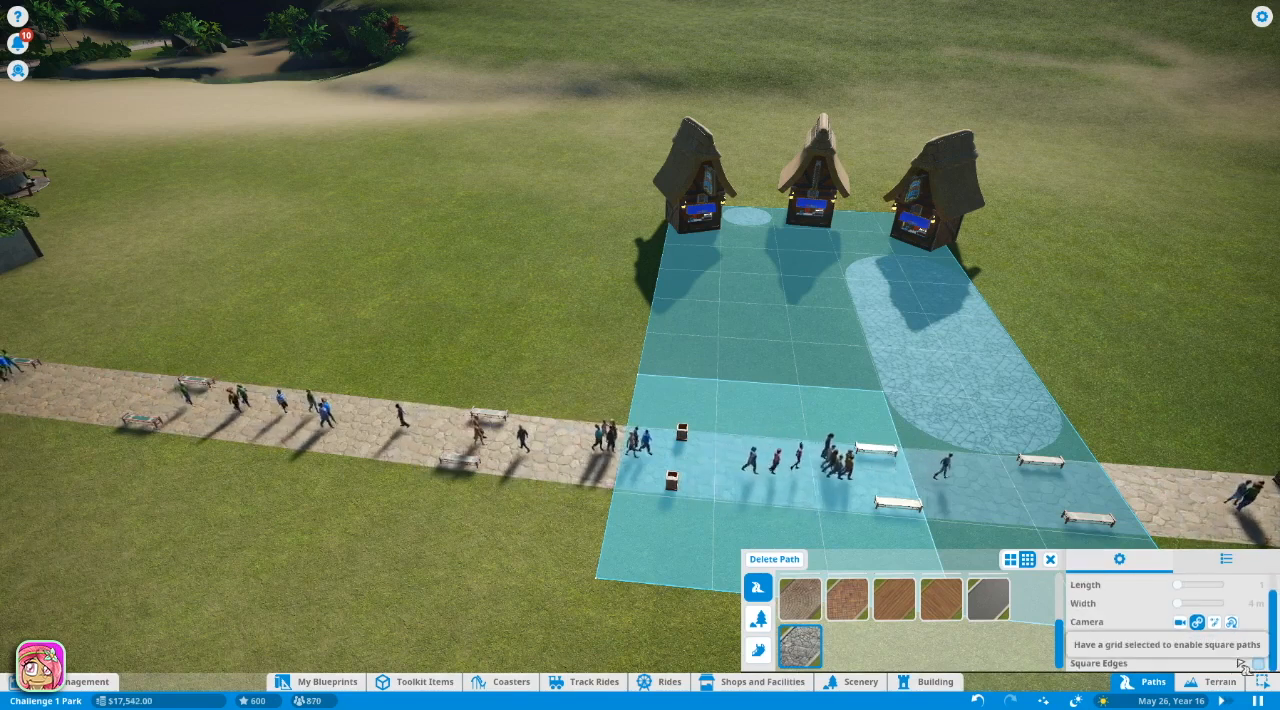
Enable Square Edges and start paving plaza tiles, undoing a misplaced left column twice
click(1258, 664)
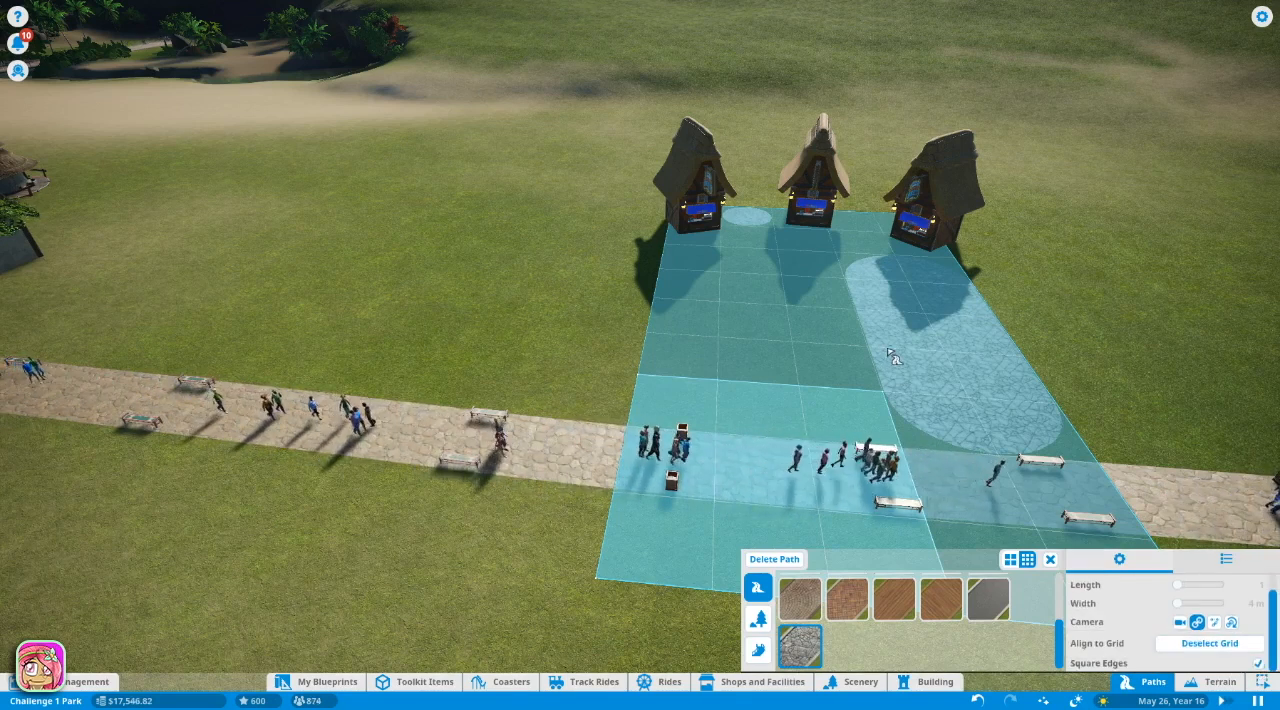
key(d)
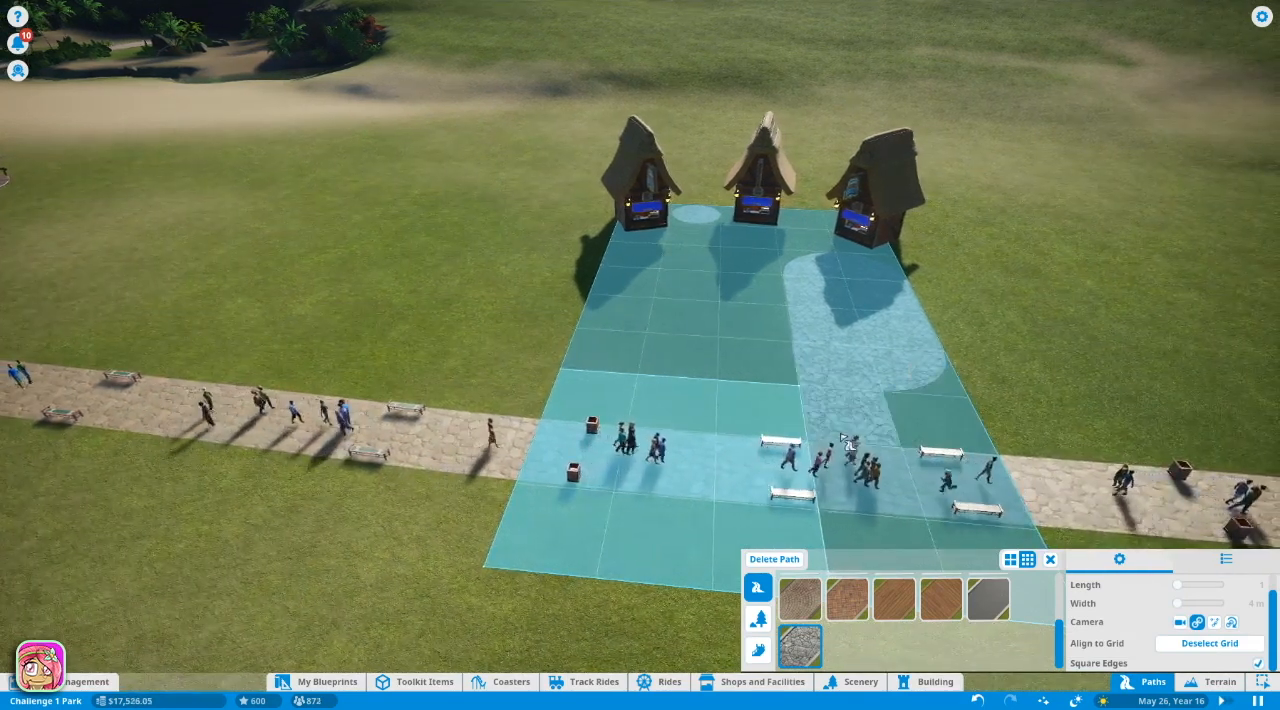
click(900, 420)
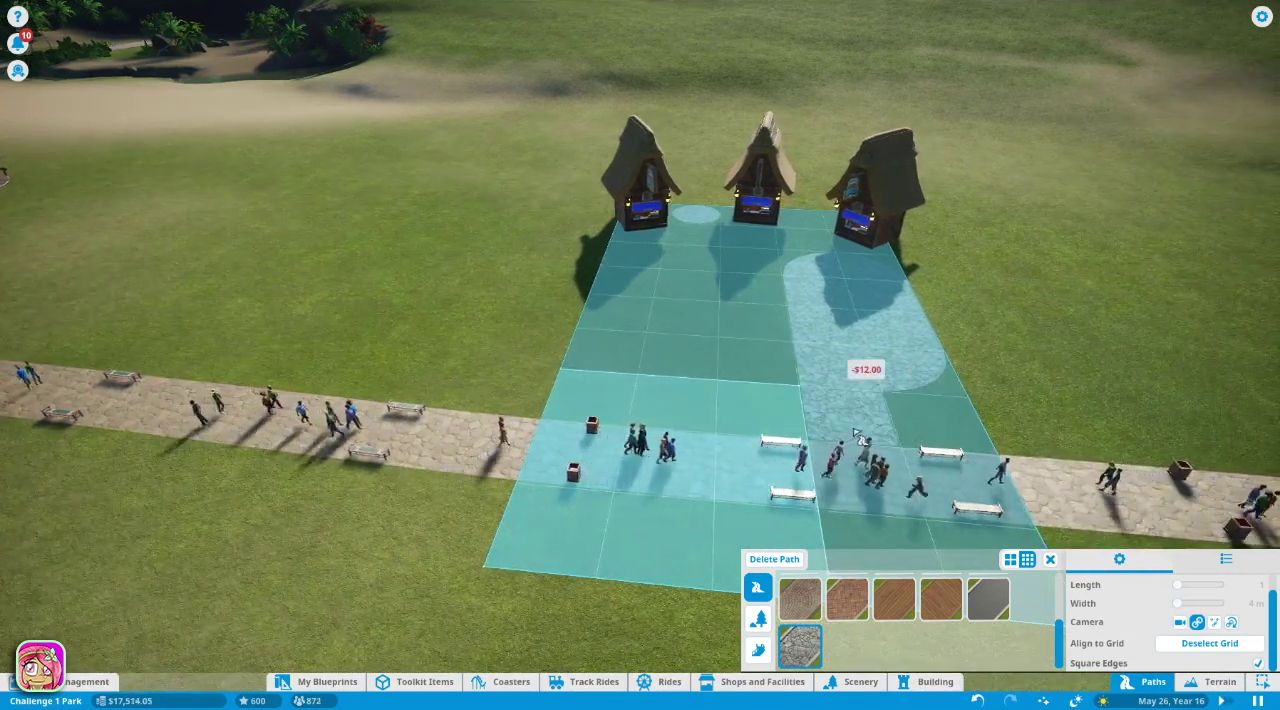
click(700, 290)
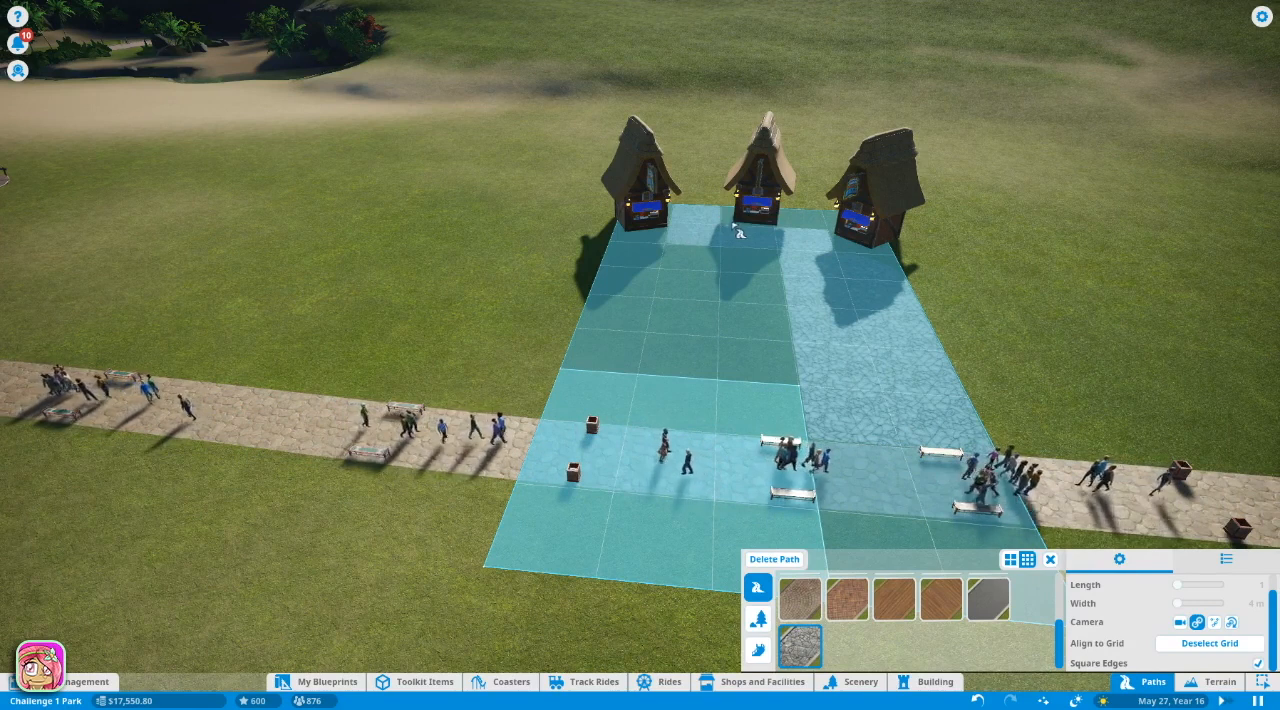
click(618, 255)
key(ctrl+z)
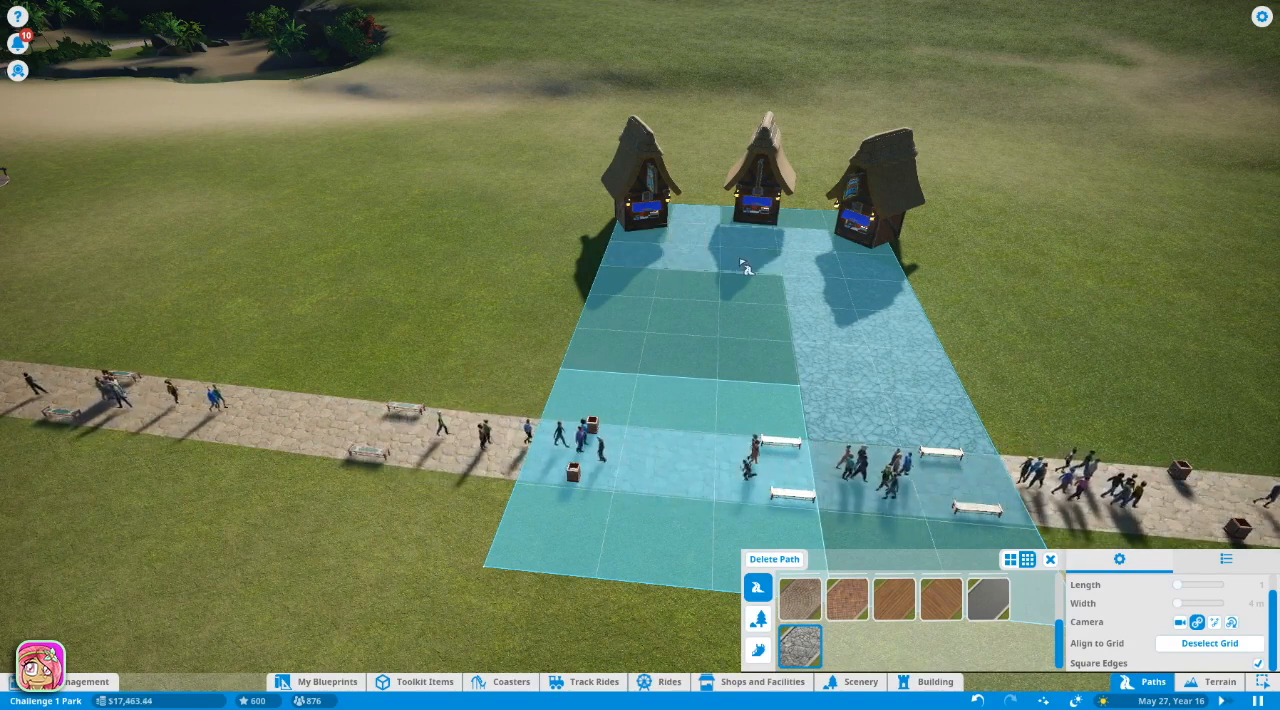
click(580, 315)
key(ctrl+z)
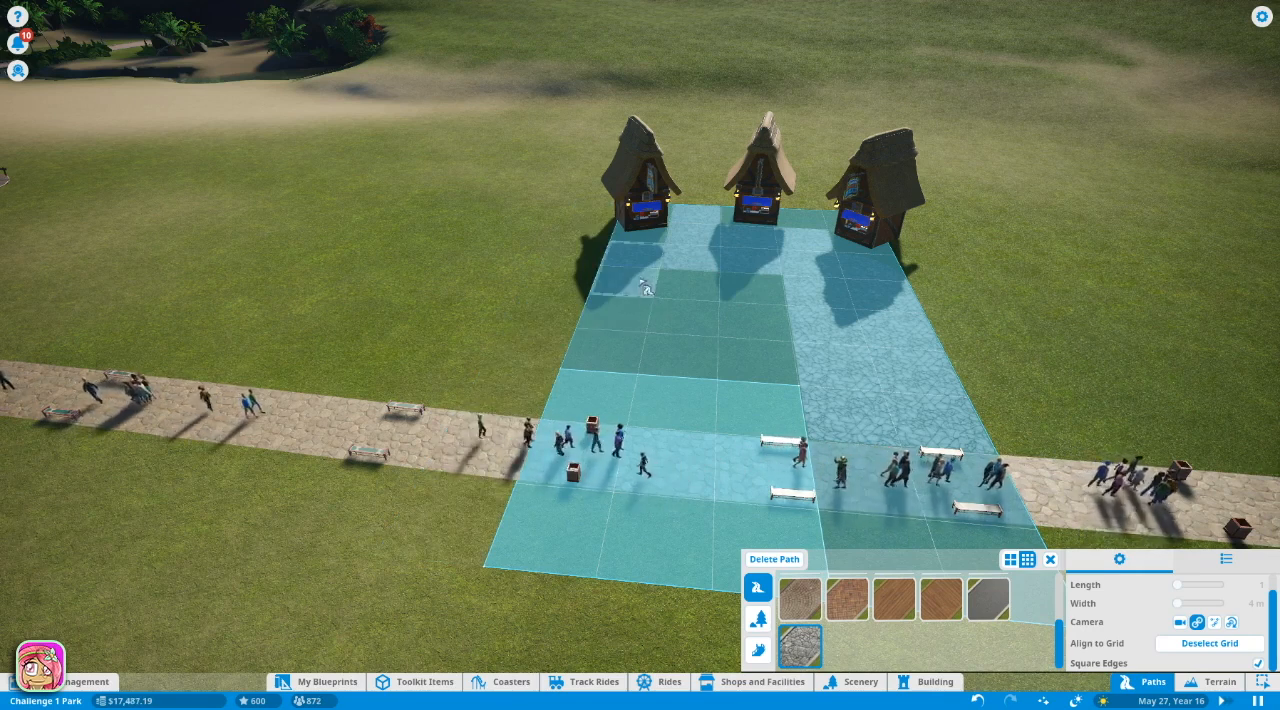
Pave the left side, centre gaps and bench area until the stone plaza is fully filled
click(615, 310)
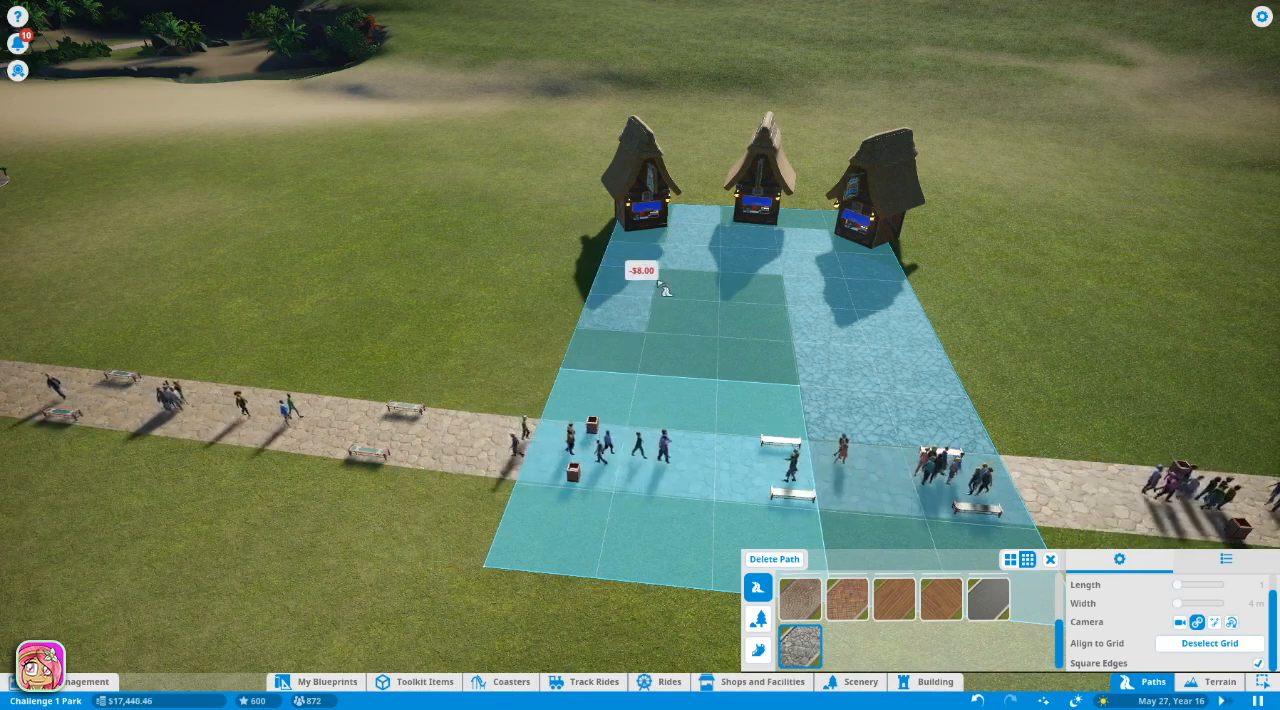
click(700, 320)
click(745, 320)
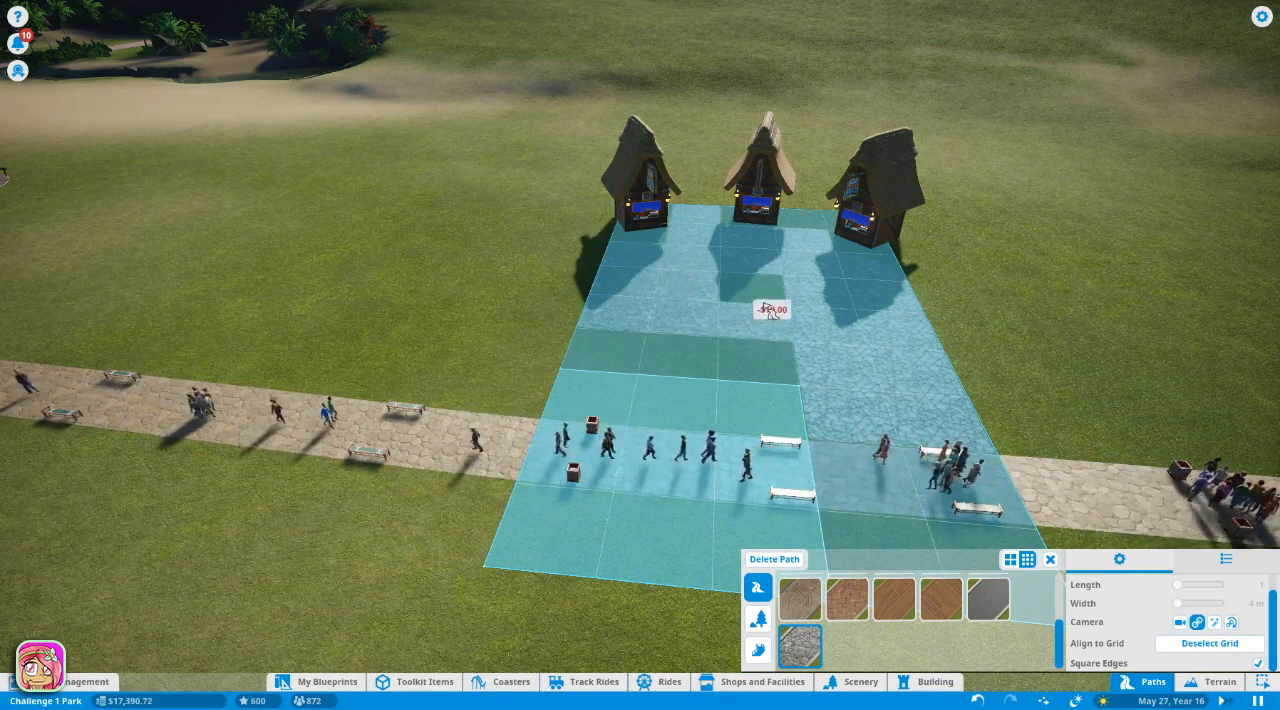
click(765, 360)
click(768, 385)
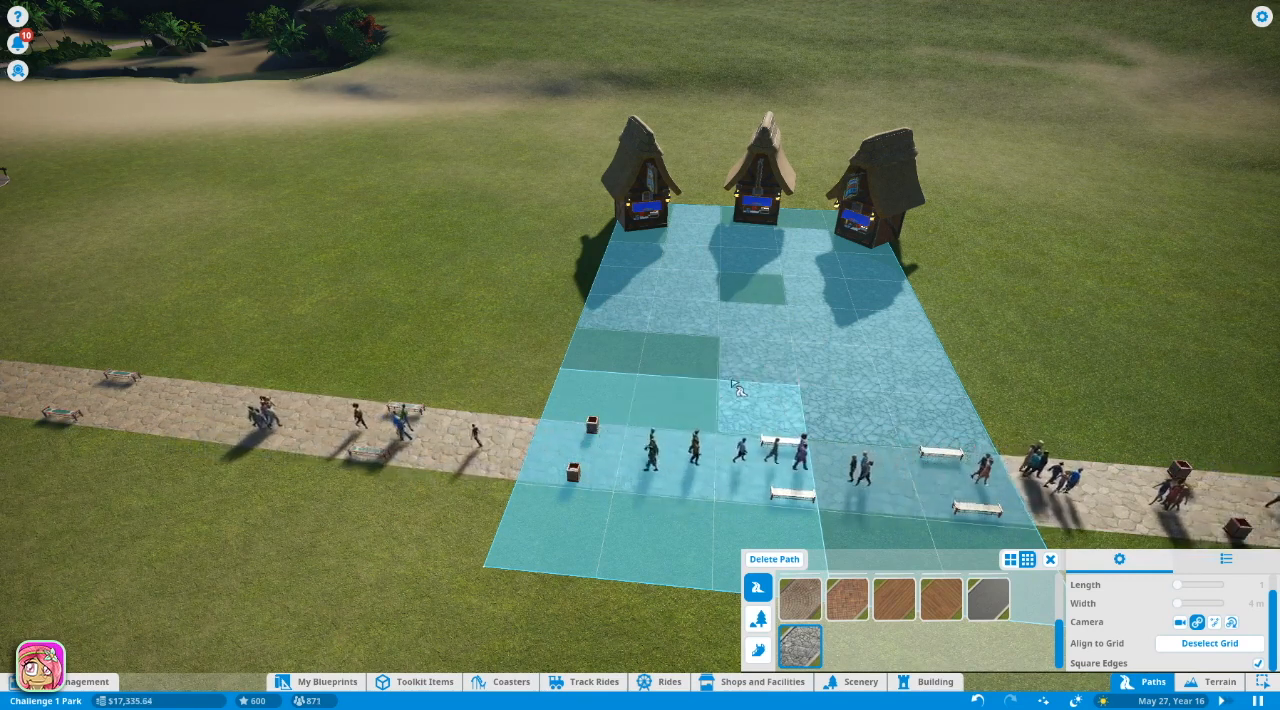
click(675, 395)
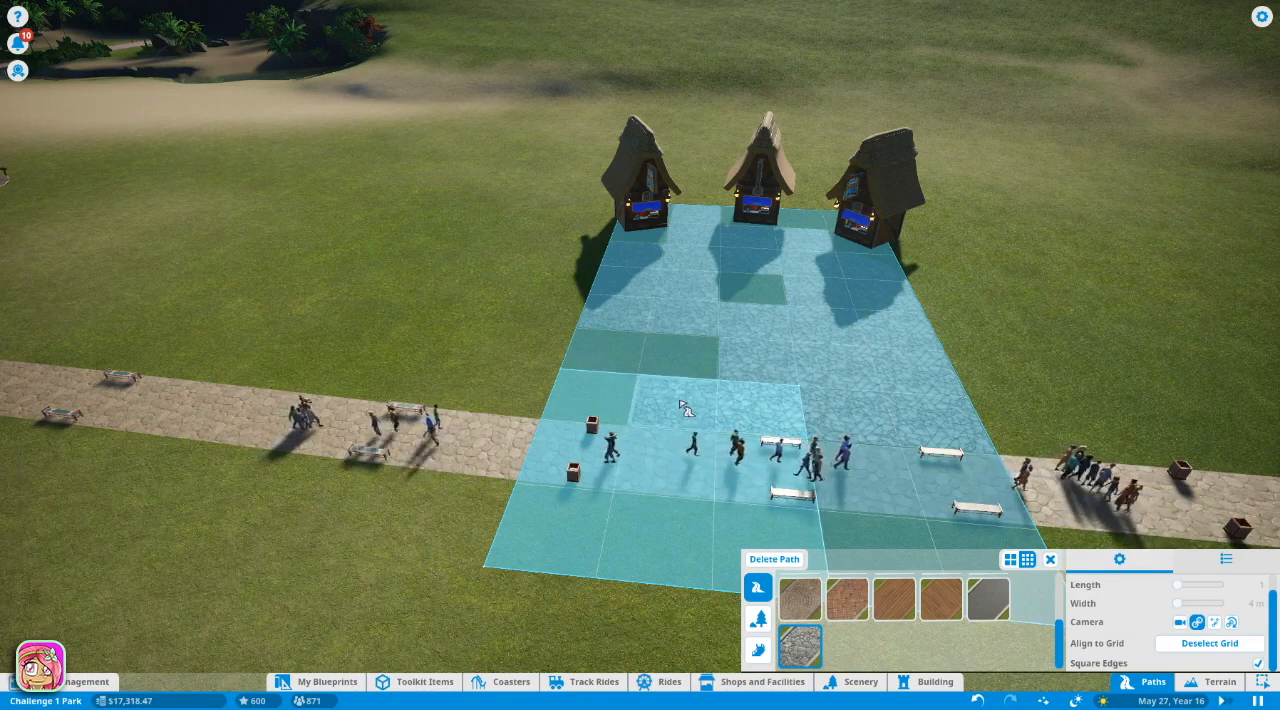
click(660, 370)
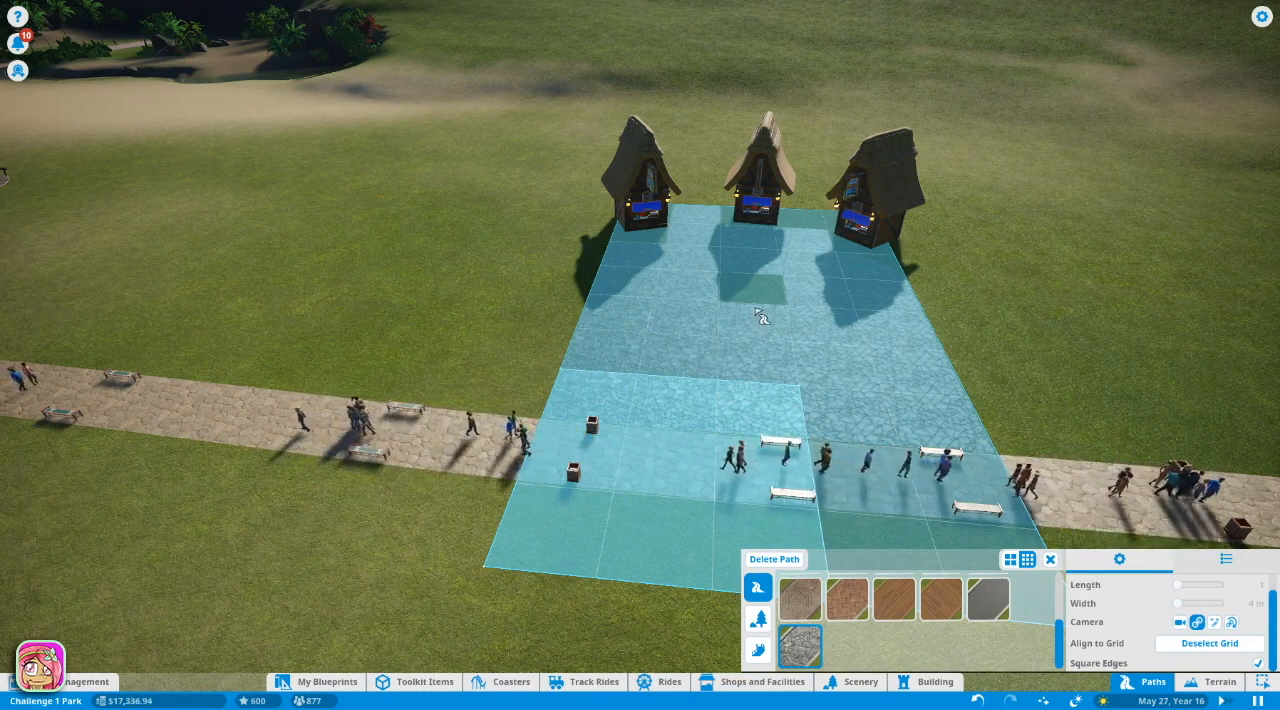
click(680, 362)
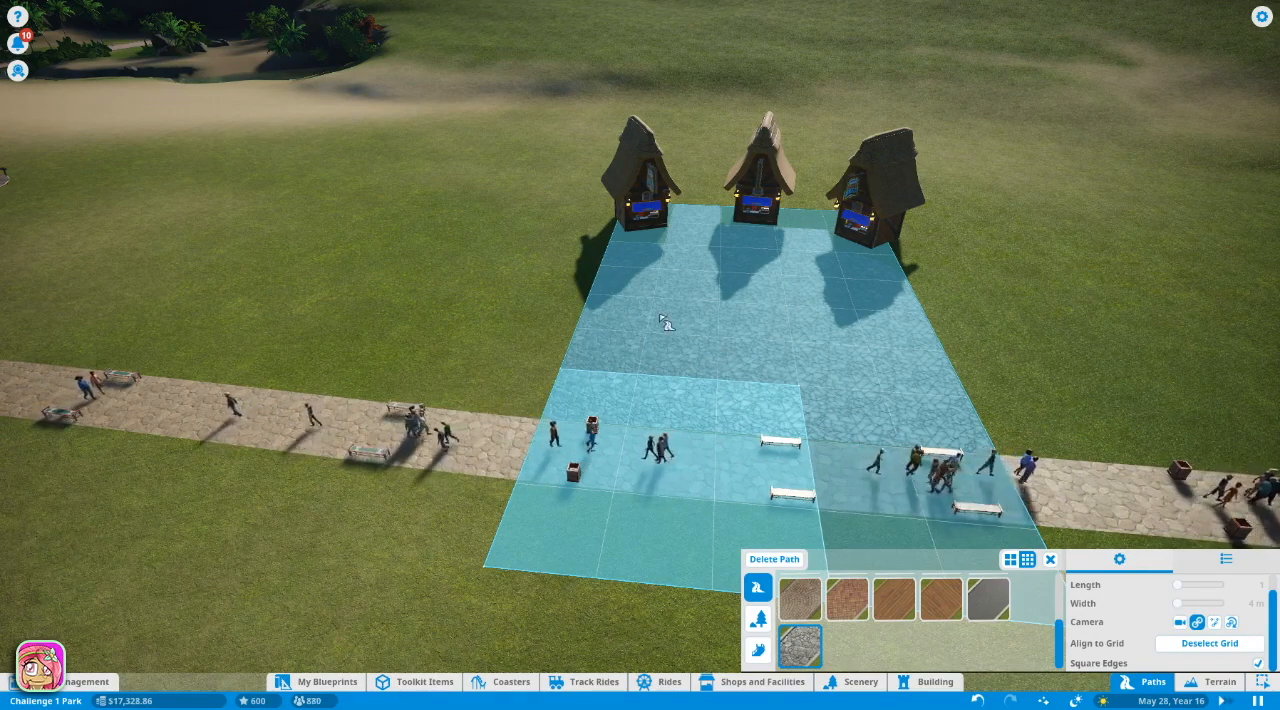
key(Escape)
scroll(650, 330, up, 5)
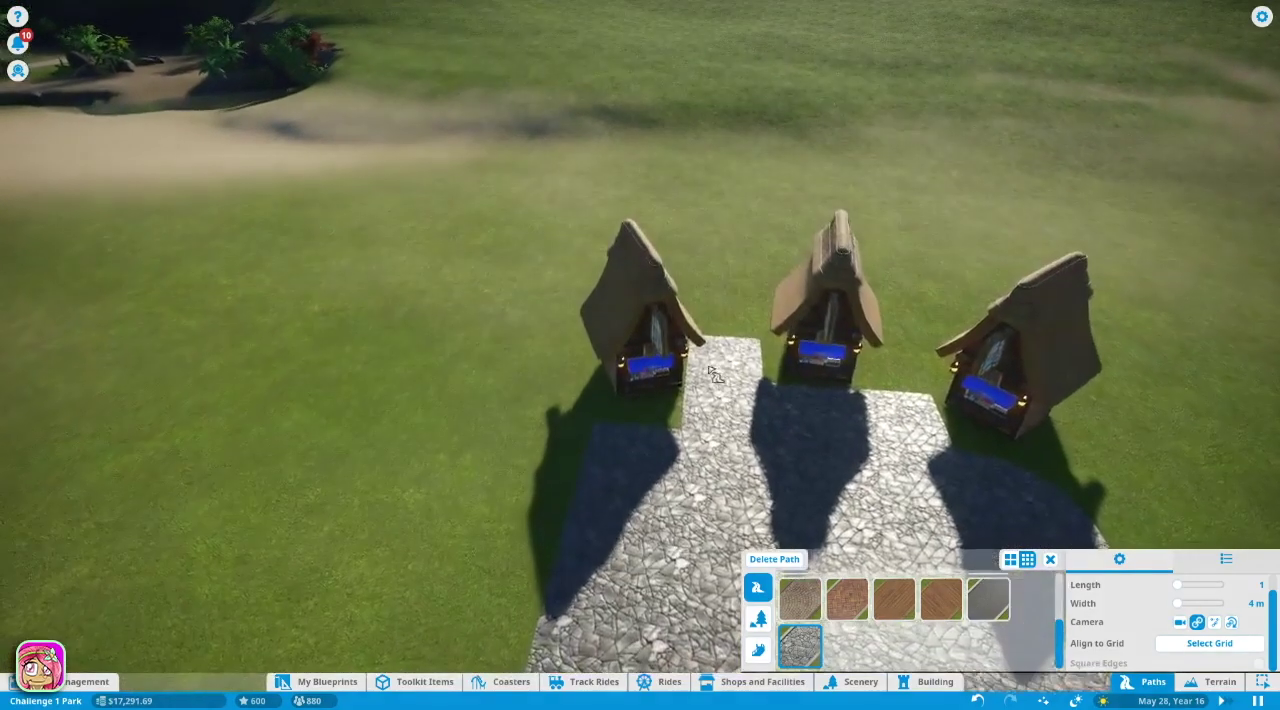
Delete the stray strip between the left kiosks and add path pieces at the right kiosk's front
click(712, 372)
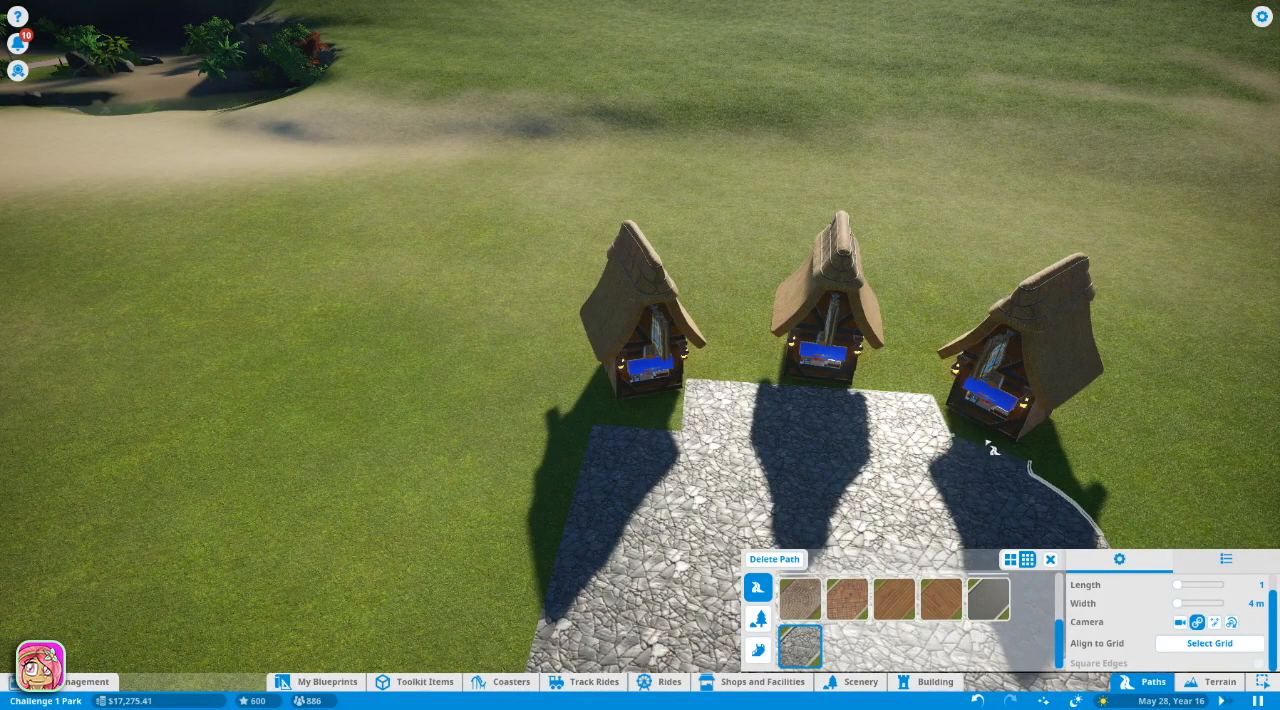
click(993, 449)
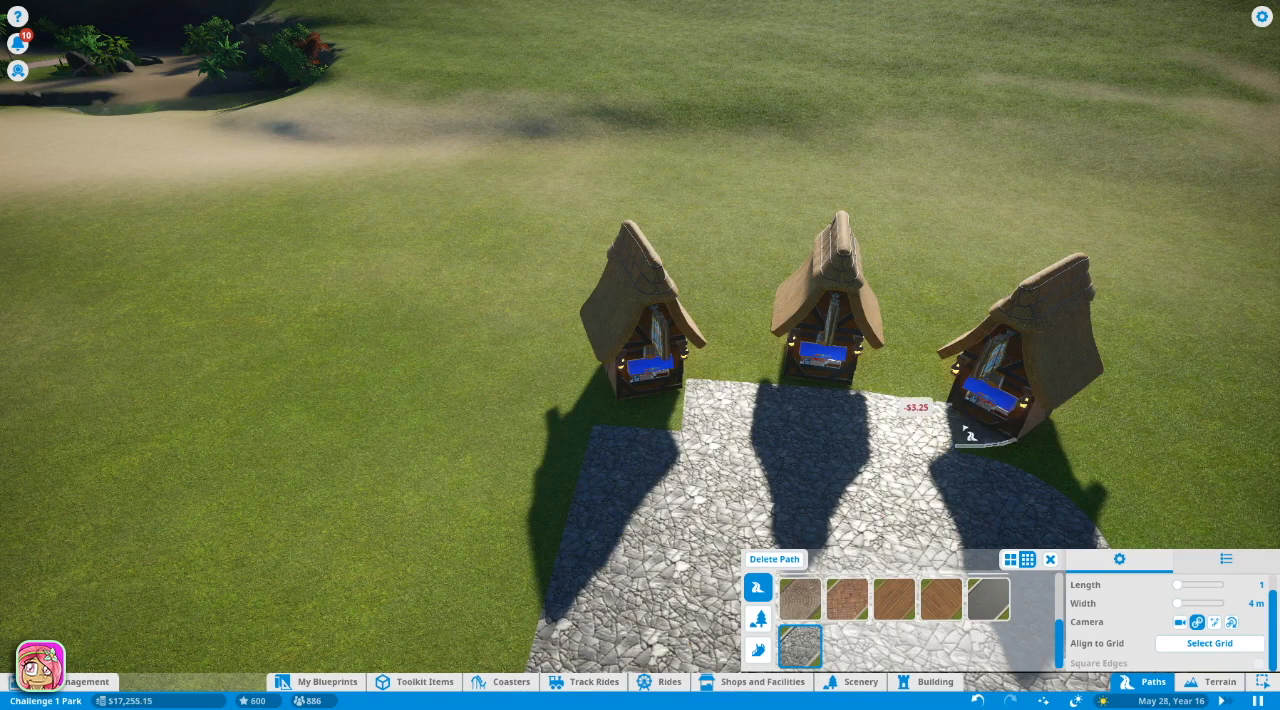
click(968, 432)
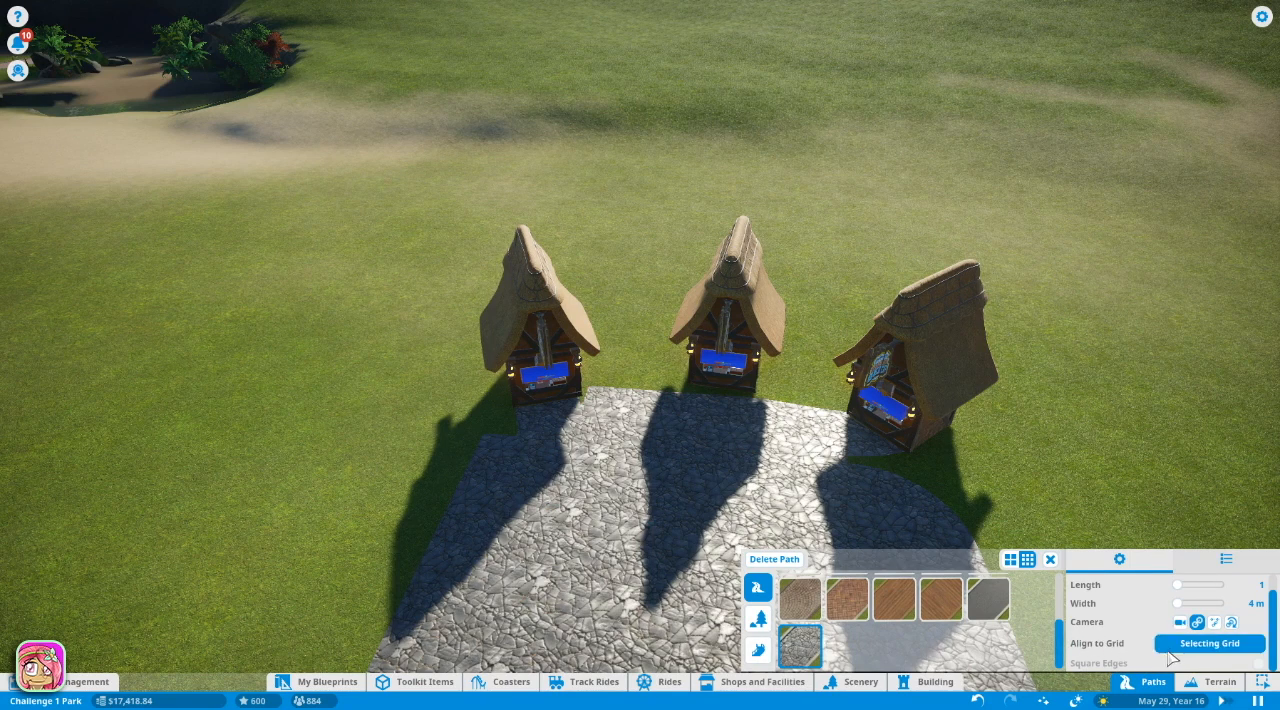
Extend the plaza grid left, right and along the top so tiles reach all three kiosk fronts
click(693, 568)
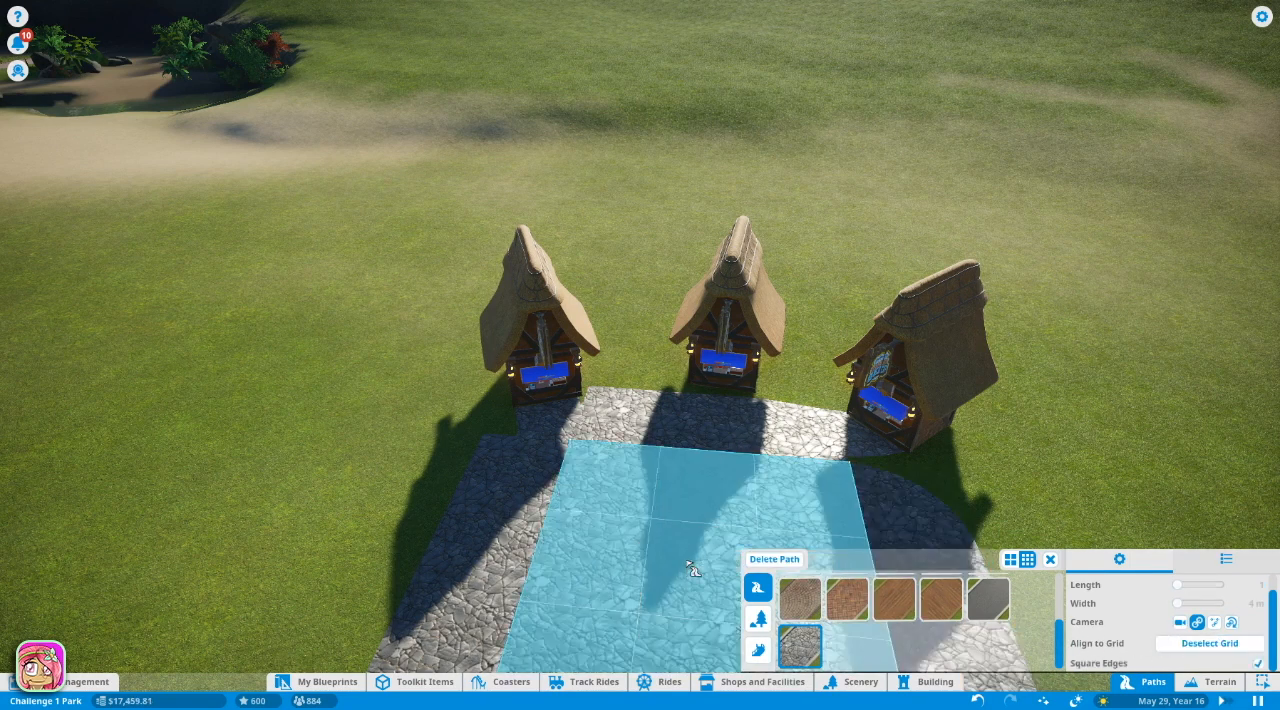
scroll(693, 568, down, 3)
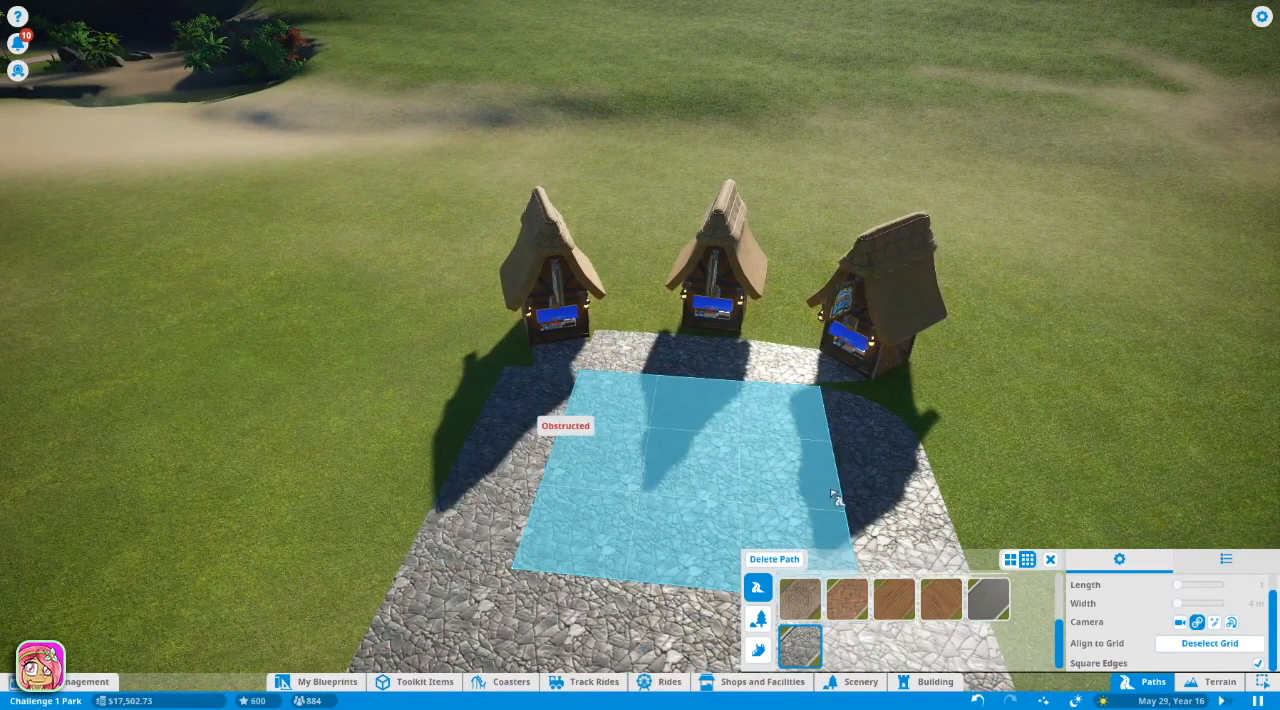
click(535, 390)
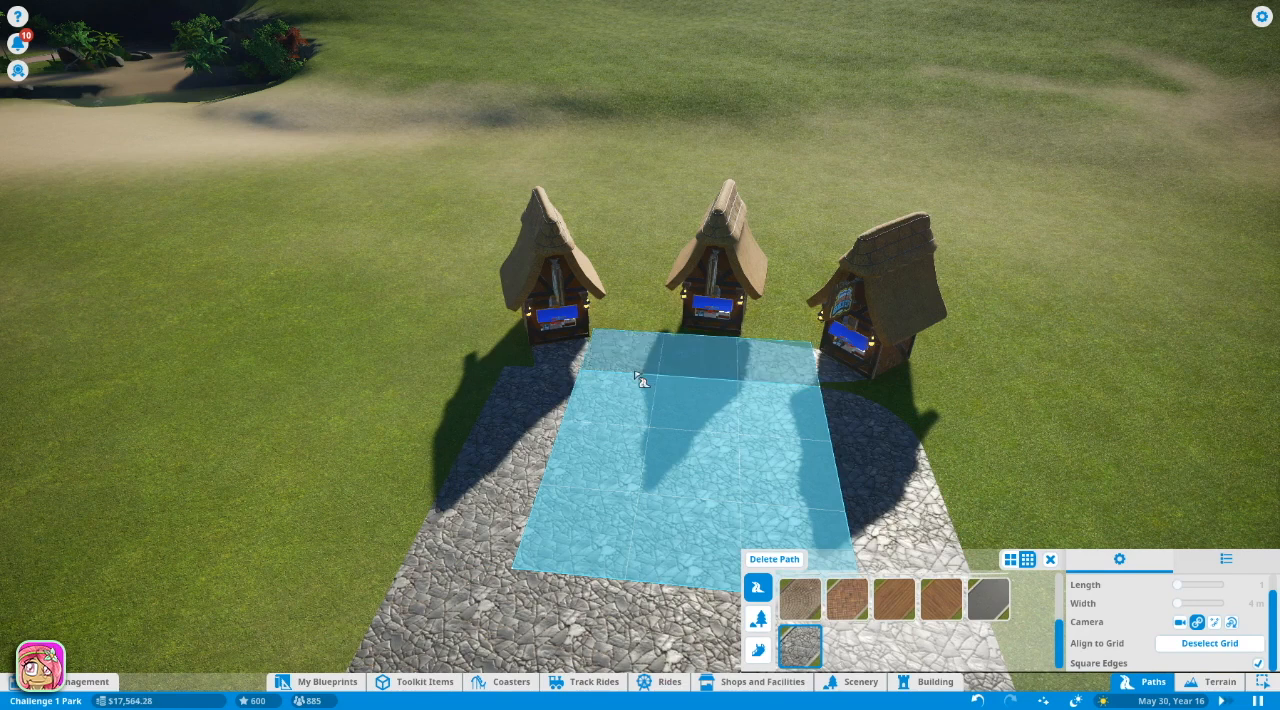
click(665, 388)
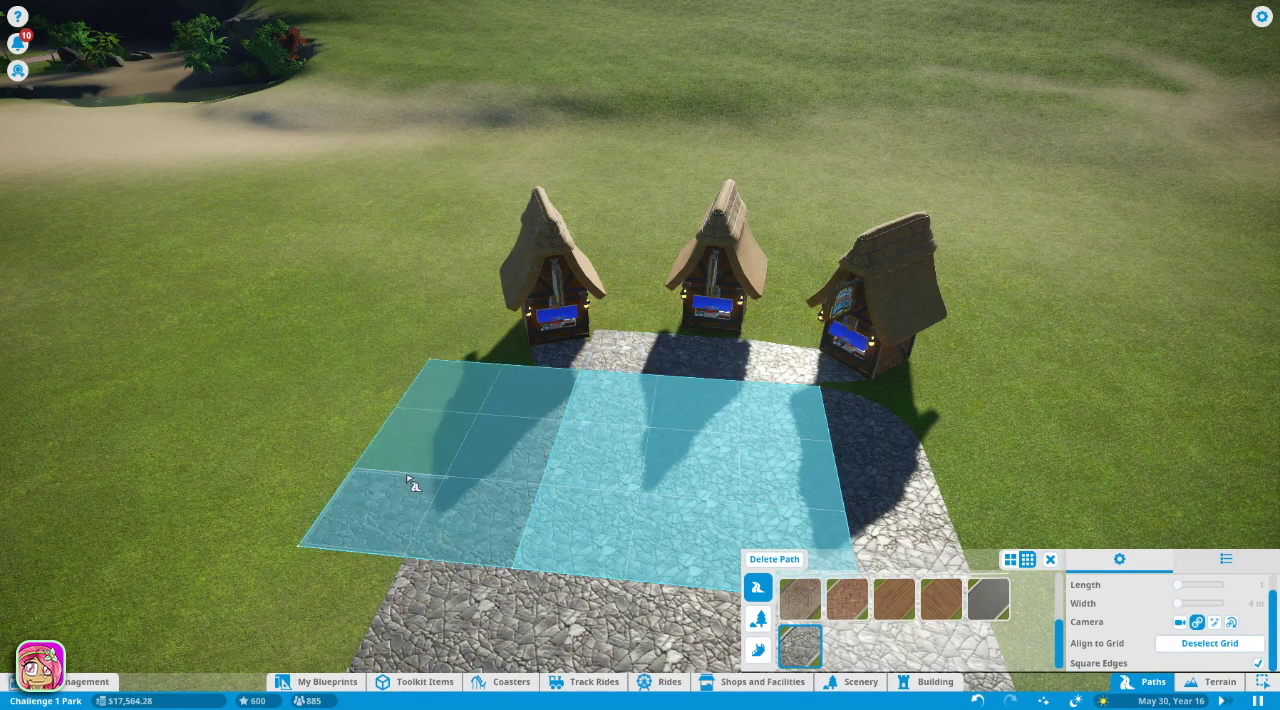
click(535, 362)
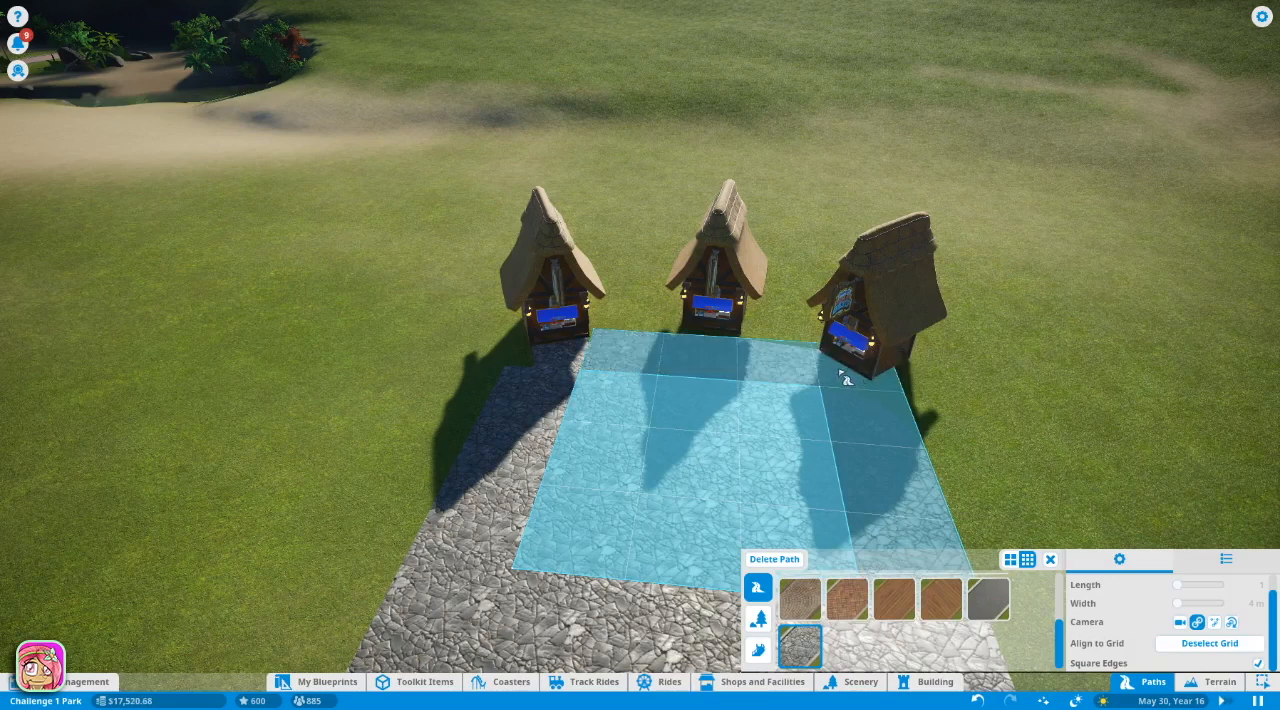
click(870, 390)
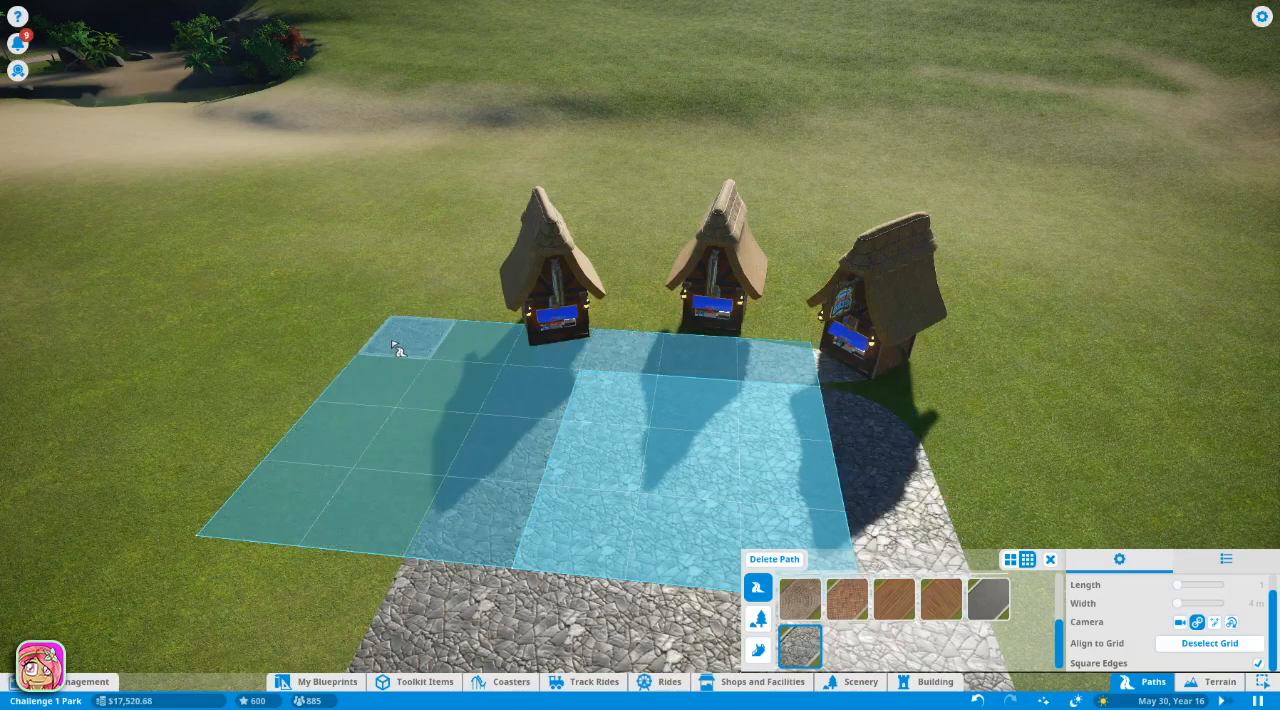
key(Escape)
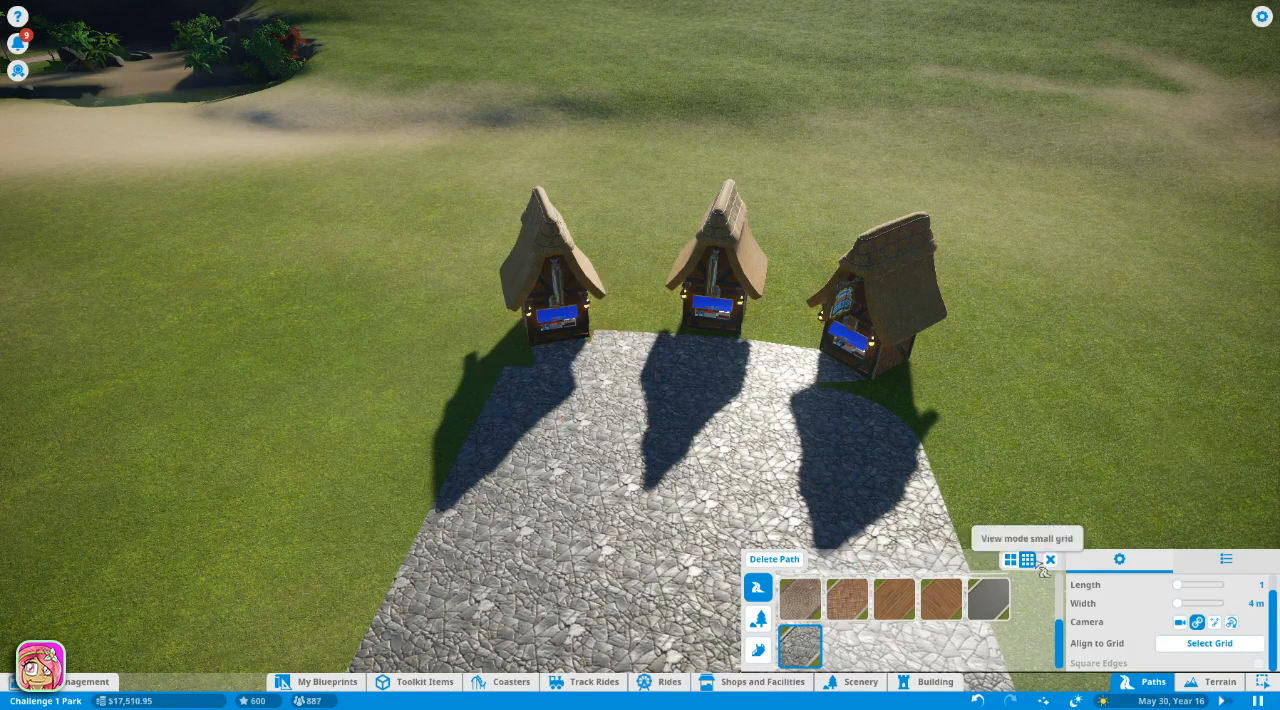
Move the left kiosk back onto the grass above the plaza, adjusting its spot a few times
click(1127, 684)
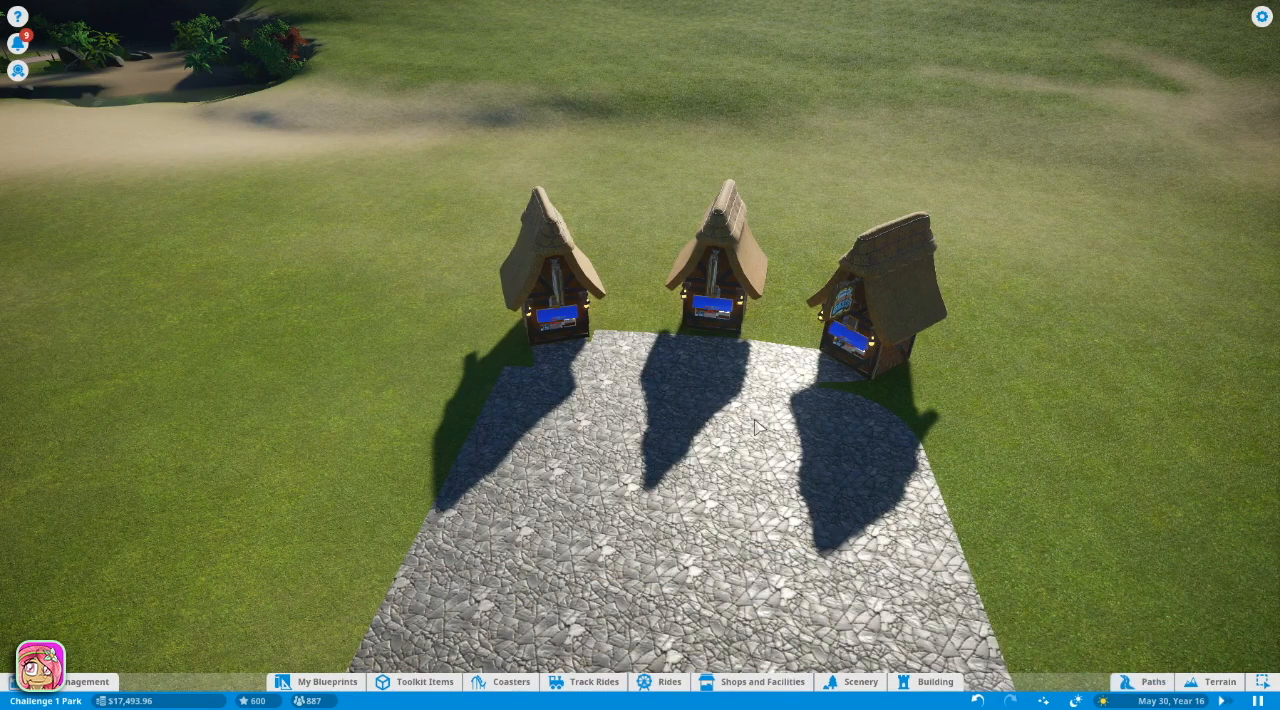
click(563, 297)
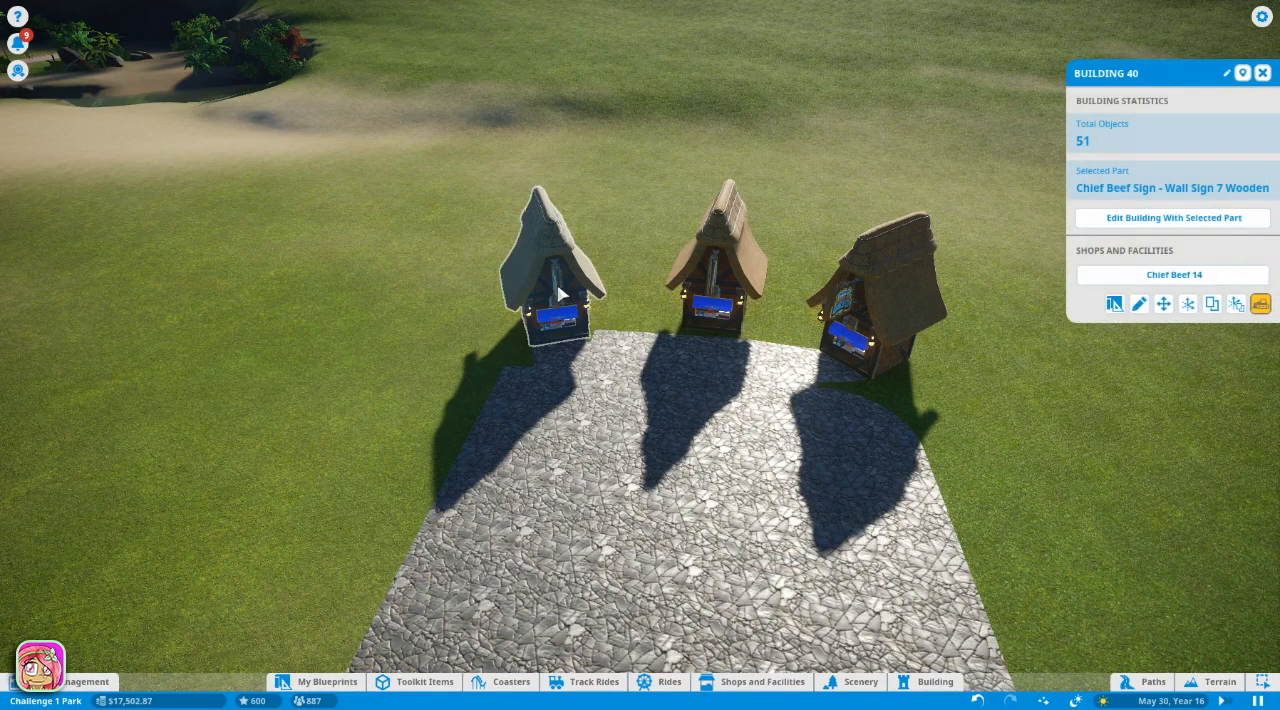
key(m)
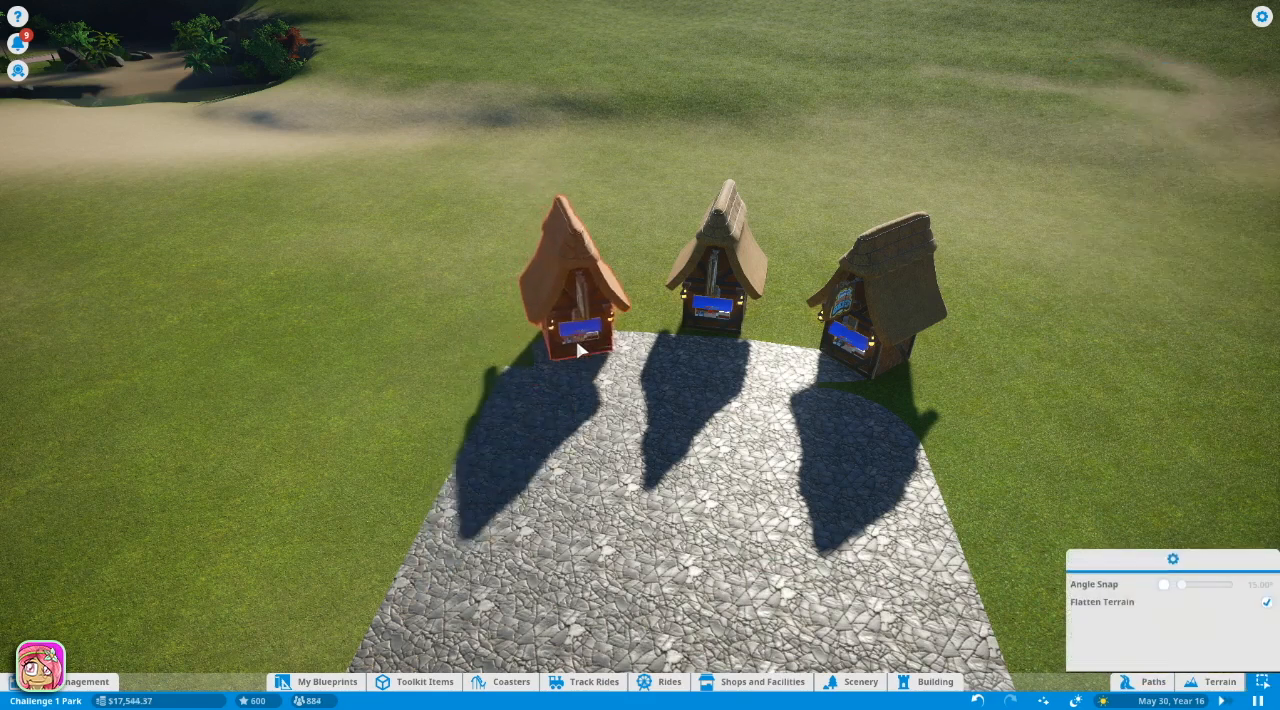
click(572, 328)
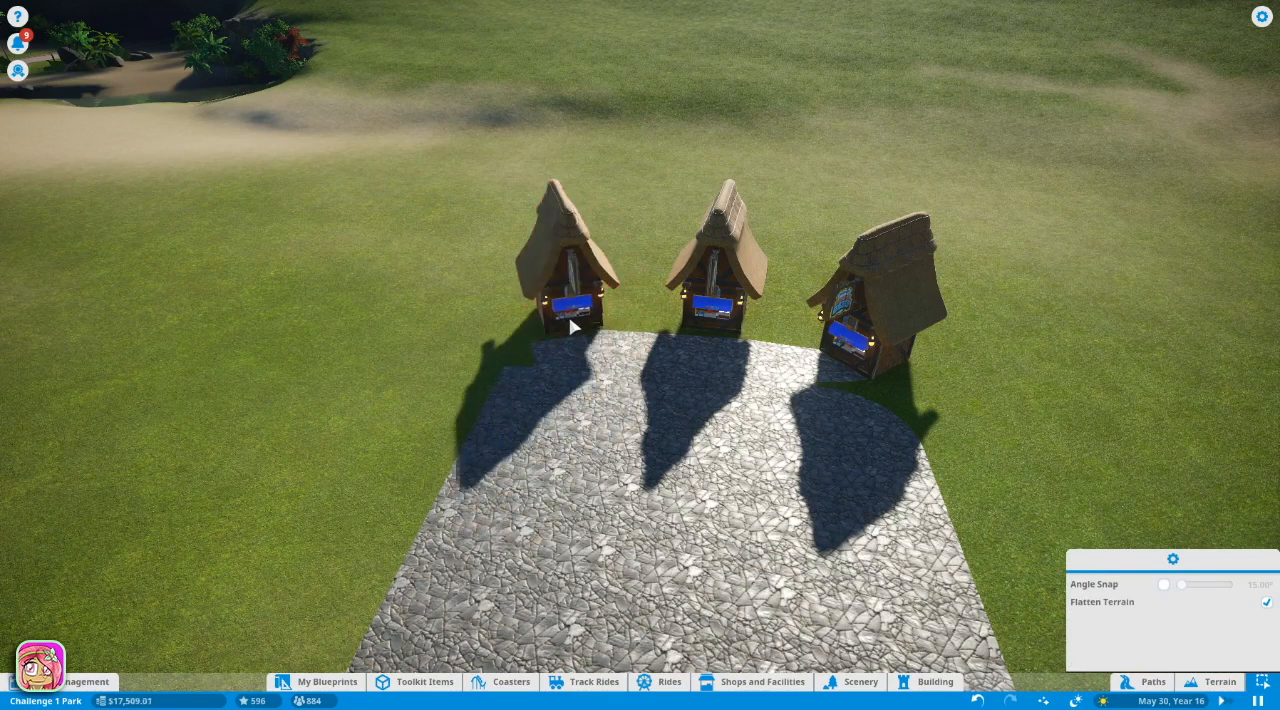
click(572, 328)
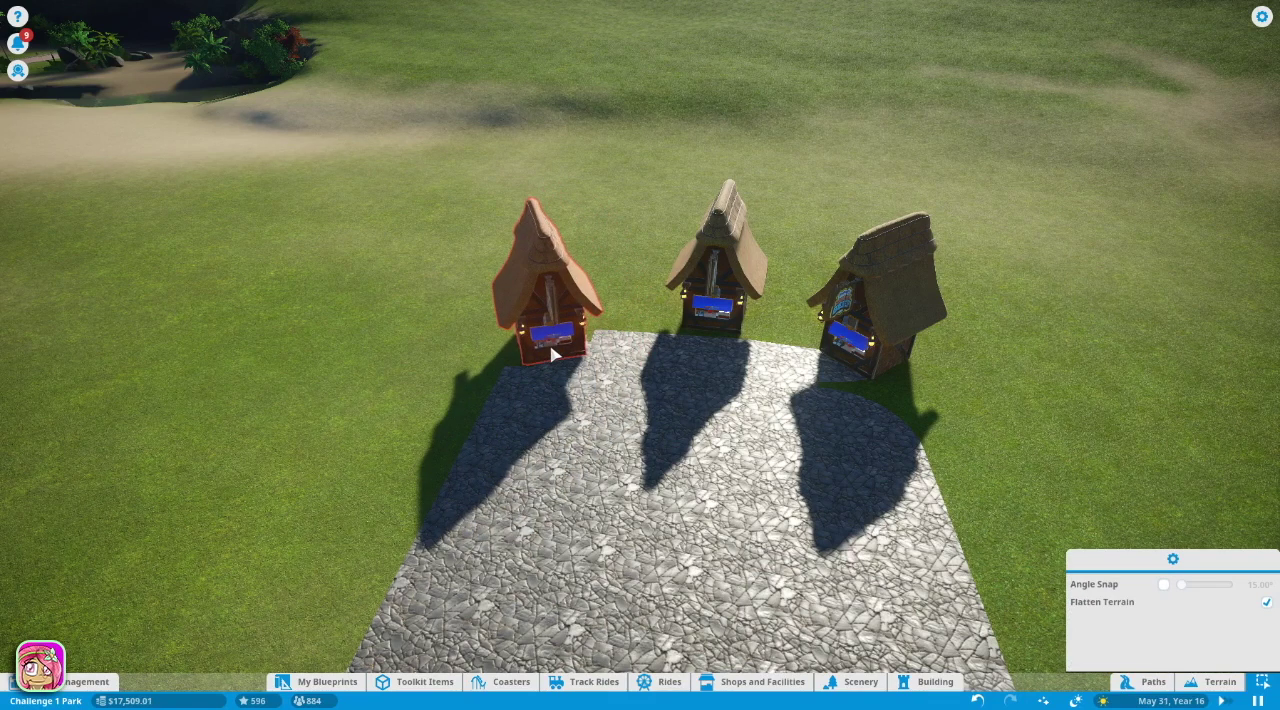
click(578, 293)
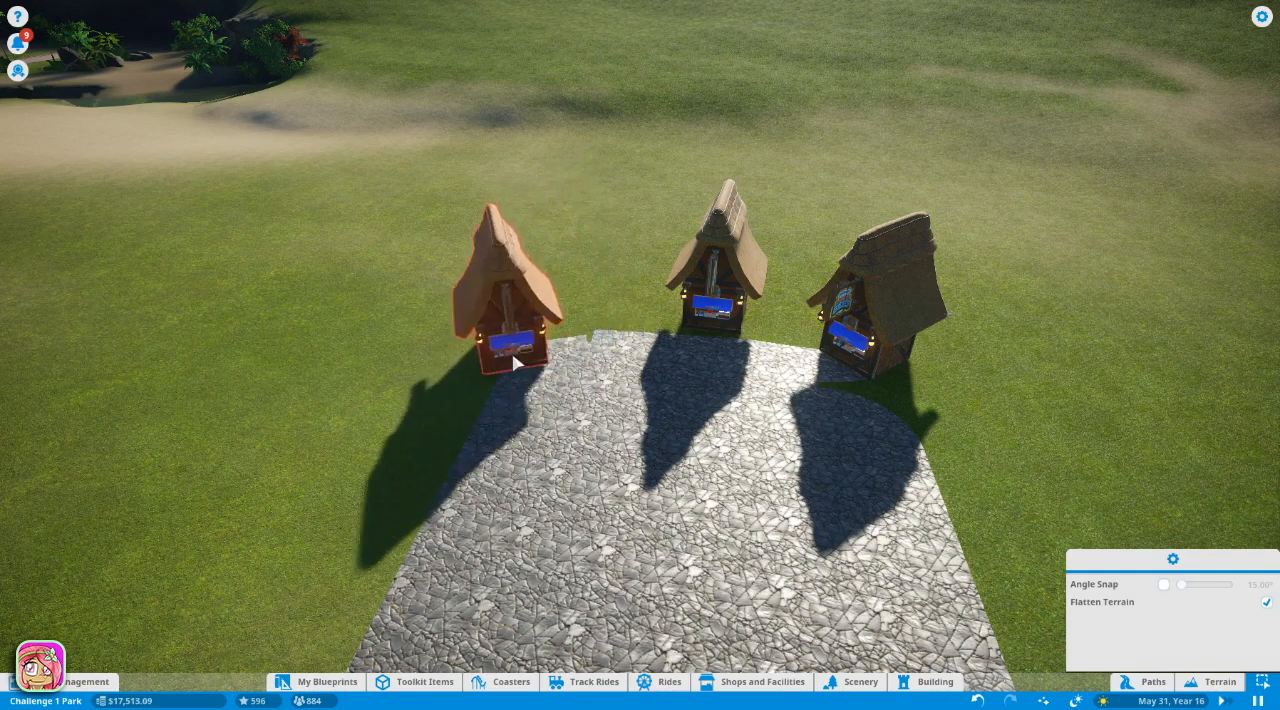
click(538, 318)
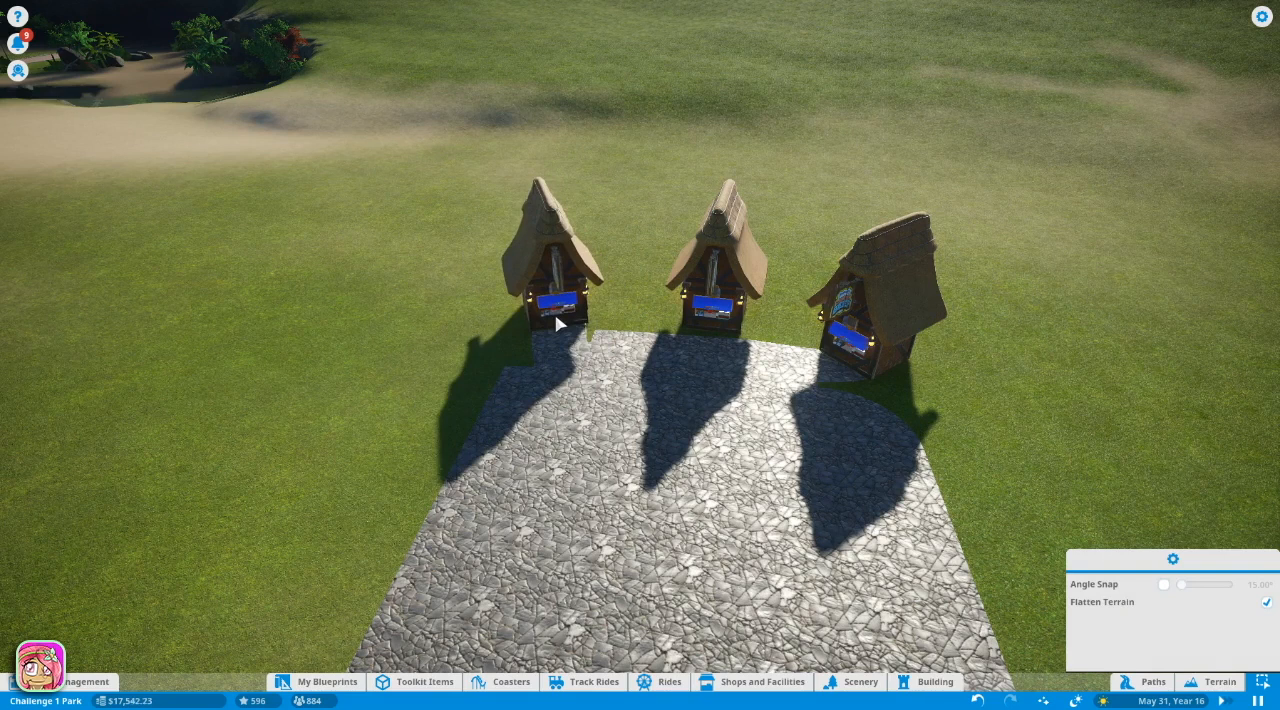
key(Escape)
Move the middle and right kiosks back off the plaza, then nudge the left kiosk again
click(734, 307)
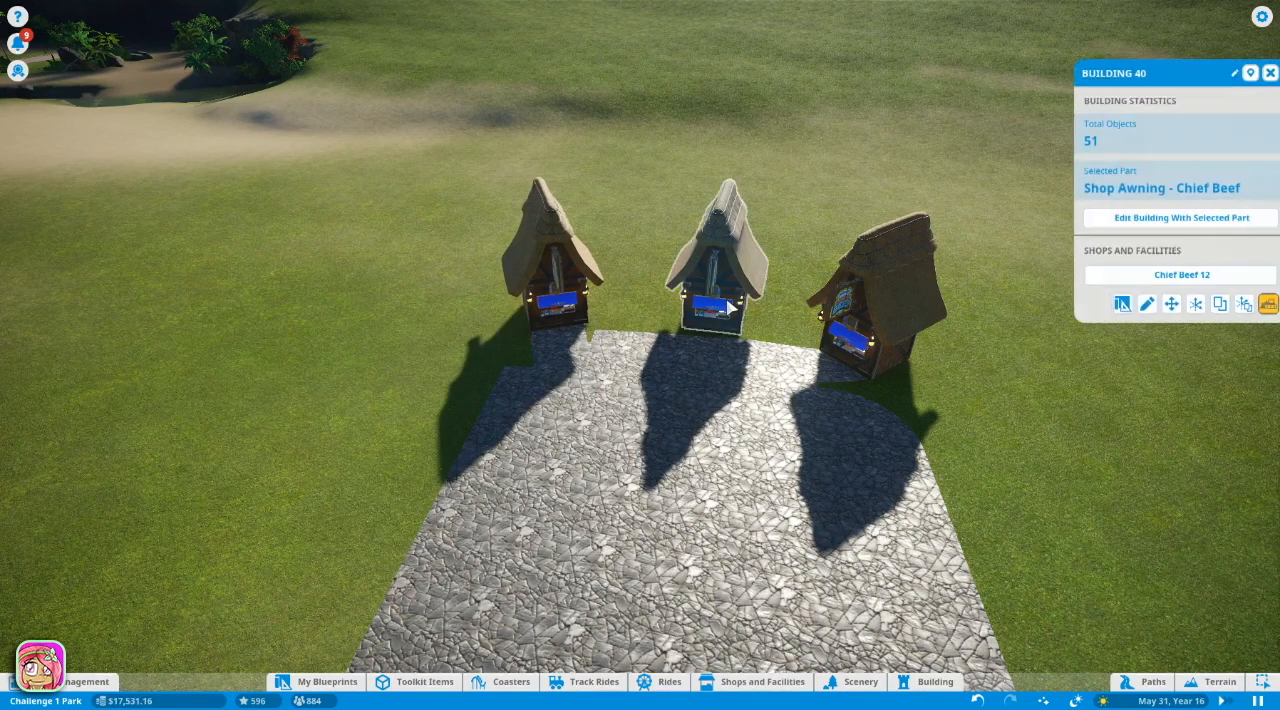
click(735, 307)
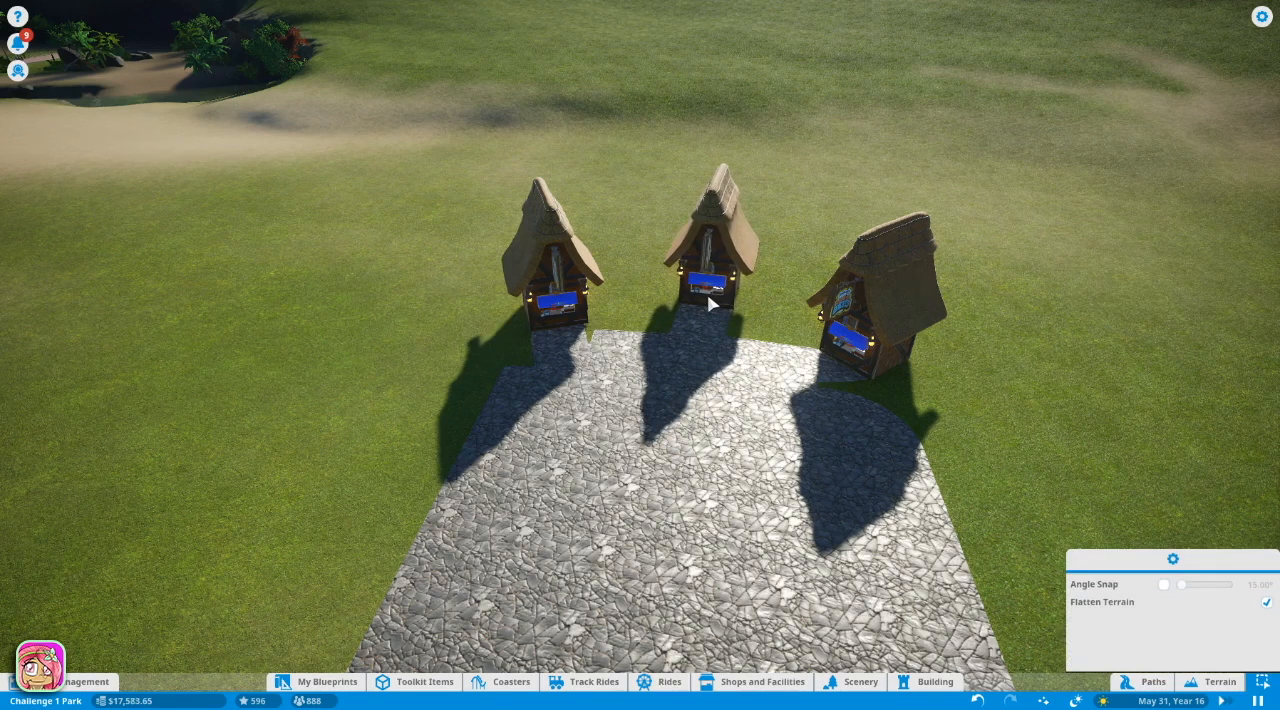
click(714, 305)
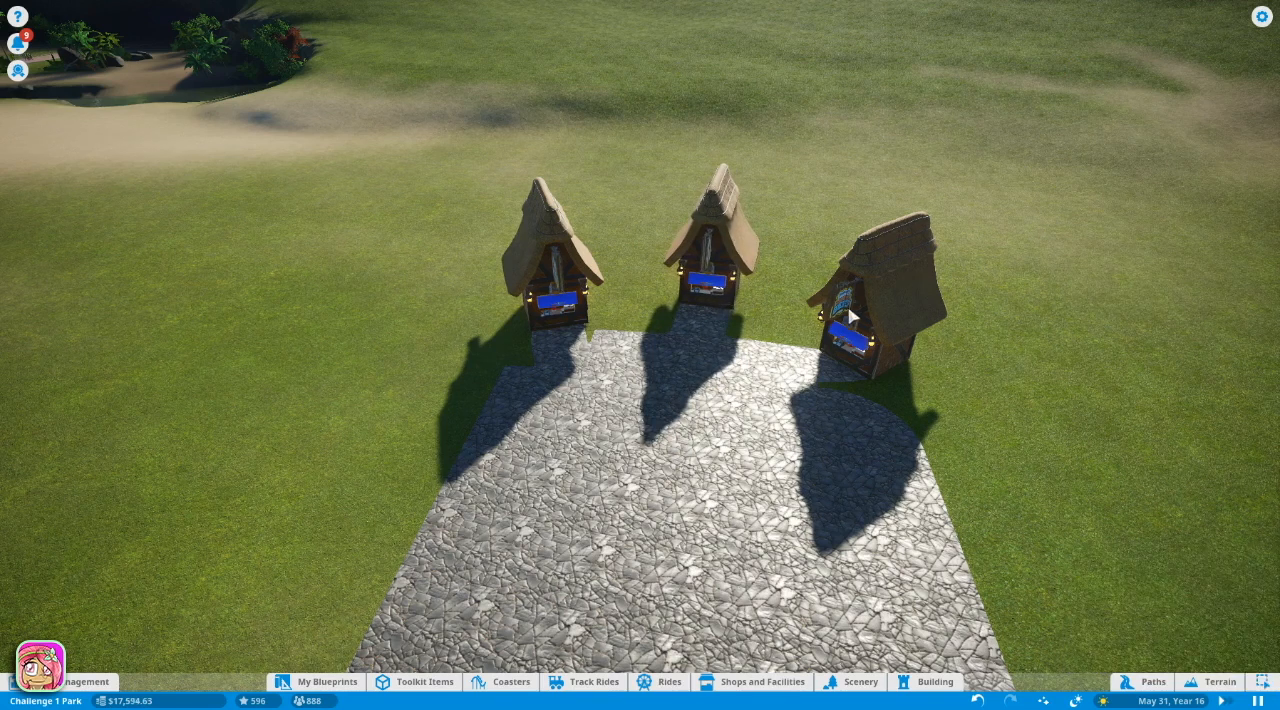
click(870, 325)
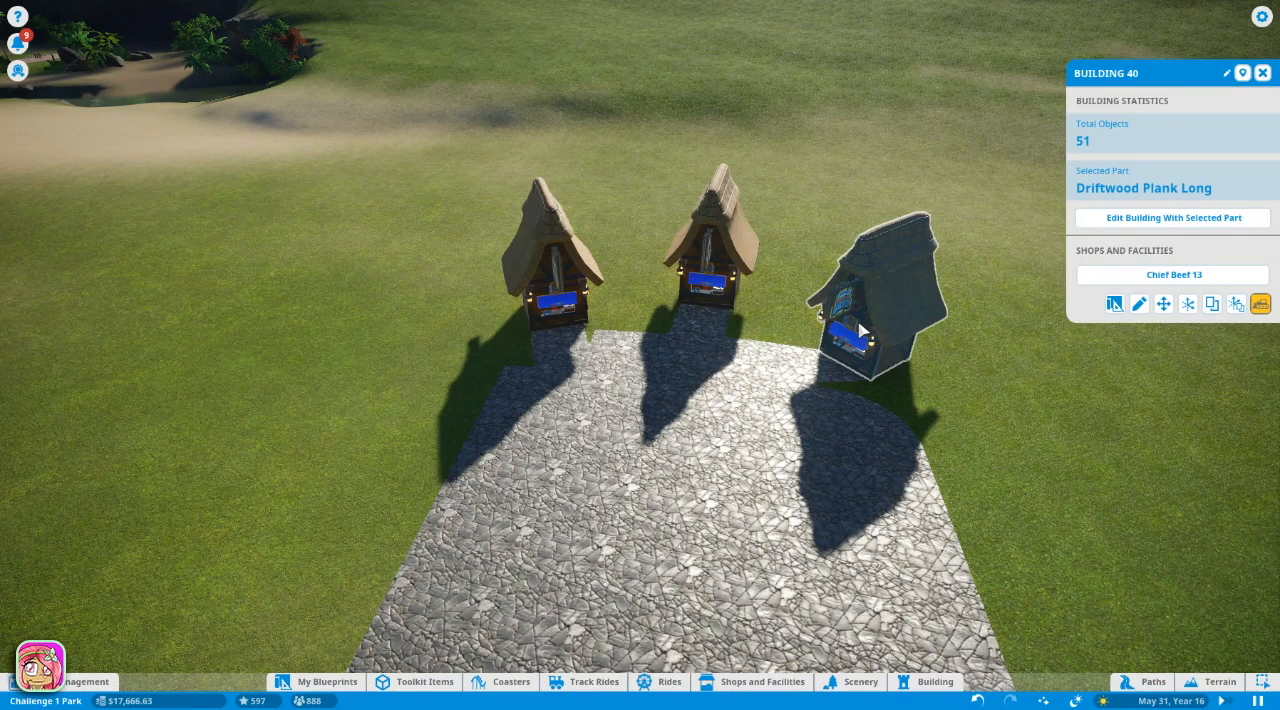
click(858, 330)
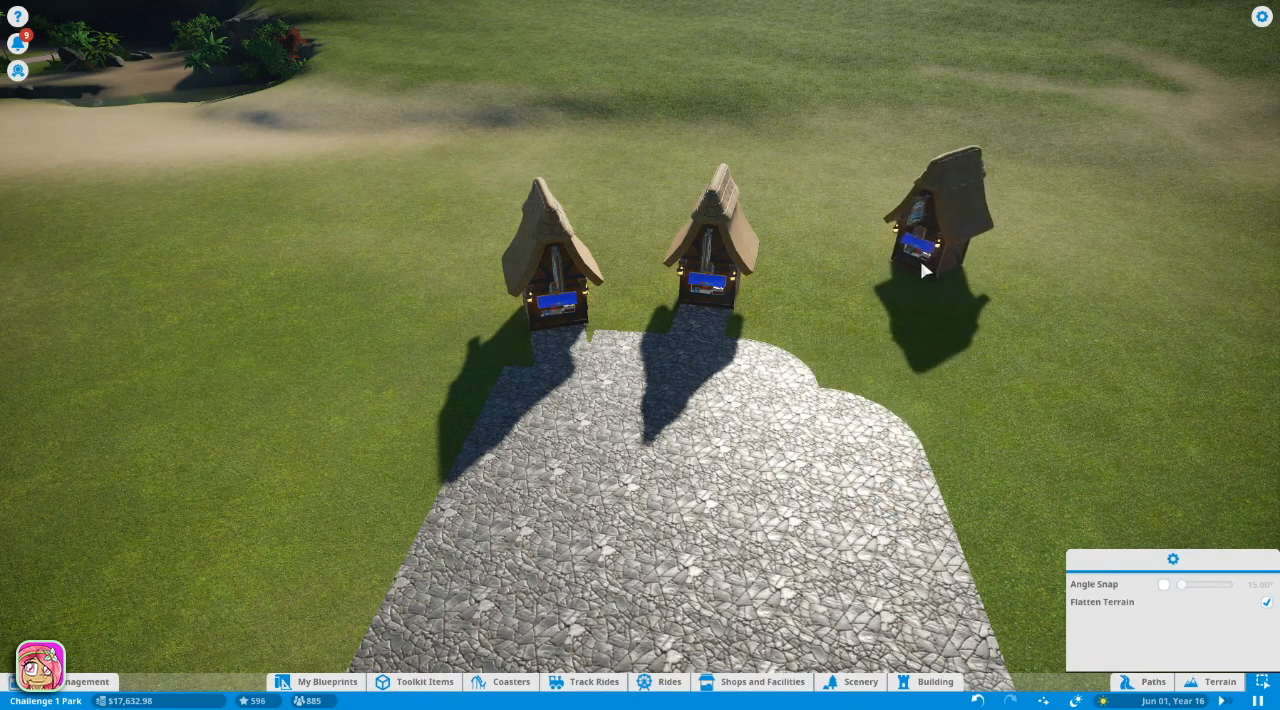
click(920, 262)
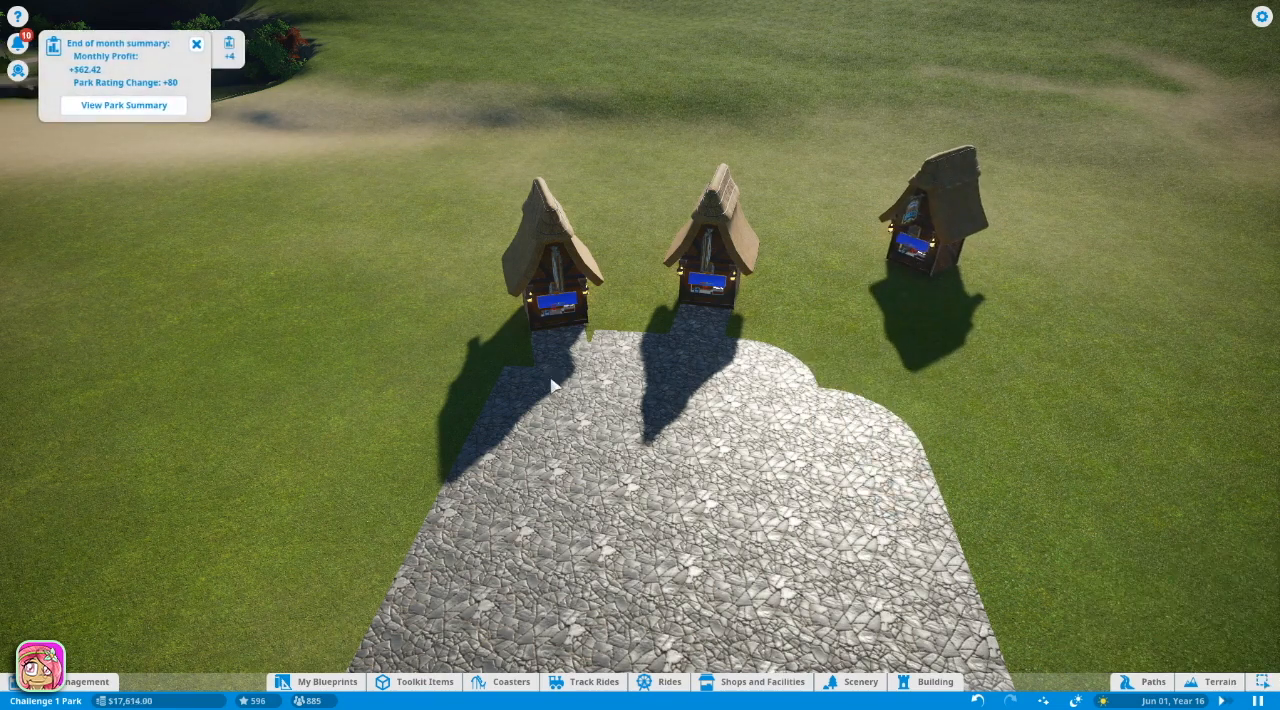
click(559, 325)
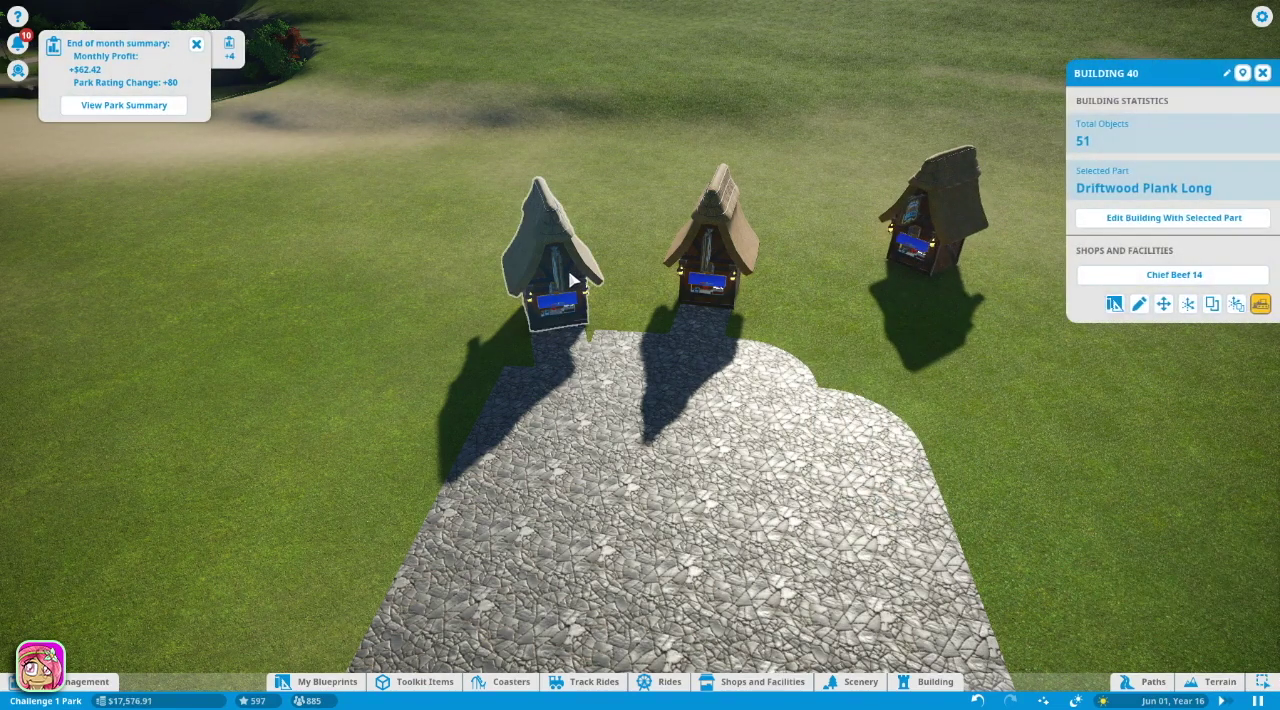
click(572, 280)
click(580, 300)
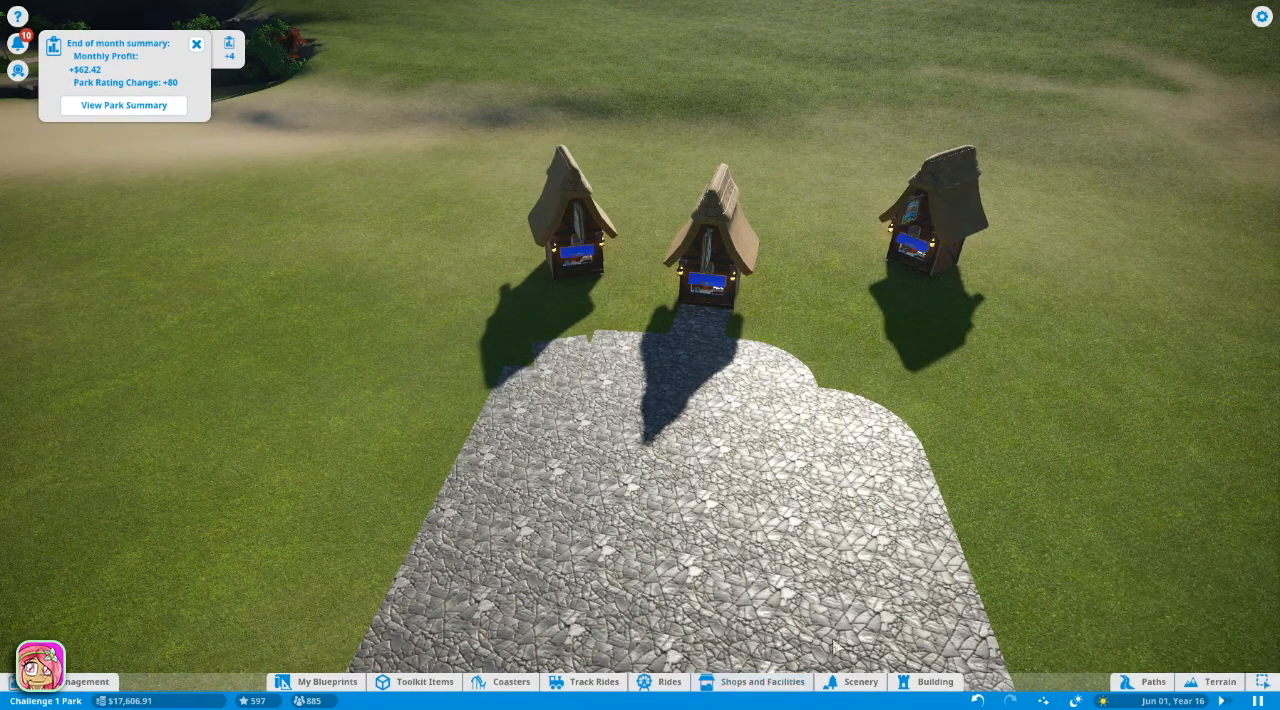
Snap to the plaza's grid and fill in the missing top-left columns and tiles of stone path
click(1153, 684)
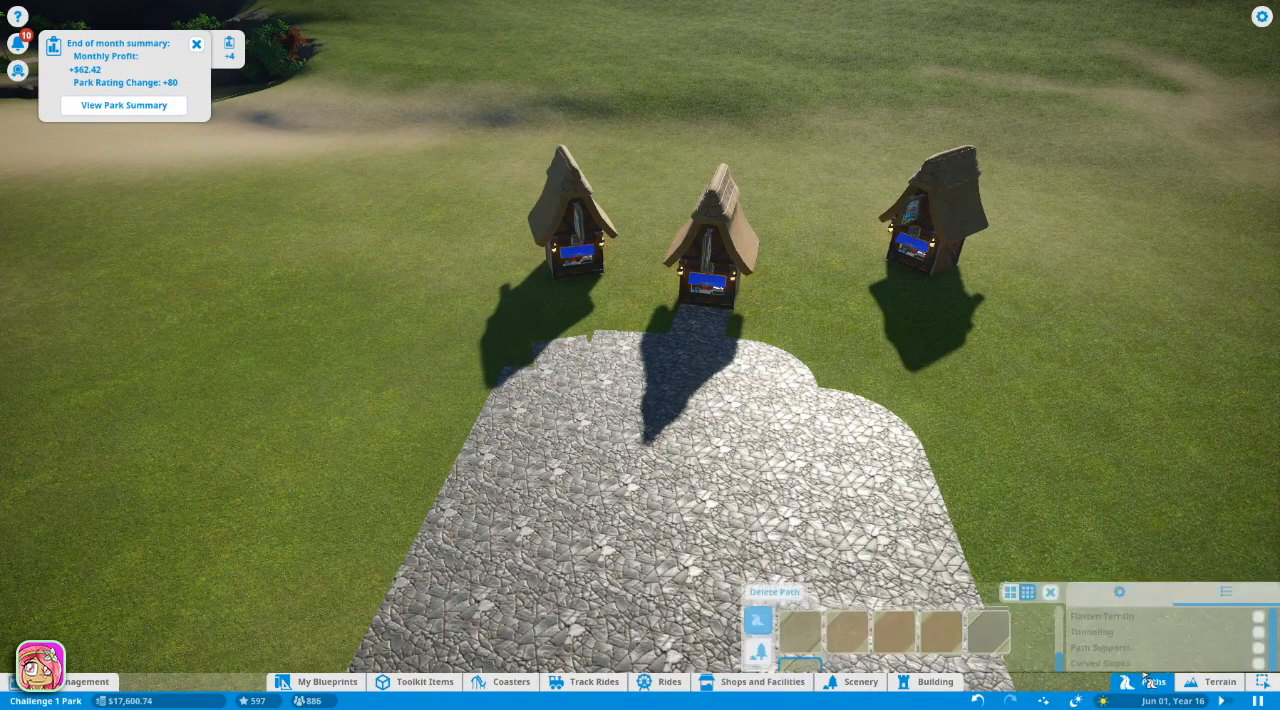
click(1117, 559)
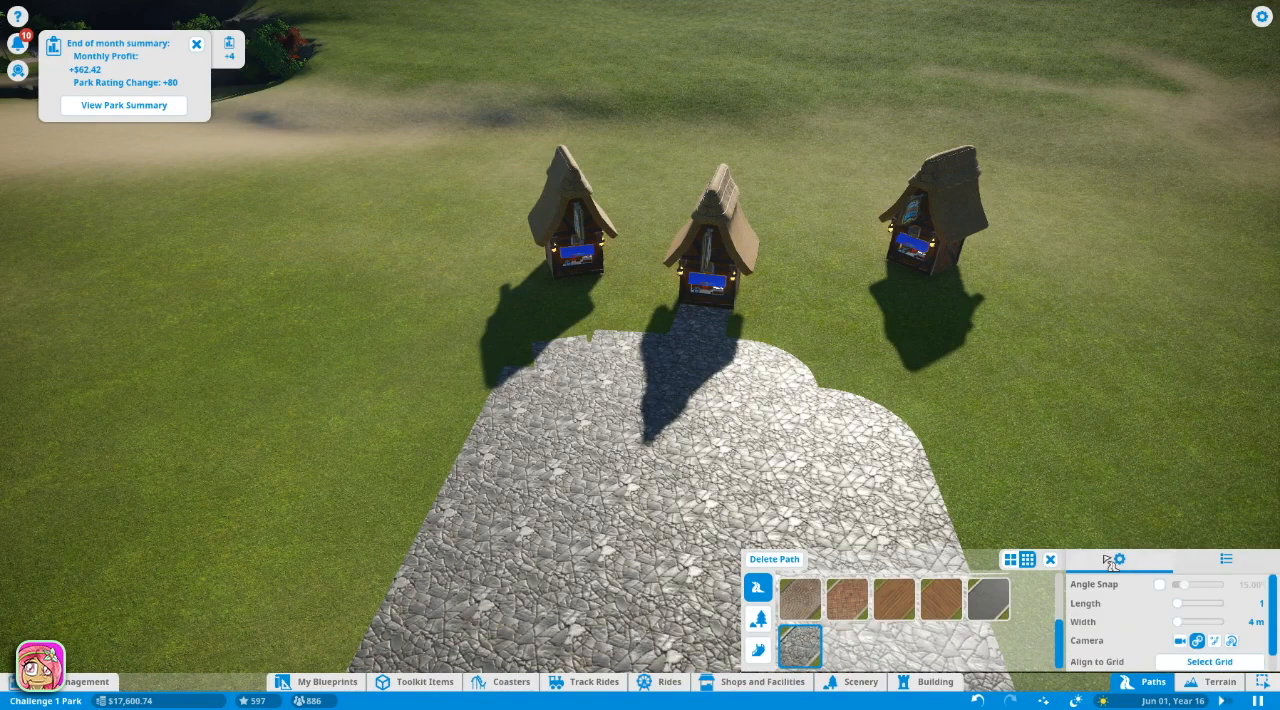
click(1209, 662)
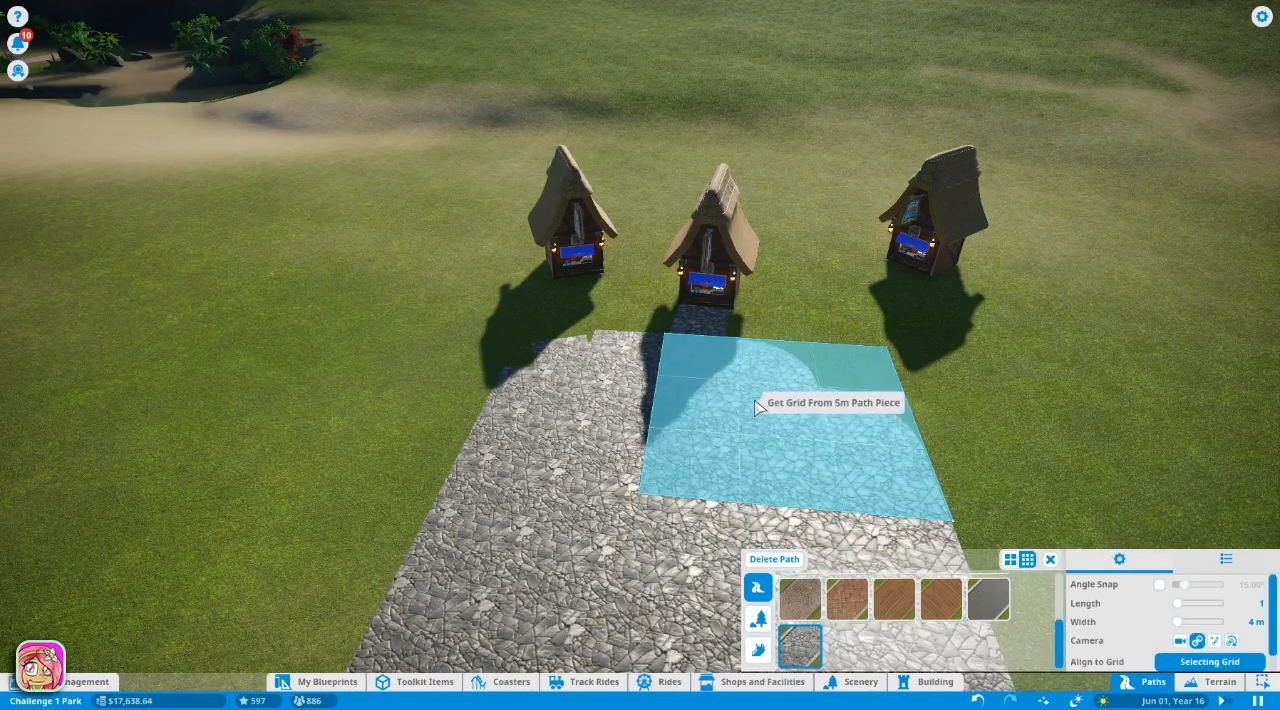
click(757, 410)
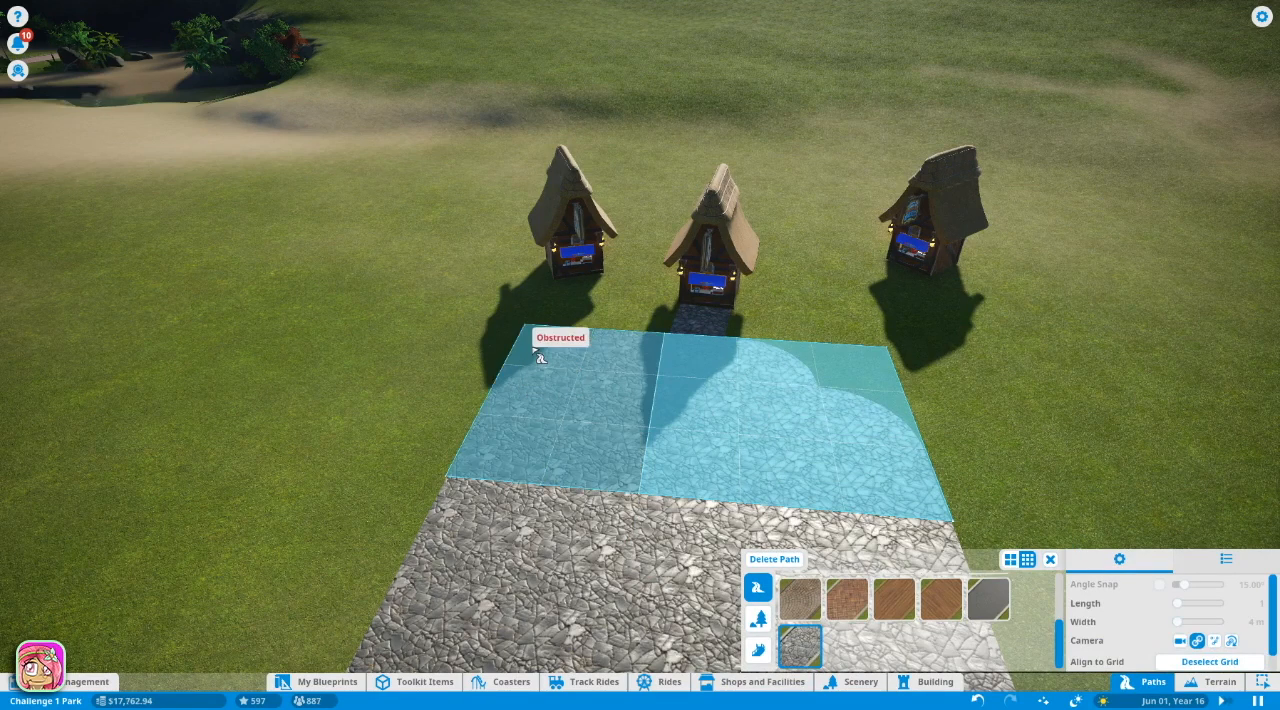
click(540, 358)
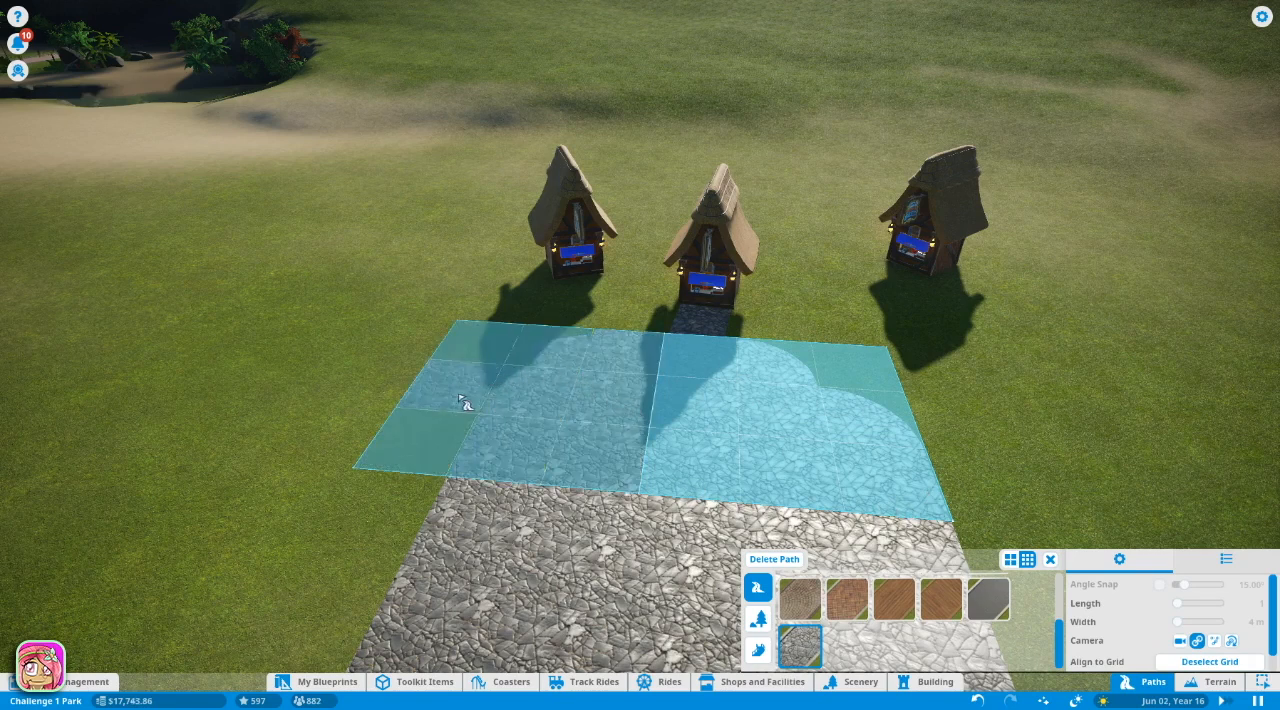
click(503, 380)
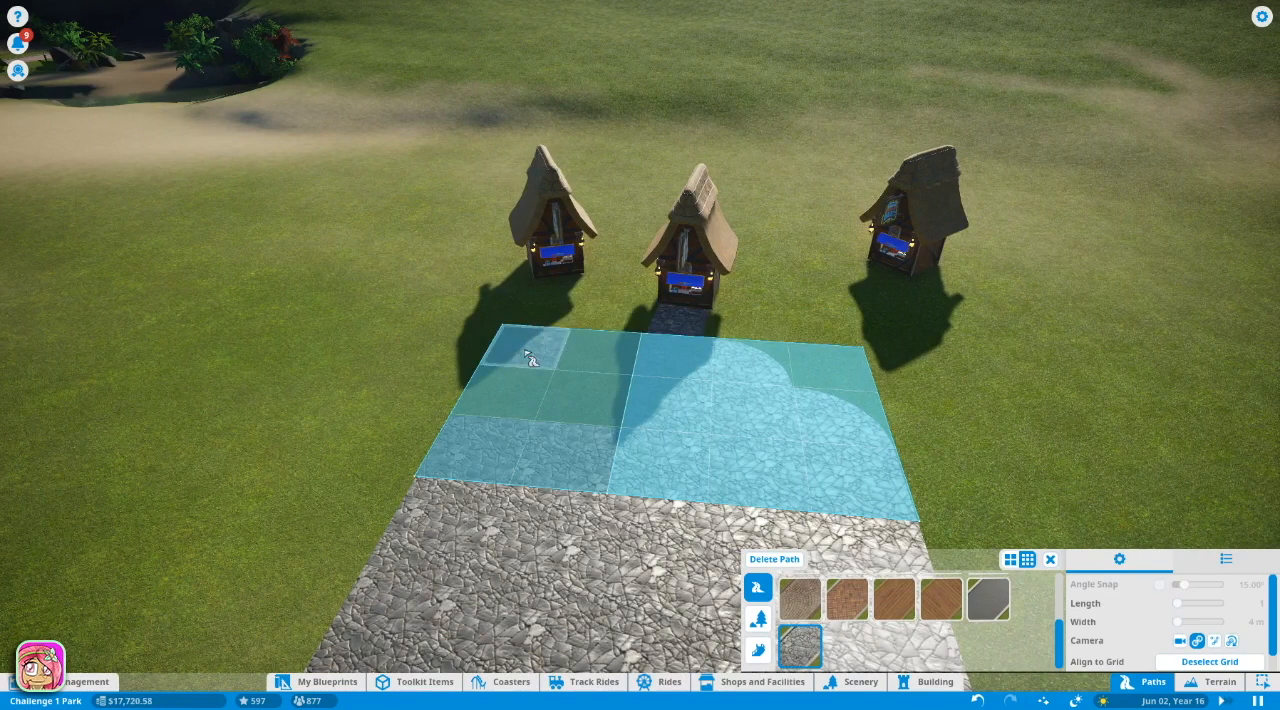
click(528, 358)
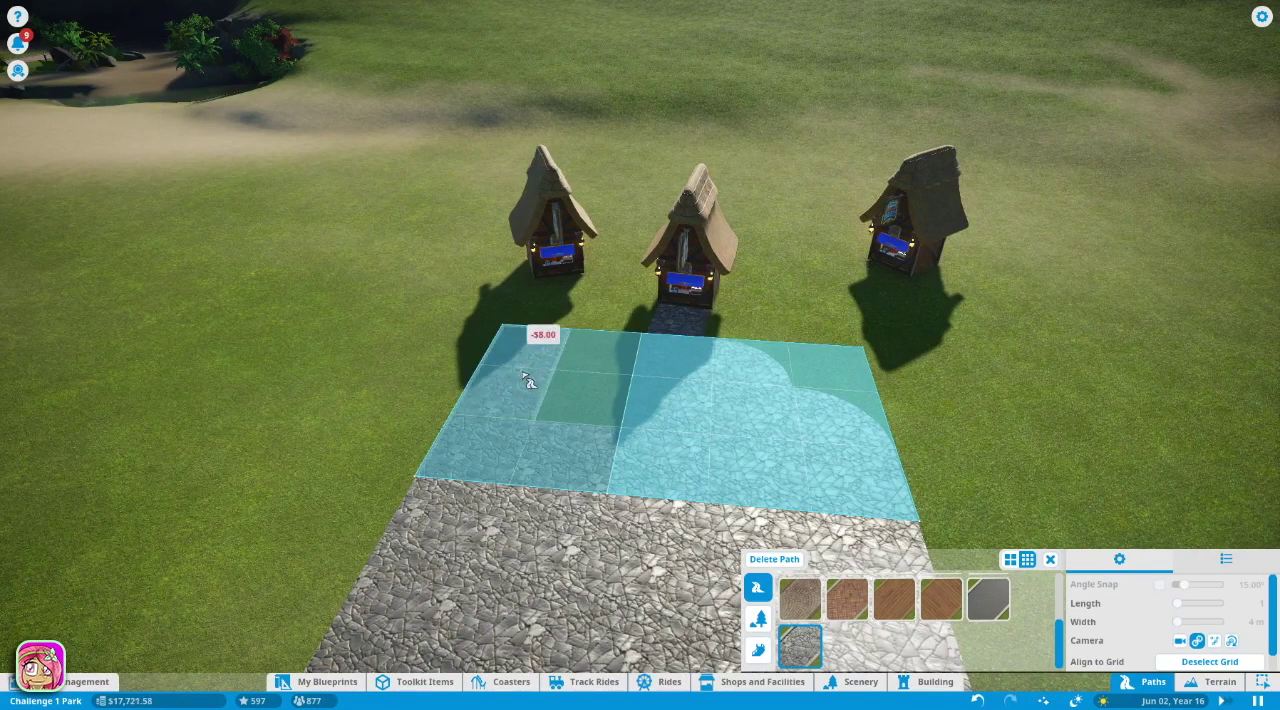
click(590, 385)
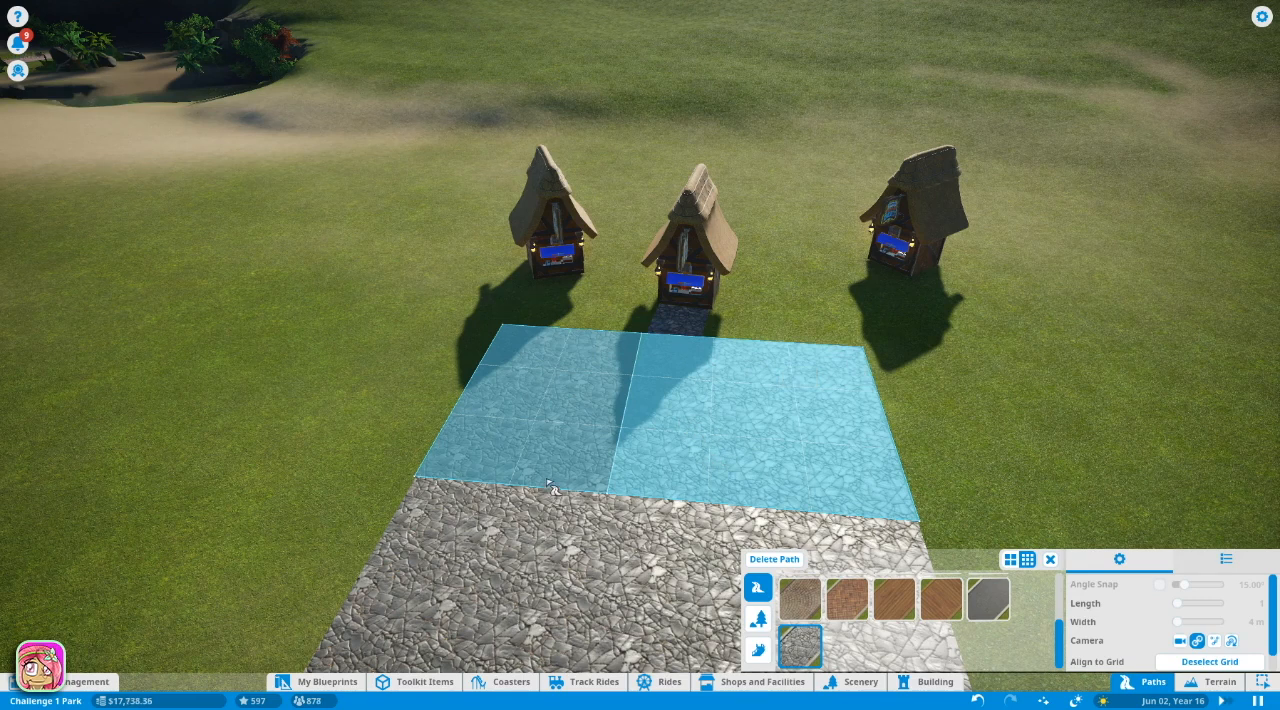
click(548, 483)
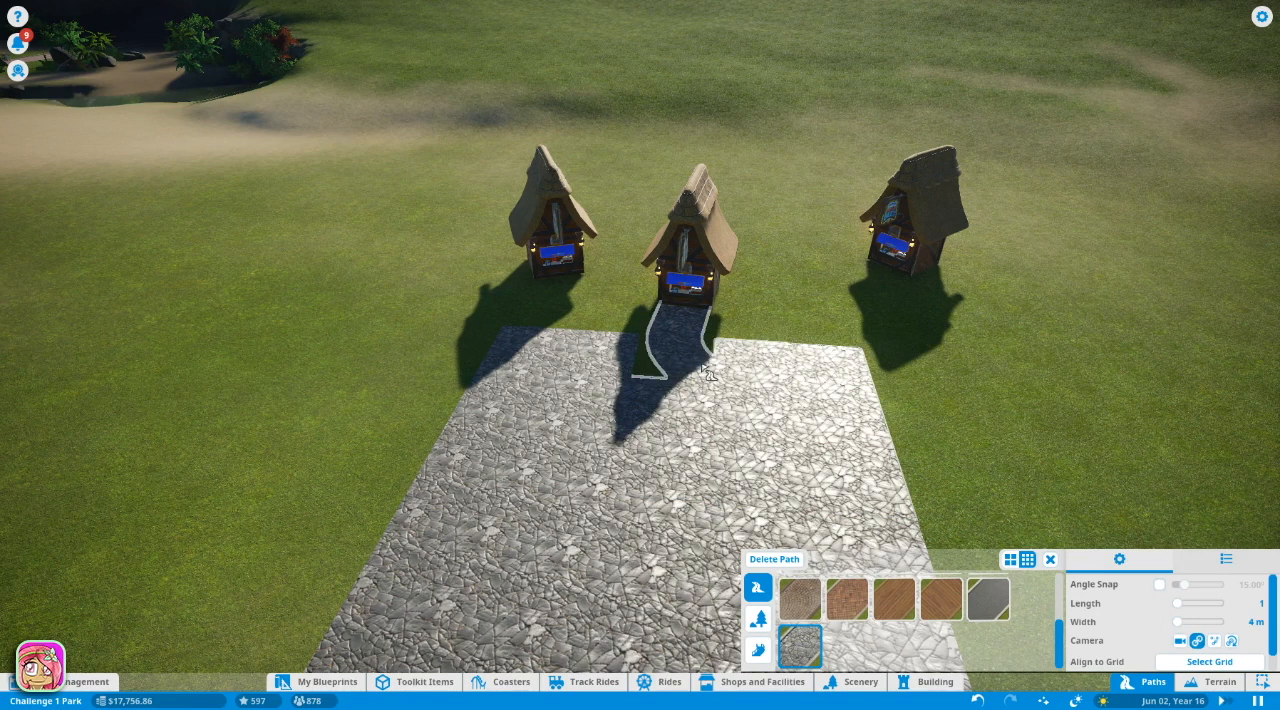
Delete the narrow strip to the middle kiosk and extend the plaza as a clean rectangle
click(668, 368)
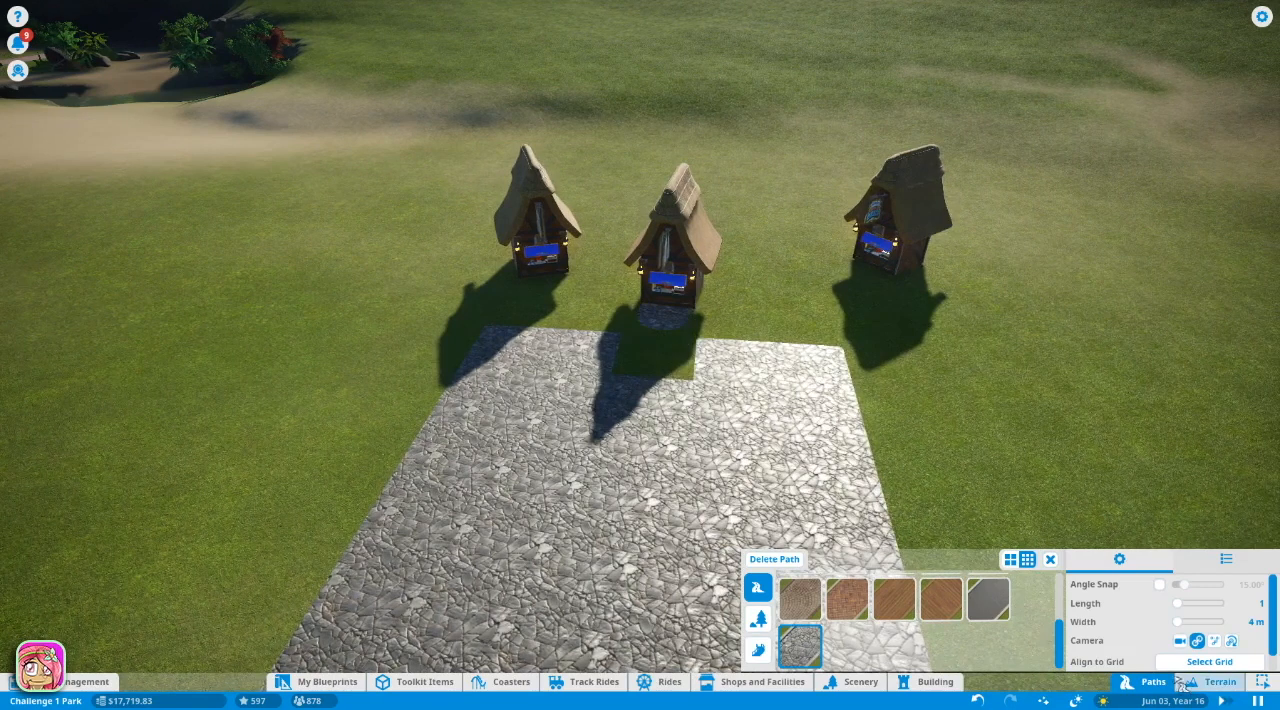
click(1160, 664)
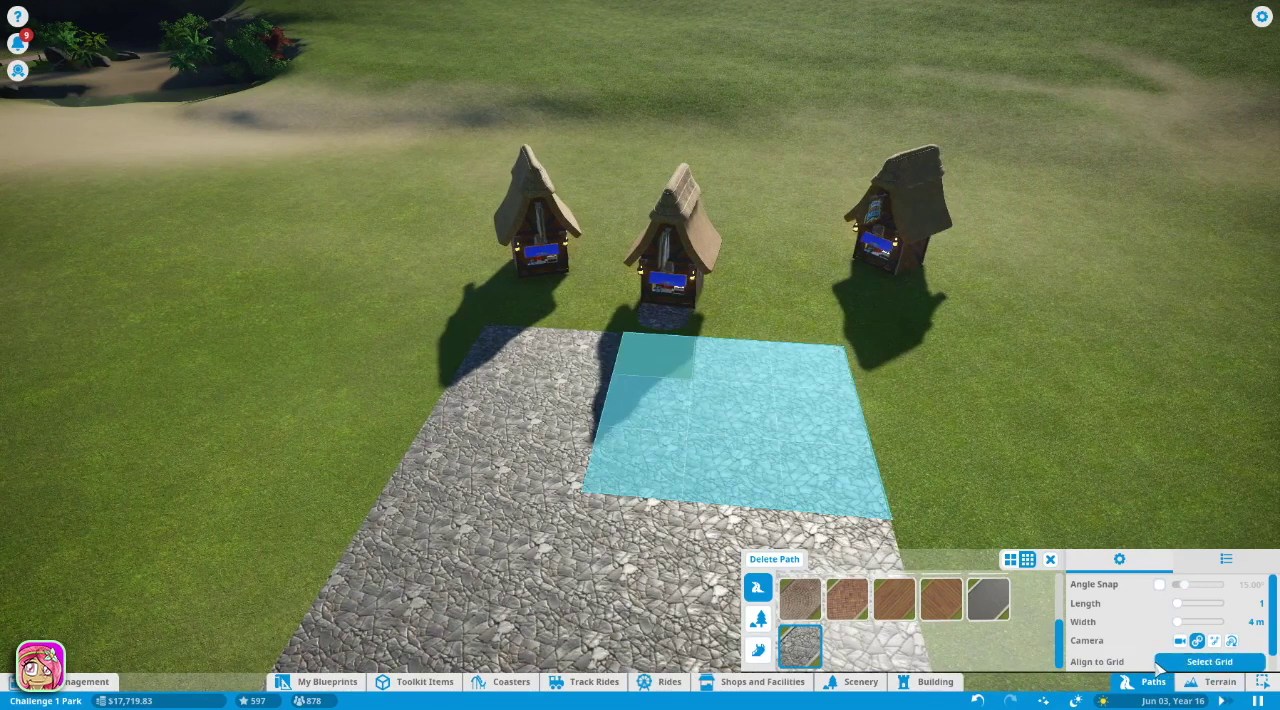
click(650, 403)
click(656, 366)
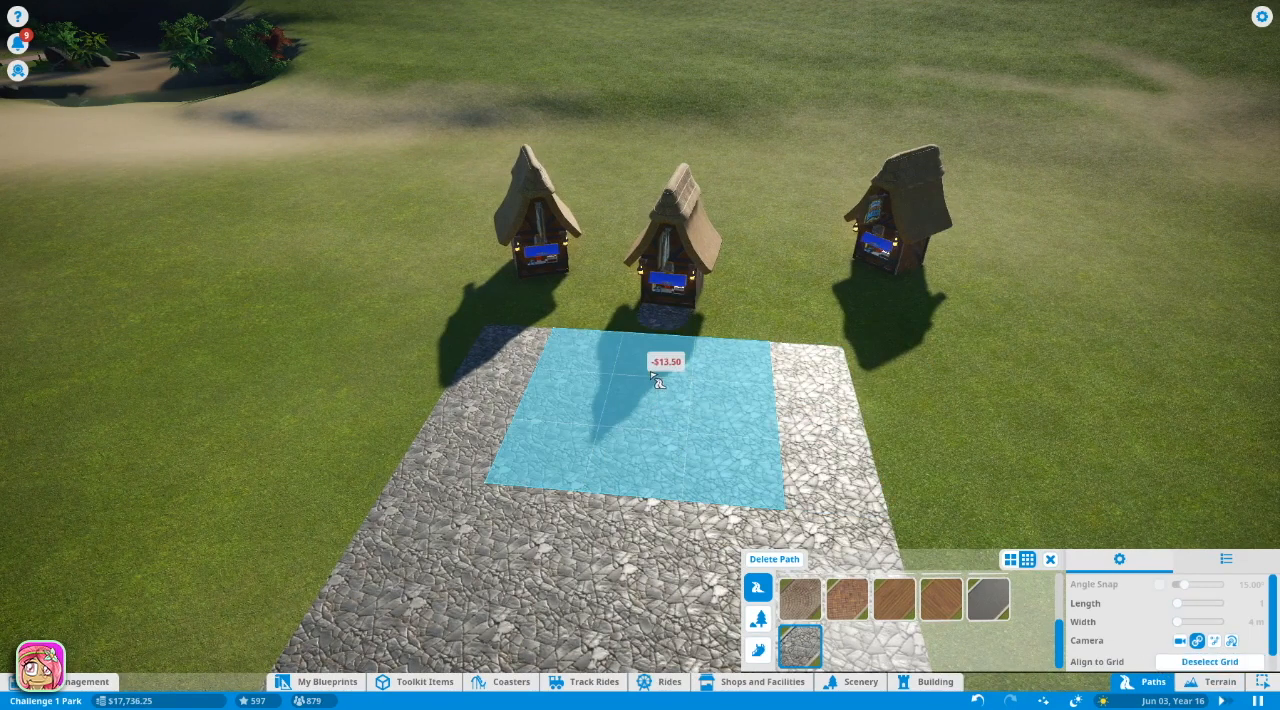
drag(656, 380, 910, 548)
click(910, 548)
key(Escape)
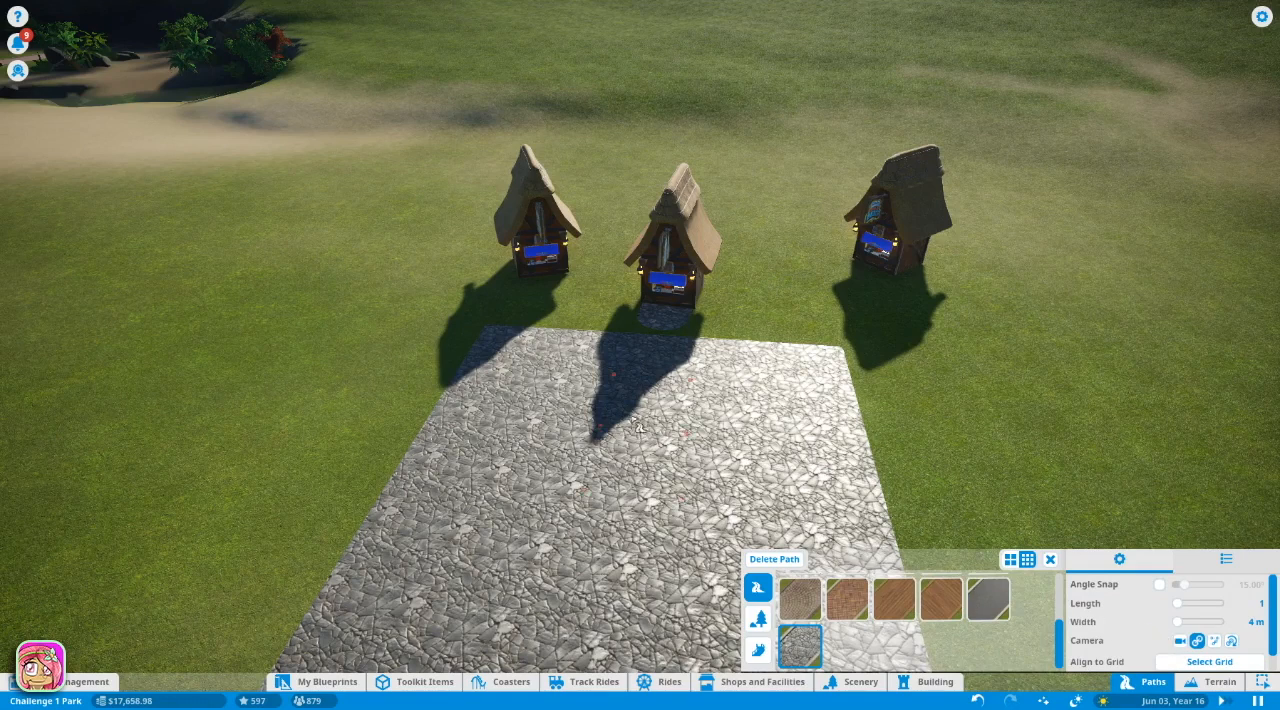
Lay a short path piece linking the middle kiosk to the plaza
click(656, 325)
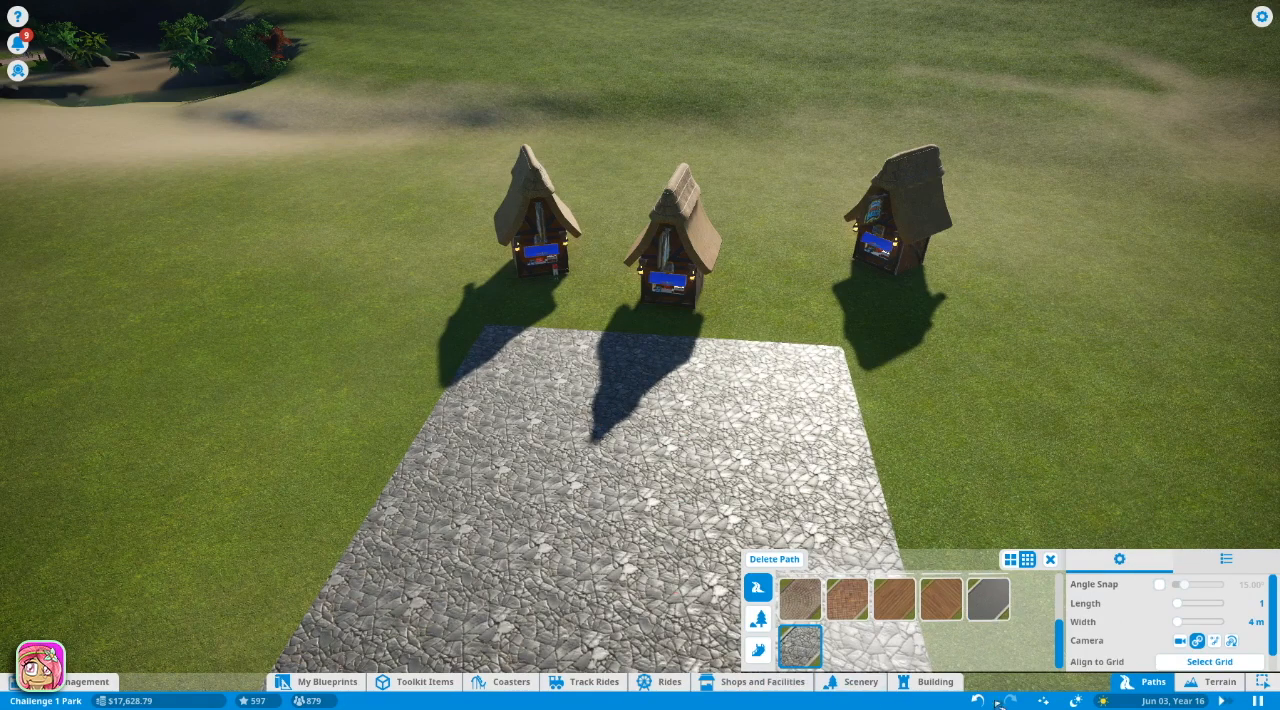
click(1153, 681)
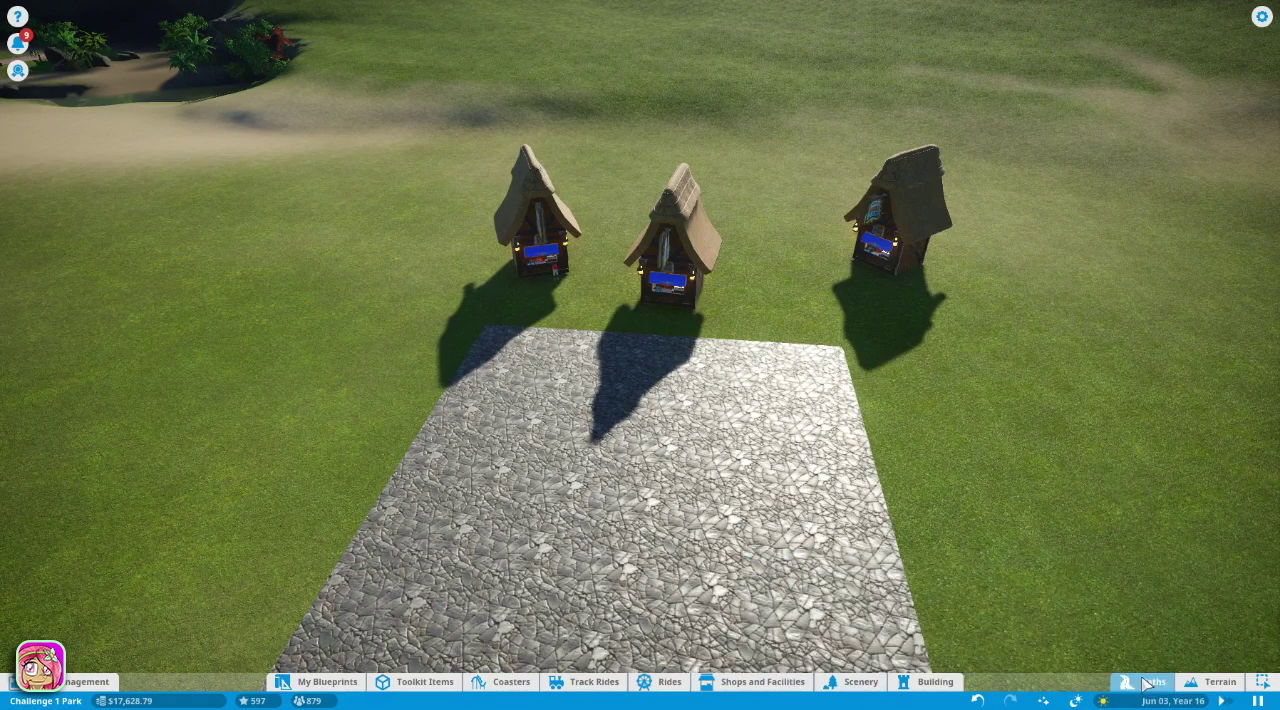
Move the right kiosk beside the plaza, rotated to face it
click(921, 268)
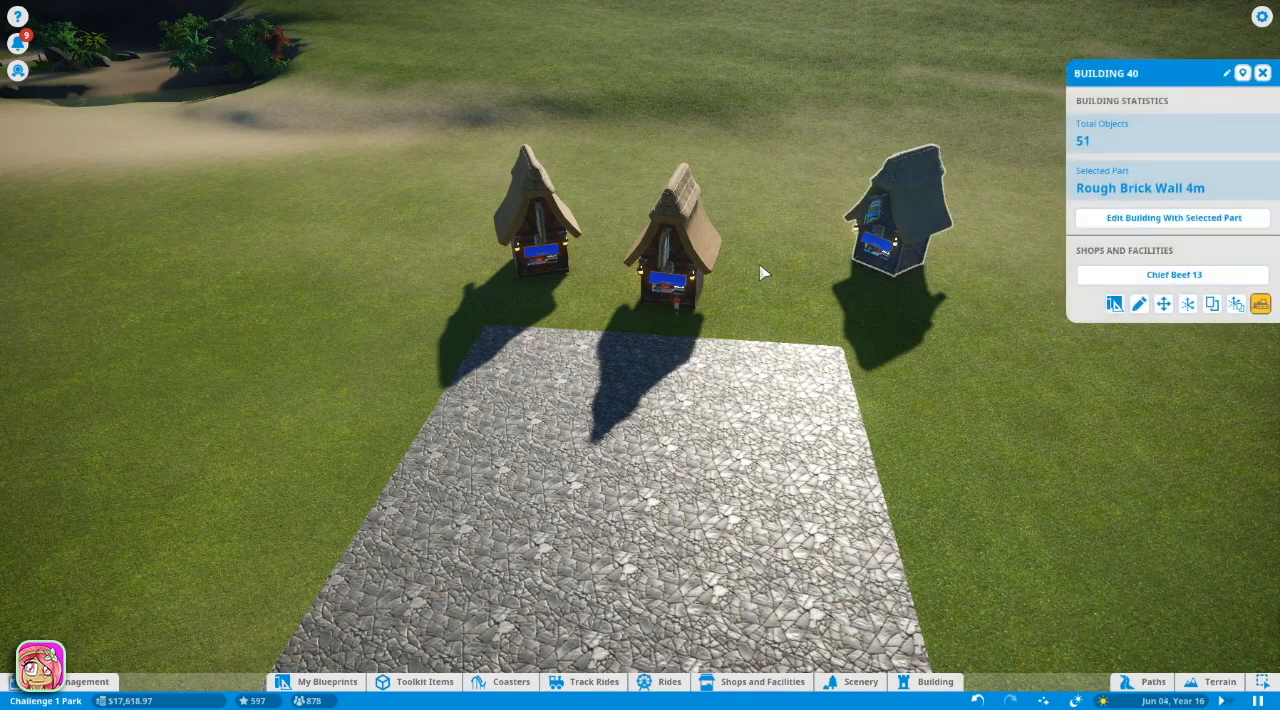
key(m)
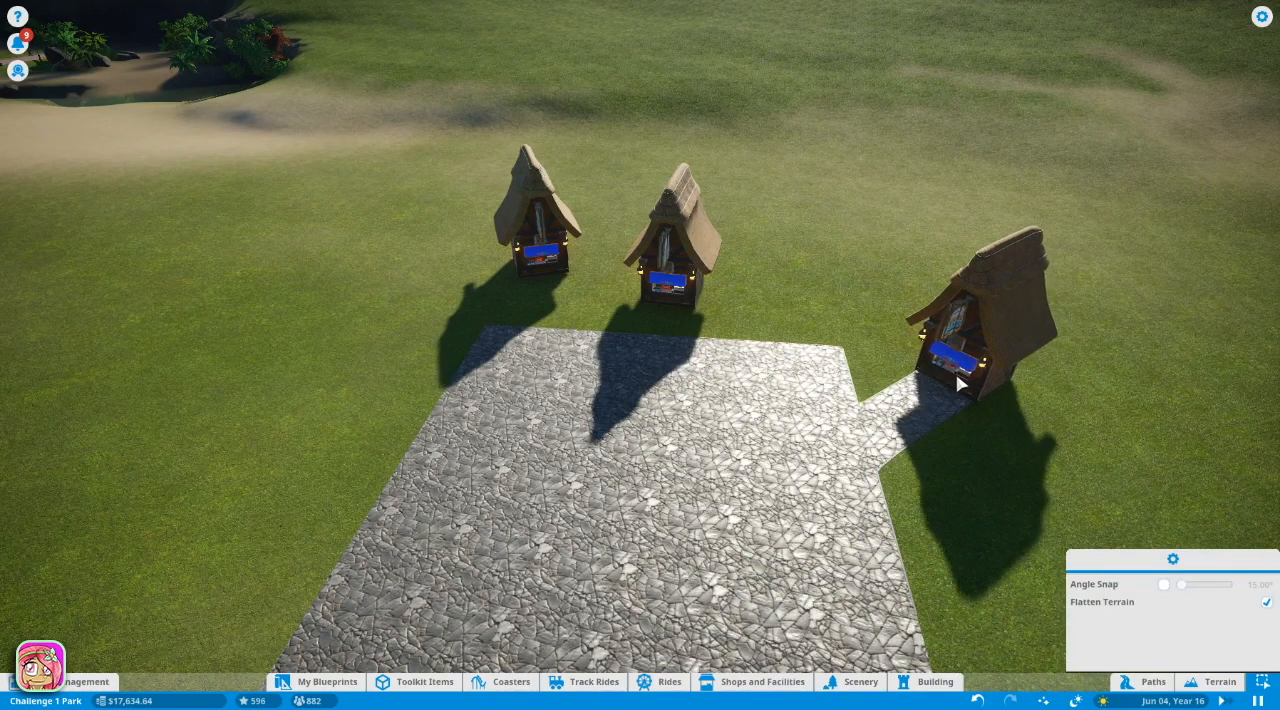
key(z)
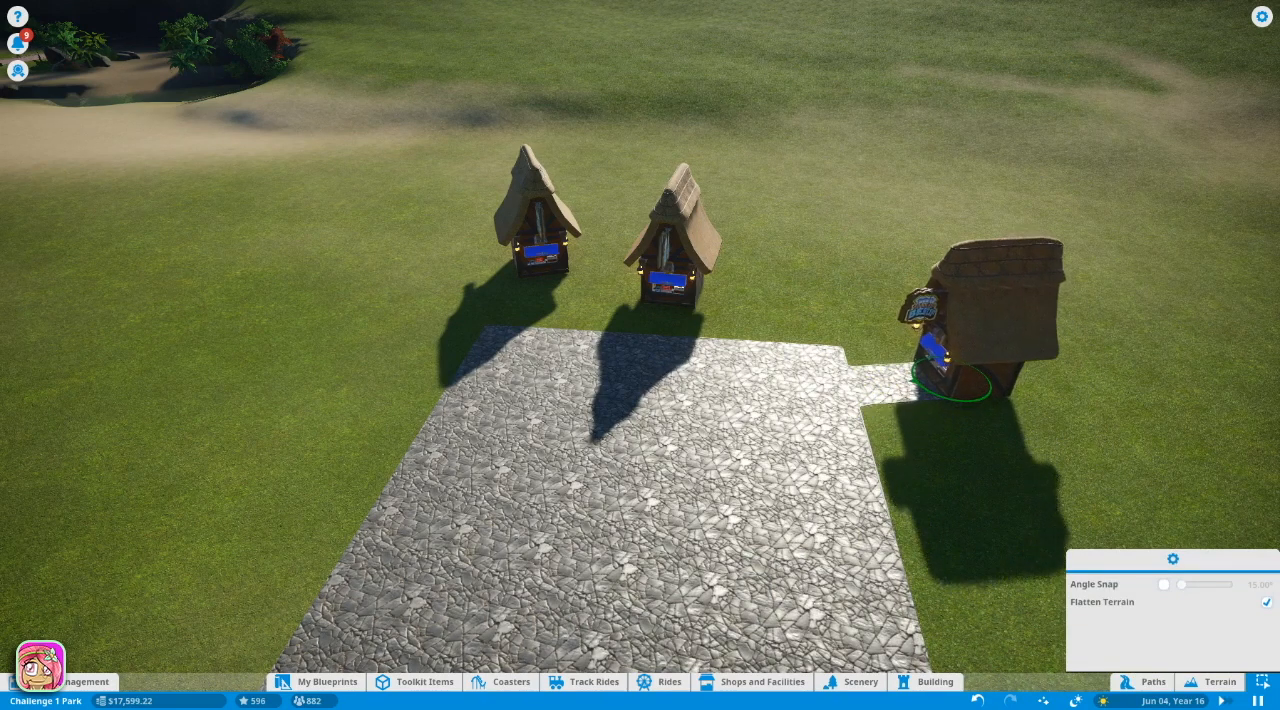
click(955, 395)
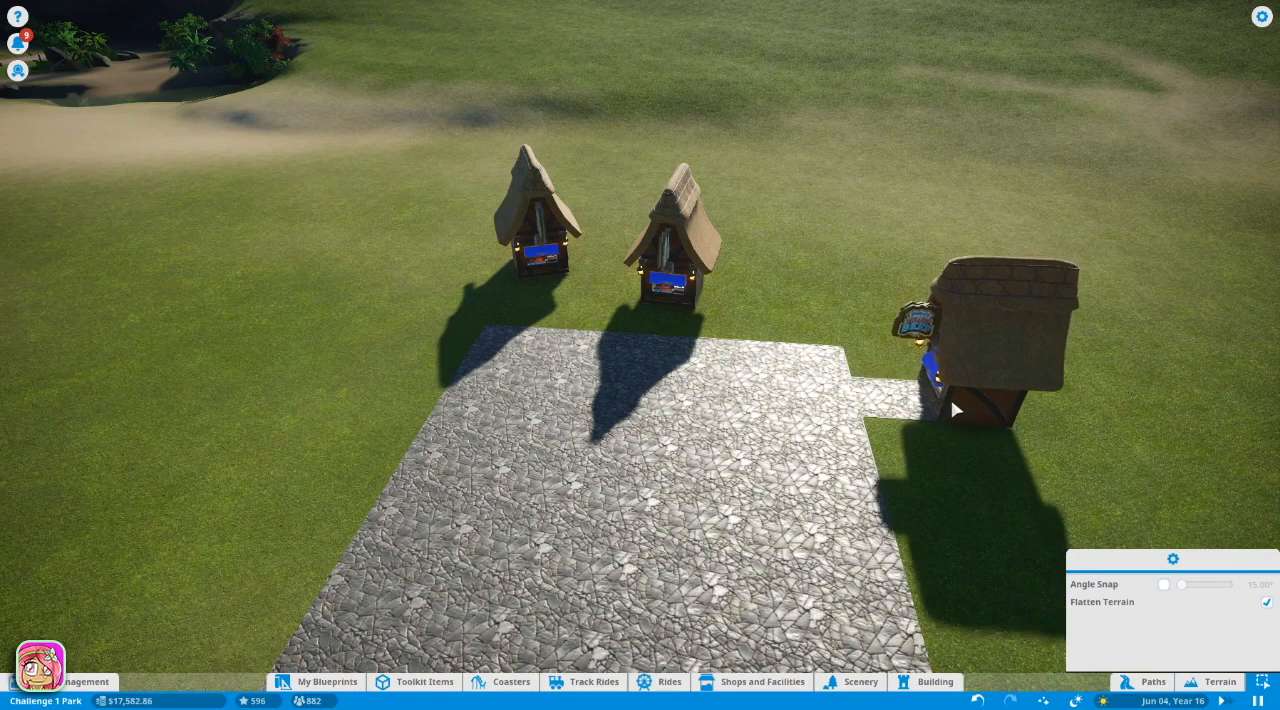
Lay a short connector path from the plaza's right edge to the right kiosk
click(955, 415)
click(955, 415)
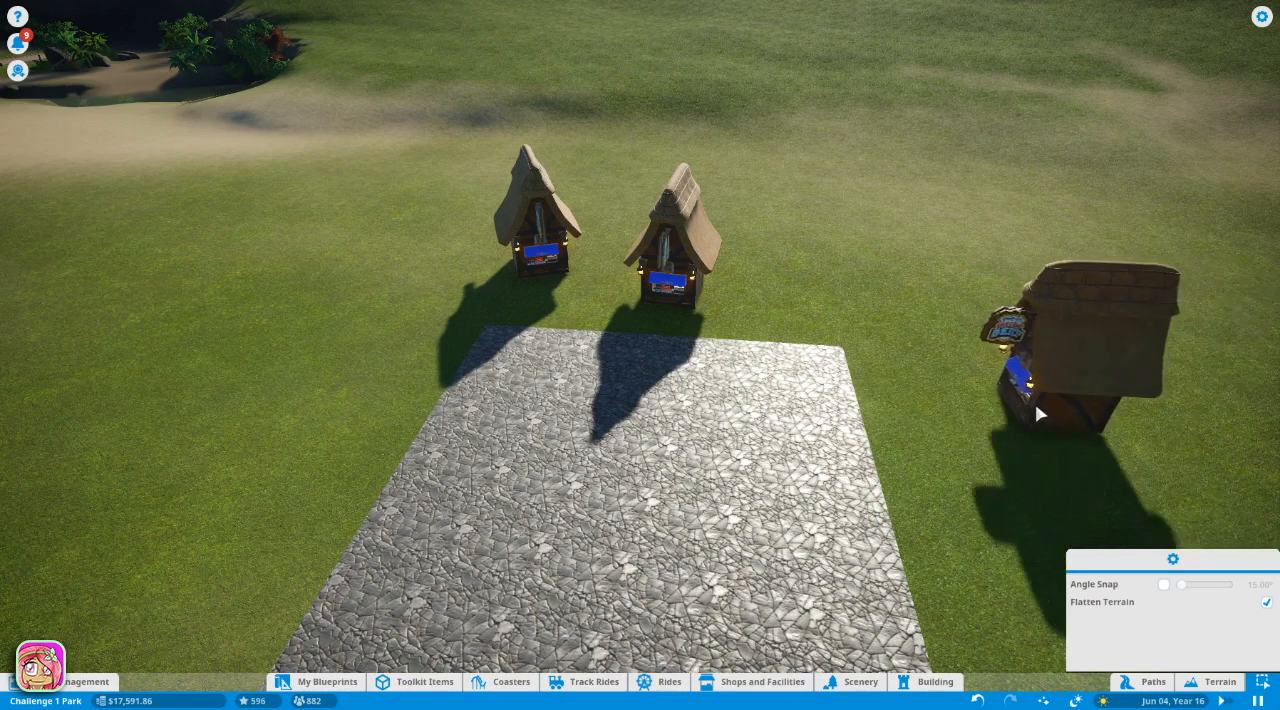
click(1030, 428)
key(Escape)
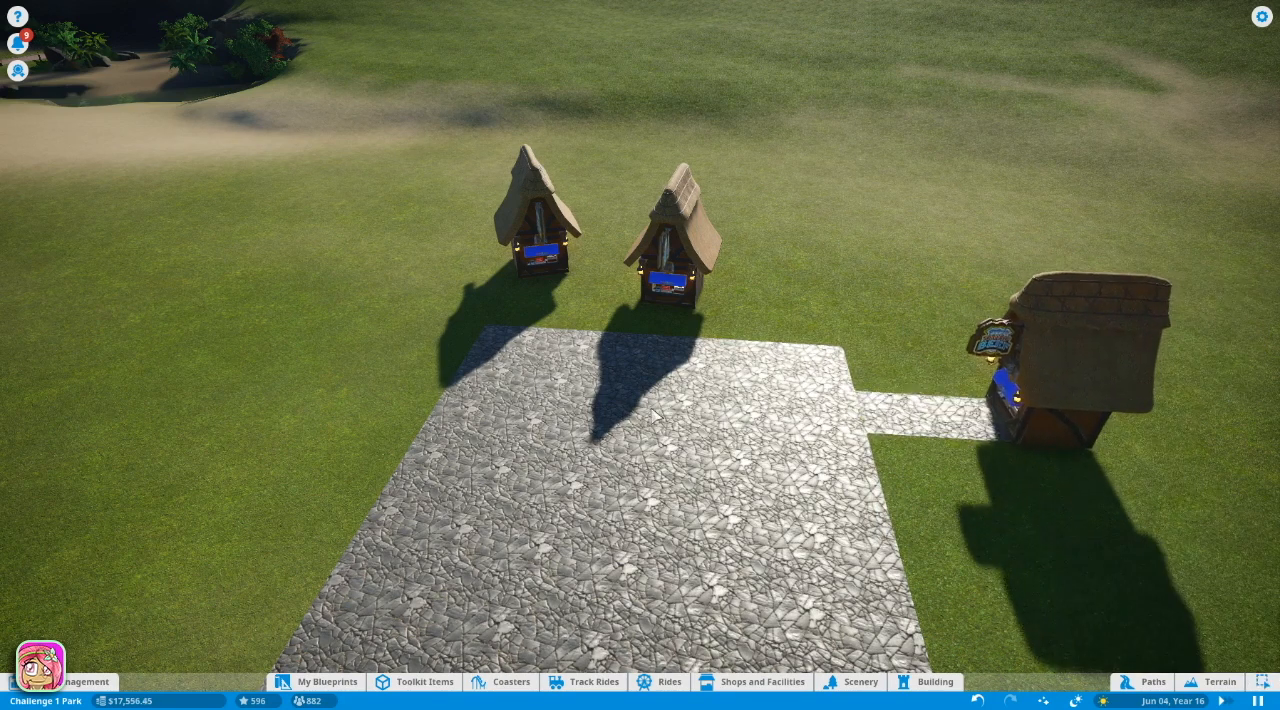
Re-place the middle kiosk just behind the plaza's top edge, aligned on its path stub
click(685, 312)
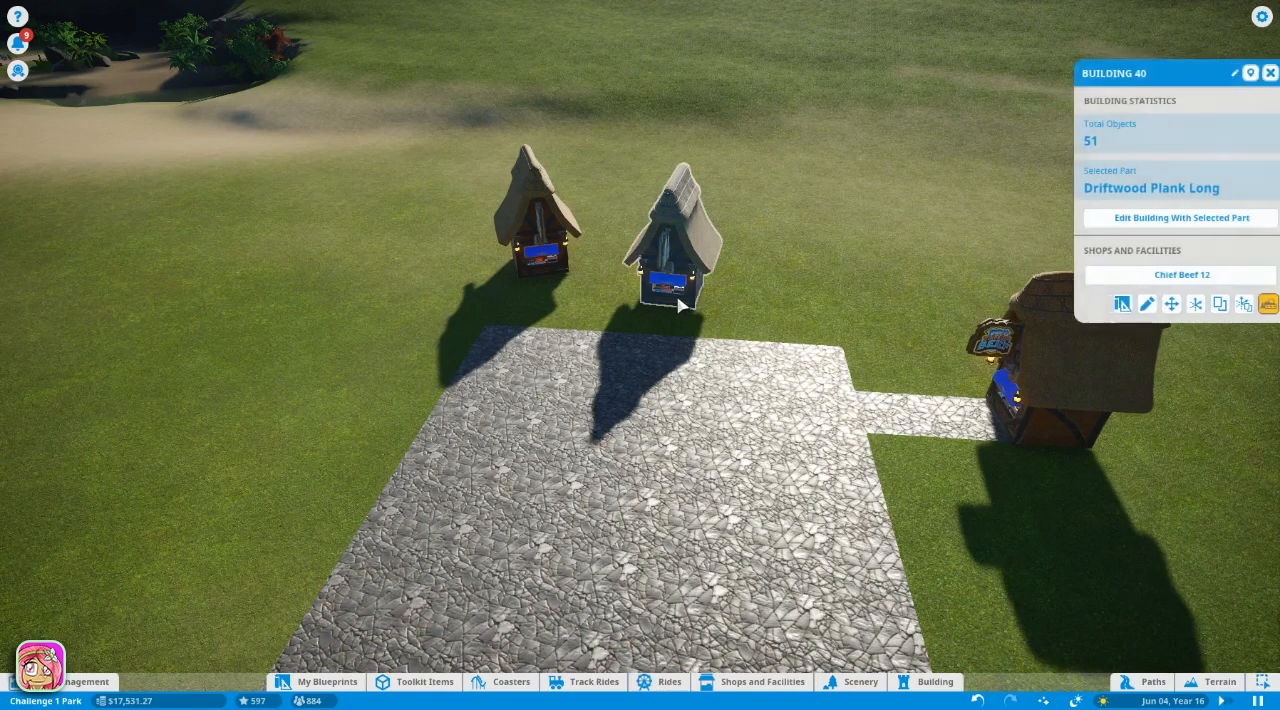
click(678, 306)
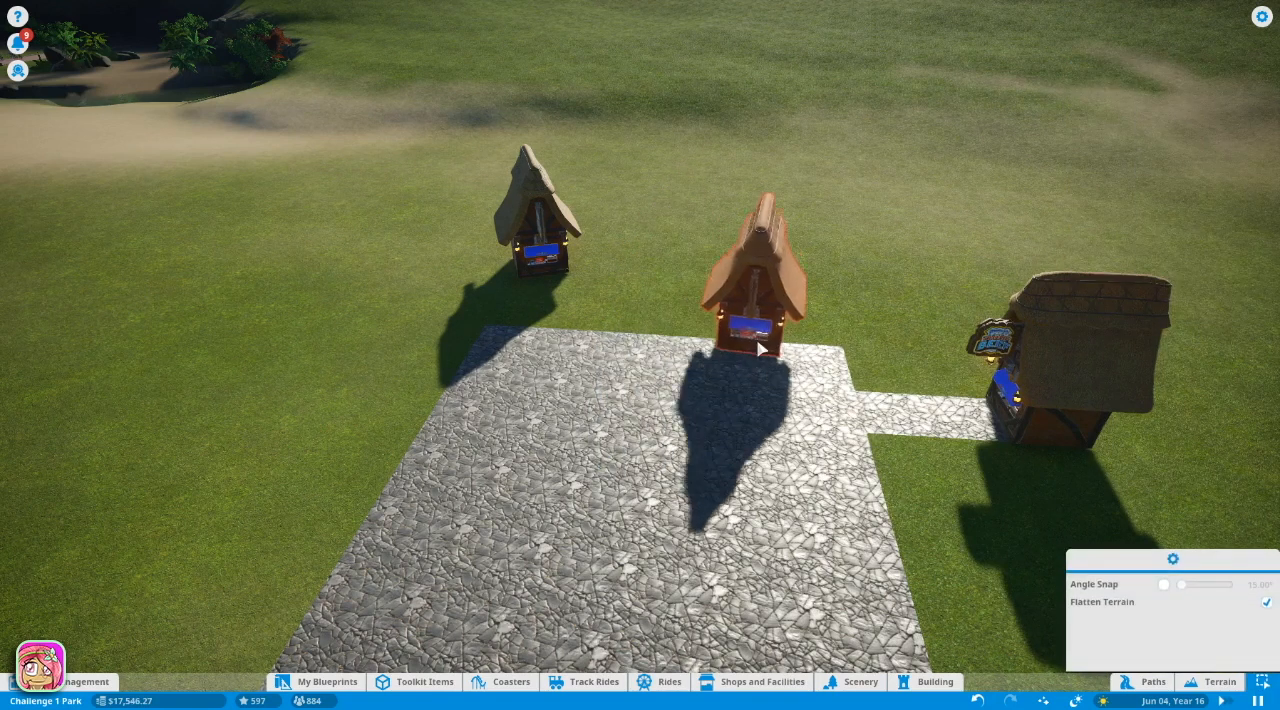
click(715, 298)
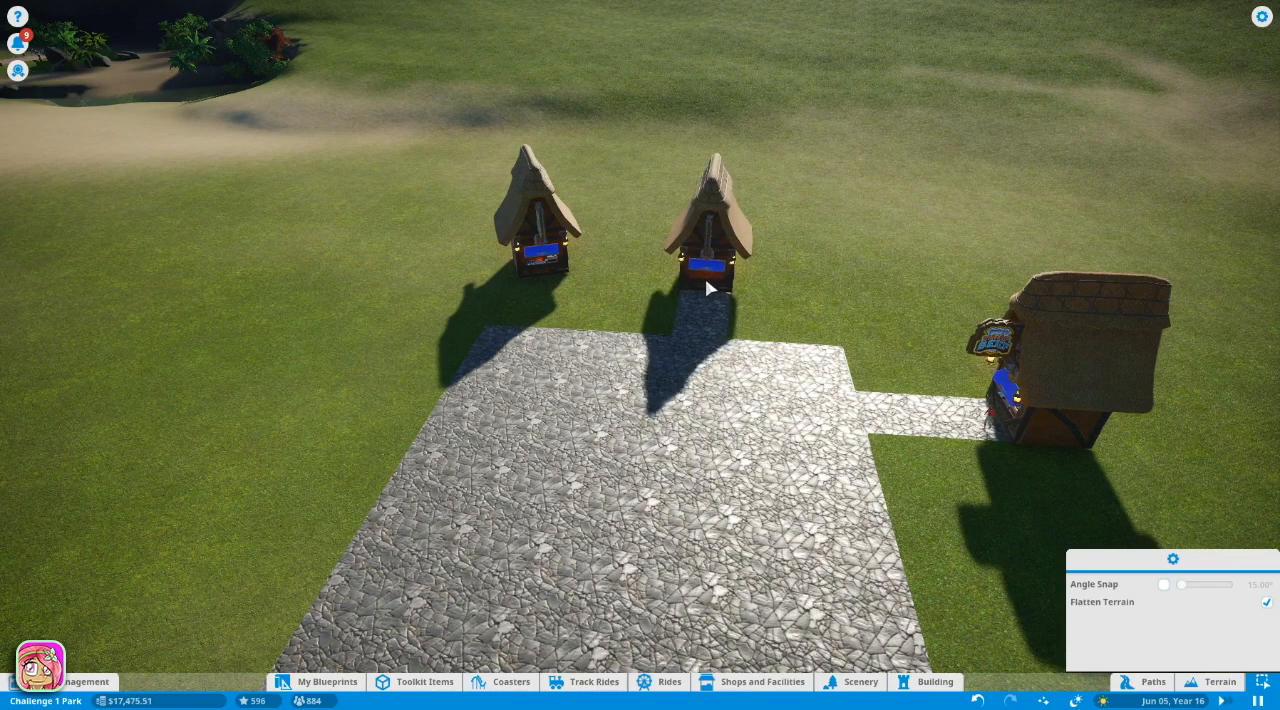
click(709, 273)
click(709, 273)
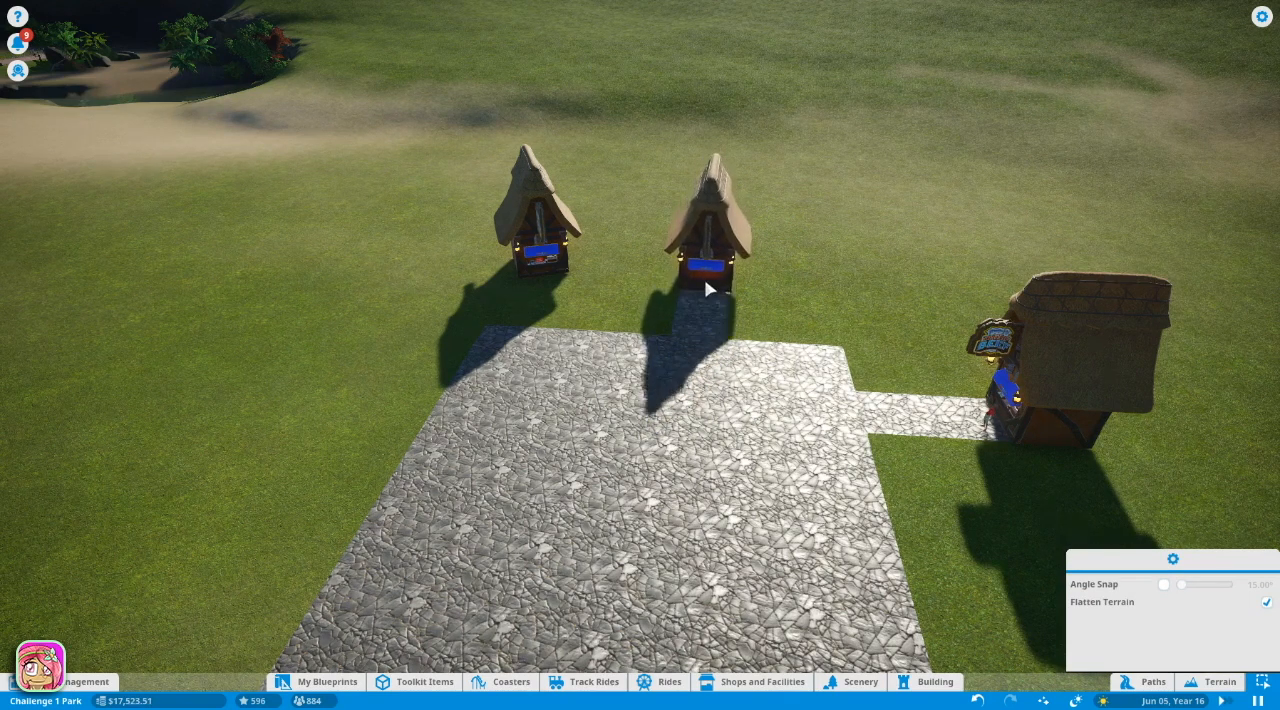
click(706, 279)
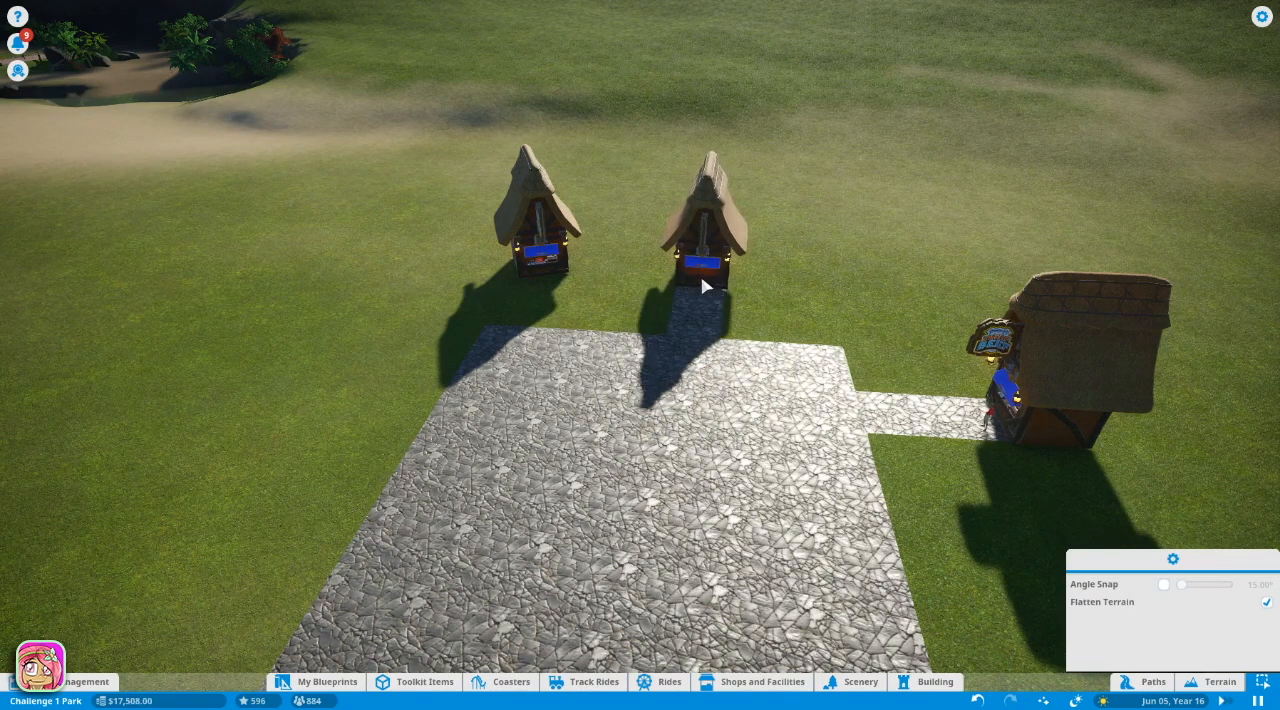
key(Escape)
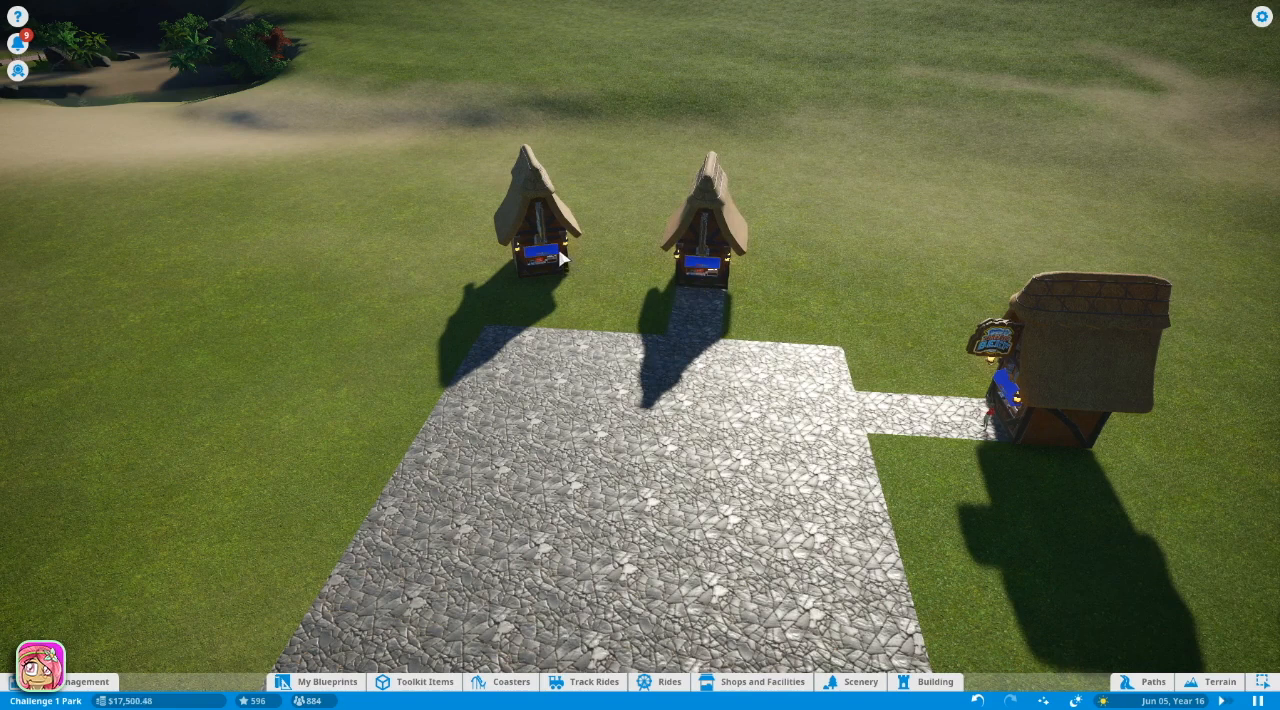
click(563, 258)
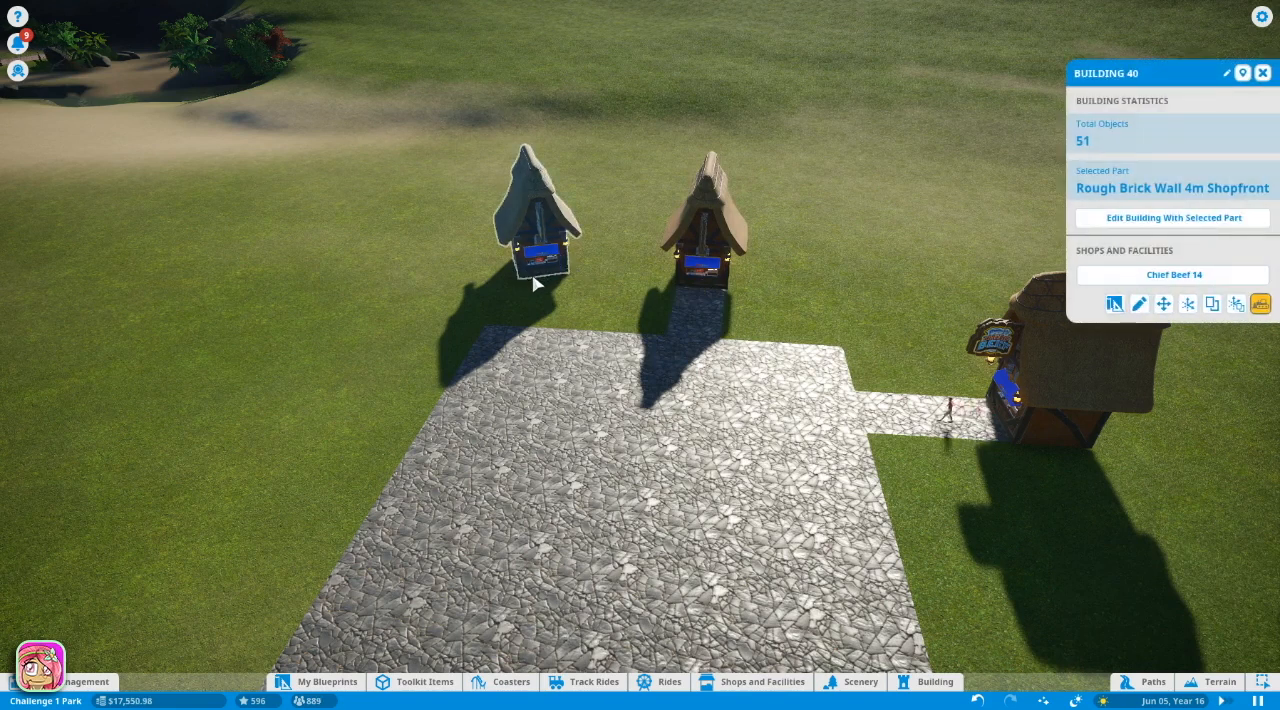
Rotate the left kiosk 90° to face the plaza and set it on the left path stub
click(1163, 304)
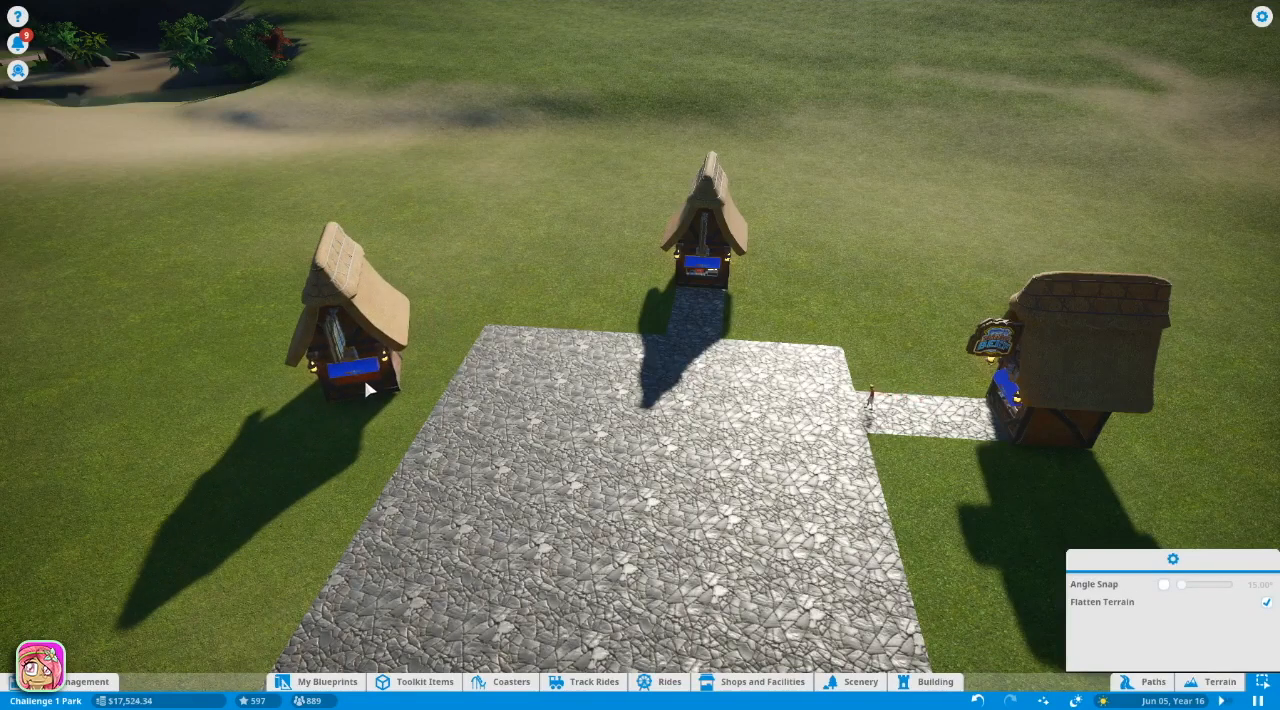
drag(365, 390, 400, 385)
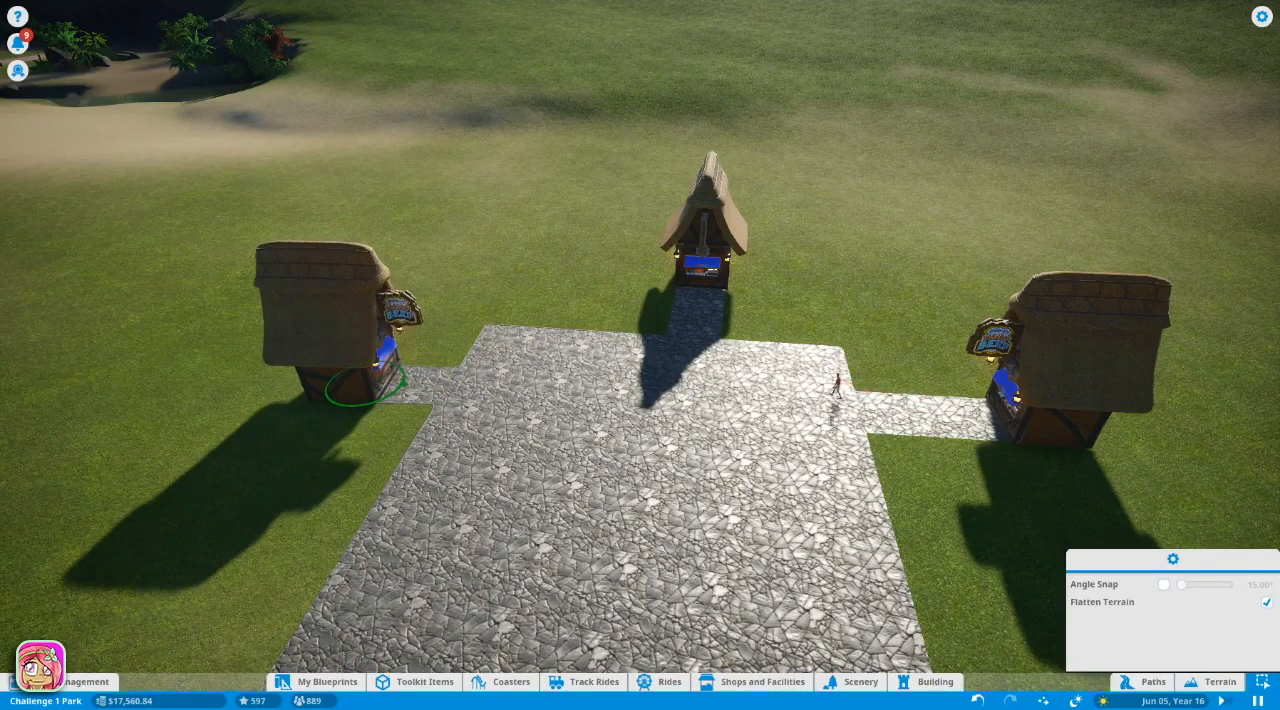
click(370, 390)
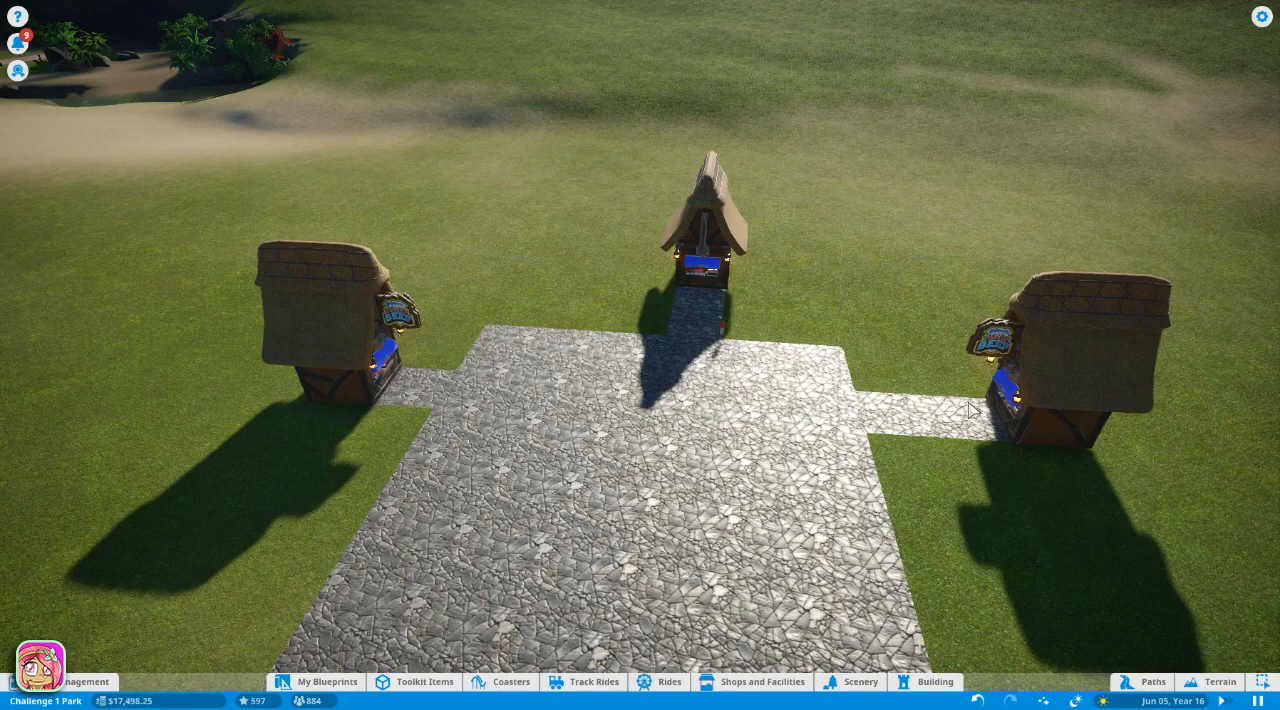
click(1007, 403)
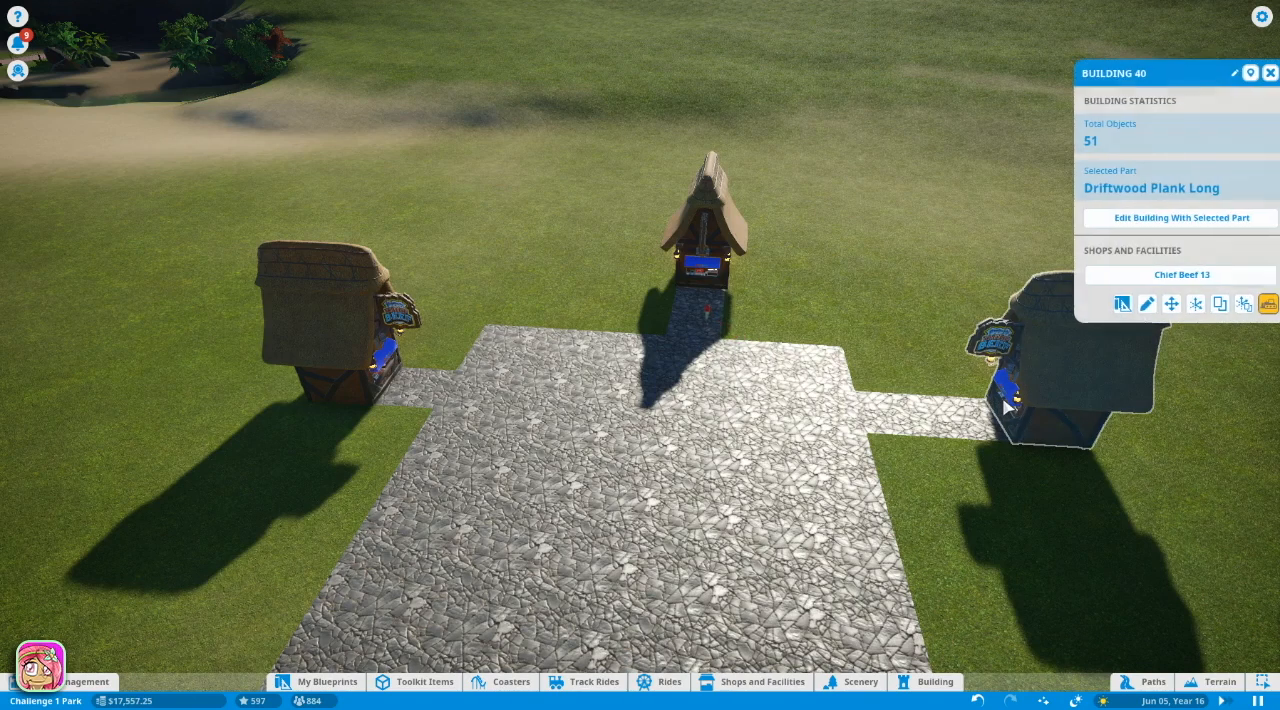
click(1000, 407)
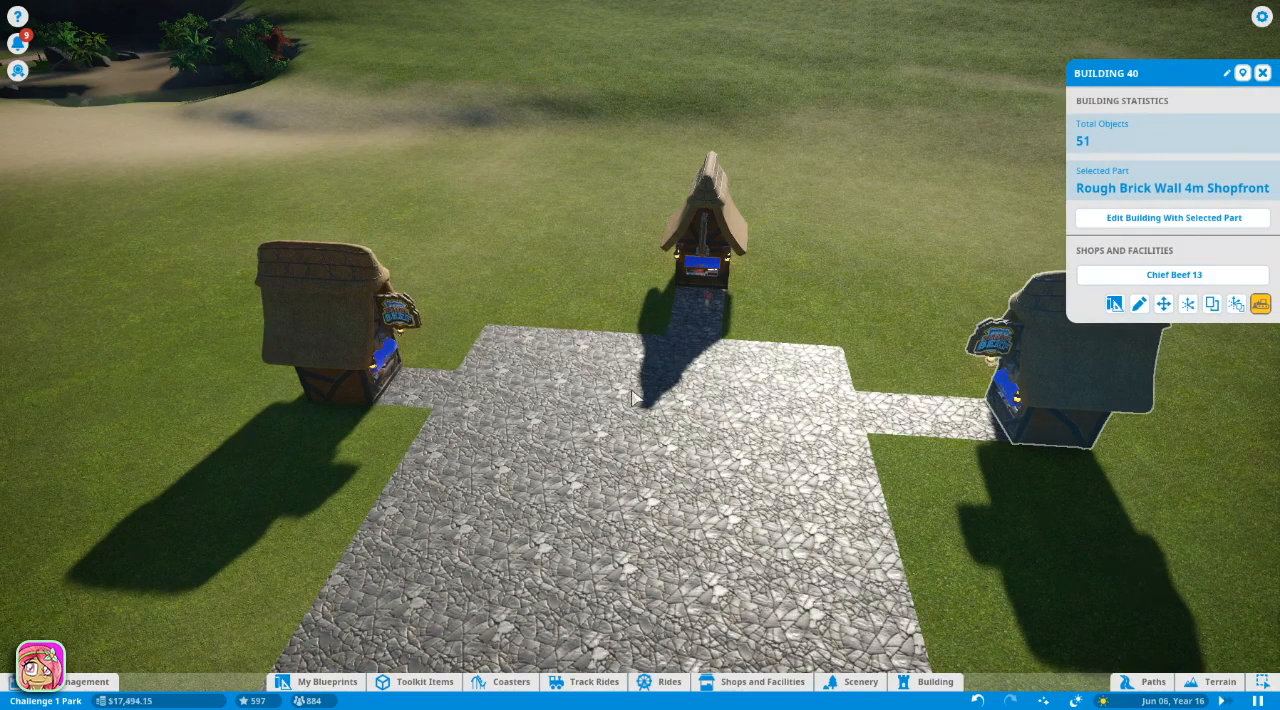
scroll(537, 489, up, 2)
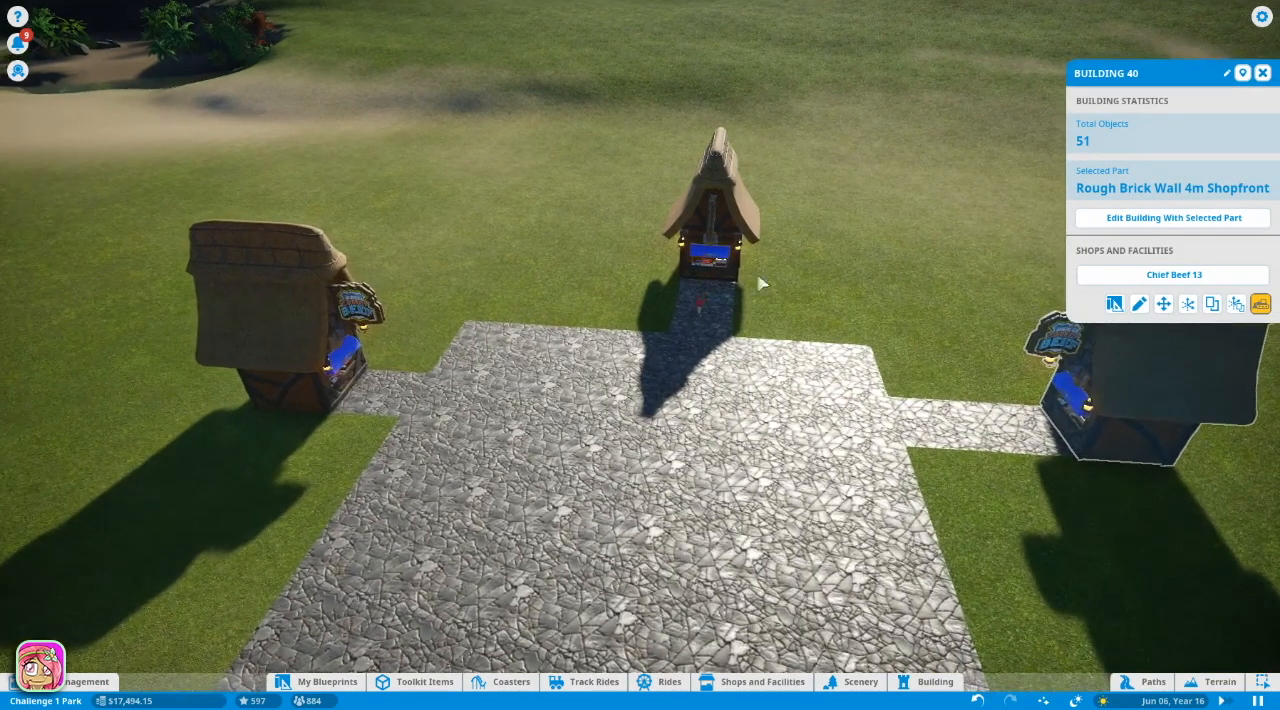
scroll(625, 424, down, 5)
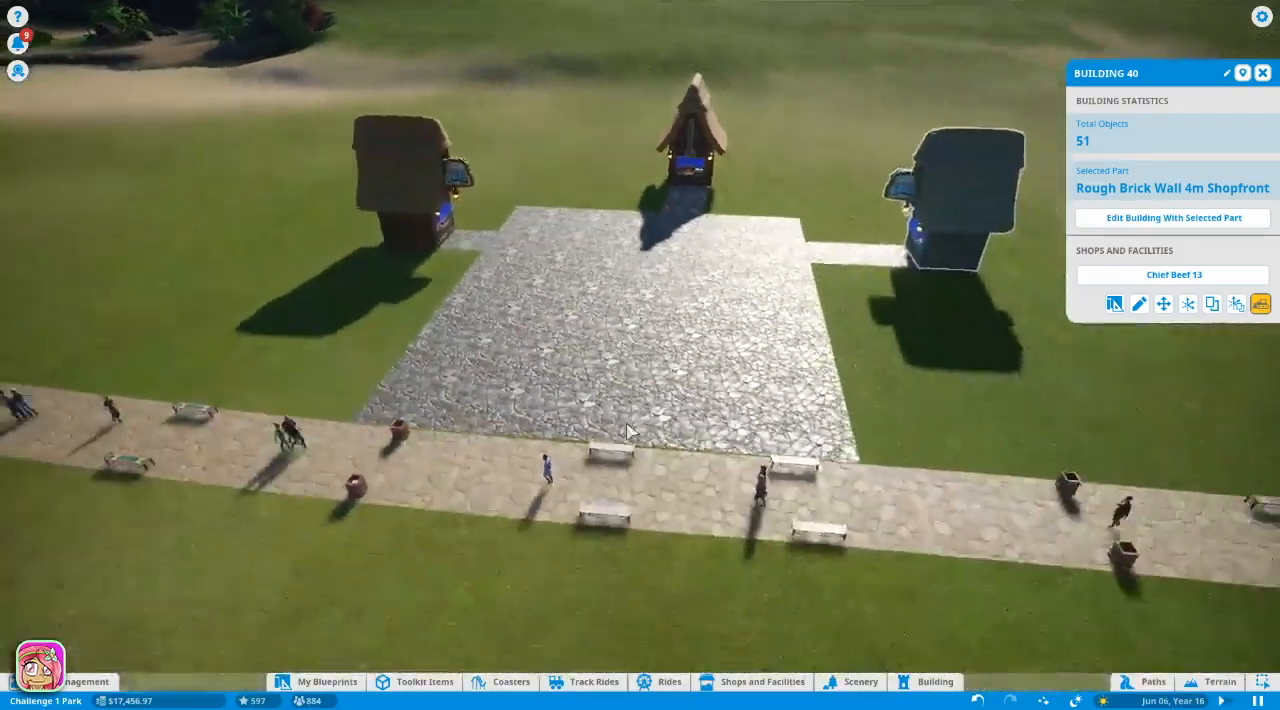
scroll(625, 424, up, 8)
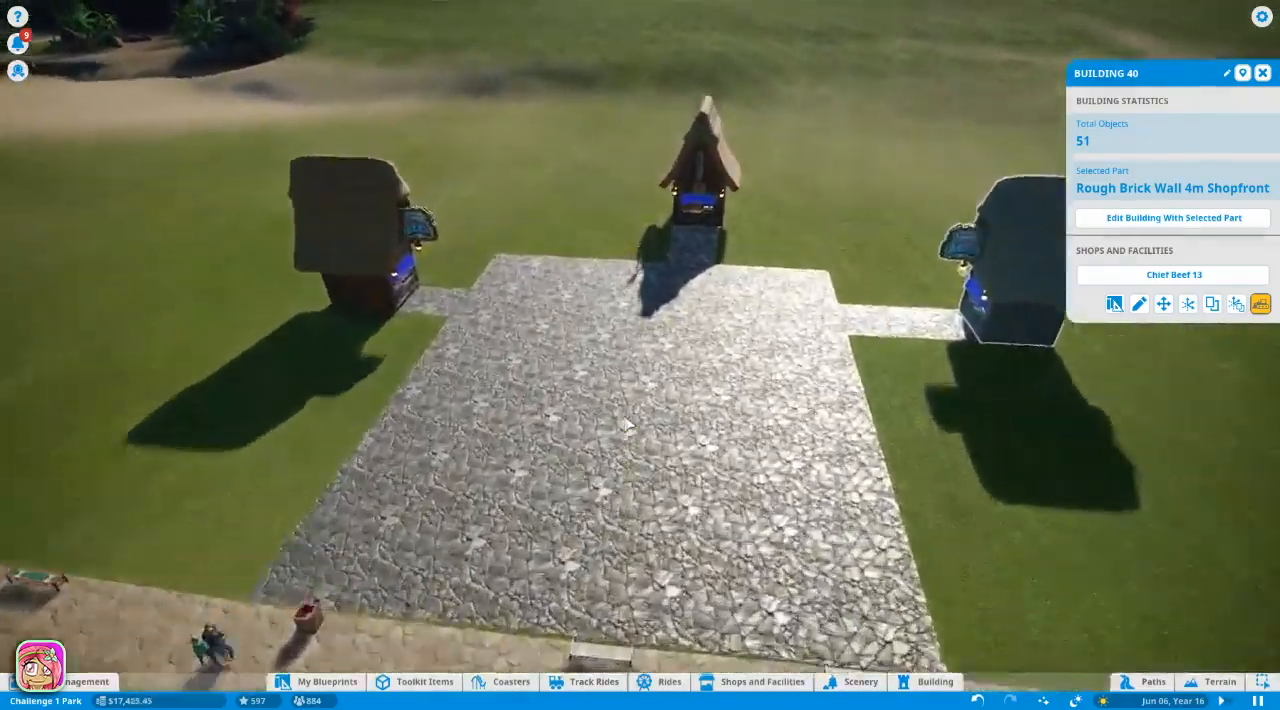
scroll(625, 424, down, 8)
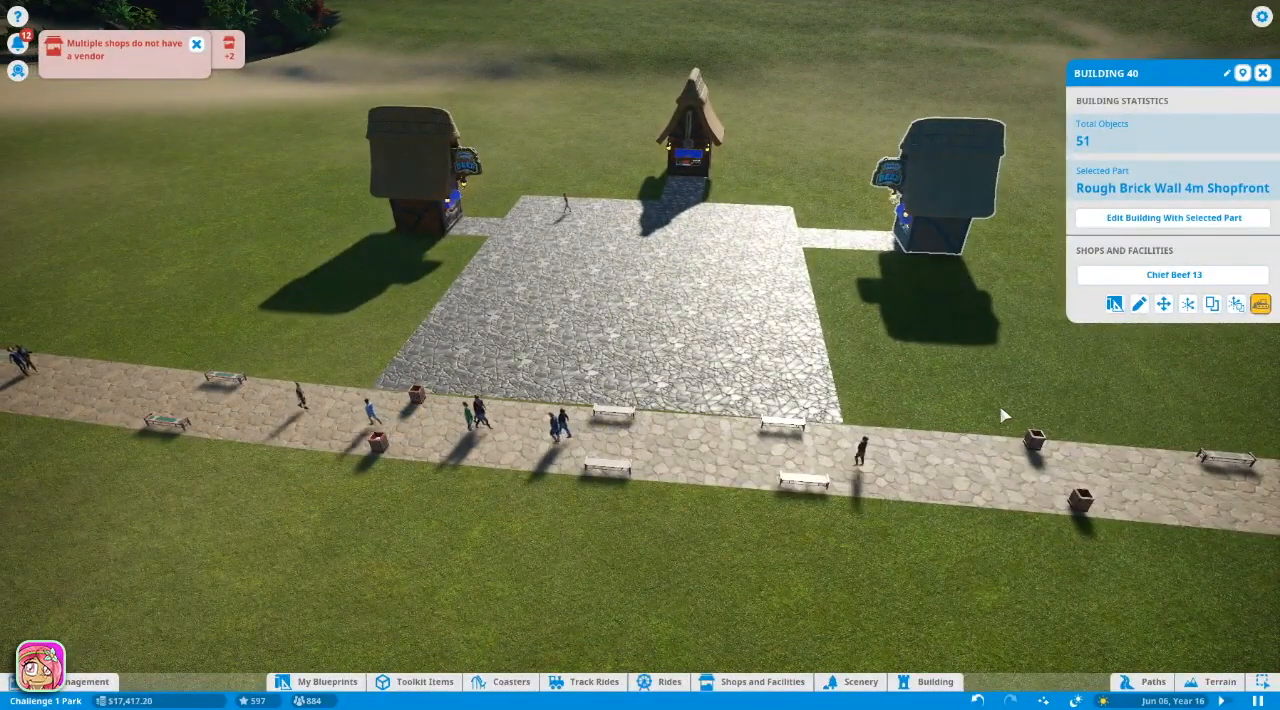
key(d)
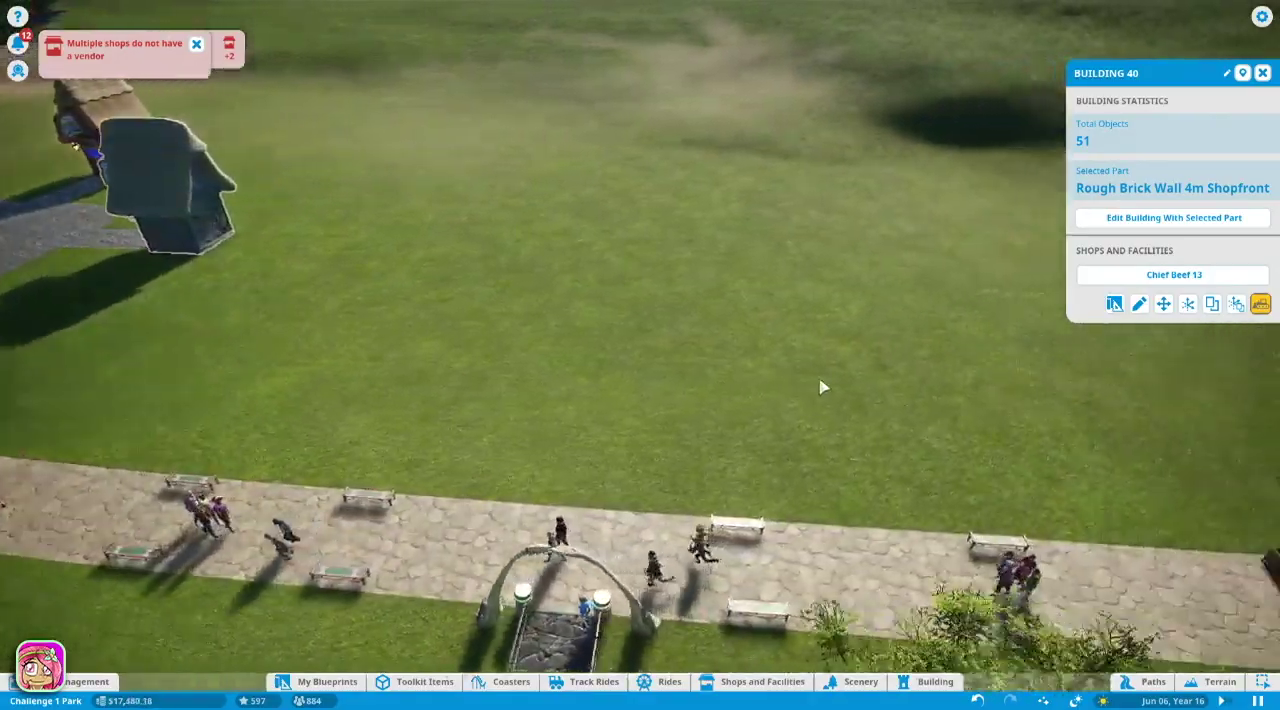
key(e)
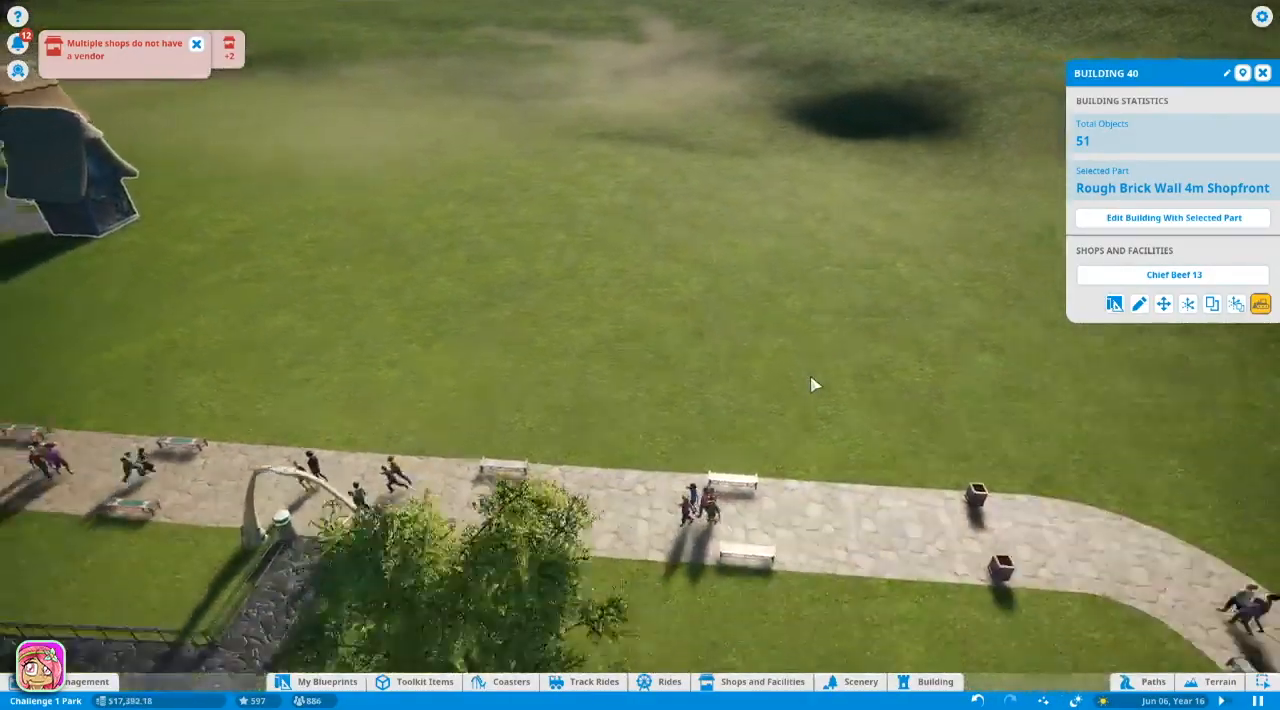
key(e)
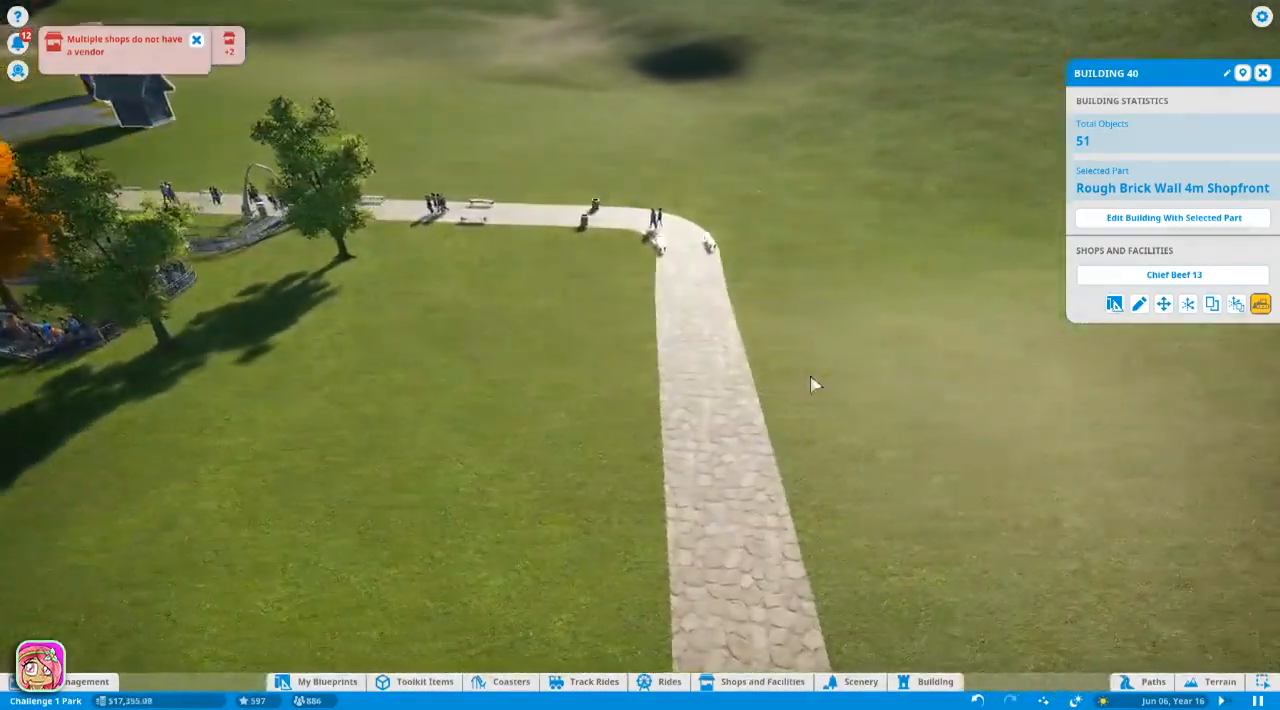
scroll(813, 383, down, 5)
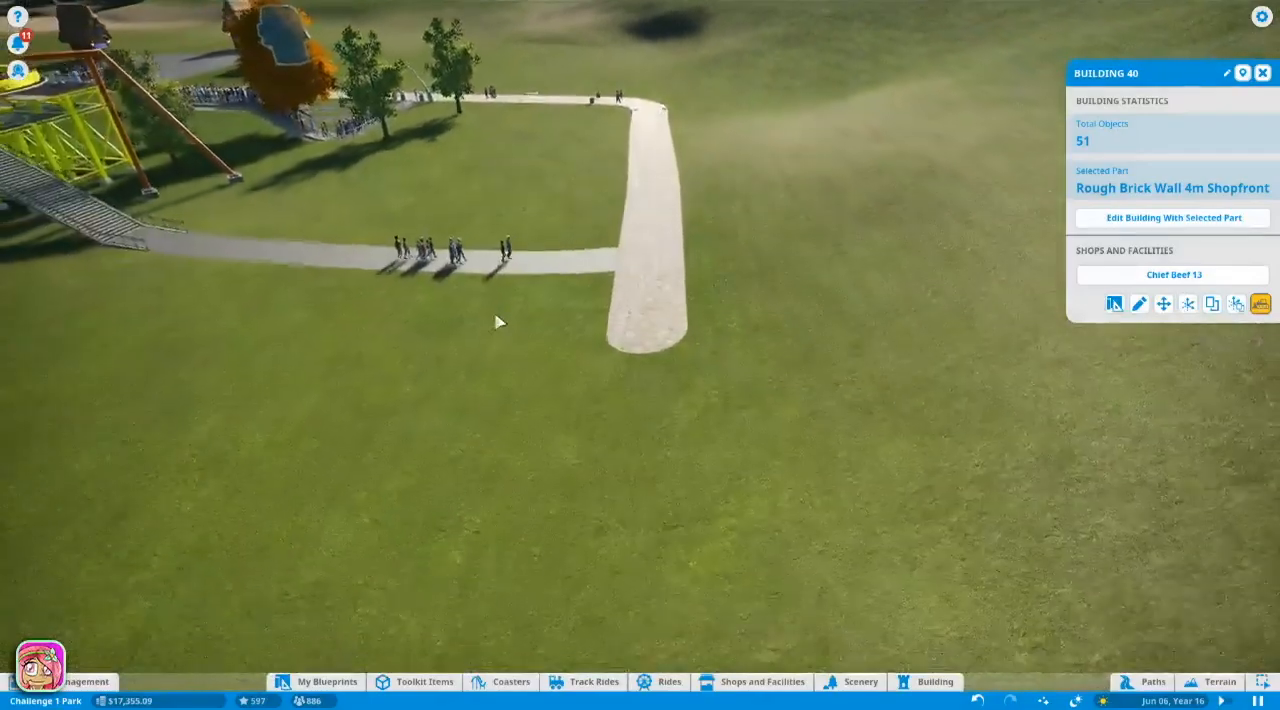
key(w)
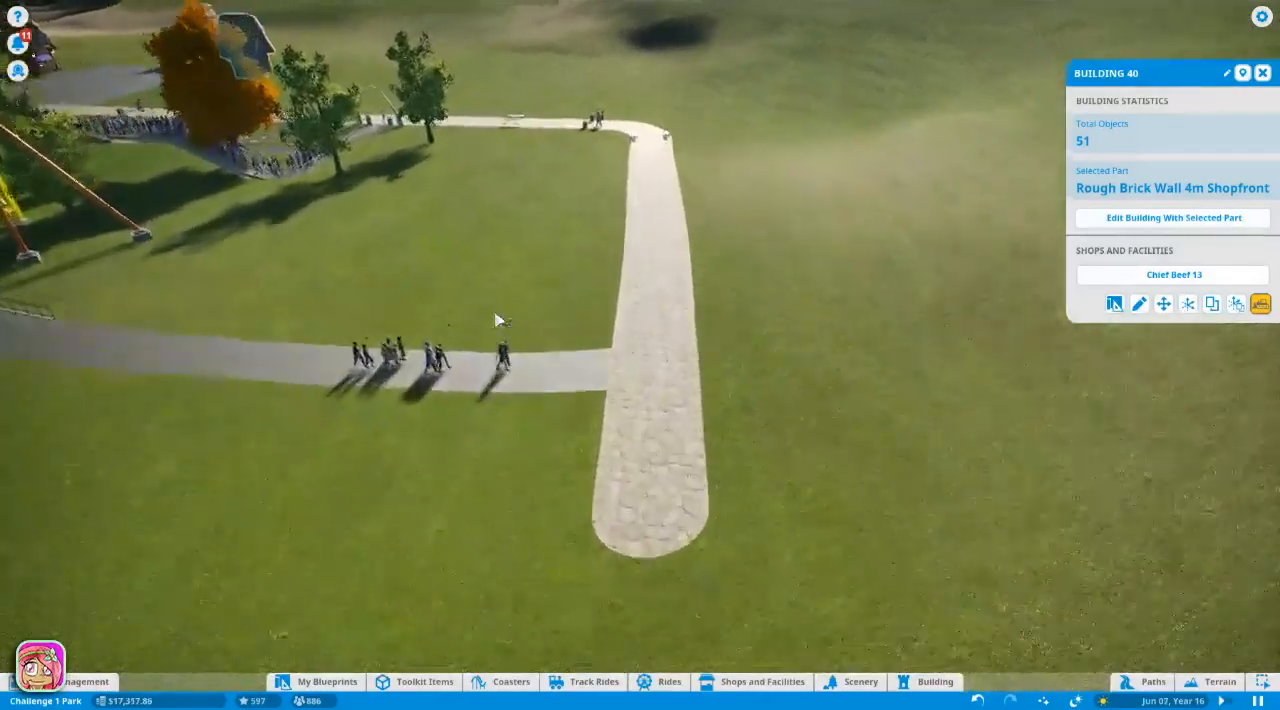
key(w)
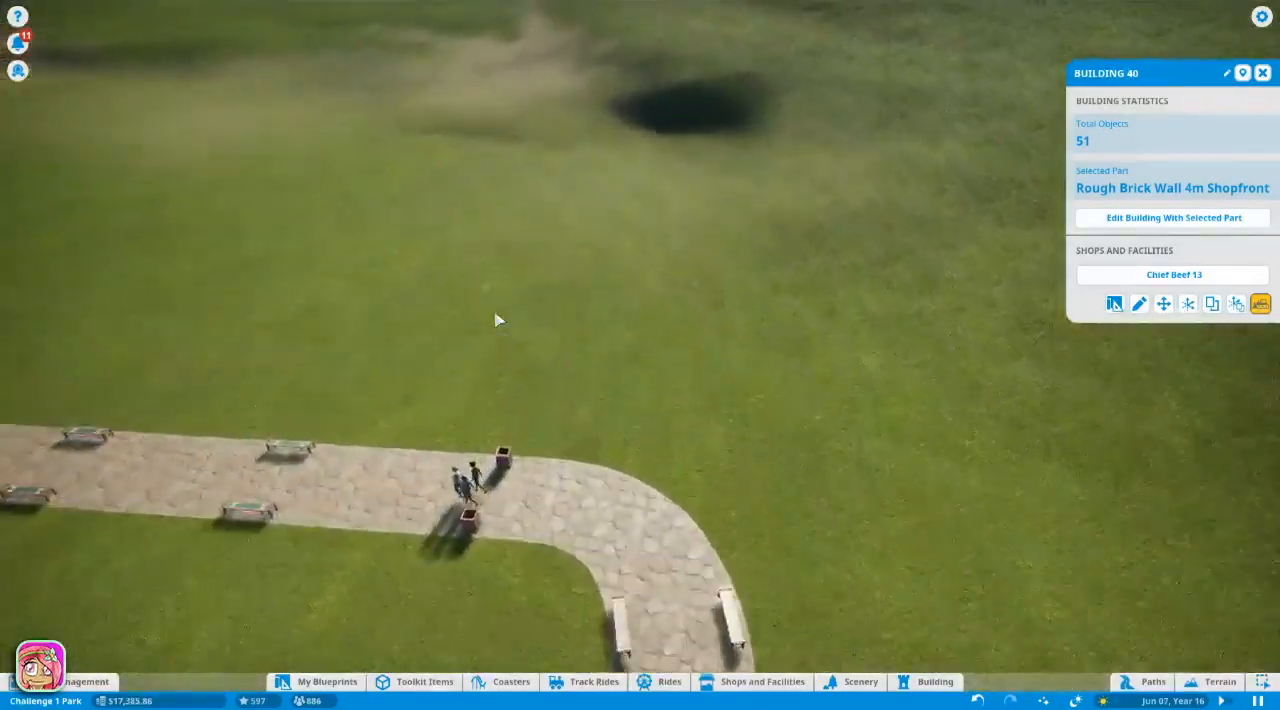
key(a)
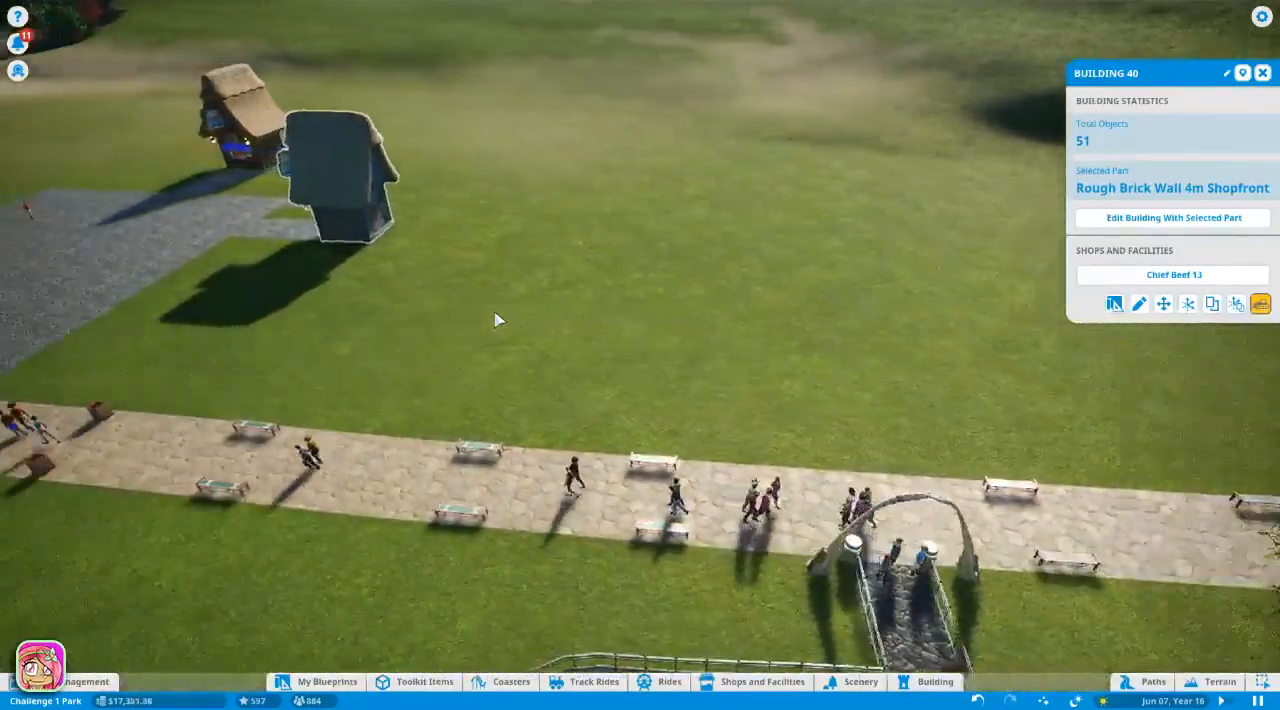
key(a)
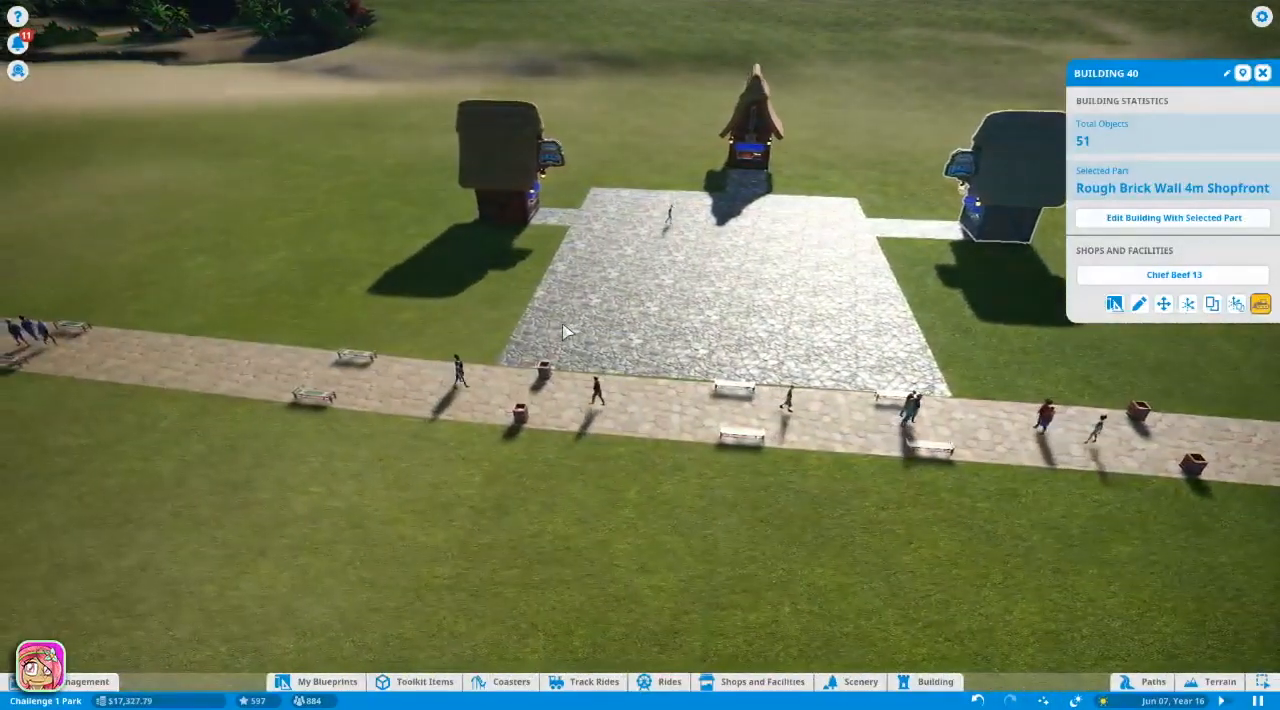
key(a)
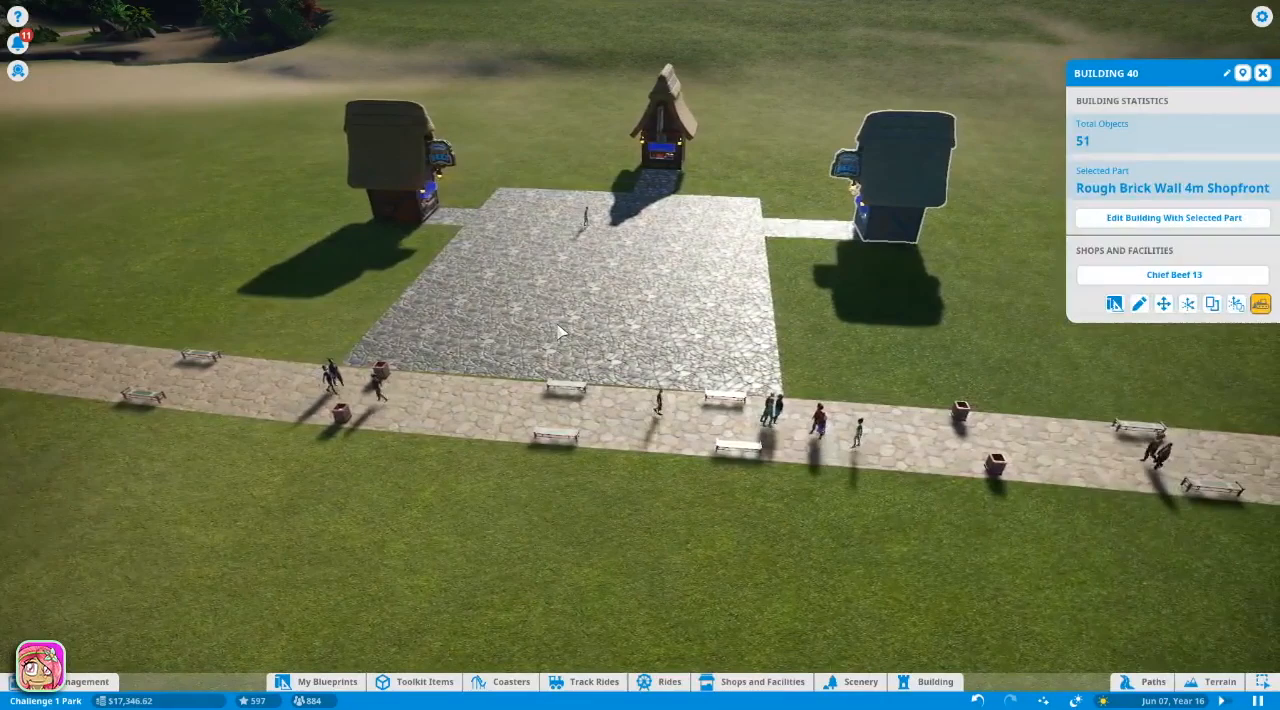
scroll(560, 332, up, 3)
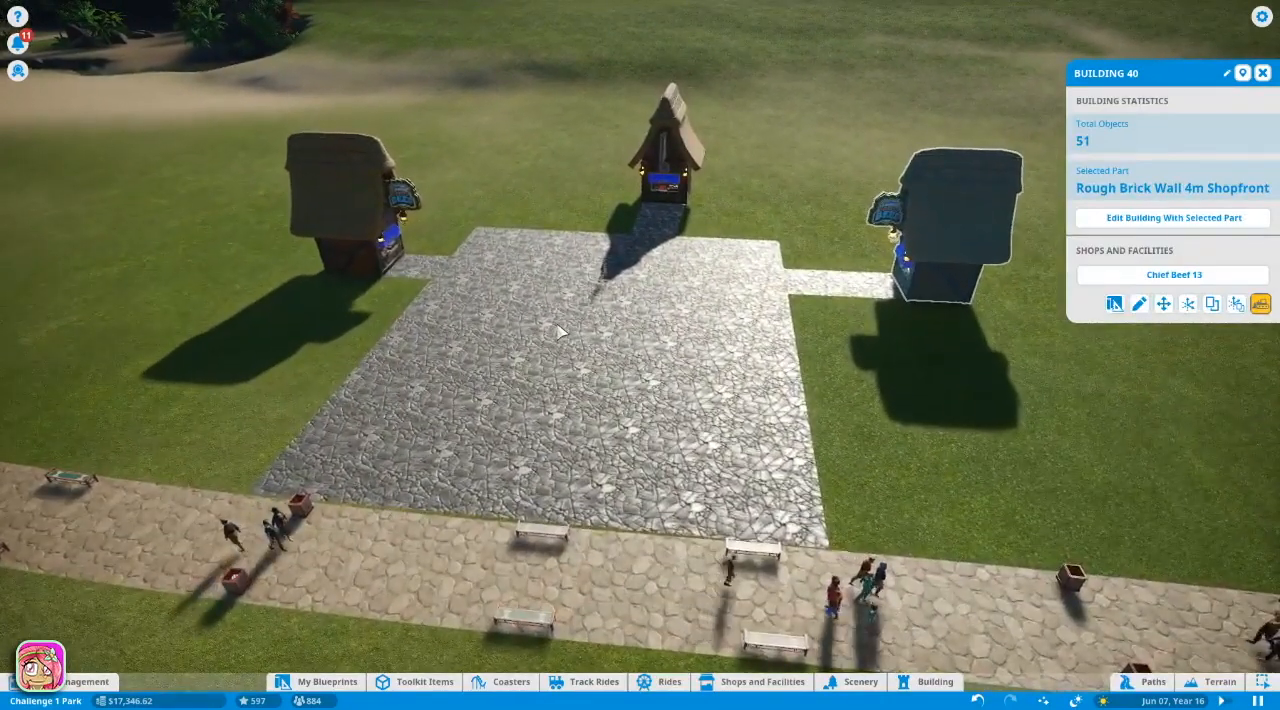
scroll(560, 332, up, 3)
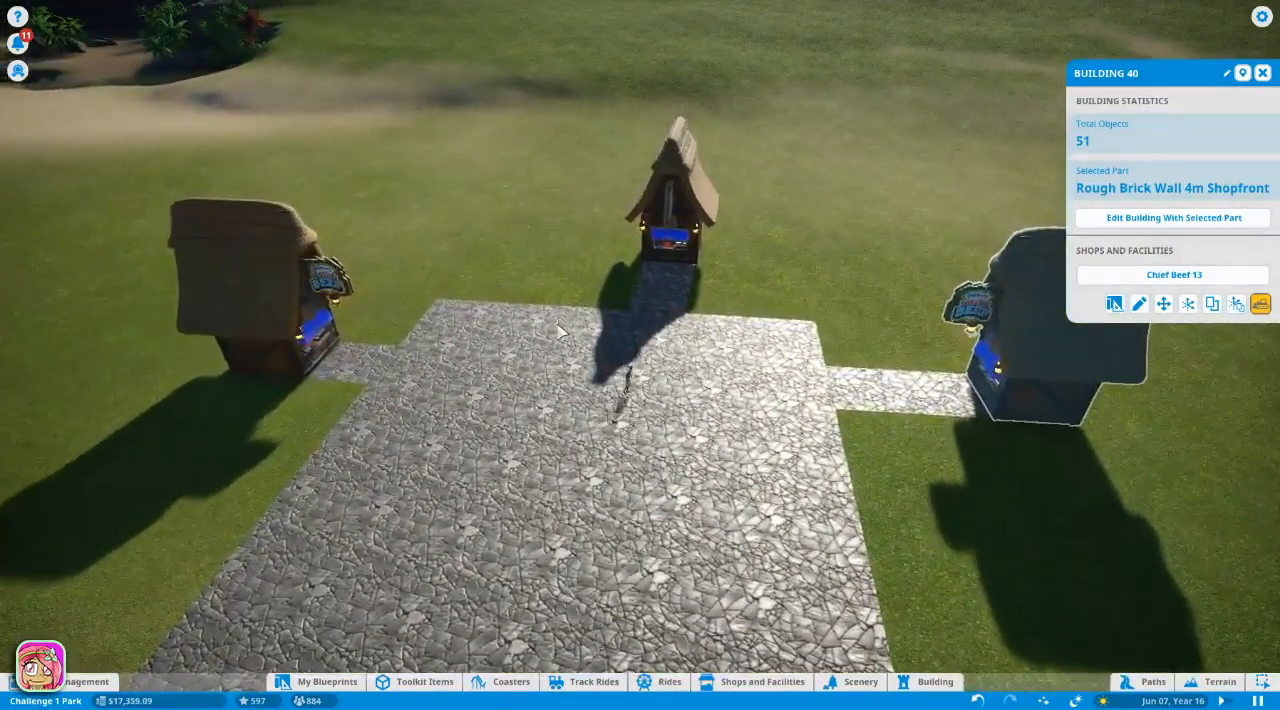
scroll(560, 332, down, 4)
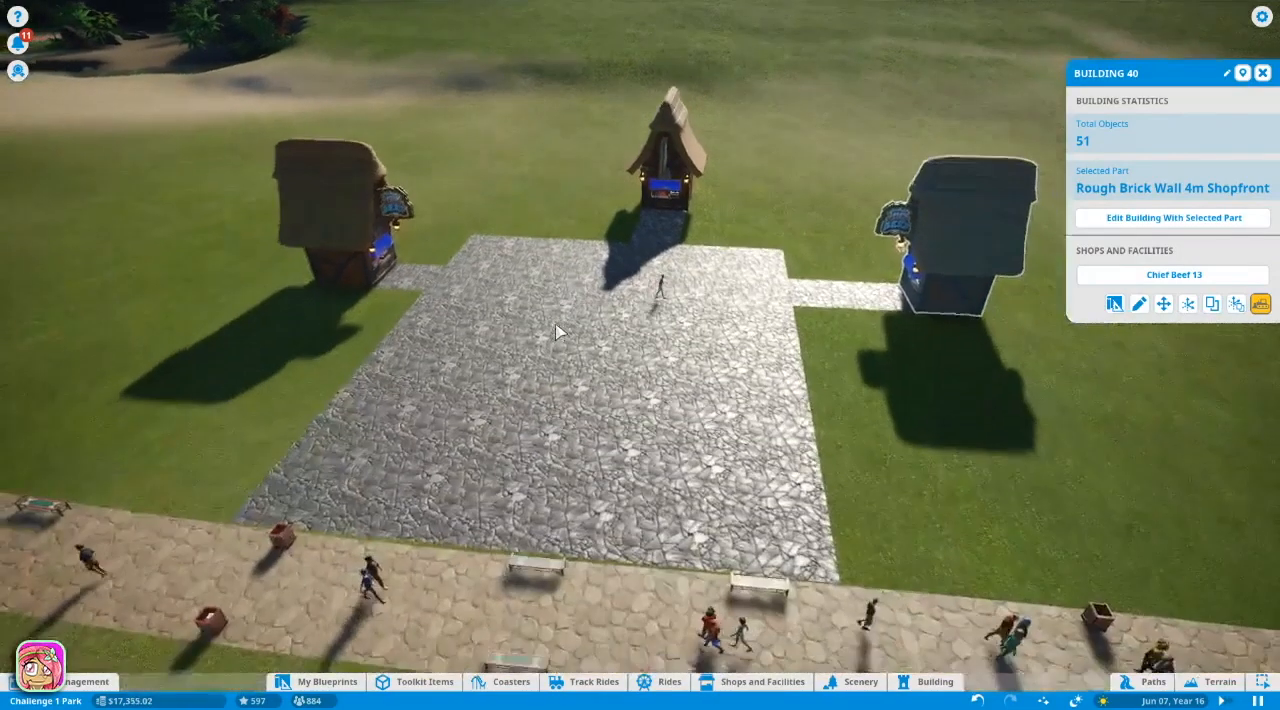